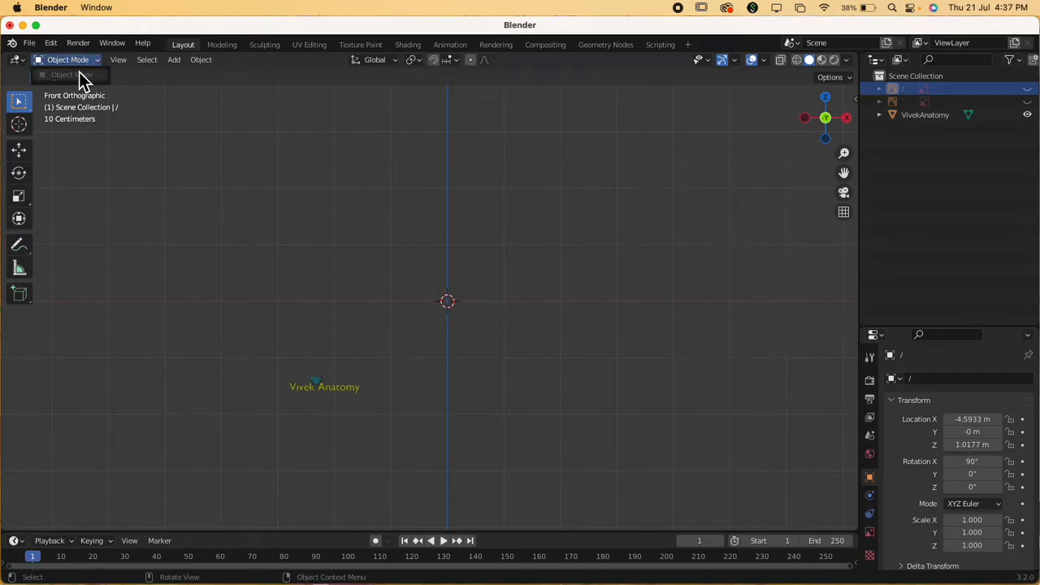
# Step: Add a UV sphere mesh at the scene origin in Object Mode
pyautogui.click(81, 74)
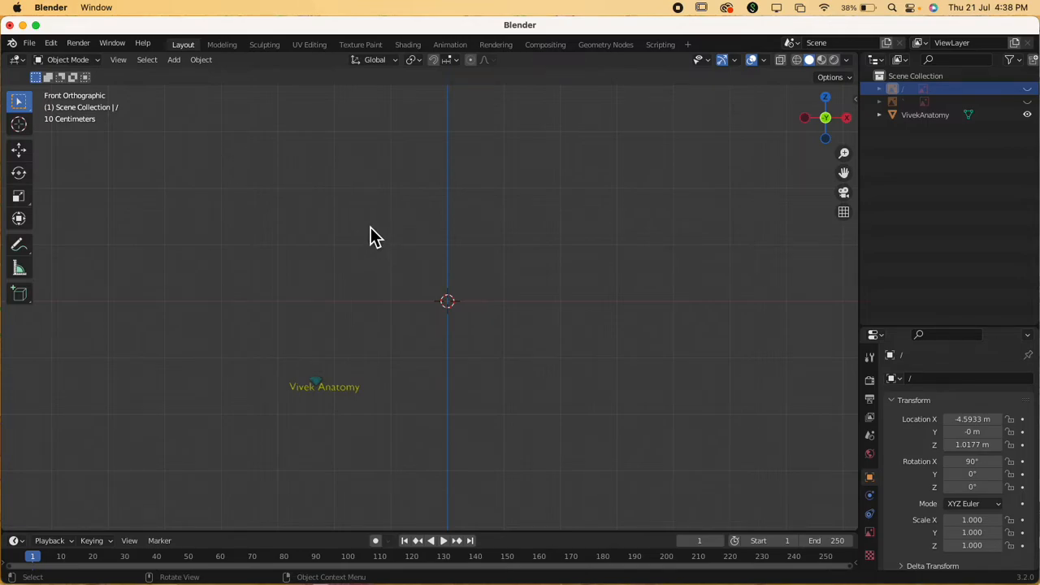
pyautogui.click(179, 64)
pyautogui.moveTo(187, 77)
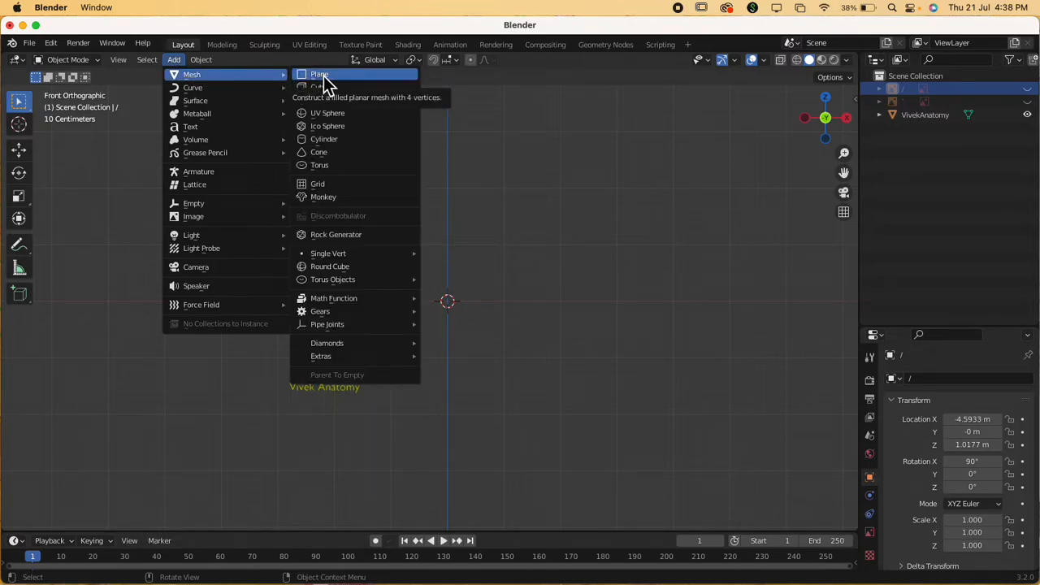
pyautogui.click(328, 116)
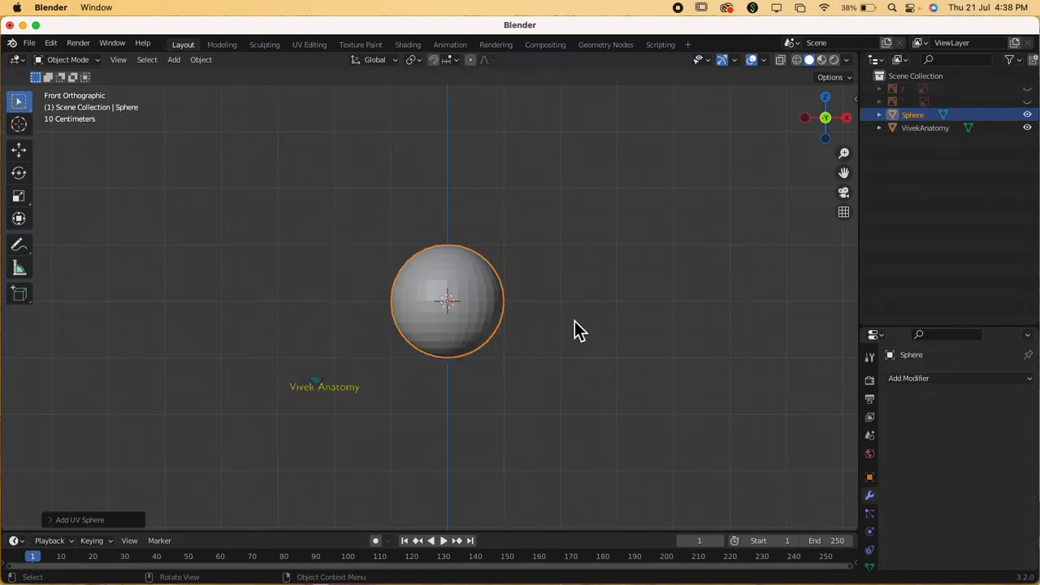
pyautogui.scroll(3, 577, 329)
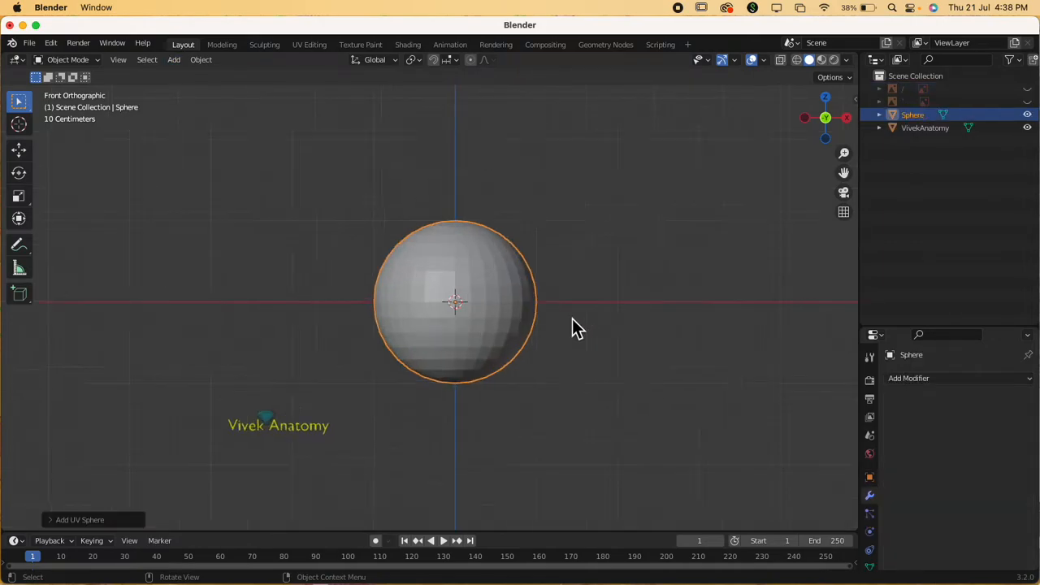
pyautogui.click(69, 61)
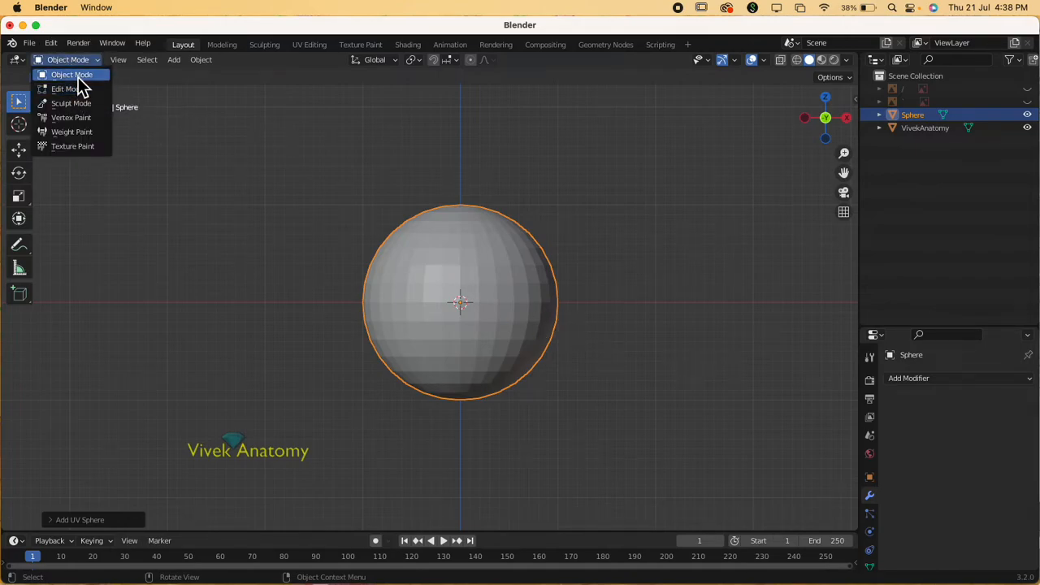
pyautogui.click(501, 299)
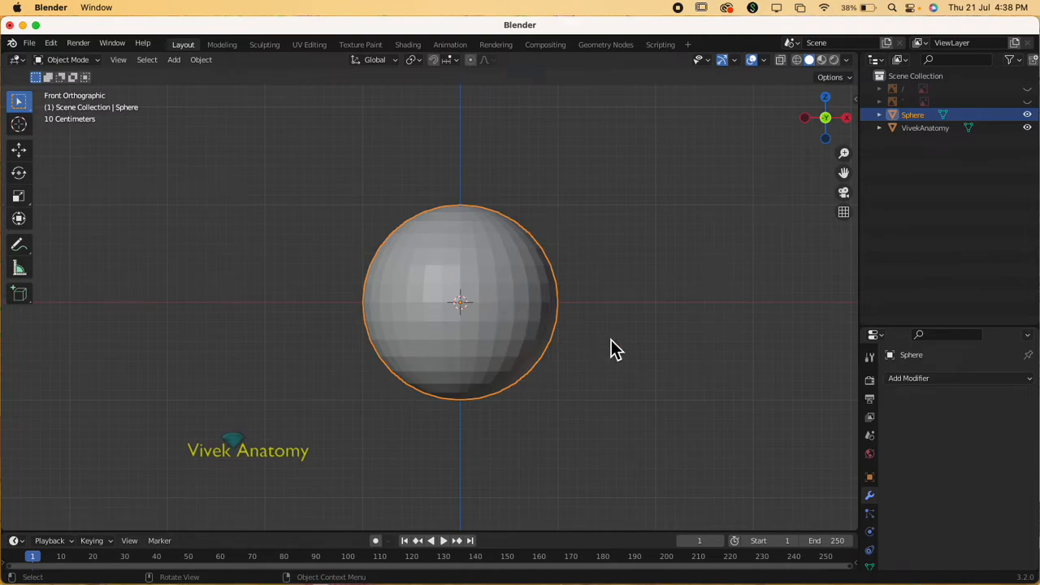
# Step: Scale the sphere by about 1.44 along the global Z axis to stretch it into an upright ellipsoid
pyautogui.scroll(1, 610, 339)
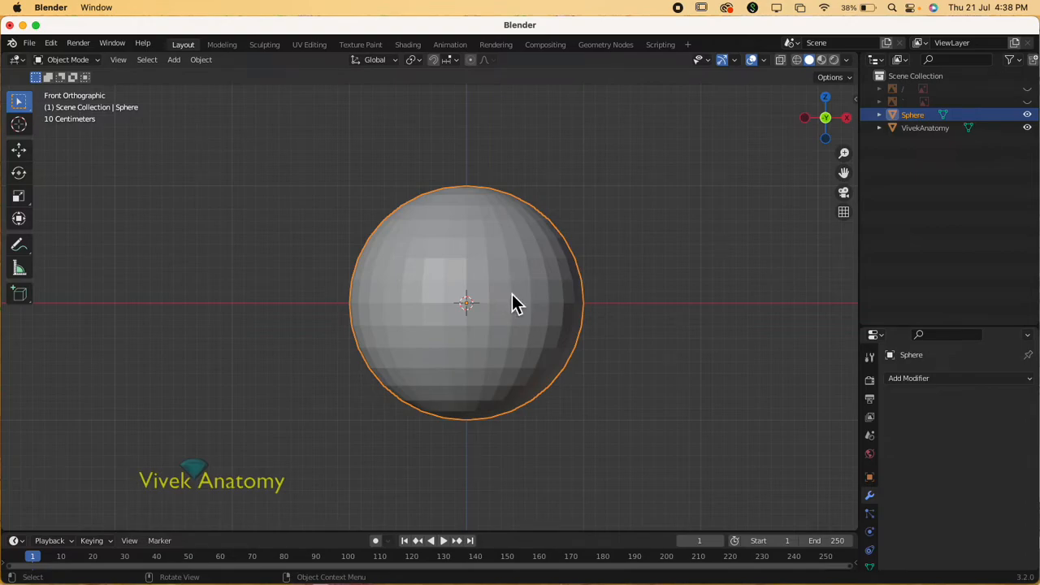
pyautogui.press('s')
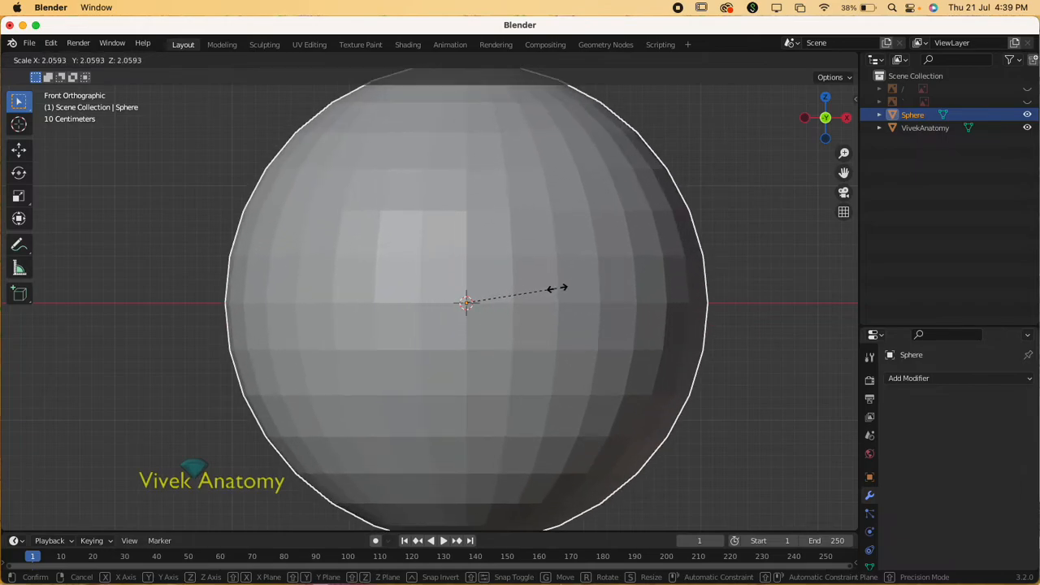
pyautogui.press('Escape')
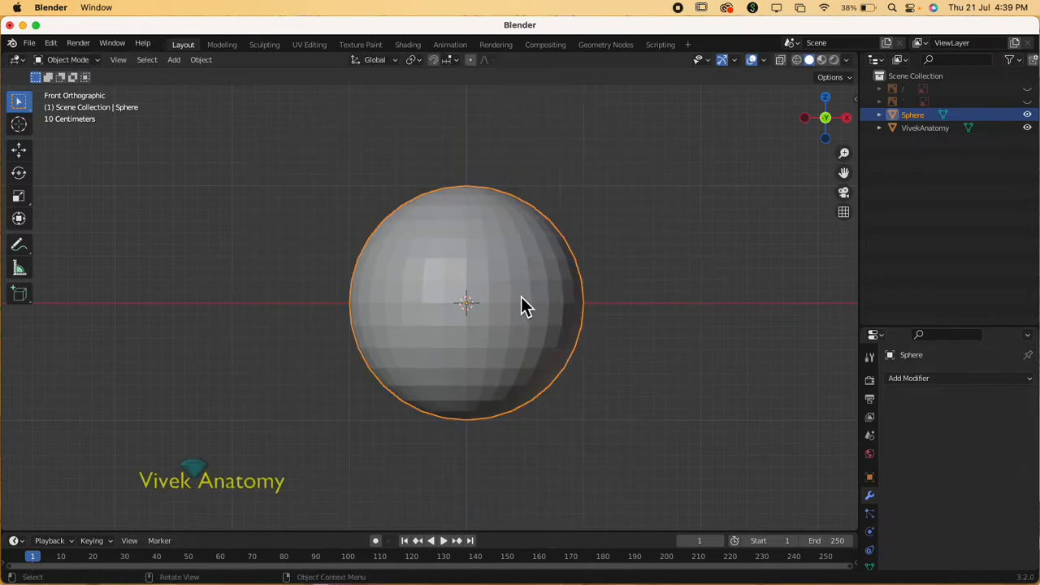
pyautogui.press('s')
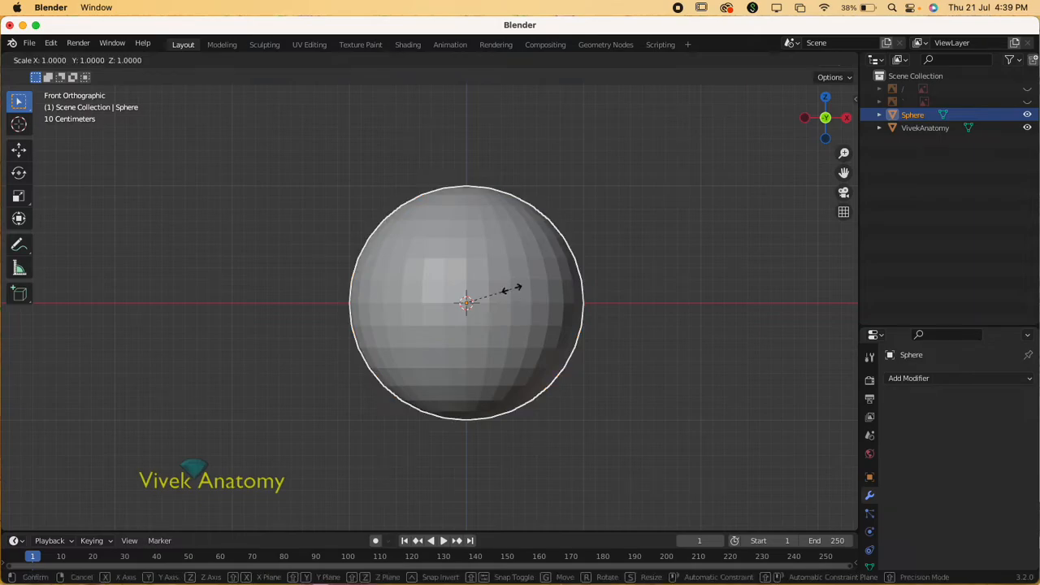
pyautogui.press('z')
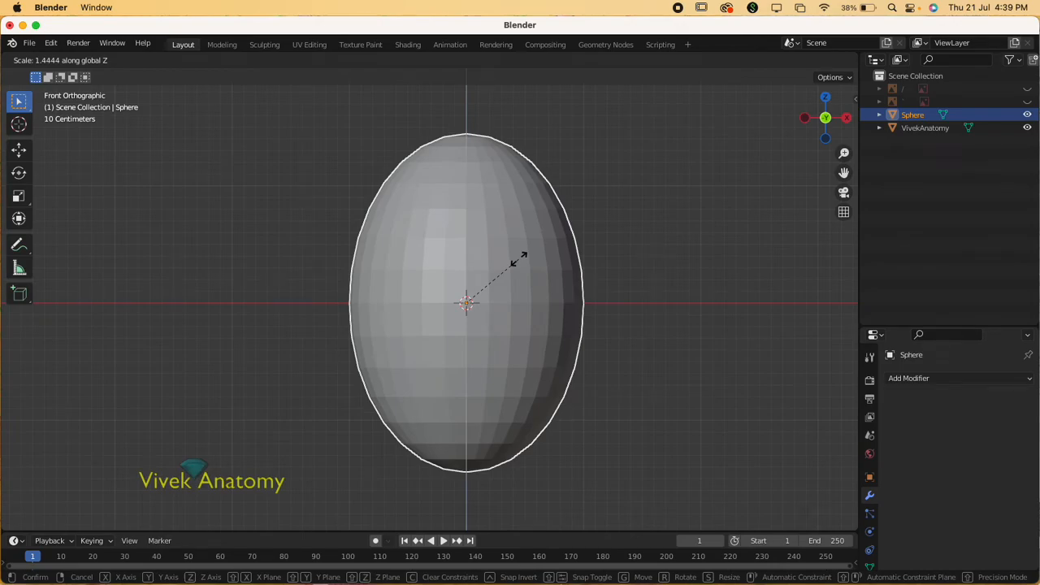
pyautogui.click(517, 260)
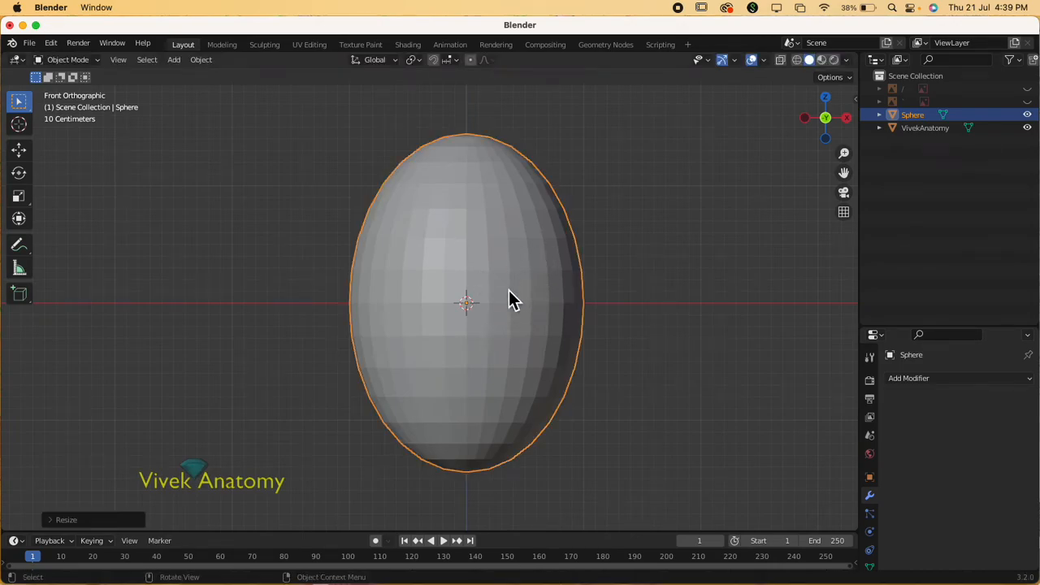
# Step: Return to the front view of the ellipsoid and hide the keyboard reference image
pyautogui.moveTo(312, 331); pyautogui.dragTo(471, 371, button='middle')
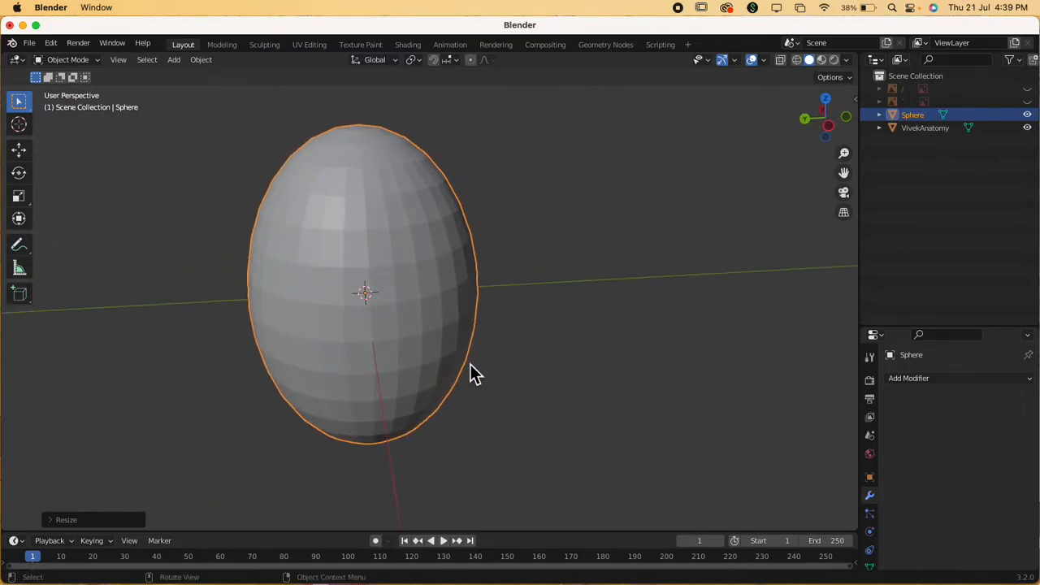
pyautogui.press('KP_1')
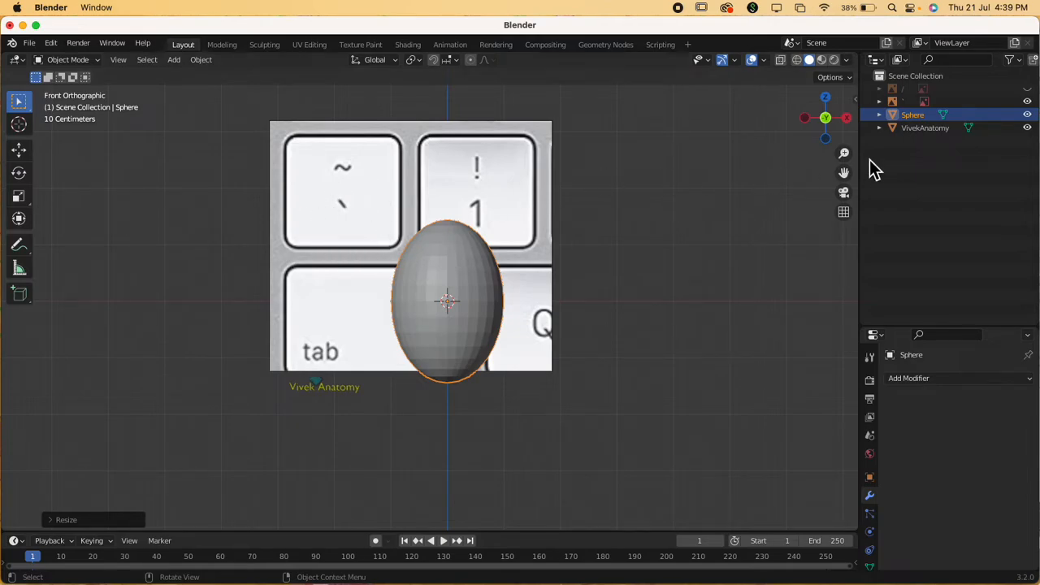
pyautogui.click(1027, 102)
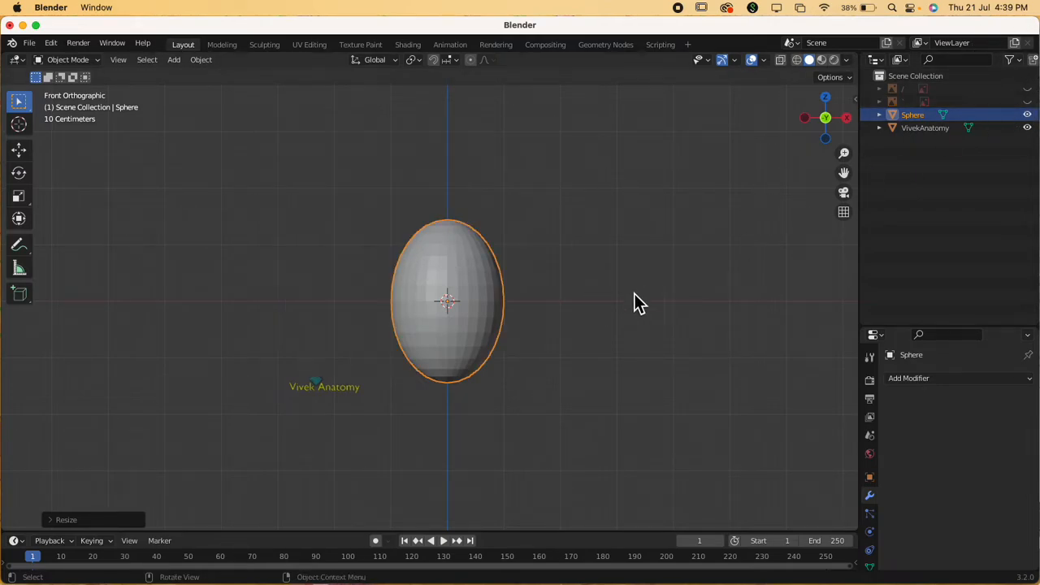
# Step: Flatten the ellipsoid along the global Y axis to about 0.75 of its depth, working in the left orthographic view
pyautogui.press('`')
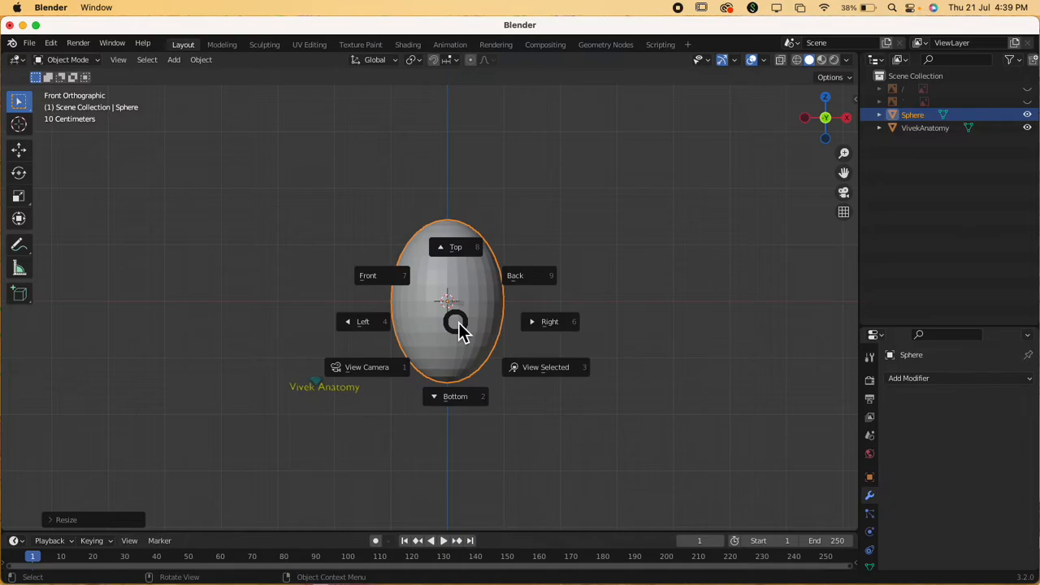
pyautogui.click(365, 333)
pyautogui.scroll(2, 456, 346)
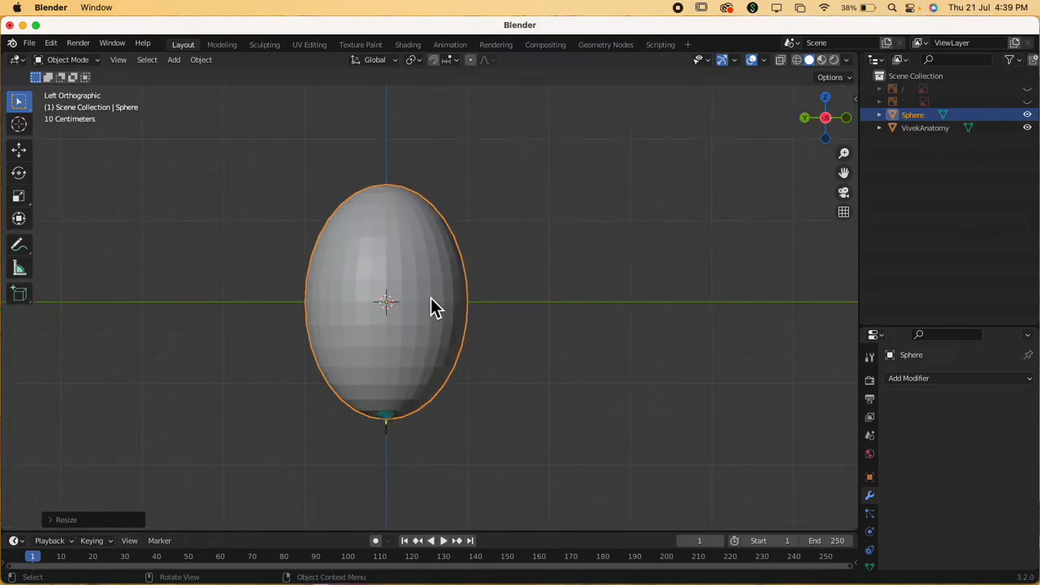
pyautogui.press('s')
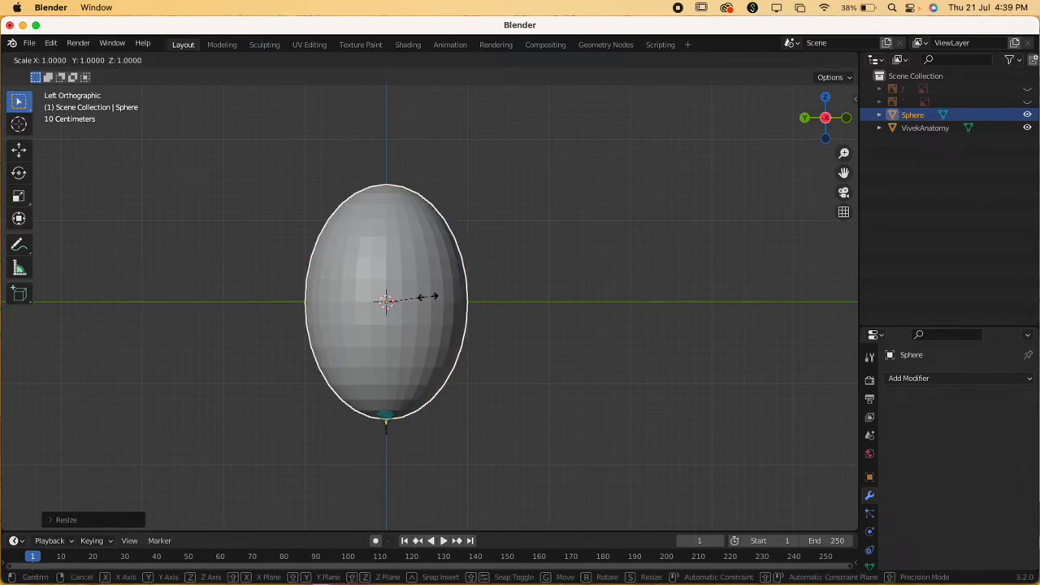
pyautogui.press('y')
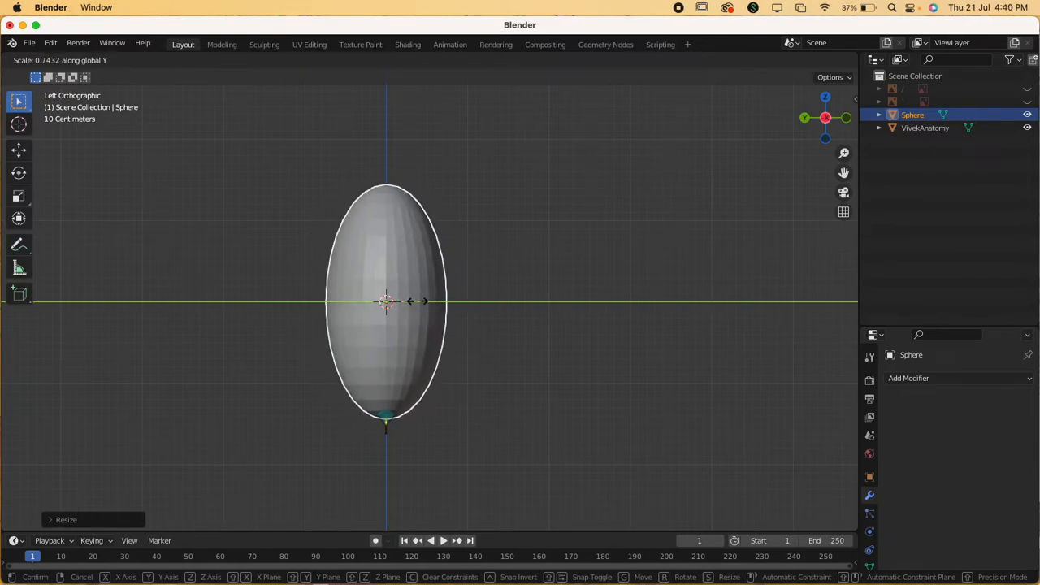
pyautogui.click(420, 305)
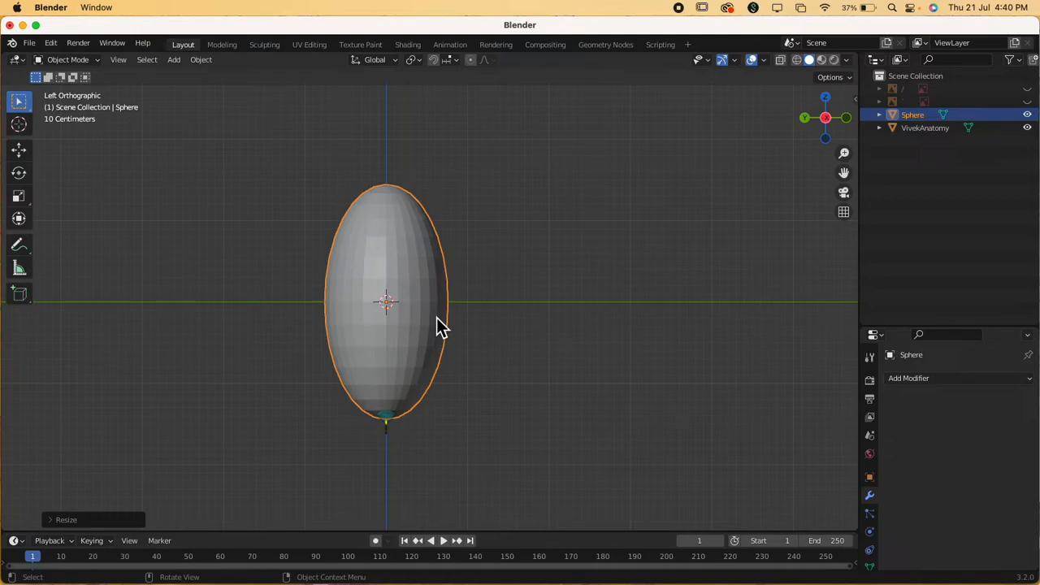
# Step: Return to the front orthographic view and switch the flattened sphere to Edit Mode
pyautogui.press('`')
pyautogui.click(363, 280)
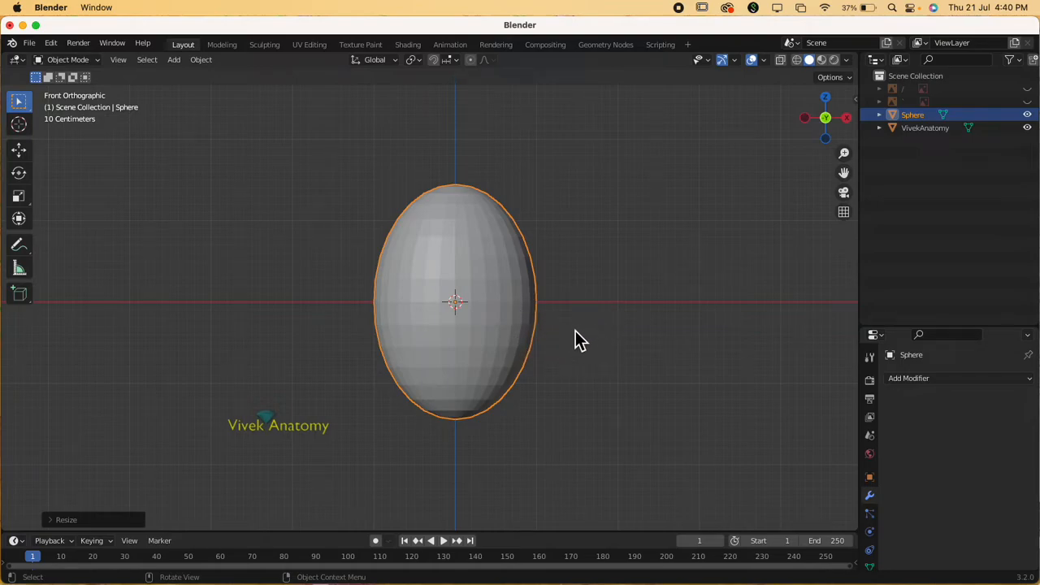
pyautogui.keyDown('shift'); pyautogui.moveTo(598, 281); pyautogui.dragTo(559, 291, button='middle'); pyautogui.keyUp('shift')
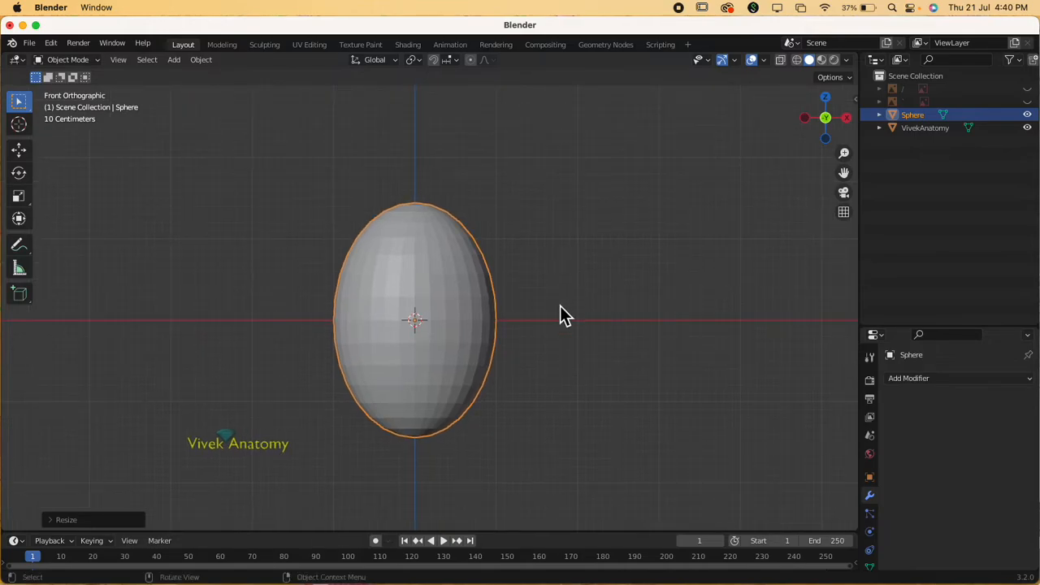
pyautogui.scroll(1, 559, 307)
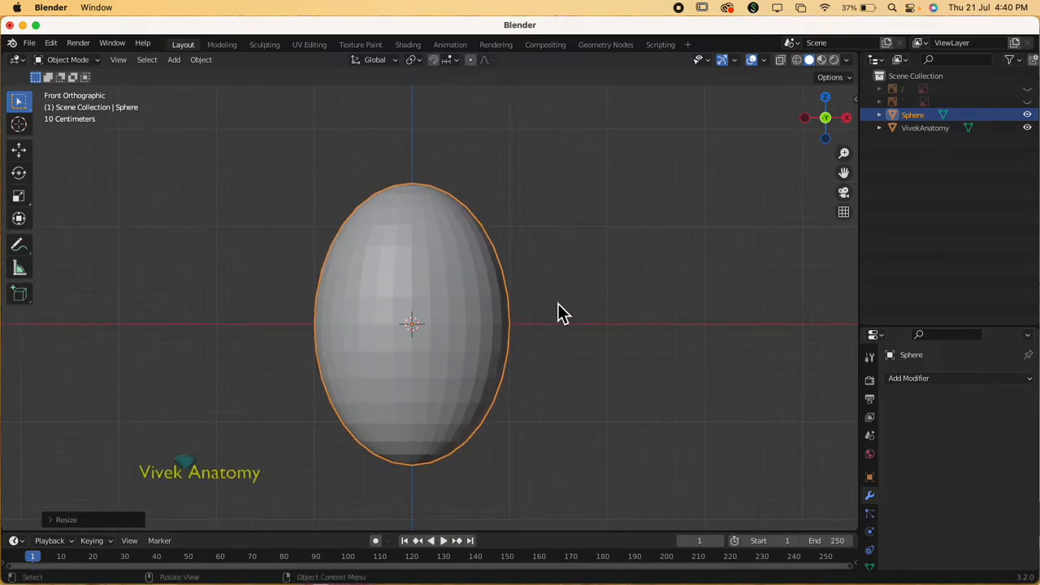
pyautogui.scroll(1, 559, 311)
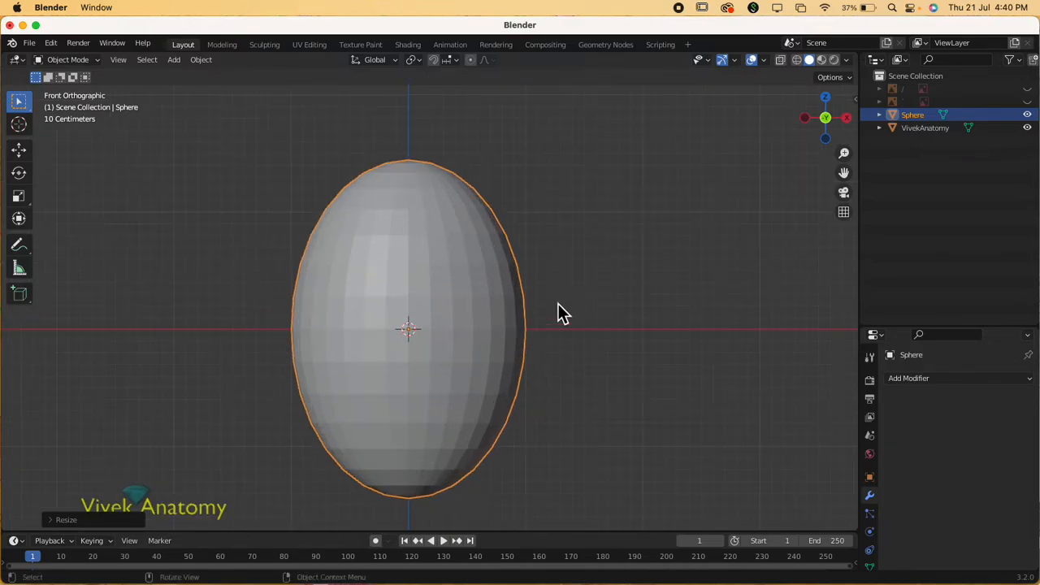
pyautogui.click(68, 62)
pyautogui.click(68, 89)
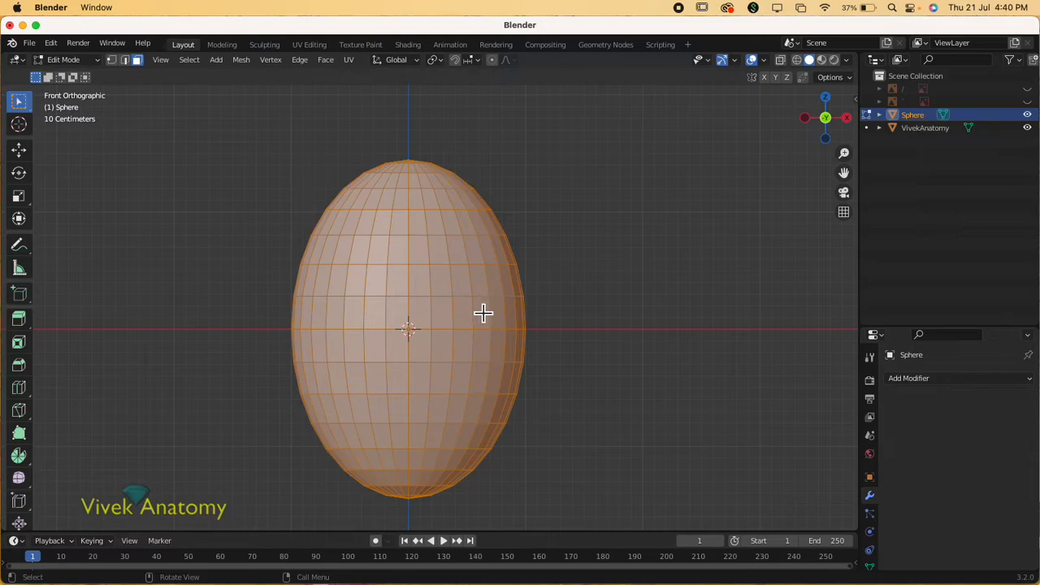
# Step: Try out face selection by picking individual faces one after another on the front of the mesh
pyautogui.click(462, 281)
pyautogui.click(470, 319)
pyautogui.click(424, 320)
pyautogui.click(437, 260)
pyautogui.click(445, 315)
pyautogui.click(448, 338)
pyautogui.click(500, 346)
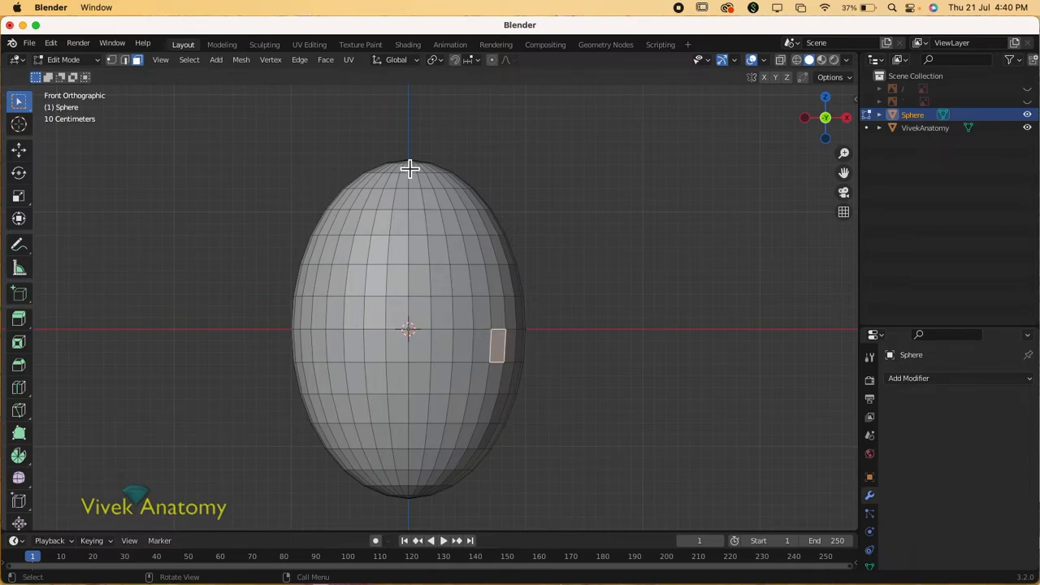
# Step: Switch to vertex selection, clear the face selection, and select the equator vertices at the mesh's +X side
pyautogui.click(111, 61)
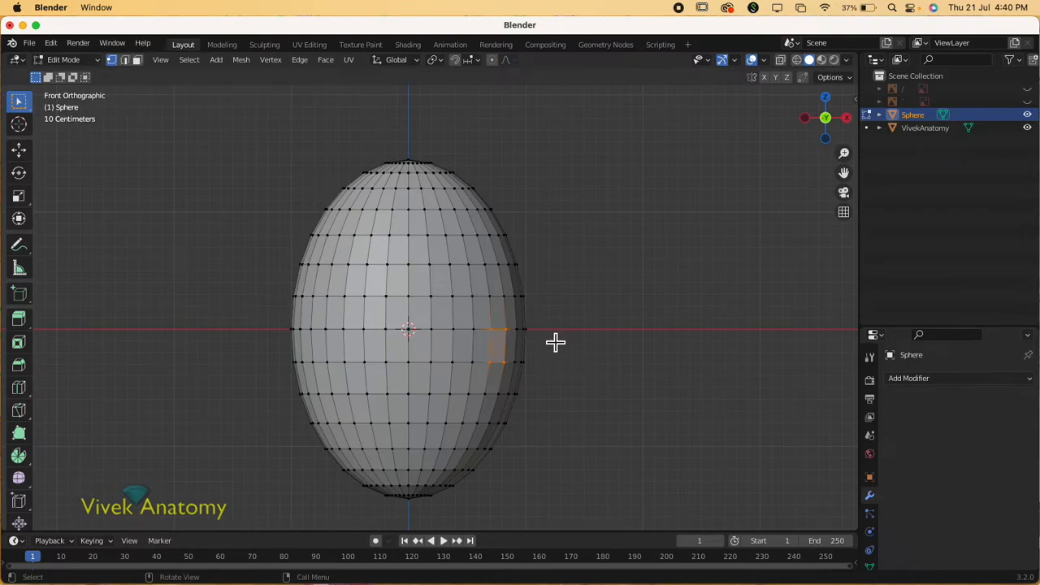
pyautogui.click(598, 328)
pyautogui.scroll(1, 613, 324)
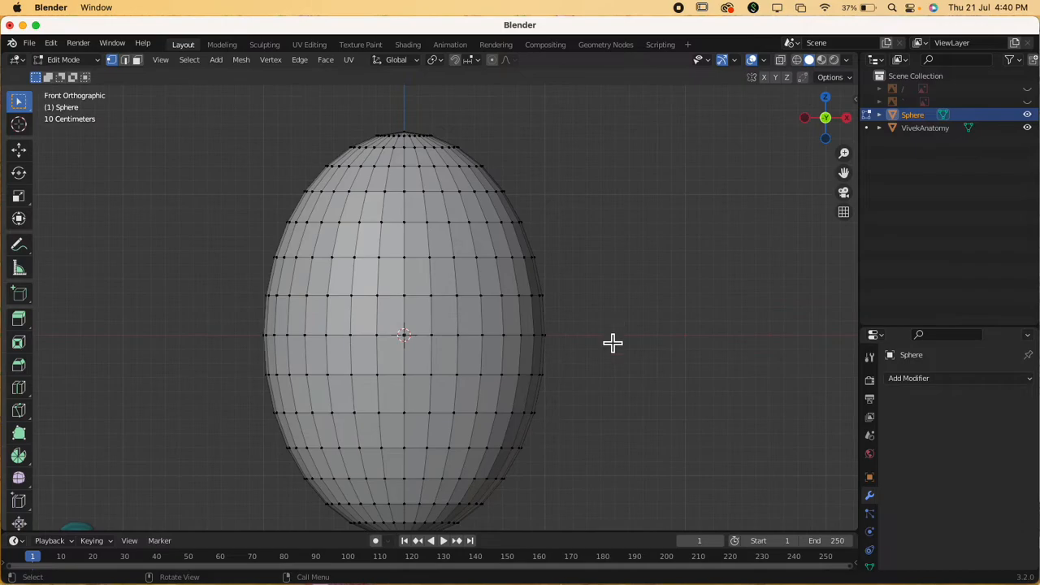
pyautogui.keyDown('shift'); pyautogui.moveTo(620, 390); pyautogui.dragTo(553, 358, button='middle'); pyautogui.keyUp('shift')
pyautogui.scroll(1, 553, 358)
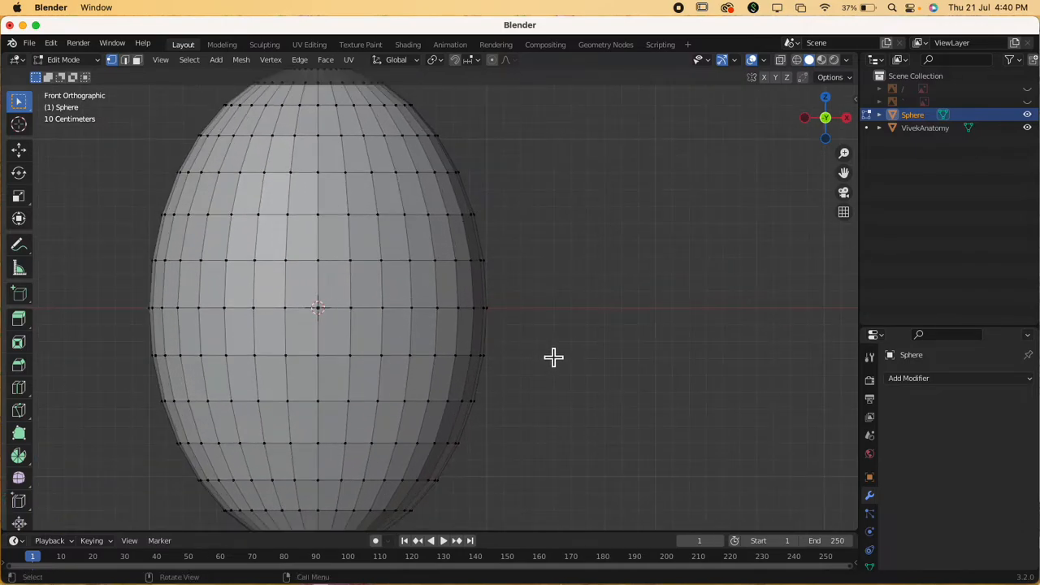
pyautogui.press('c')
pyautogui.click(497, 315)
pyautogui.press('Escape')
pyautogui.moveTo(431, 300); pyautogui.dragTo(513, 323)
pyautogui.press('c')
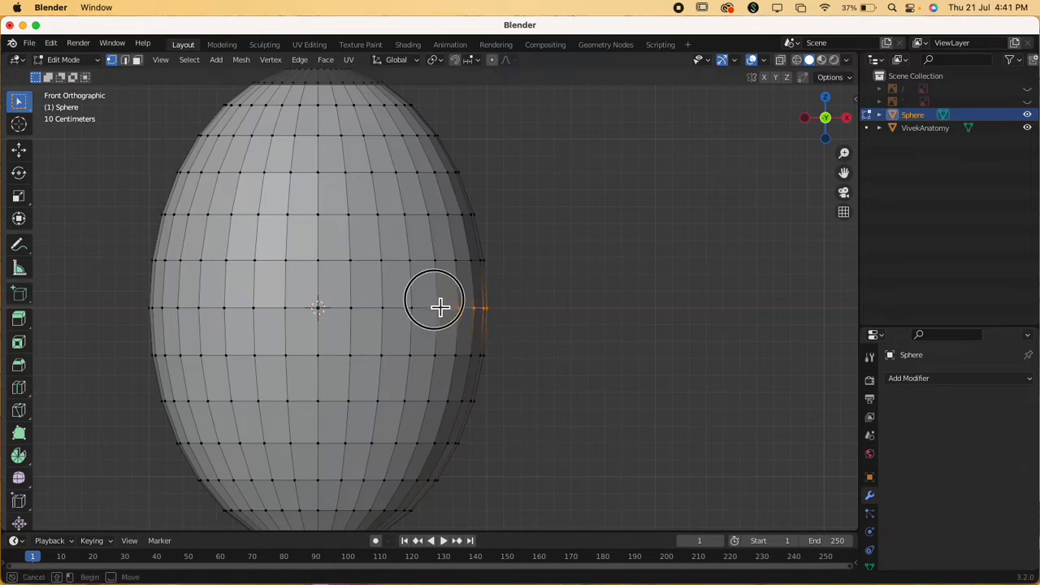
pyautogui.press('Escape')
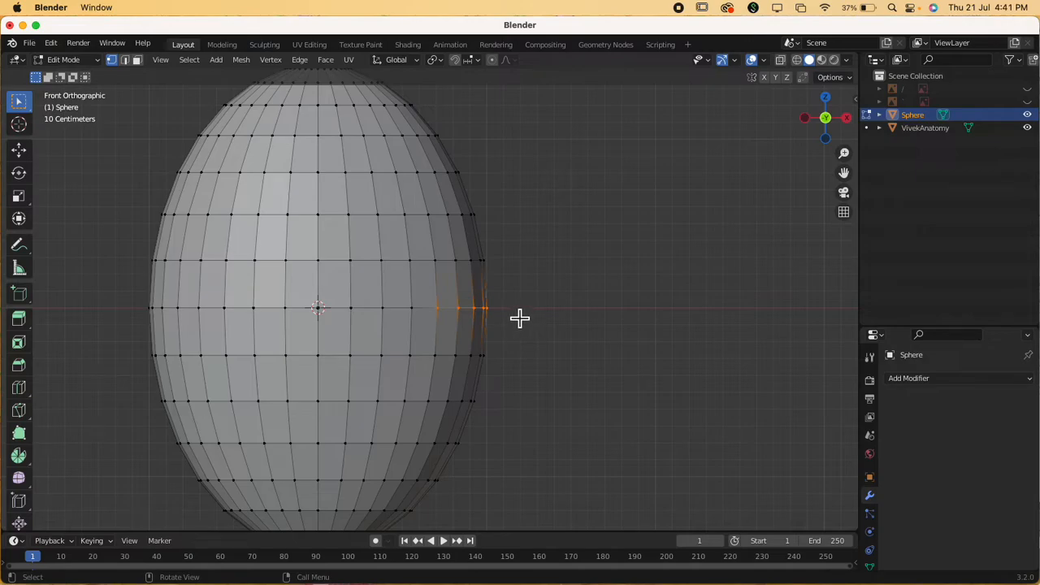
# Step: Enable proportional editing and set its influence radius to about 0.79 m through trial moves of the selected +X equator vertices
pyautogui.press('g')
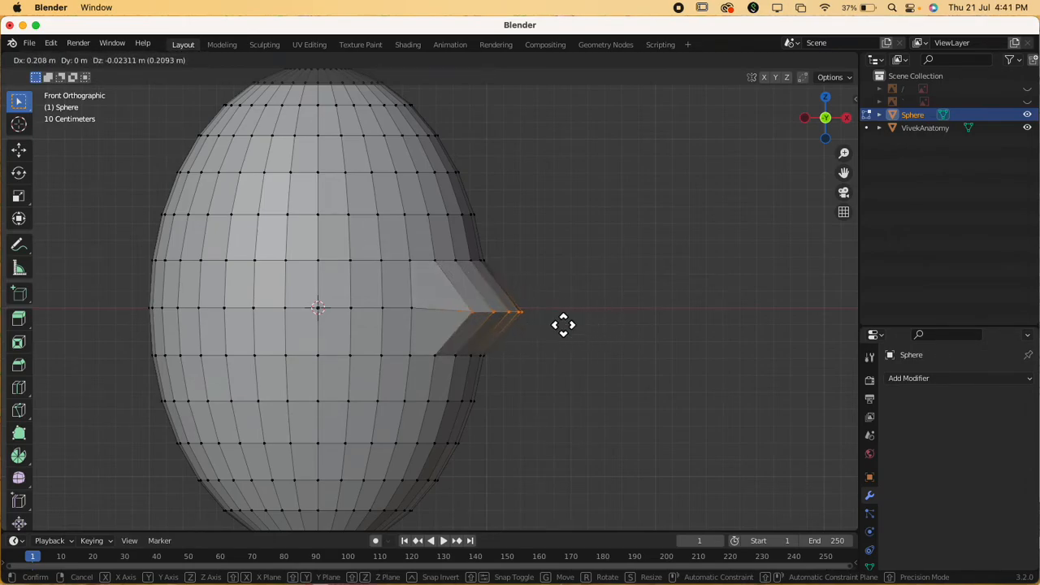
pyautogui.rightClick(551, 315)
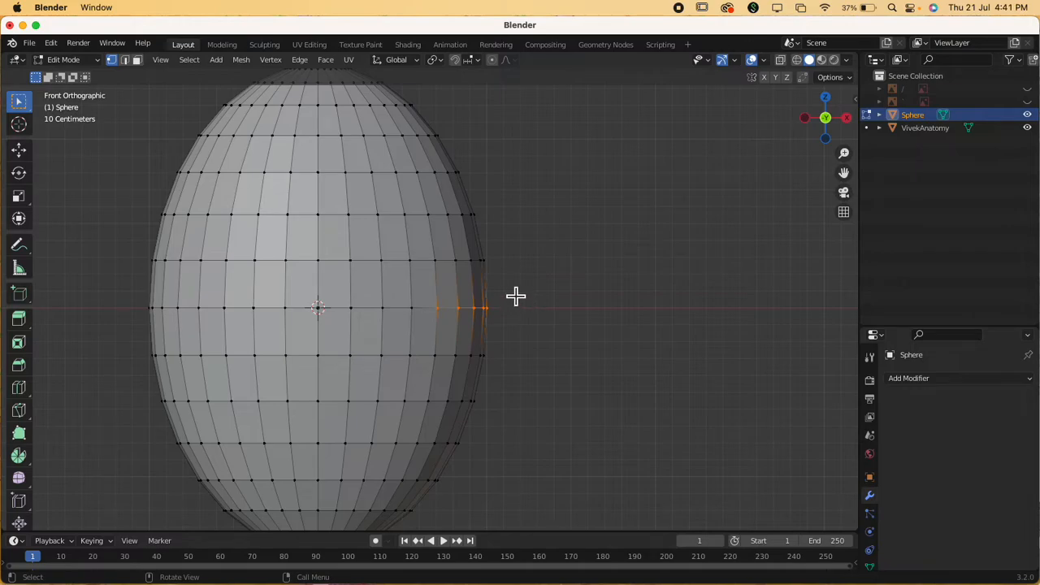
pyautogui.click(493, 62)
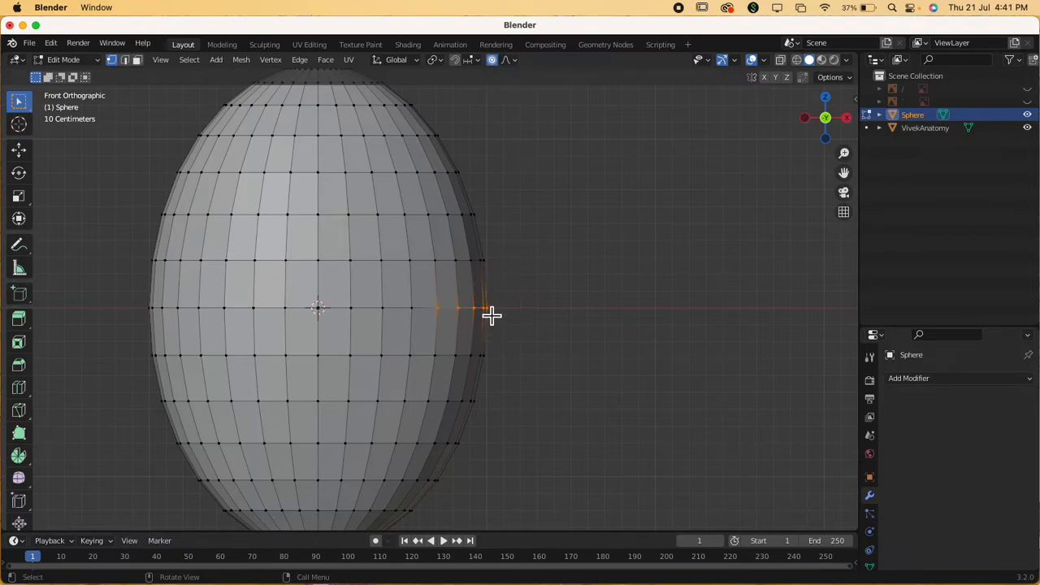
pyautogui.press('g')
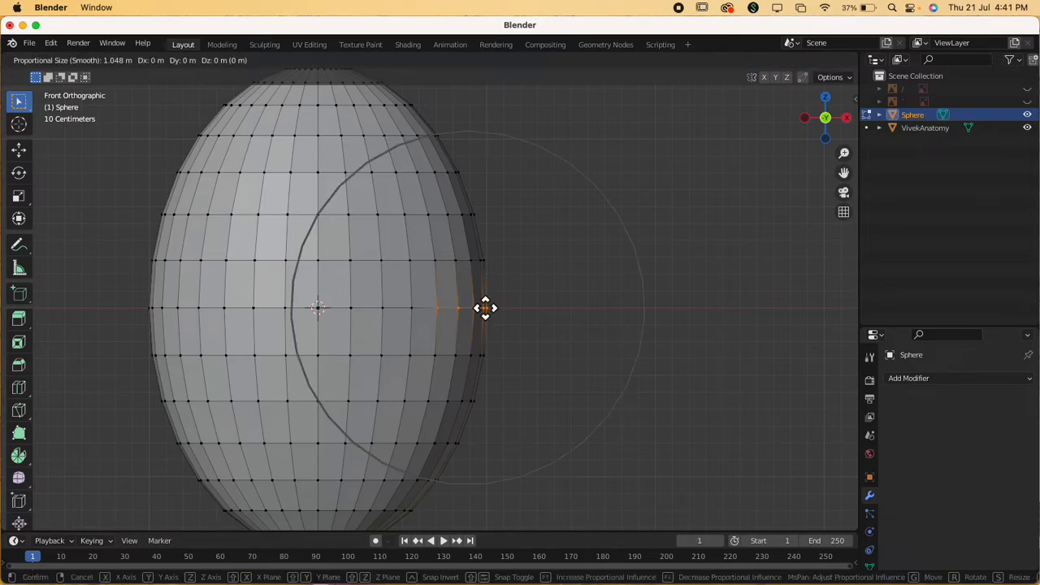
pyautogui.scroll(-3, 485, 308)
pyautogui.scroll(16, 485, 307)
pyautogui.scroll(-13, 485, 308)
pyautogui.scroll(7, 487, 311)
pyautogui.scroll(1, 495, 317)
pyautogui.scroll(-6, 490, 312)
pyautogui.scroll(11, 485, 307)
pyautogui.scroll(-3, 484, 307)
pyautogui.scroll(-8, 485, 307)
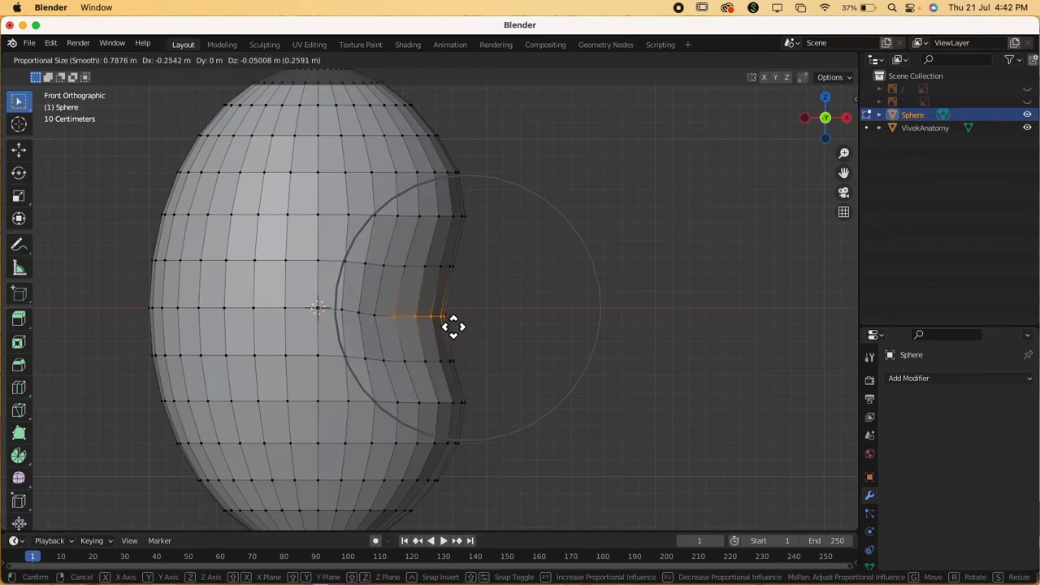
pyautogui.press('Escape')
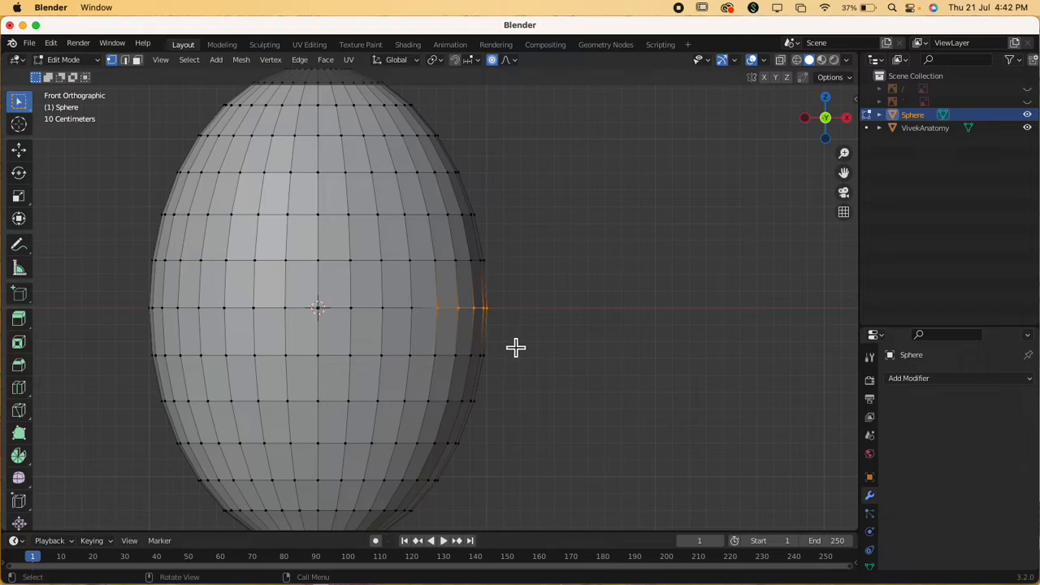
pyautogui.press('g')
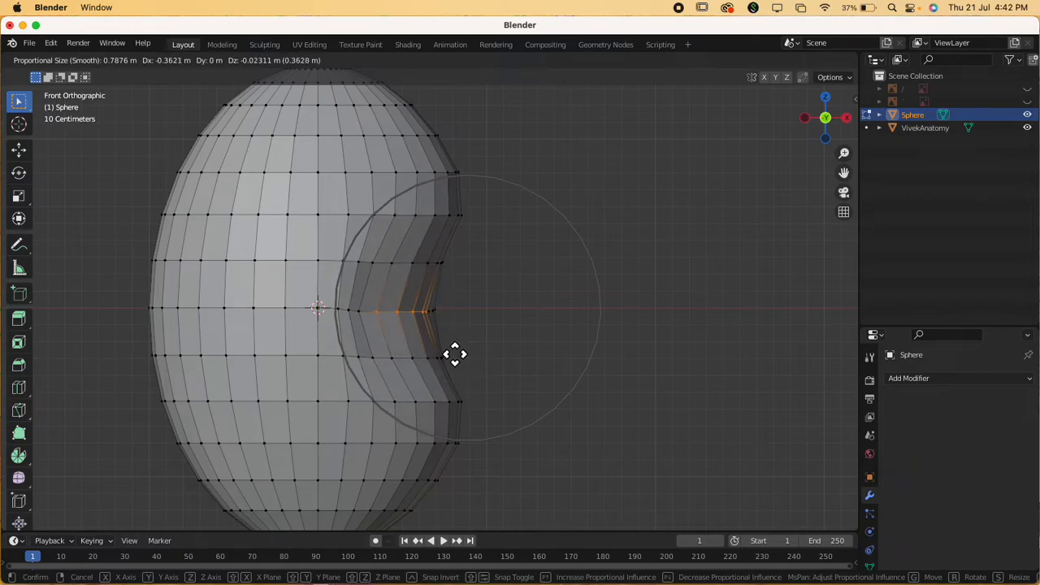
pyautogui.rightClick(455, 354)
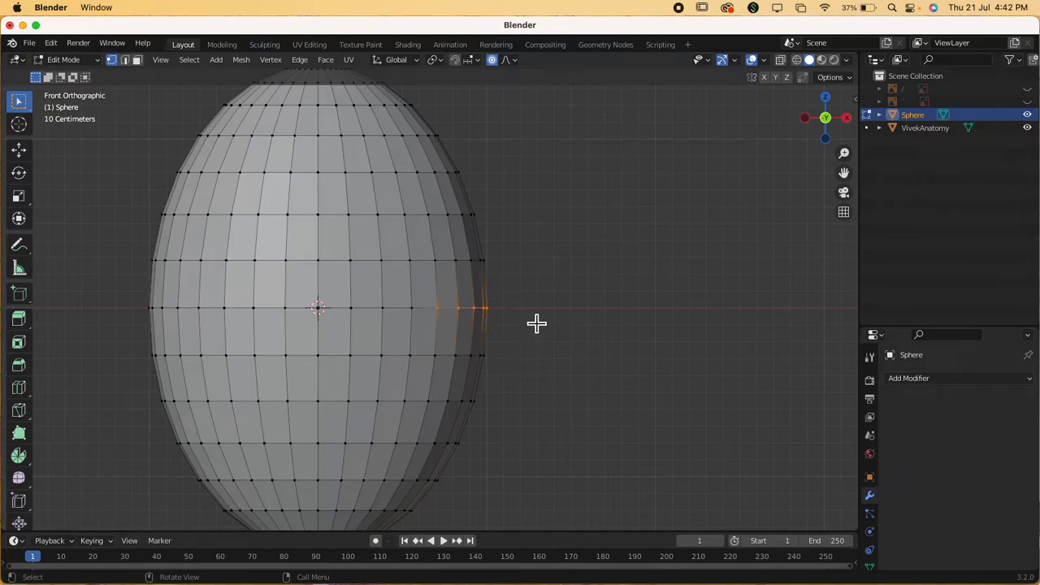
# Step: Turn on X-ray, check the vertex selection from an angled view, and return to the front orthographic view
pyautogui.click(779, 61)
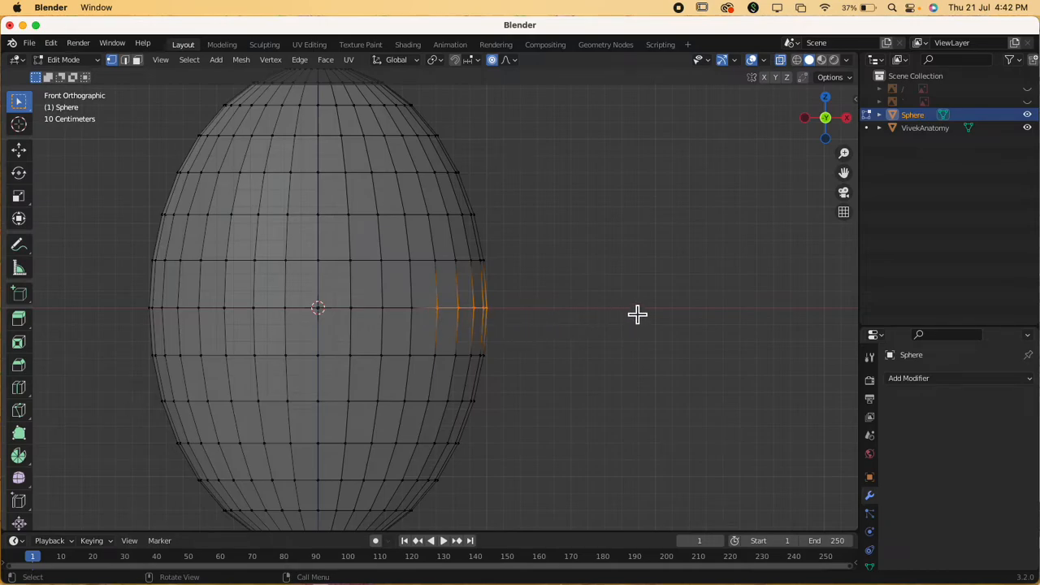
pyautogui.moveTo(637, 314); pyautogui.dragTo(691, 351, button='middle')
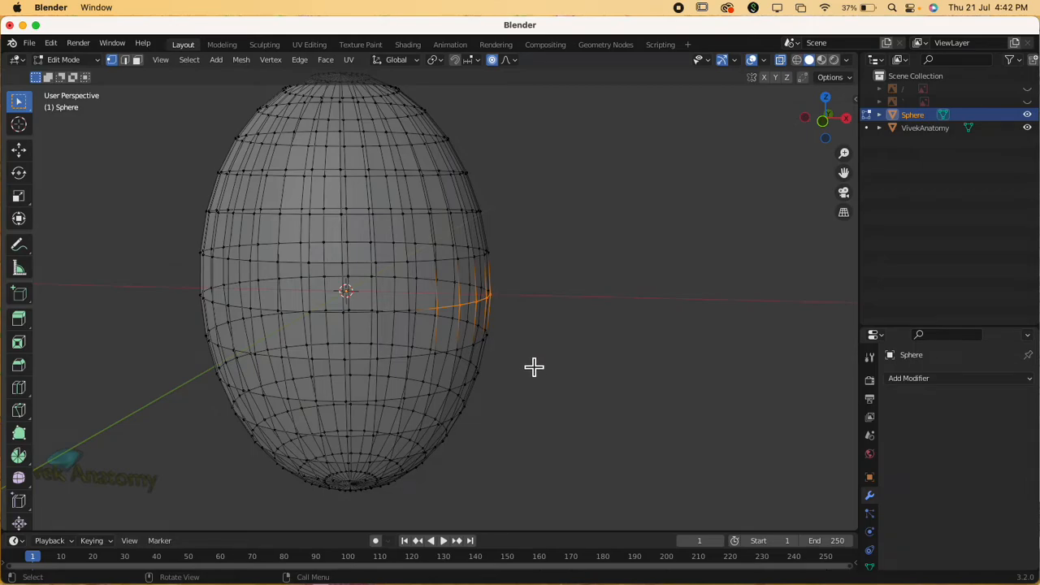
pyautogui.press('`')
pyautogui.click(452, 319)
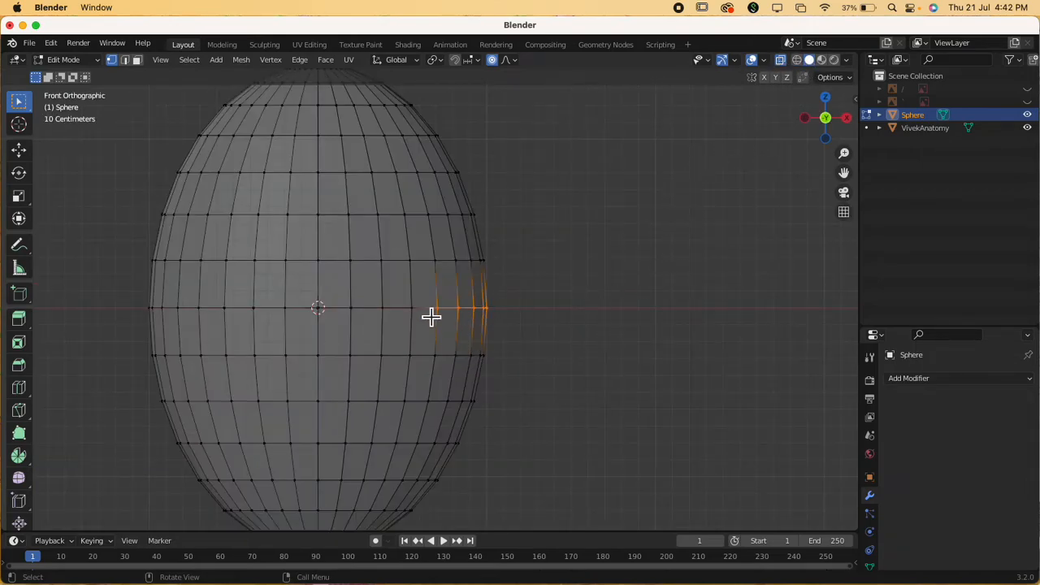
# Step: Box-select the front and back equator vertices at the +X side and move them inward about 0.24 m with proportional editing
pyautogui.moveTo(428, 291); pyautogui.dragTo(520, 329)
pyautogui.moveTo(624, 323); pyautogui.dragTo(554, 313, button='middle')
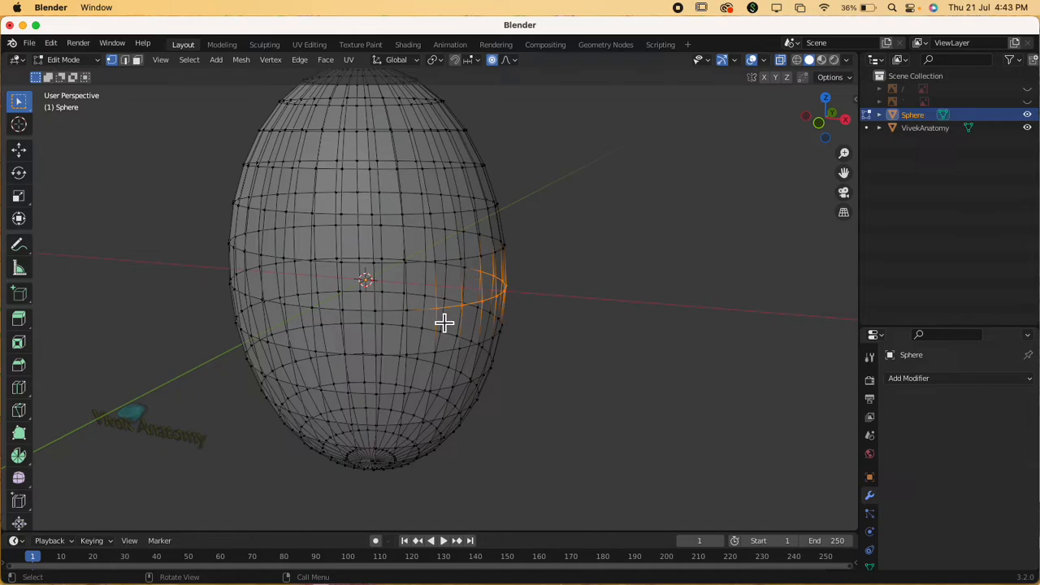
pyautogui.press('`')
pyautogui.click(444, 242)
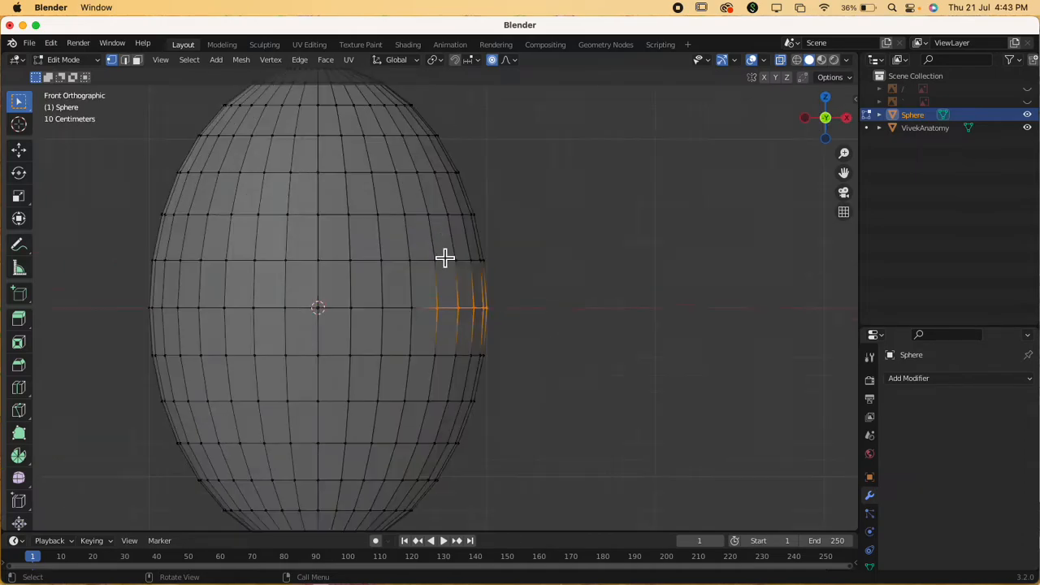
pyautogui.press('g')
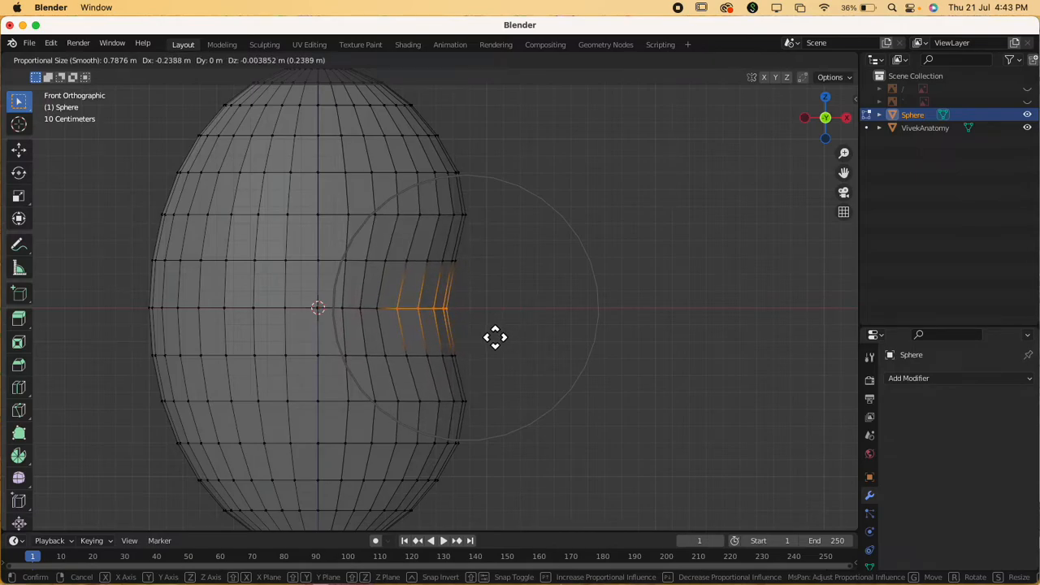
pyautogui.click(494, 336)
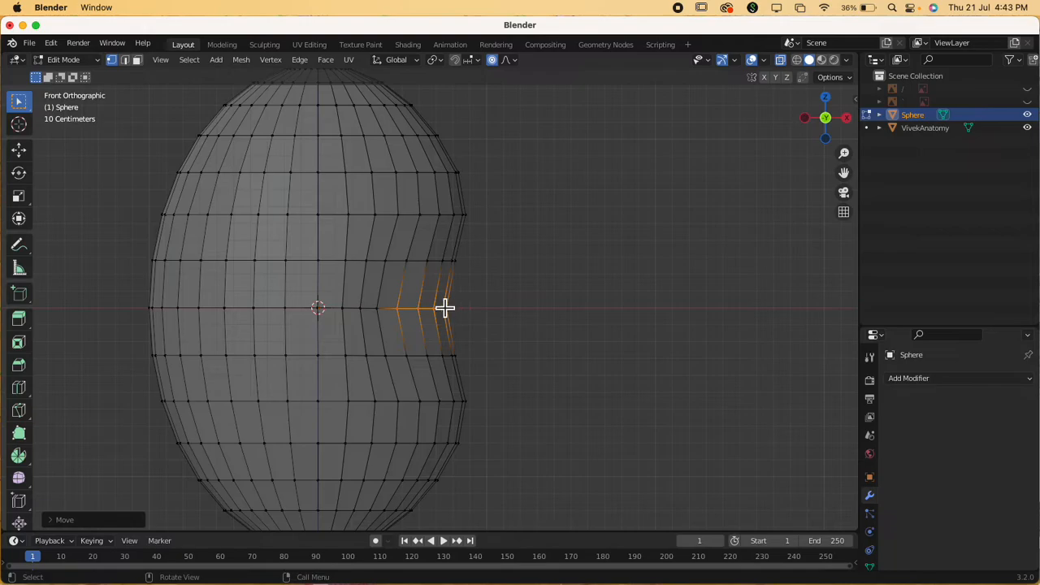
# Step: Select the outermost vertices of the notch and push them further inward with a proportional size of about 0.40 m
pyautogui.moveTo(432, 300); pyautogui.dragTo(471, 325)
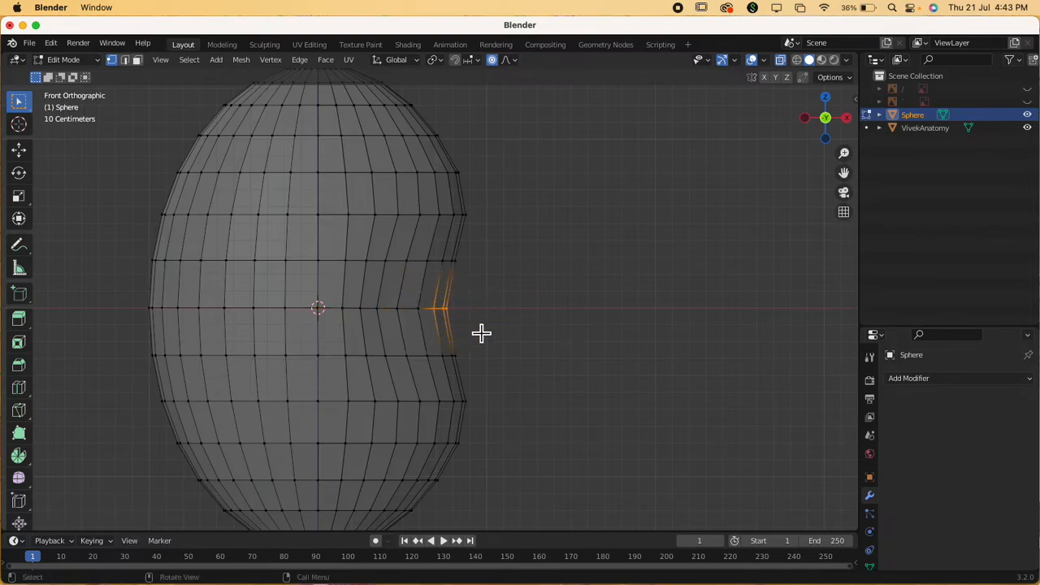
pyautogui.press('g')
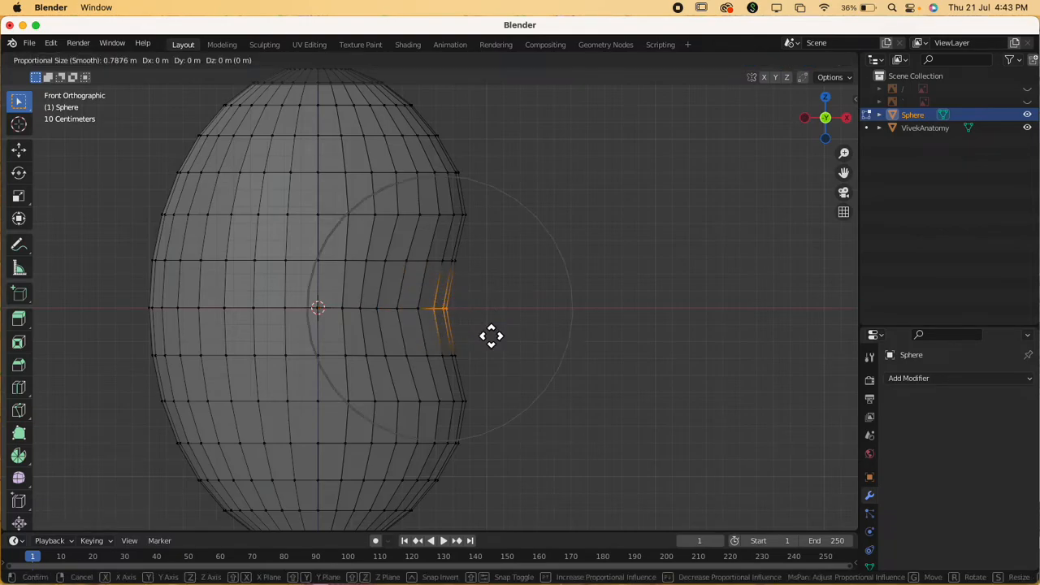
pyautogui.scroll(7, 492, 335)
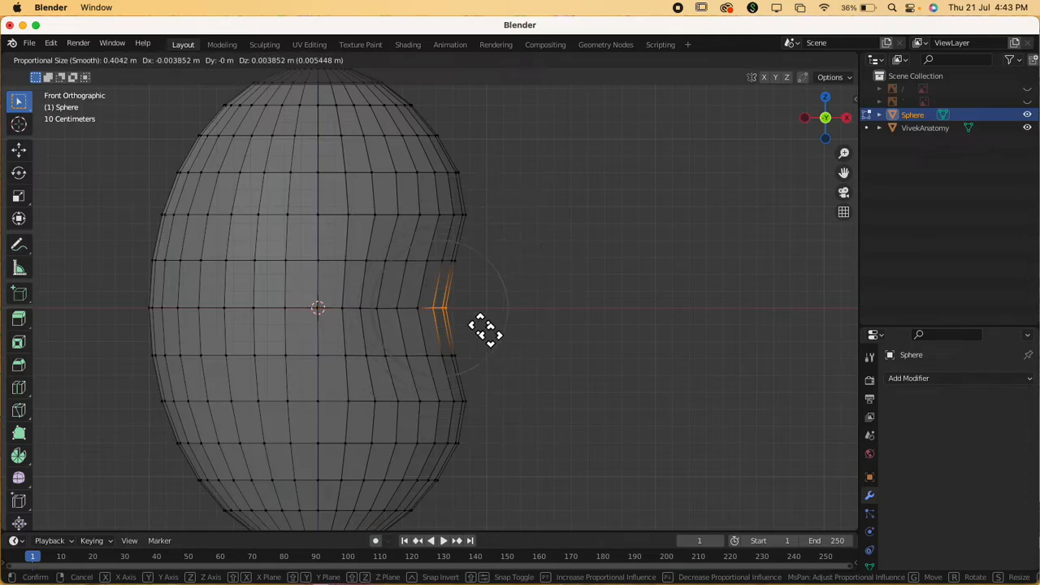
pyautogui.click(474, 329)
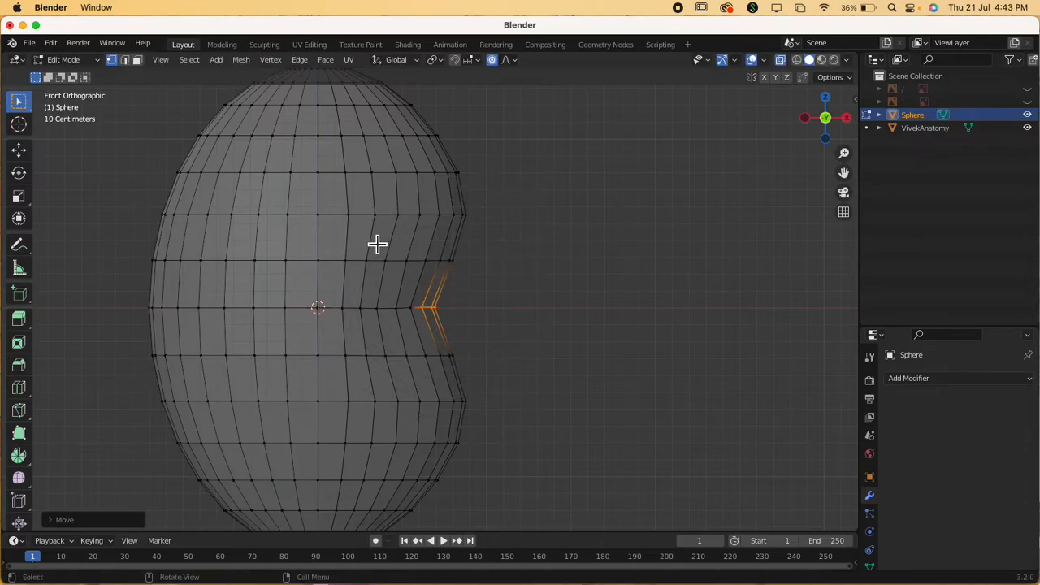
# Step: Box-select the mesh region around the notch, move it inward about 0.07 m with a 0.49 m proportional size, and clear the selection
pyautogui.moveTo(365, 208); pyautogui.dragTo(520, 387)
pyautogui.press('g')
pyautogui.scroll(-8, 528, 391)
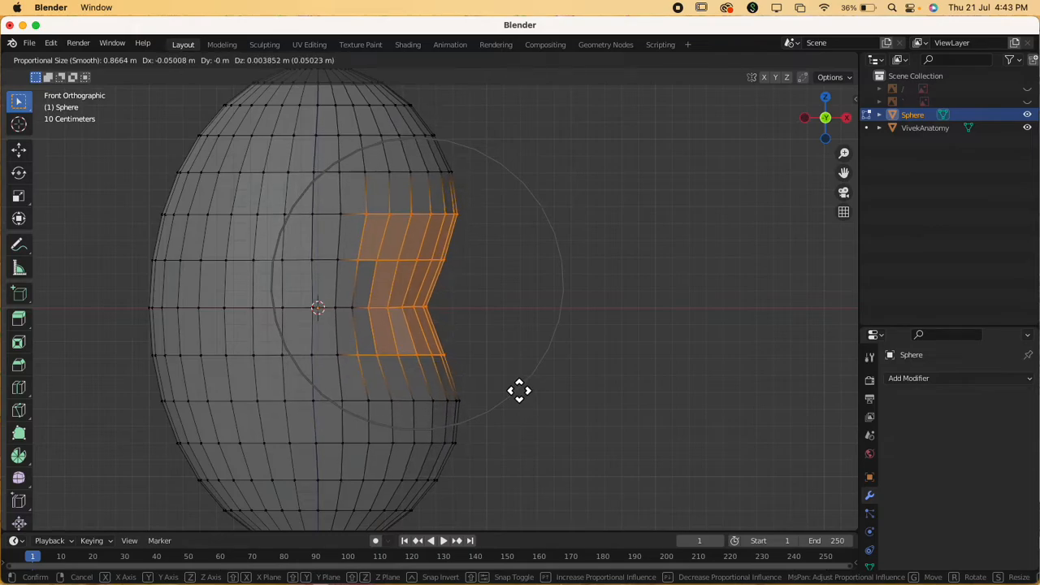
pyautogui.scroll(6, 518, 391)
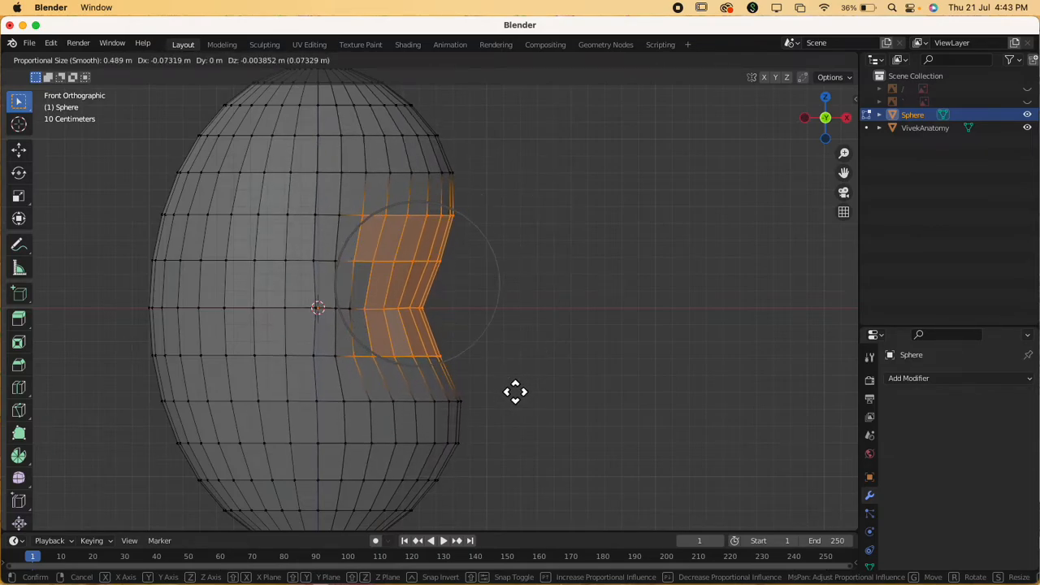
pyautogui.click(515, 391)
pyautogui.click(555, 404)
# Step: Turn off X-ray, switch to Object Mode, and inspect the deselected shape from an angle before returning to the front view
pyautogui.scroll(-2, 555, 404)
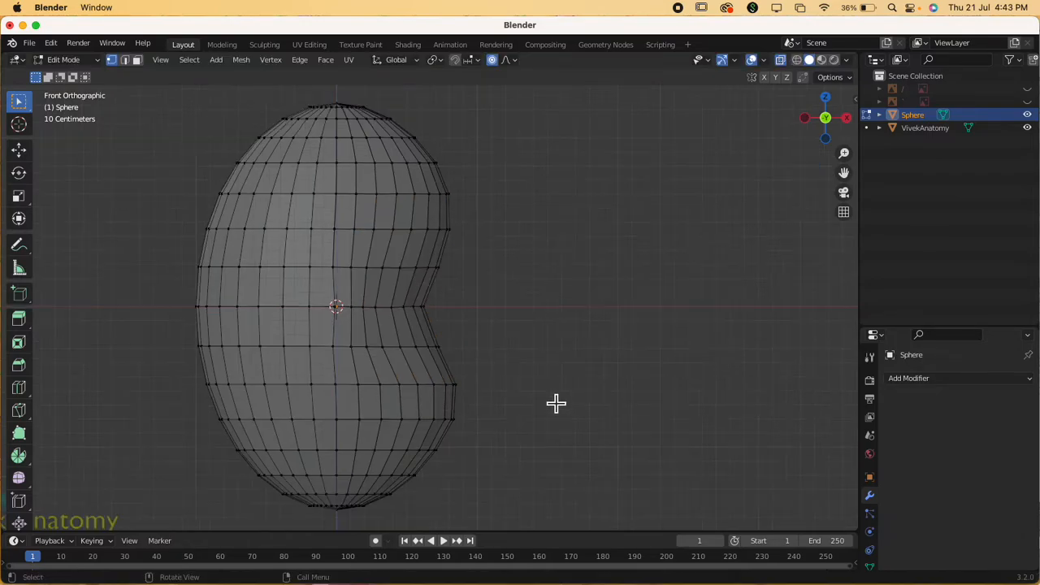
pyautogui.keyDown('shift'); pyautogui.moveTo(527, 410); pyautogui.dragTo(594, 402, button='middle'); pyautogui.keyUp('shift')
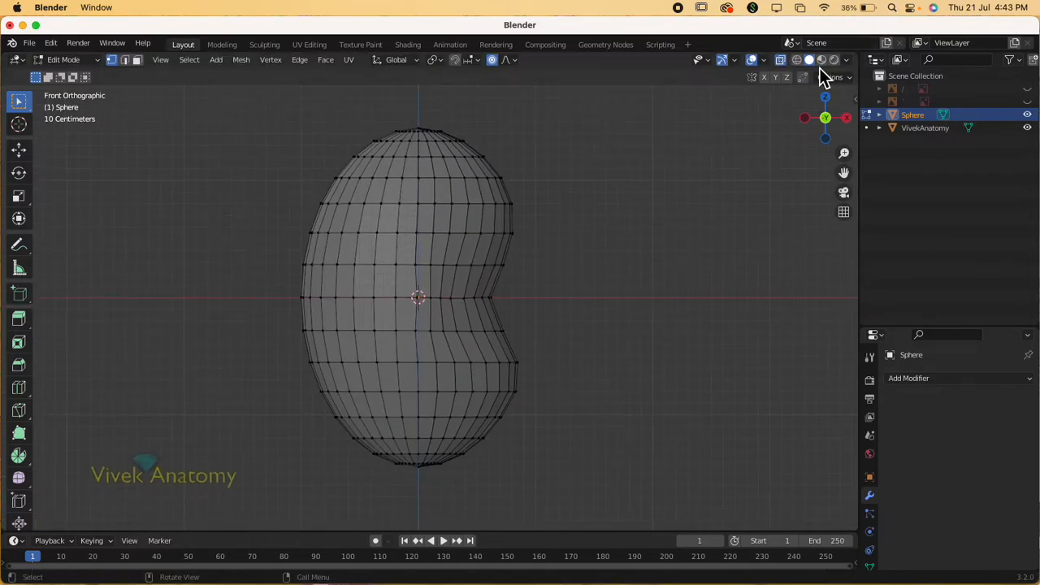
pyautogui.click(780, 61)
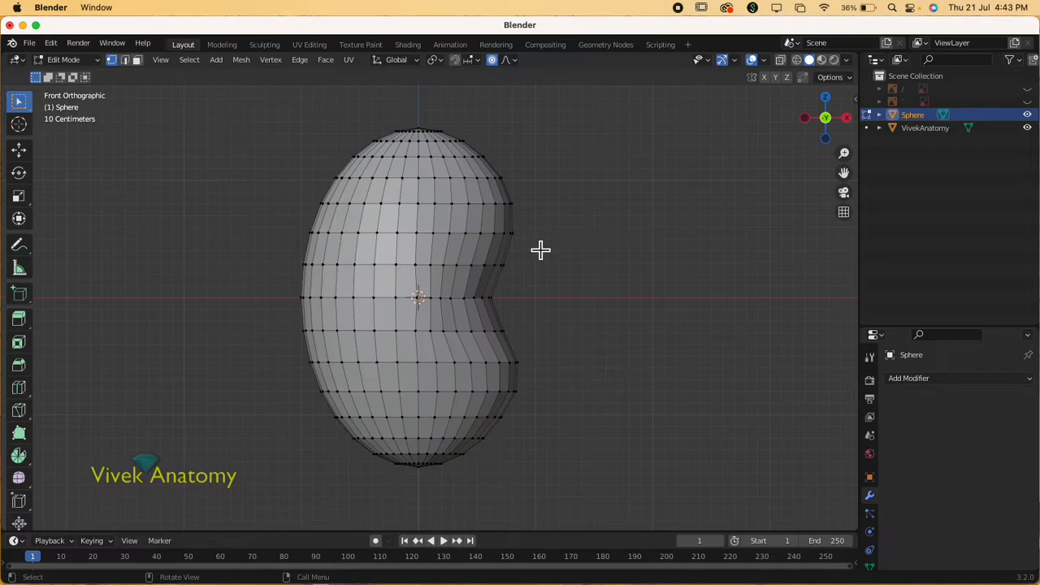
pyautogui.click(78, 62)
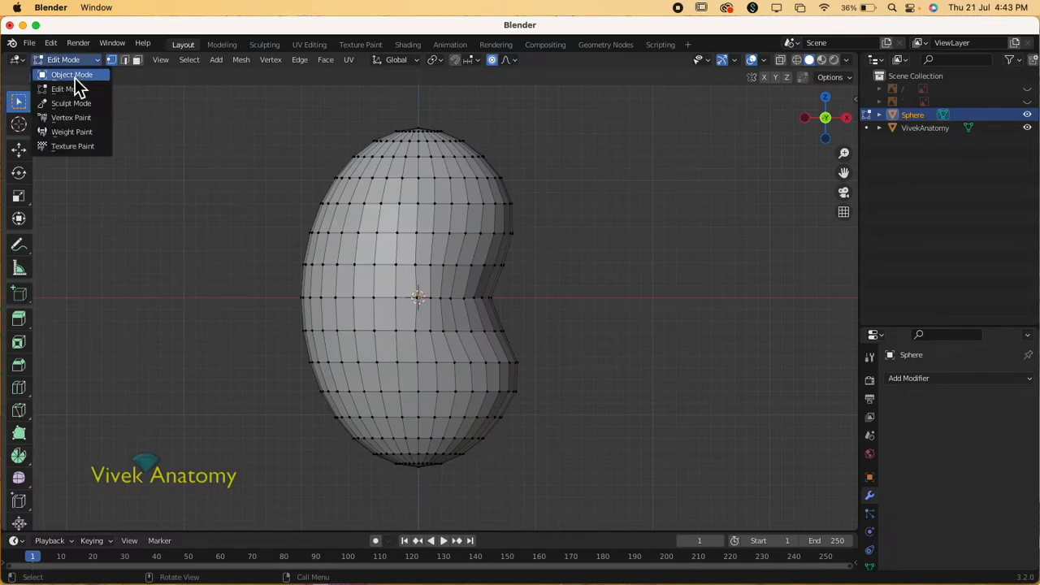
pyautogui.click(71, 75)
pyautogui.click(631, 328)
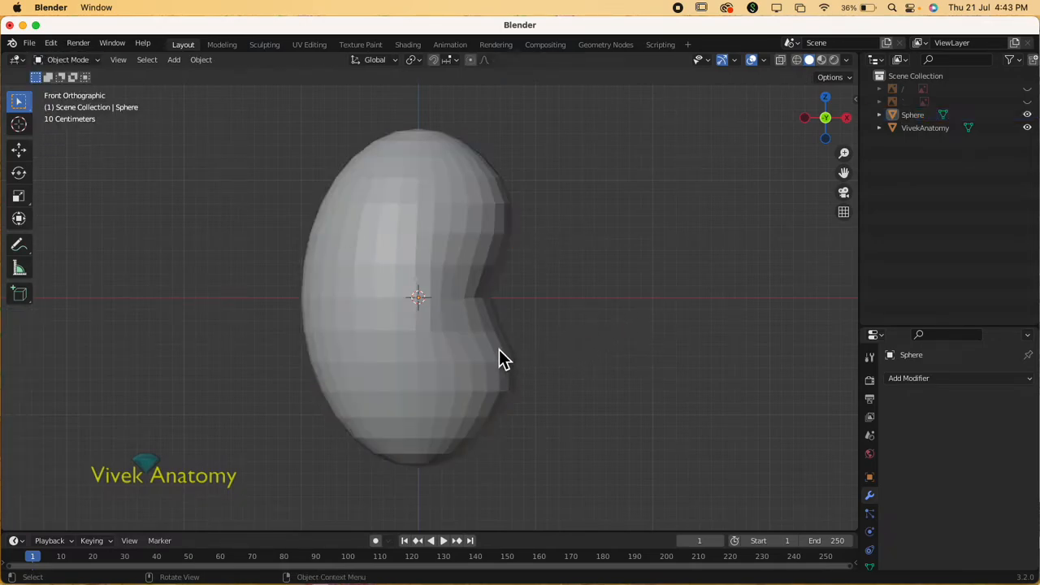
pyautogui.moveTo(429, 208); pyautogui.dragTo(545, 359, button='middle')
pyautogui.press('`')
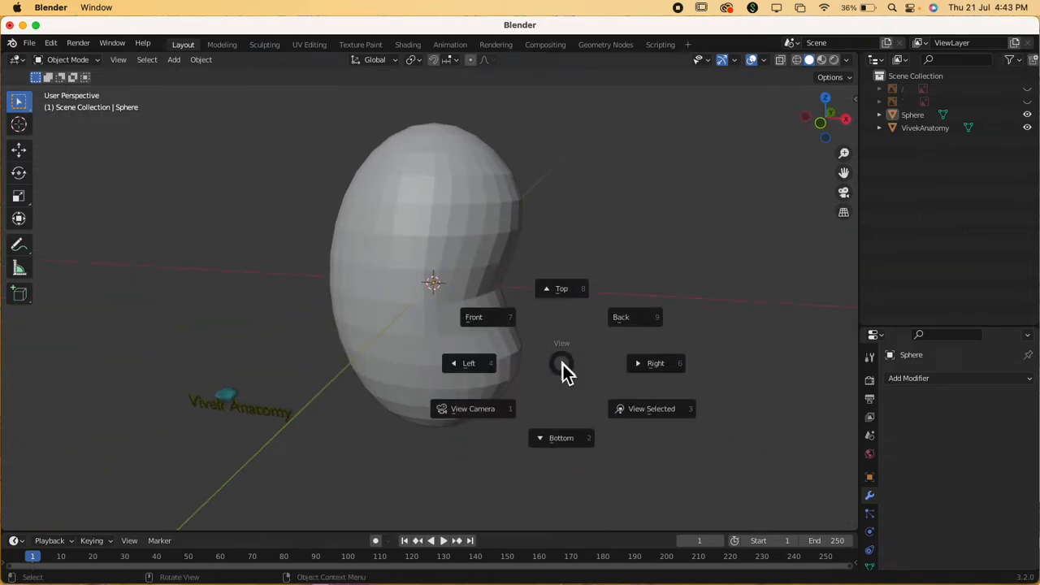
pyautogui.click(473, 320)
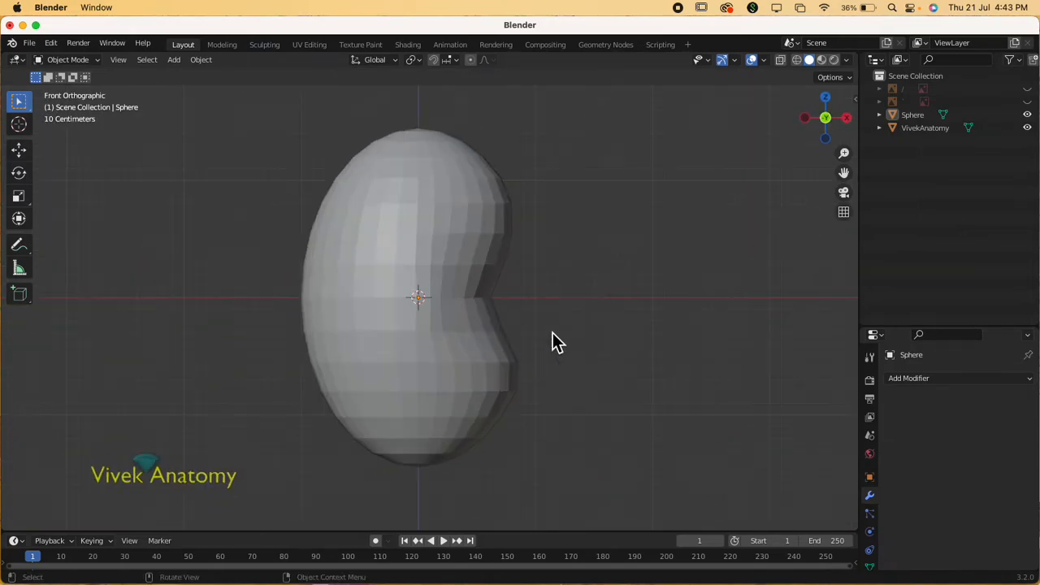
# Step: Select the notched sphere and toggle between Object Mode and Edit Mode, ending in Edit Mode
pyautogui.click(474, 359)
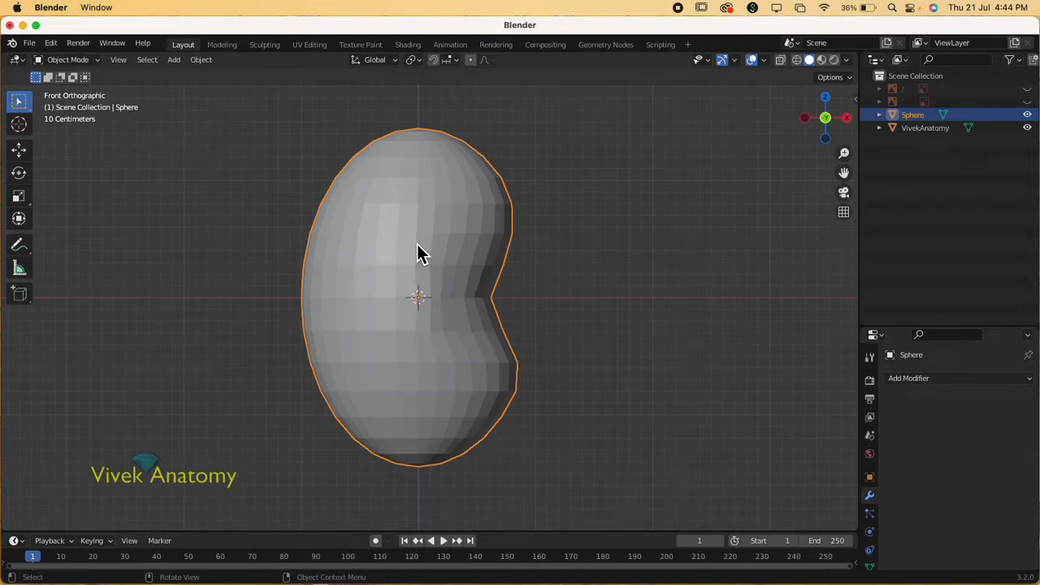
pyautogui.press('Tab')
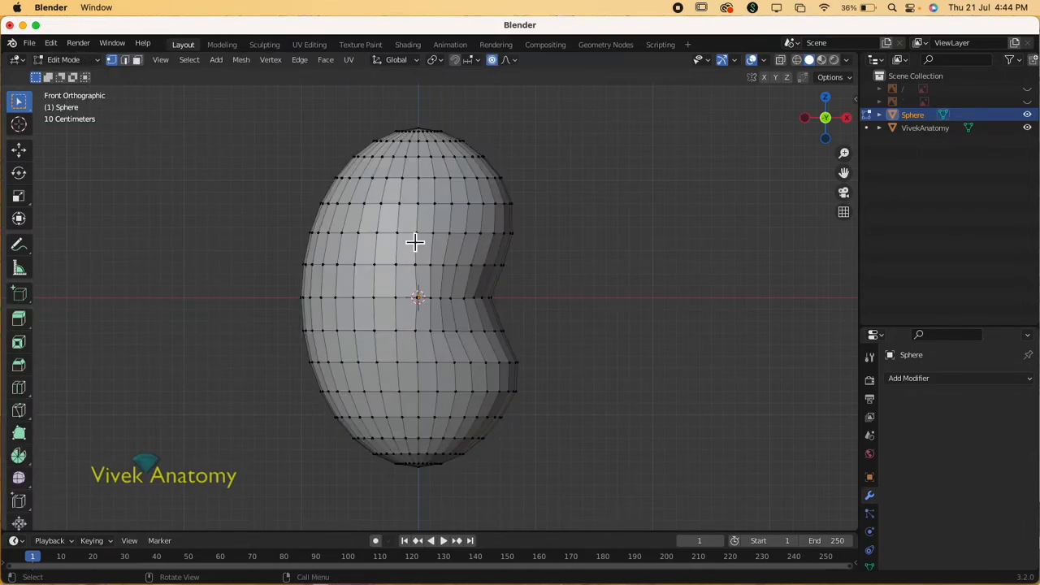
pyautogui.press('Tab')
pyautogui.press('Tab')
pyautogui.press('Tab')
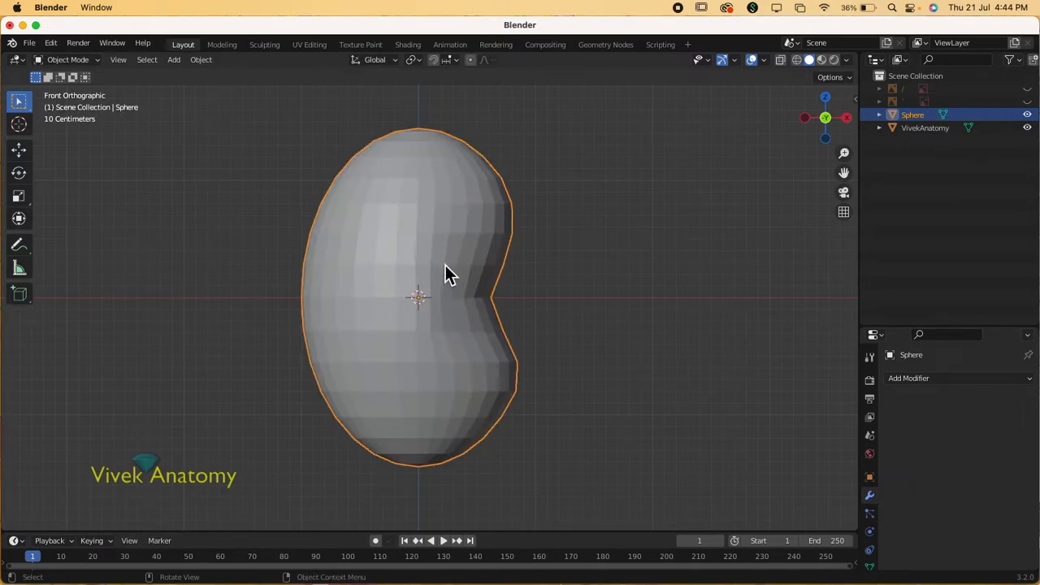
pyautogui.scroll(3, 445, 272)
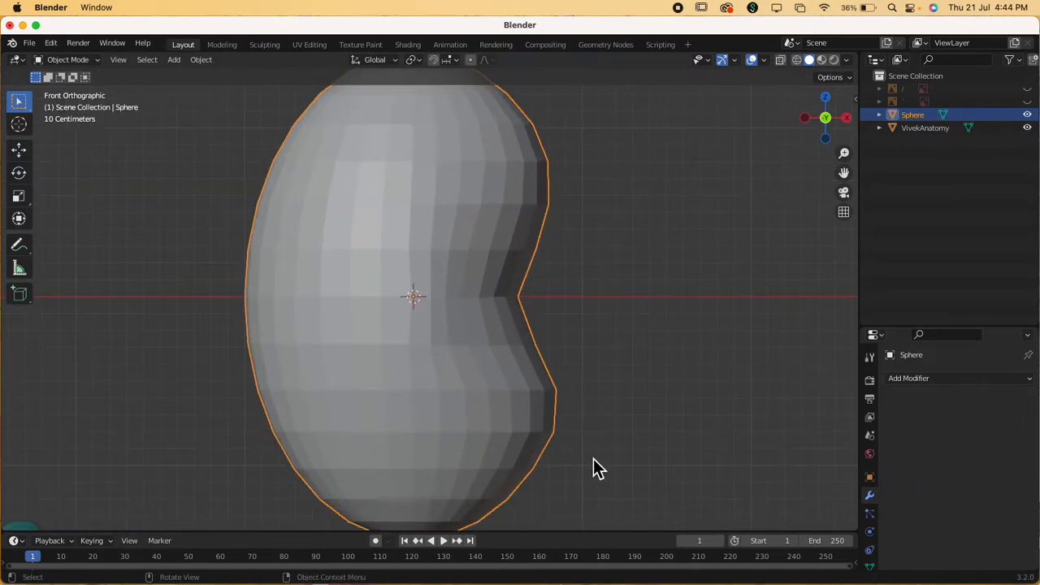
pyautogui.press('Tab')
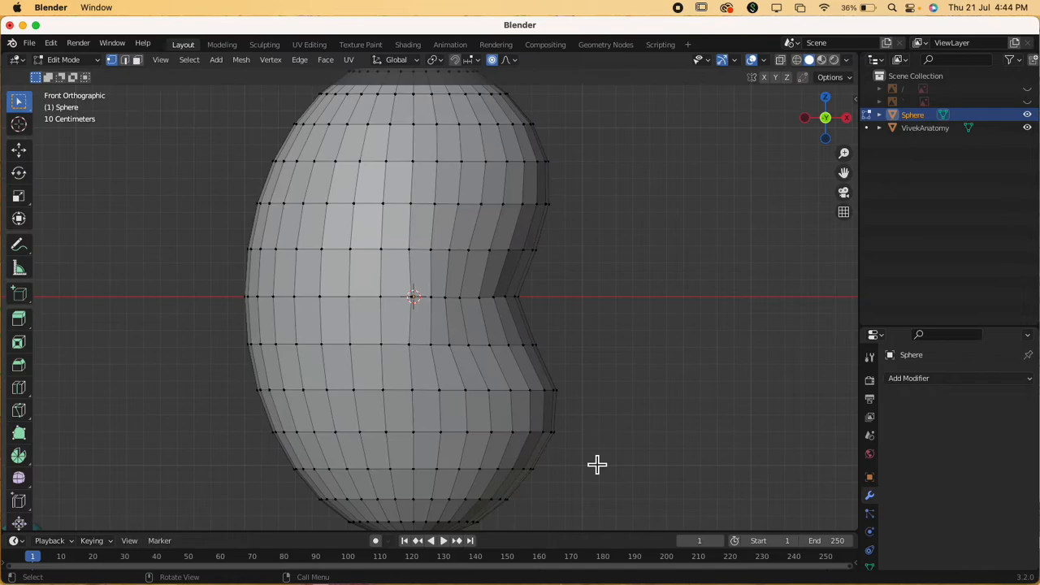
# Step: Move the two outermost vertices of the bulge below the notch slightly inward, using a proportional size of about 0.28 m
pyautogui.click(567, 394)
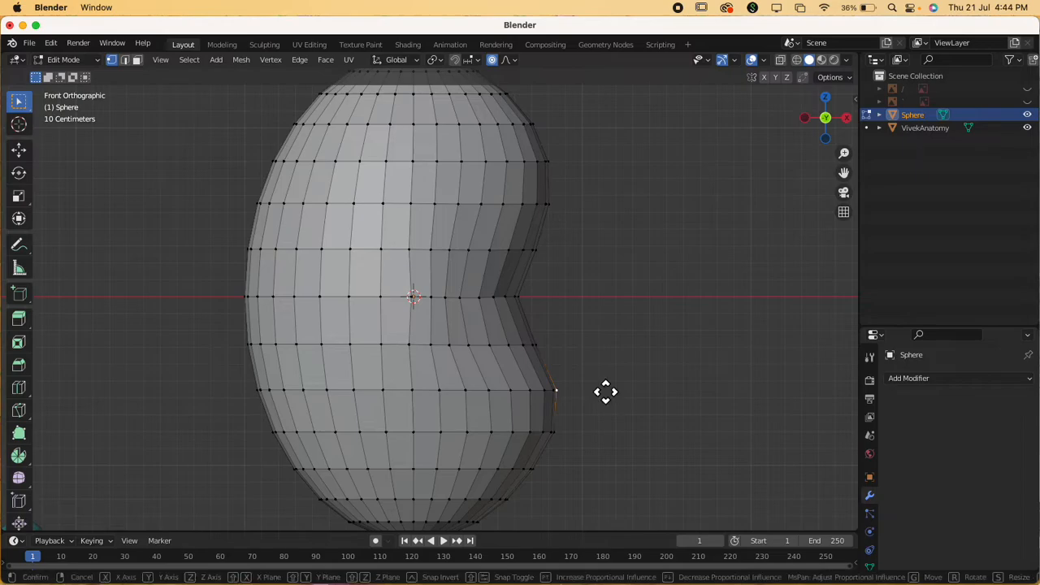
pyautogui.press('g')
pyautogui.scroll(5, 605, 392)
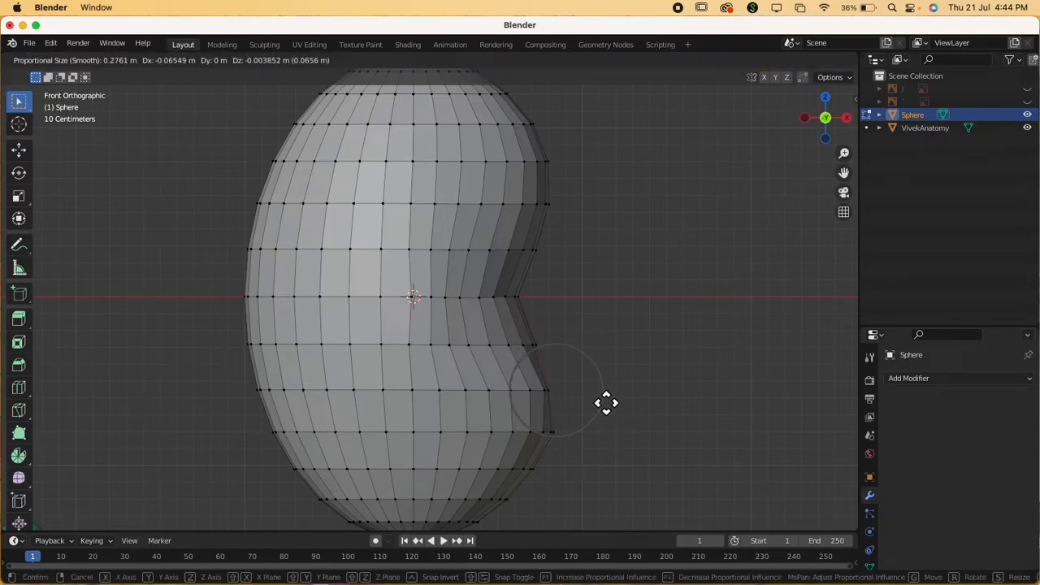
pyautogui.click(600, 393)
pyautogui.click(575, 444)
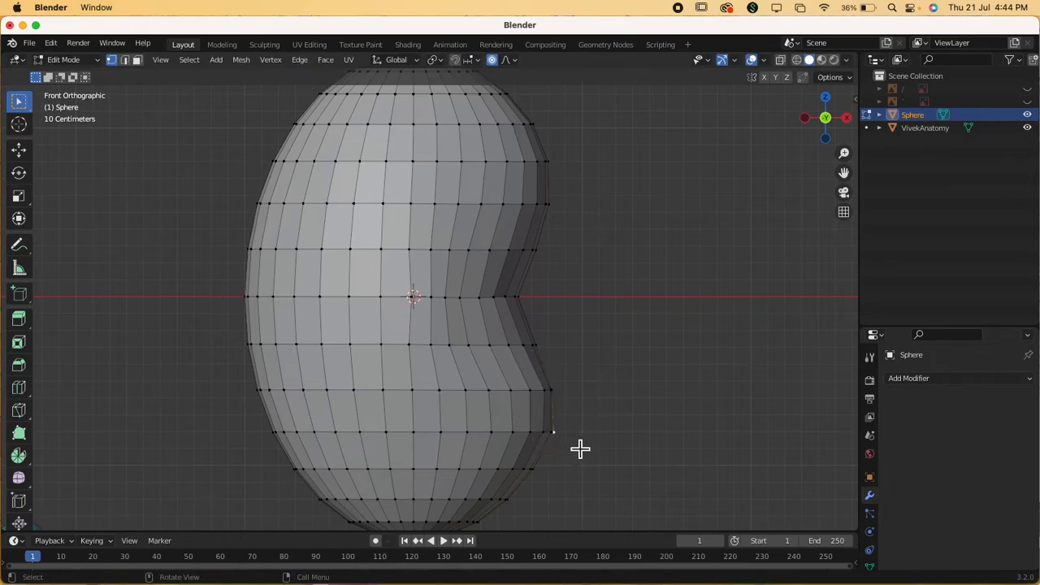
pyautogui.press('g')
pyautogui.click(602, 463)
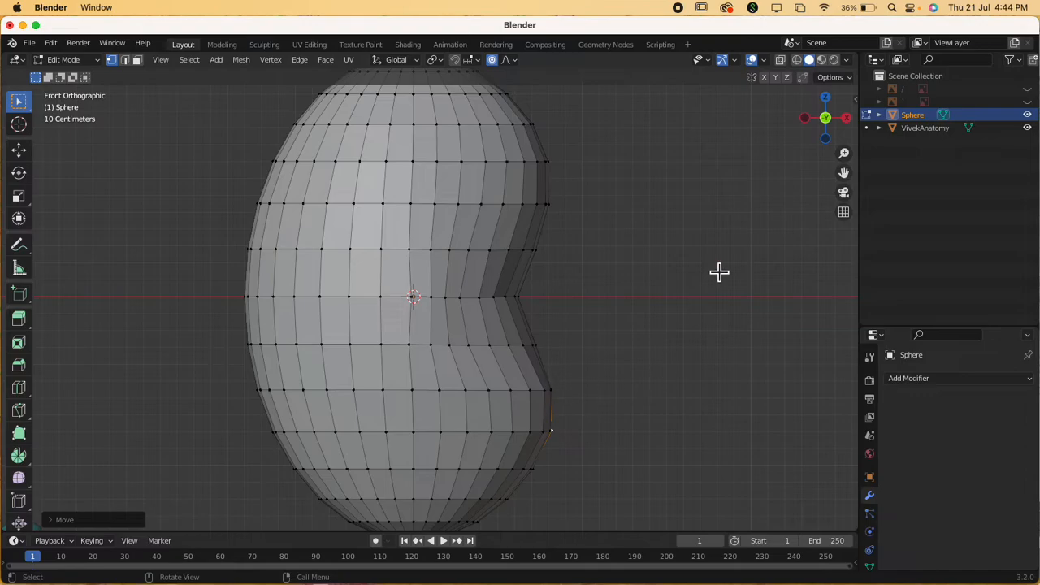
# Step: Turn on X-ray, box-select the outer vertices at the notch's lower lip, and move them about 0.02 m, mainly inward along X
pyautogui.click(779, 59)
pyautogui.moveTo(540, 379); pyautogui.dragTo(575, 408)
pyautogui.press('g')
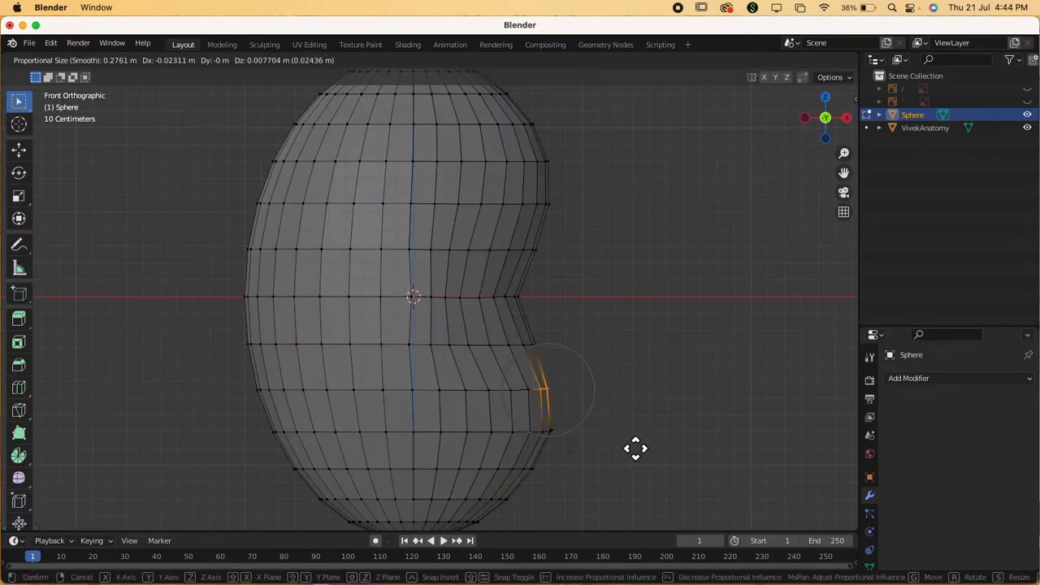
pyautogui.click(635, 449)
# Step: Box-select the outer vertices at the notch's upper lip, move them about 0.02 m inward, and turn off X-ray
pyautogui.moveTo(540, 190); pyautogui.dragTo(566, 228)
pyautogui.press('g')
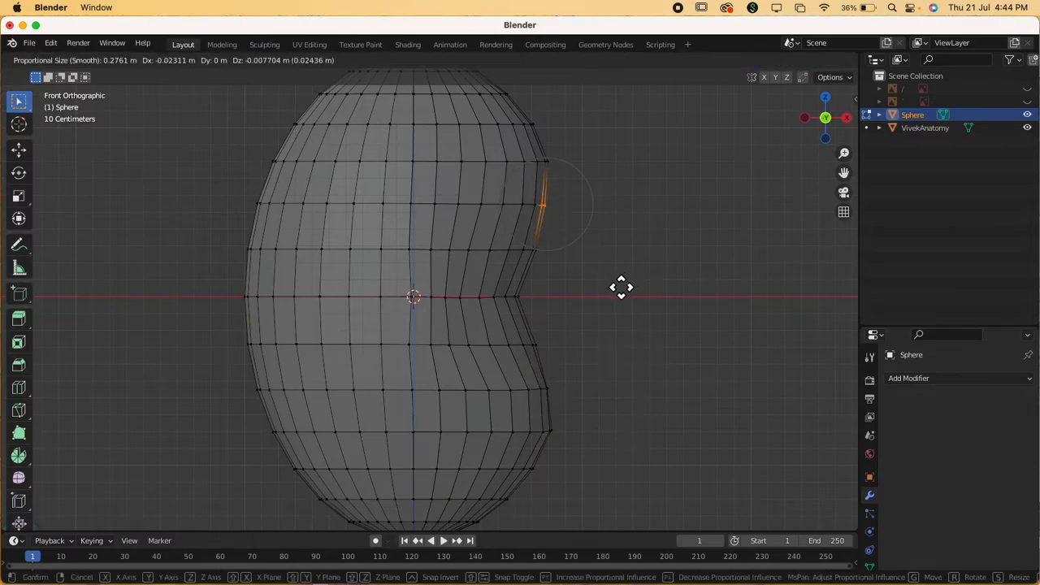
pyautogui.click(623, 289)
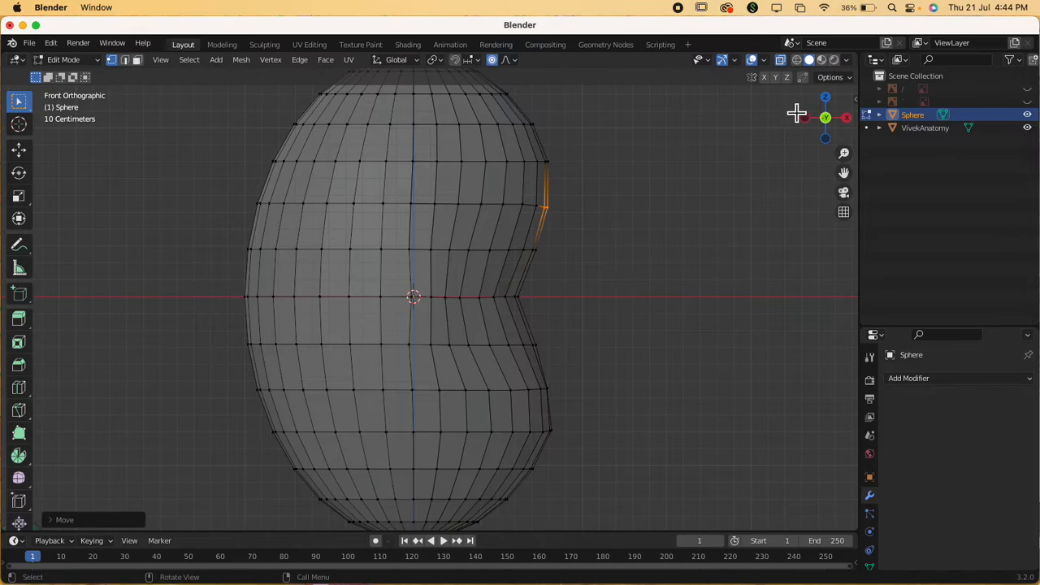
pyautogui.click(780, 59)
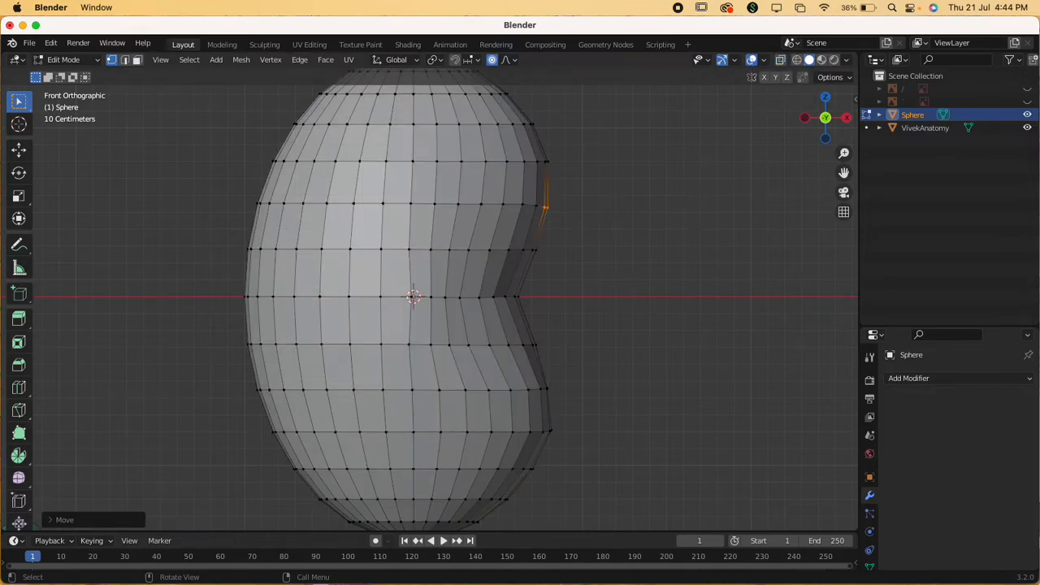
# Step: Check the deselected shape in Object Mode, reselect it, and return to Edit Mode with no vertices selected
pyautogui.press('Tab')
pyautogui.click(686, 233)
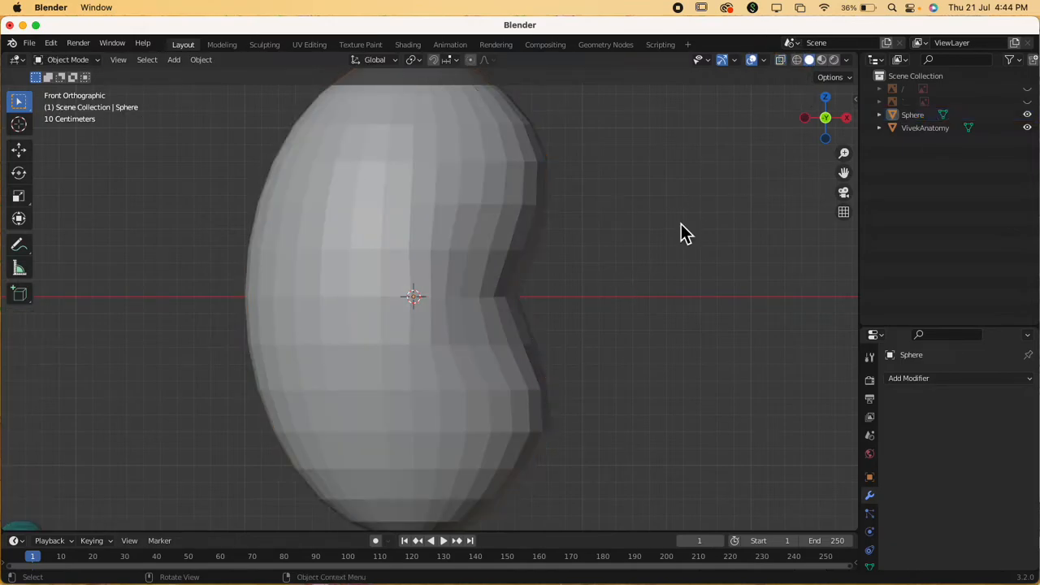
pyautogui.click(520, 316)
pyautogui.press('Tab')
pyautogui.click(623, 338)
# Step: Box-select the central vertices facing +X in the notch and push them about 0.15 m inward along X with a 0.23 m proportional size
pyautogui.moveTo(585, 316); pyautogui.dragTo(488, 301, button='middle')
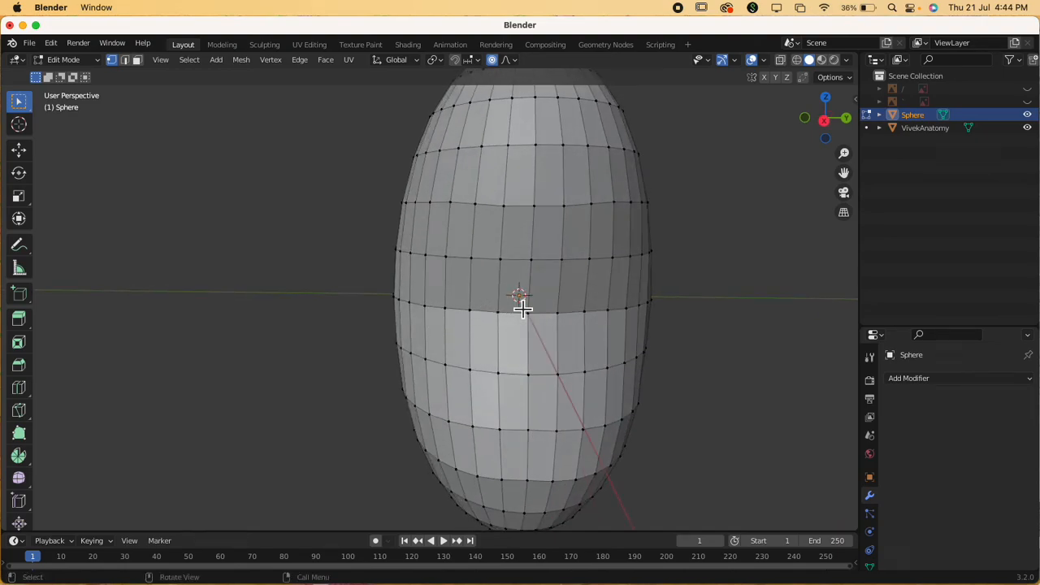
pyautogui.moveTo(495, 252); pyautogui.dragTo(573, 394)
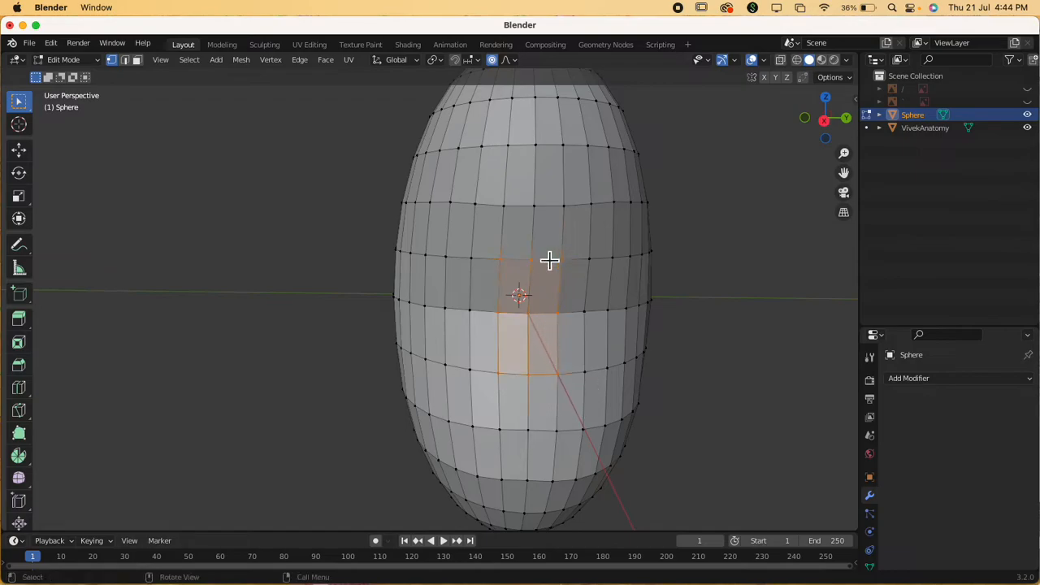
pyautogui.moveTo(562, 364); pyautogui.dragTo(641, 357, button='middle')
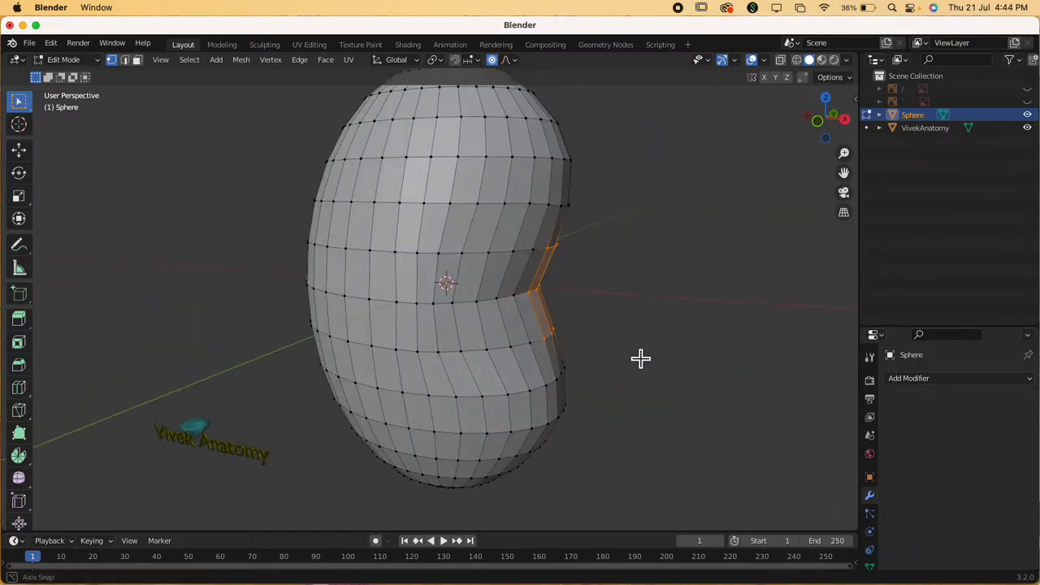
pyautogui.press('g')
pyautogui.scroll(2, 633, 350)
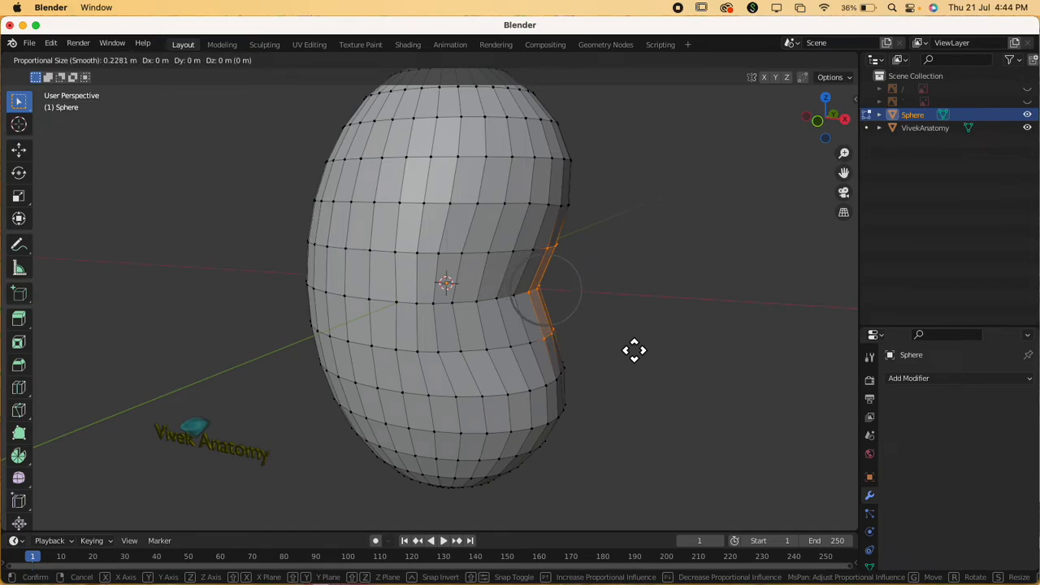
pyautogui.press('x')
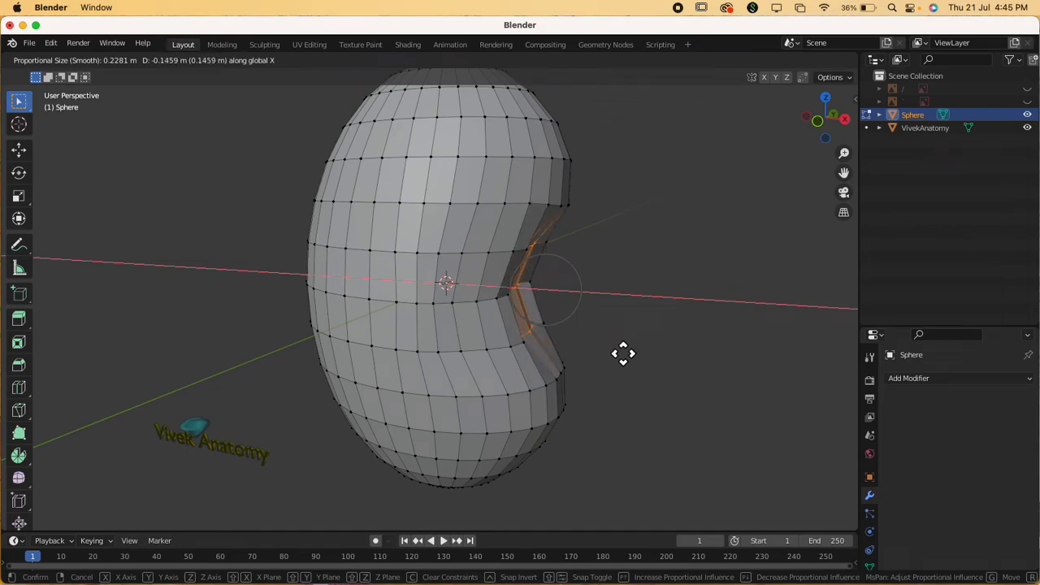
pyautogui.click(617, 349)
# Step: Select the single vertex at the notch's centre and move it about 0.05 m further inward along X
pyautogui.click(587, 314)
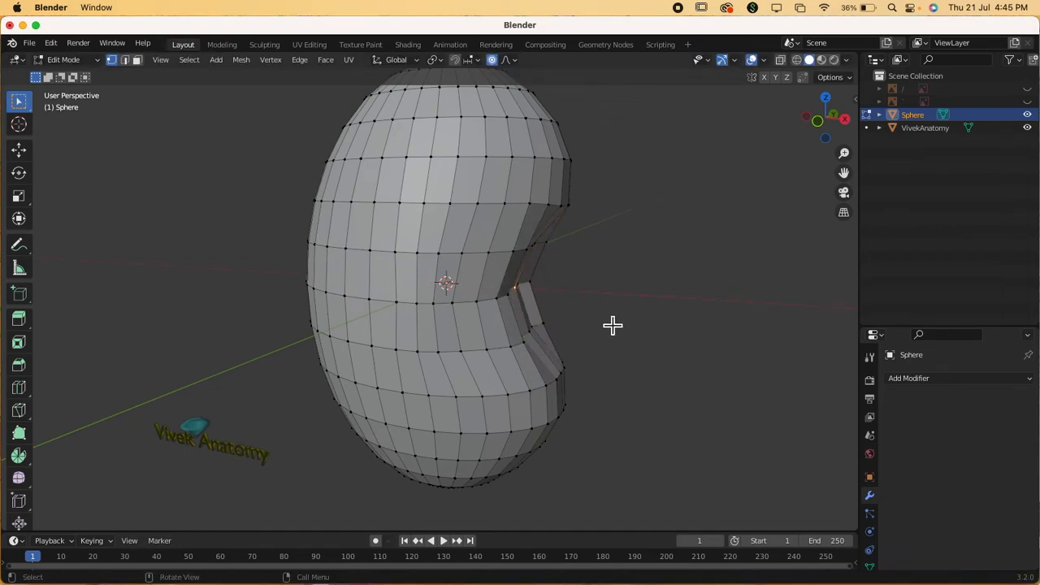
pyautogui.scroll(2, 604, 316)
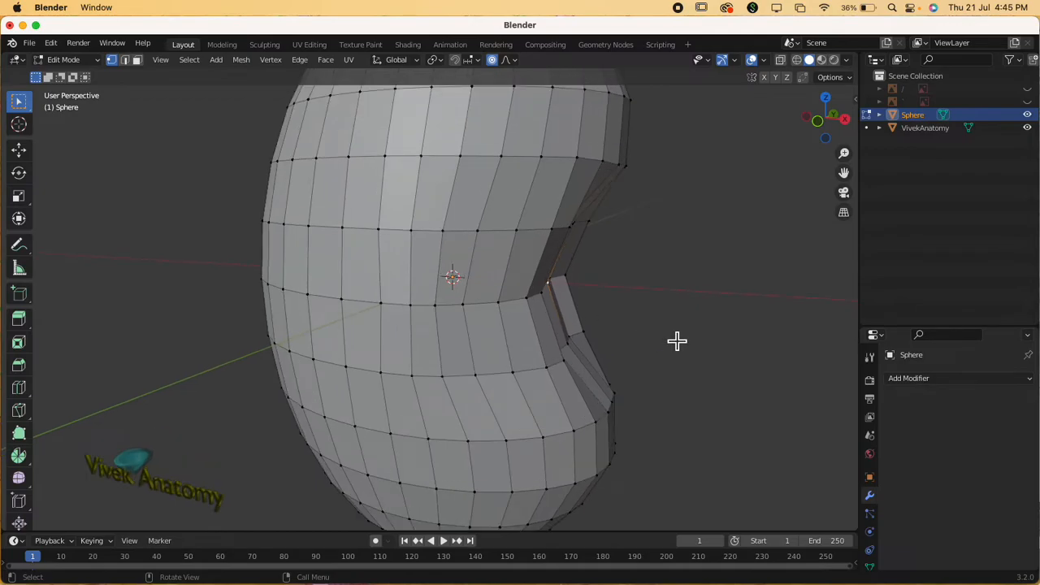
pyautogui.press('g')
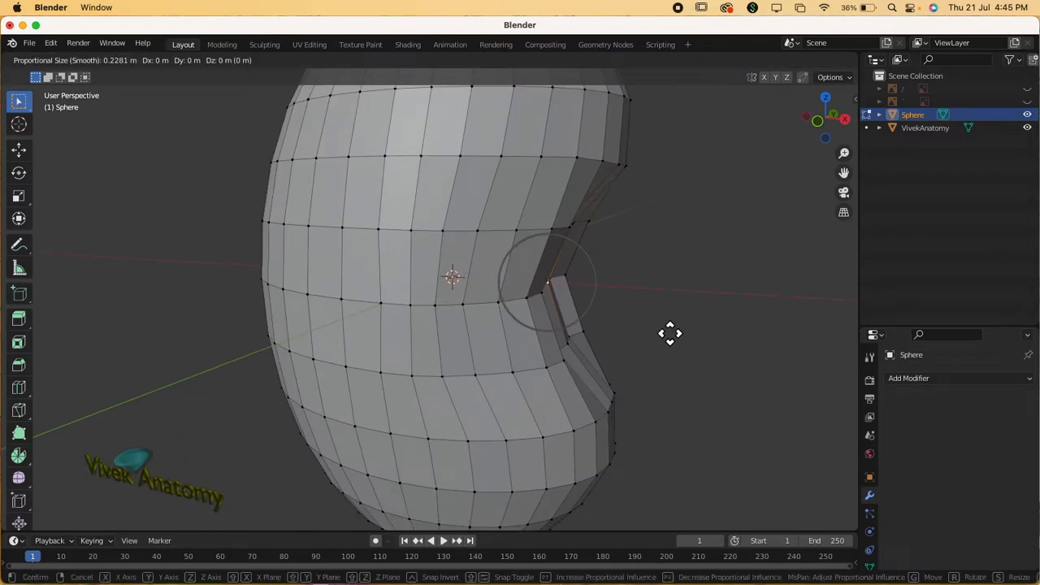
pyautogui.press('x')
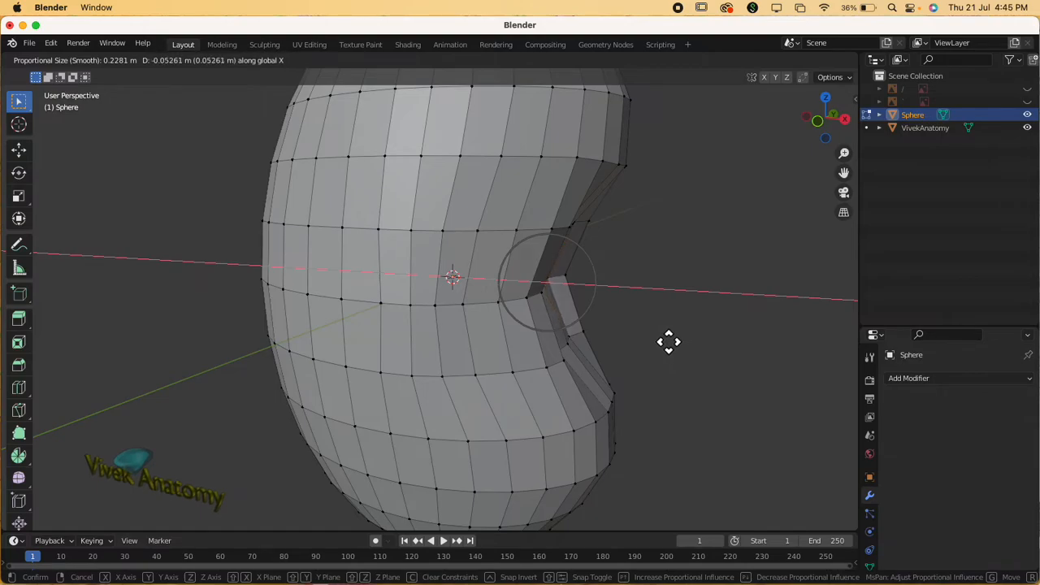
pyautogui.click(667, 342)
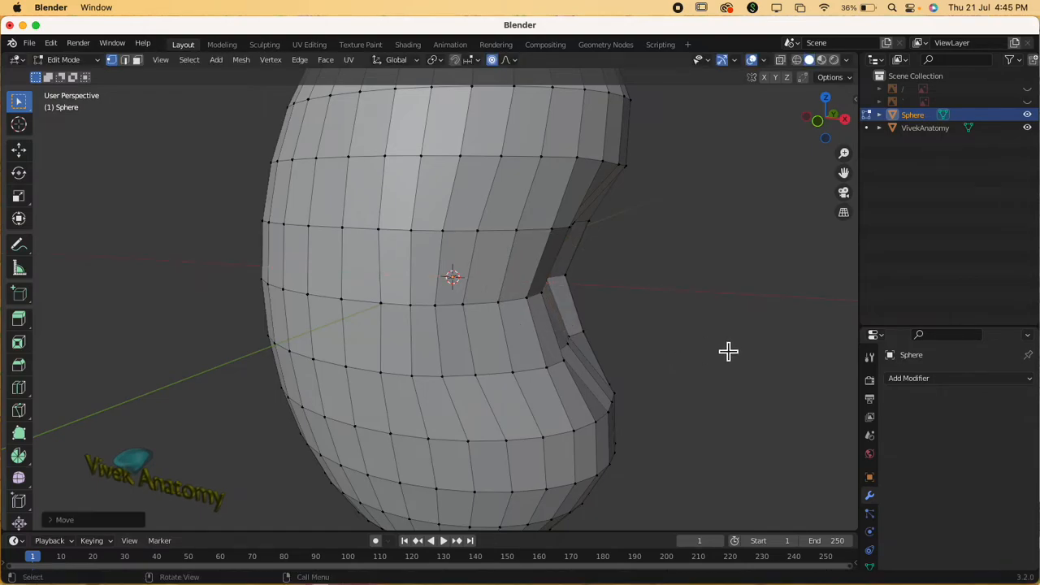
# Step: Inspect the deepened notch from several angles, switch to Object Mode with nothing selected, and return to the front view
pyautogui.scroll(-1, 729, 350)
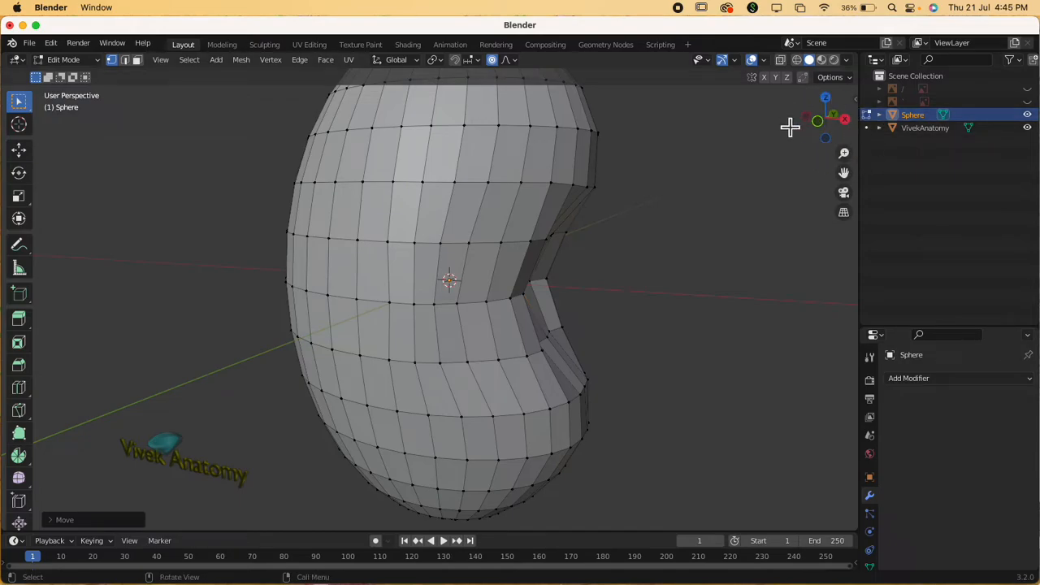
pyautogui.moveTo(694, 247); pyautogui.dragTo(642, 296, button='middle')
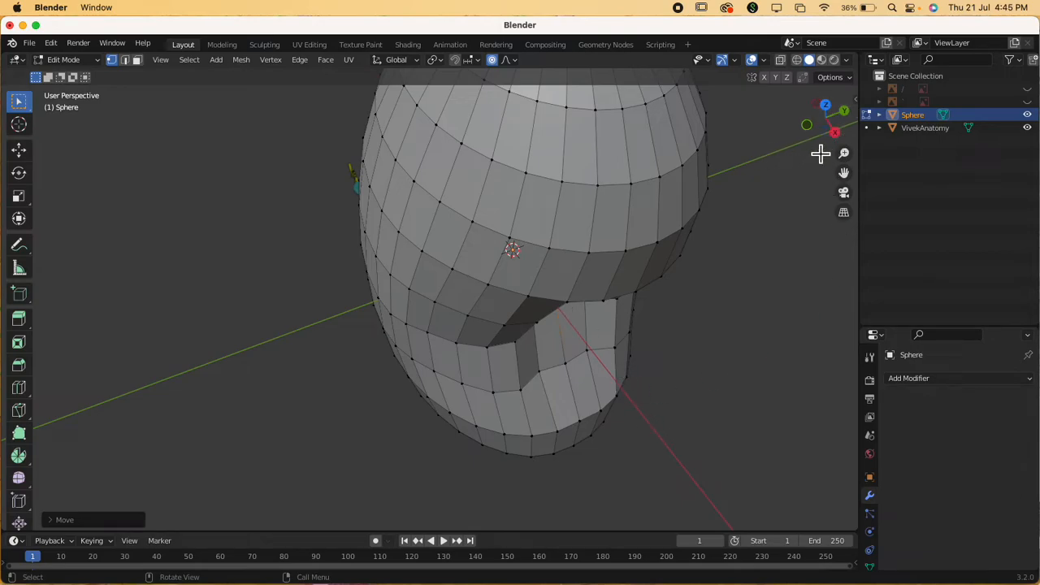
pyautogui.scroll(-2, 786, 220)
pyautogui.moveTo(787, 220); pyautogui.dragTo(636, 284, button='middle')
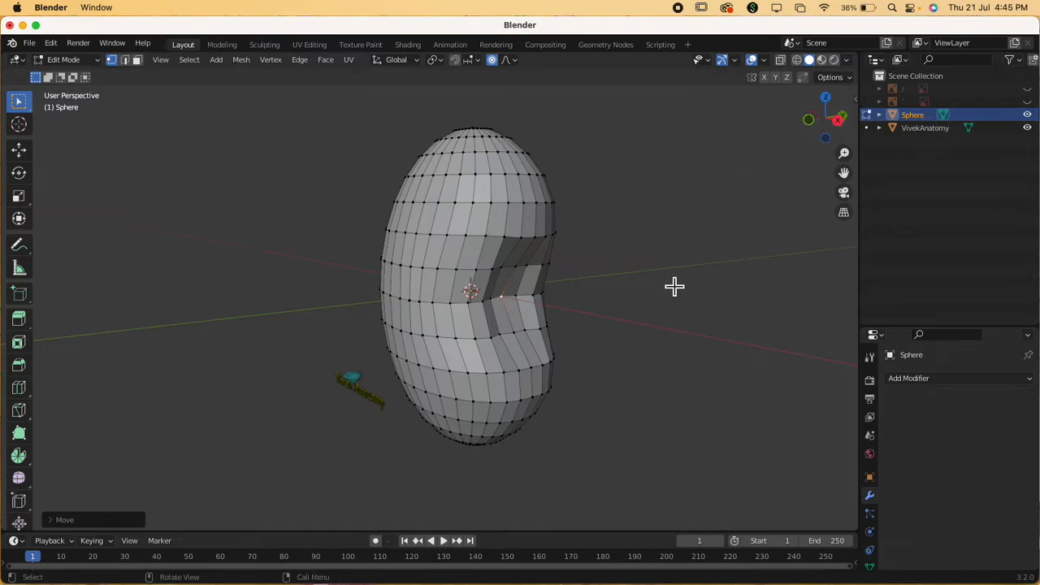
pyautogui.press('Tab')
pyautogui.click(700, 314)
pyautogui.moveTo(700, 314); pyautogui.dragTo(684, 332, button='middle')
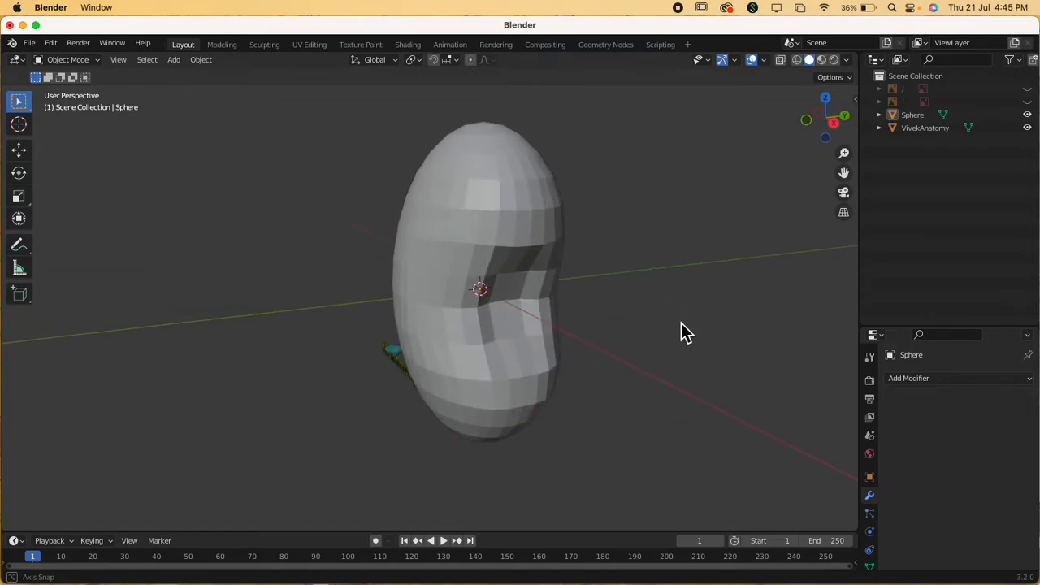
pyautogui.press('`')
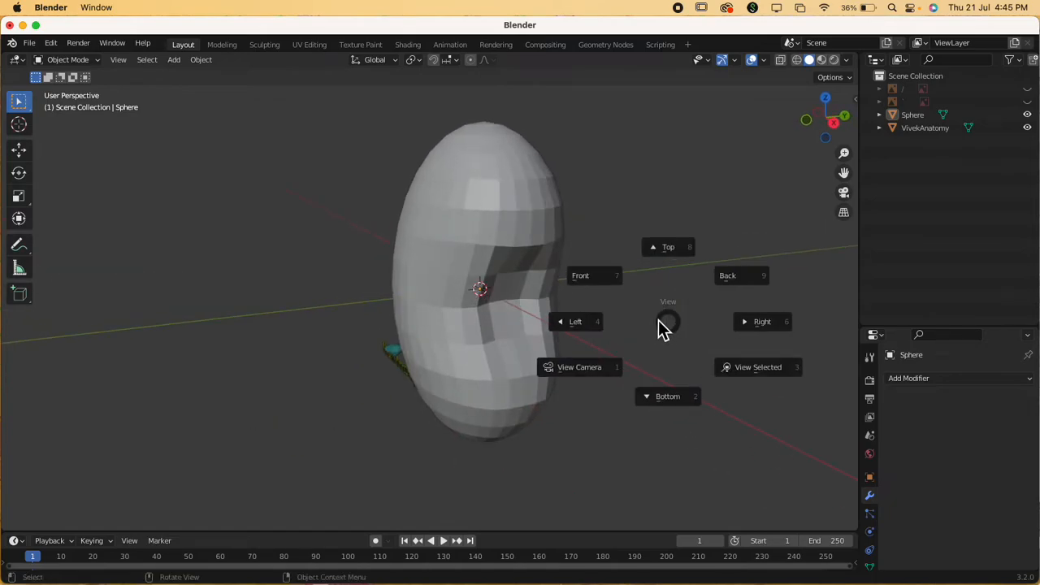
pyautogui.click(594, 279)
pyautogui.keyDown('shift'); pyautogui.moveTo(579, 308); pyautogui.dragTo(624, 301, button='middle'); pyautogui.keyUp('shift')
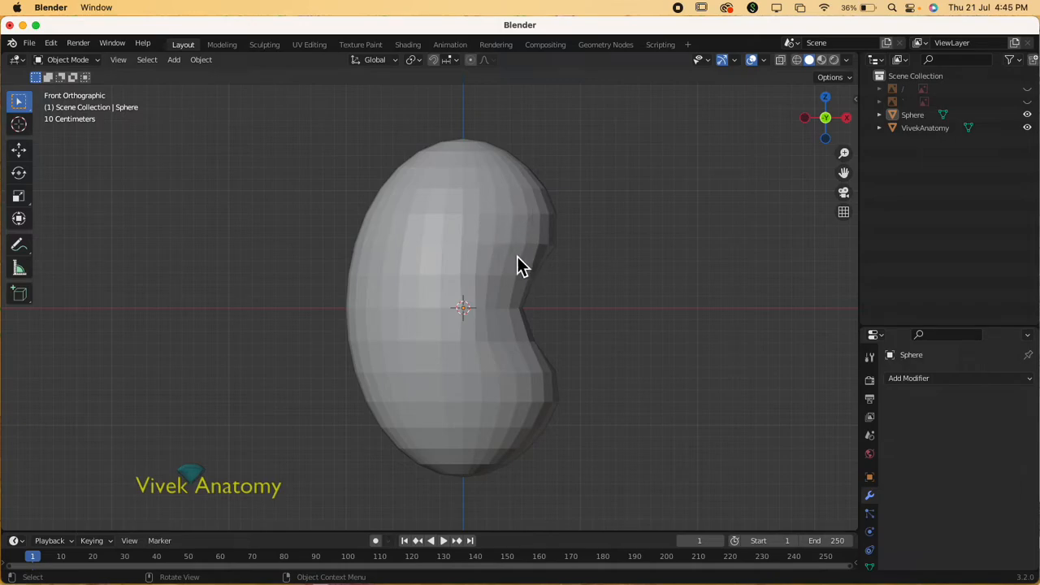
pyautogui.scroll(1, 506, 385)
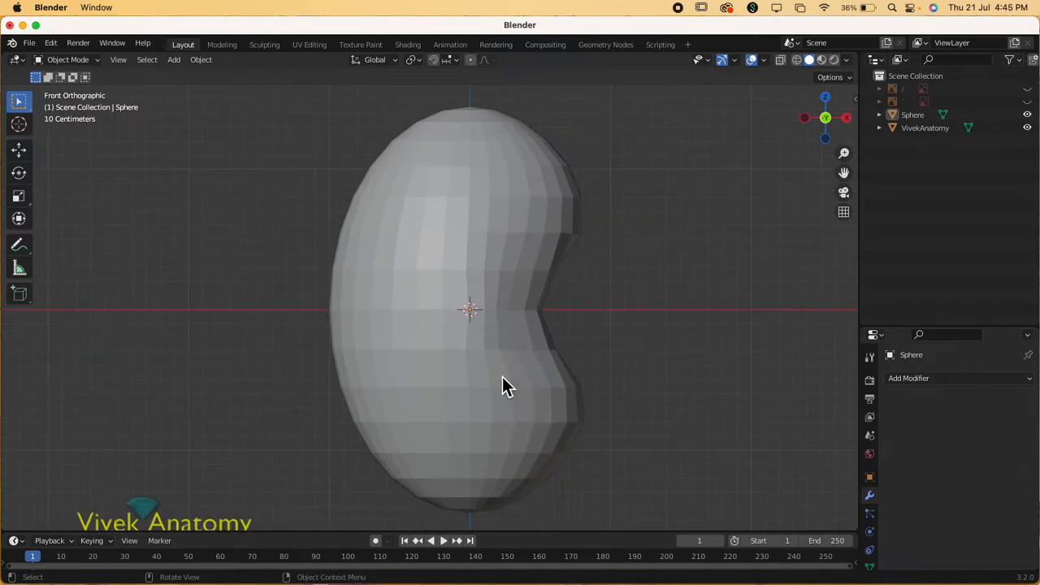
pyautogui.scroll(-1, 504, 386)
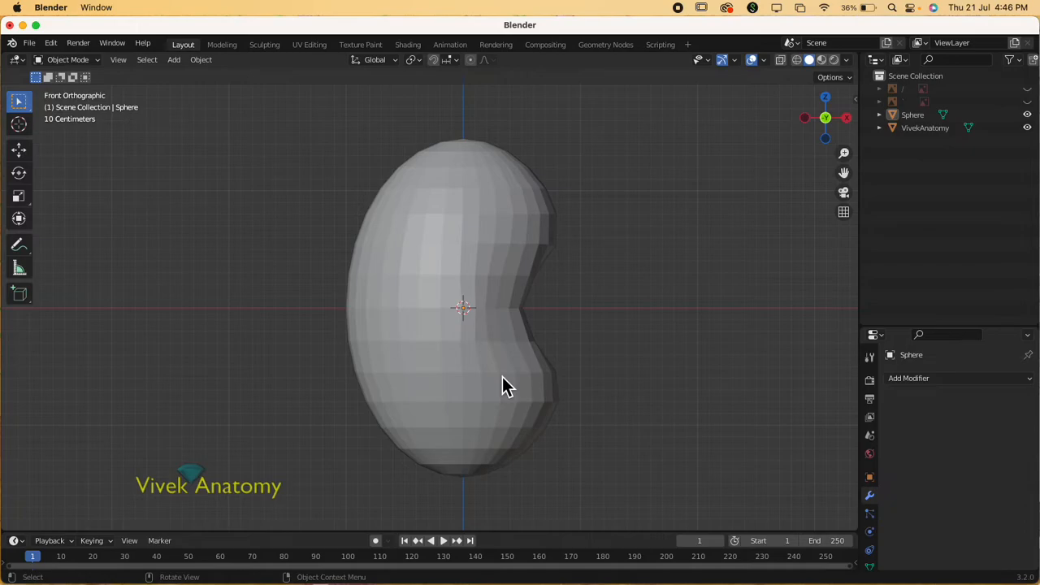
# Step: In Edit Mode, move the notch-edge vertices just below and just above the centre slightly outward with a 0.23 m proportional size
pyautogui.click(501, 381)
pyautogui.press('Tab')
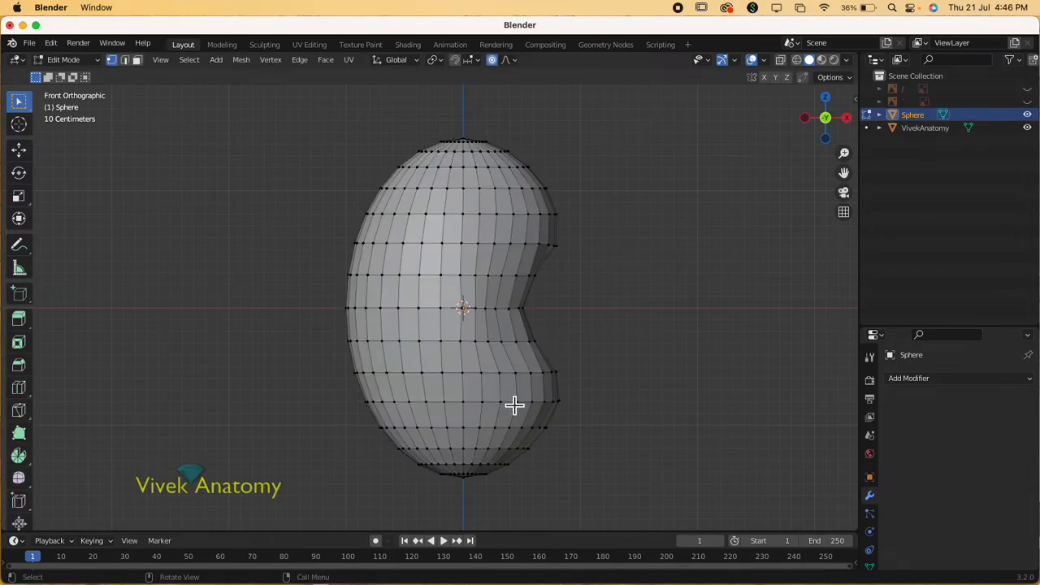
pyautogui.click(540, 343)
pyautogui.press('g')
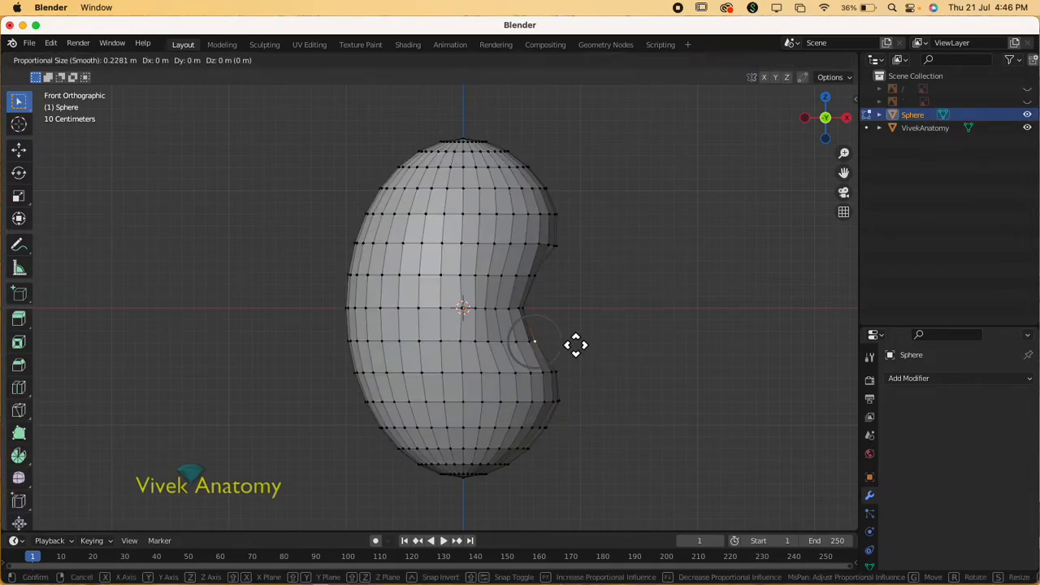
pyautogui.click(589, 352)
pyautogui.click(552, 285)
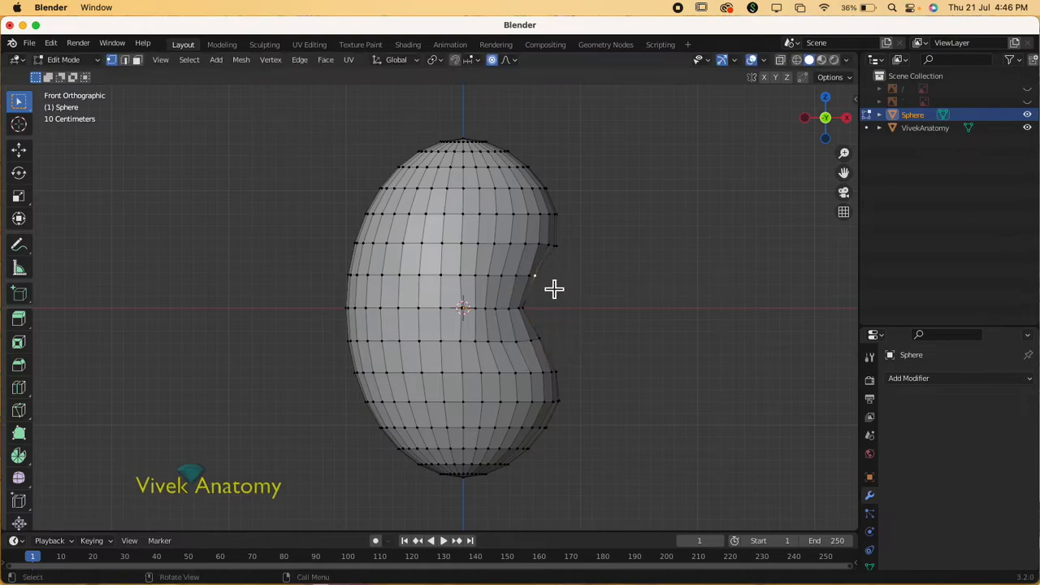
pyautogui.press('g')
pyautogui.click(586, 346)
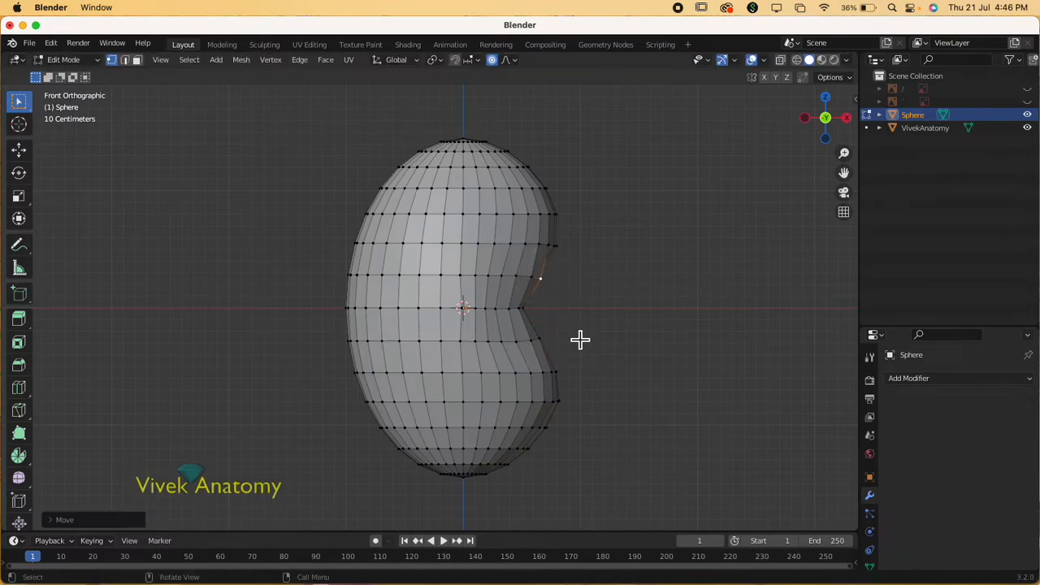
# Step: Move one vertex at the notch's upper lip about 0.04 m outward and down, and one at the lower lip slightly up toward the centre
pyautogui.click(554, 245)
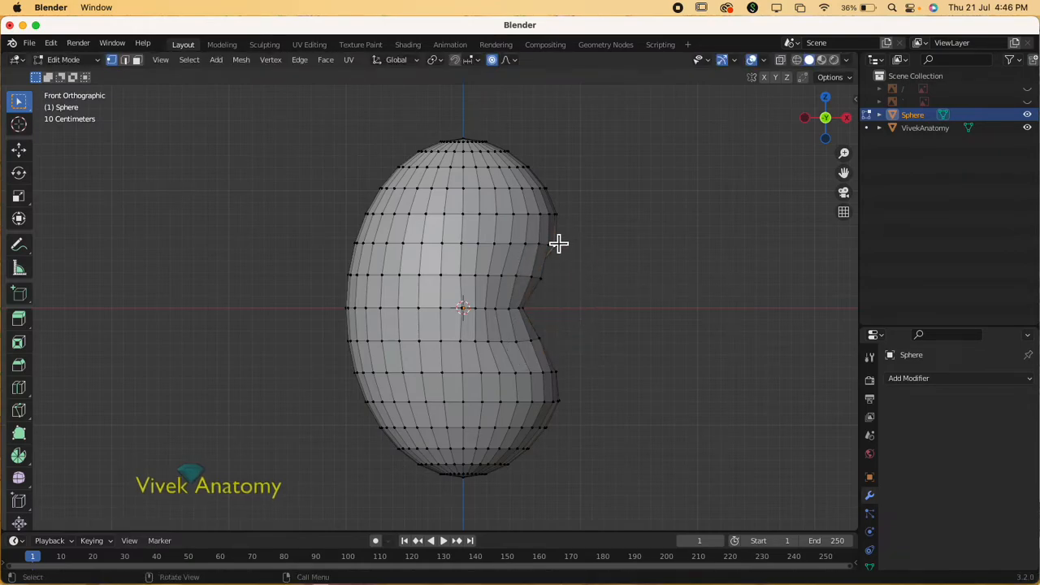
pyautogui.press('g')
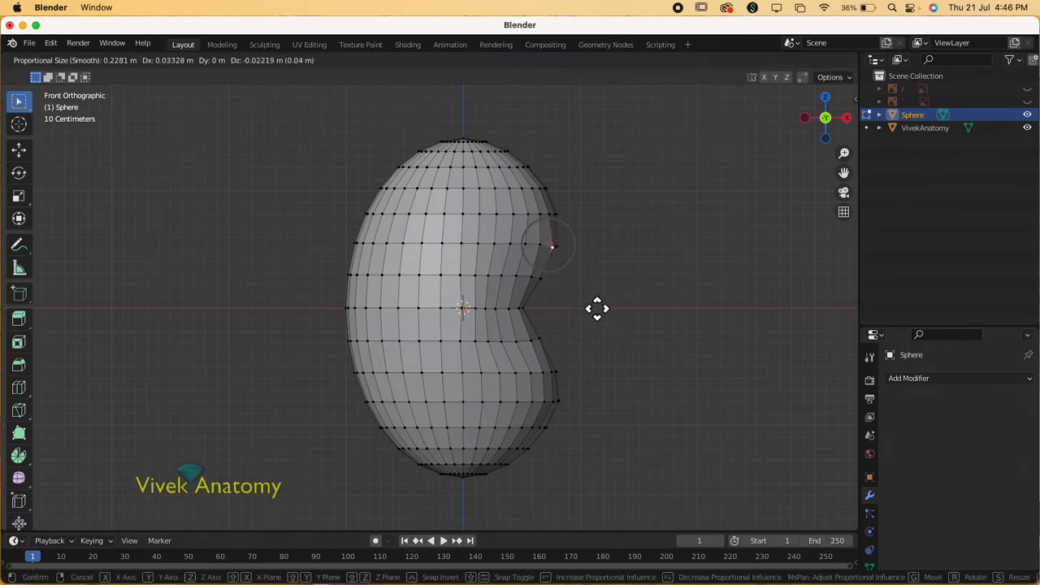
pyautogui.click(597, 308)
pyautogui.click(554, 373)
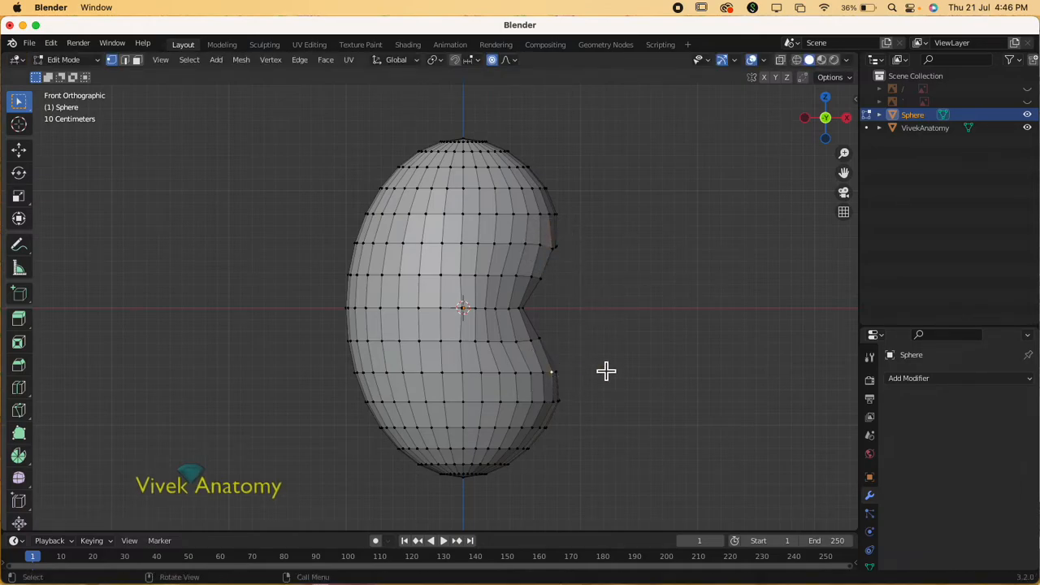
pyautogui.press('g')
pyautogui.click(600, 360)
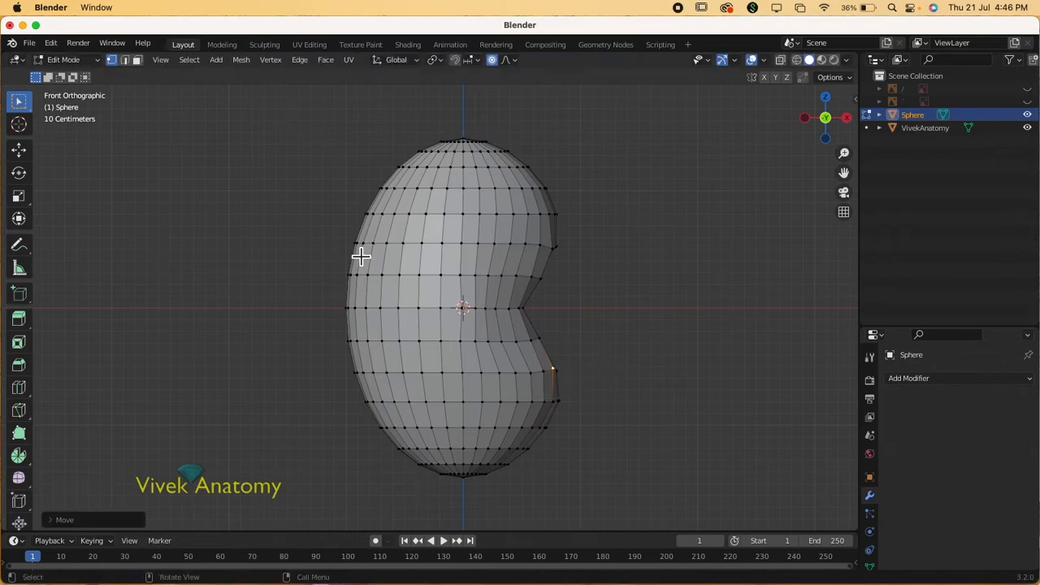
# Step: With X-Ray on, select the vertices on the upper part of the -X side and move them about 0.06 m outward and up, proportional size 0.37 m
pyautogui.press('c')
pyautogui.moveTo(367, 259); pyautogui.dragTo(377, 287)
pyautogui.moveTo(328, 219); pyautogui.dragTo(393, 293)
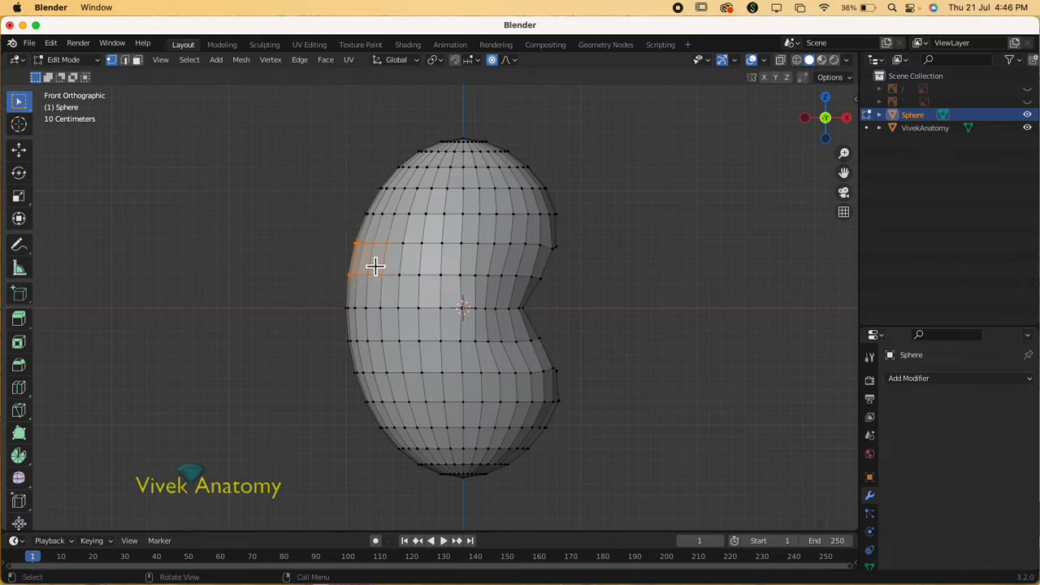
pyautogui.click(779, 60)
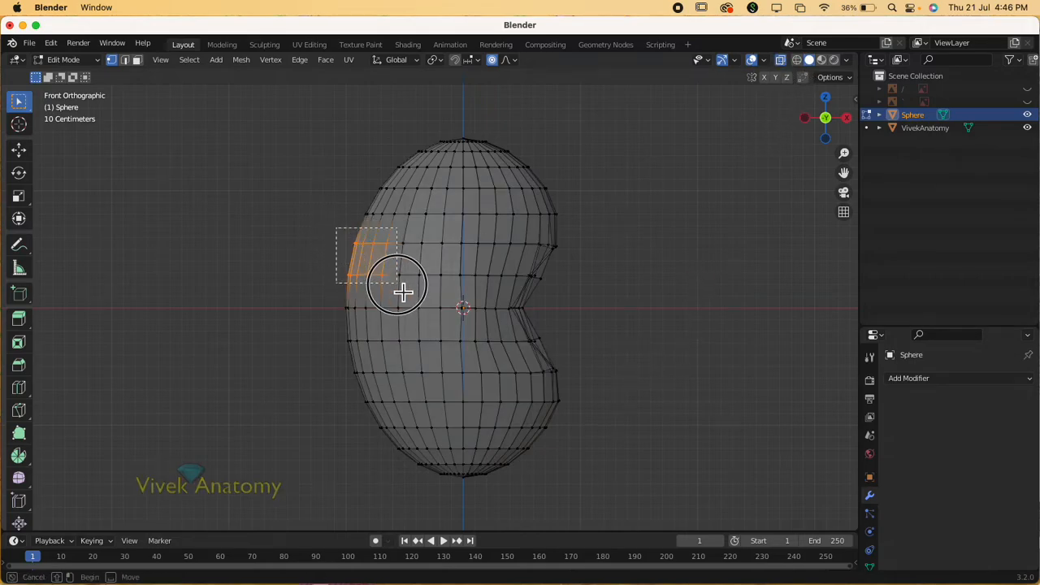
pyautogui.press('g')
pyautogui.scroll(3, 412, 321)
pyautogui.scroll(-9, 411, 320)
pyautogui.scroll(1, 411, 320)
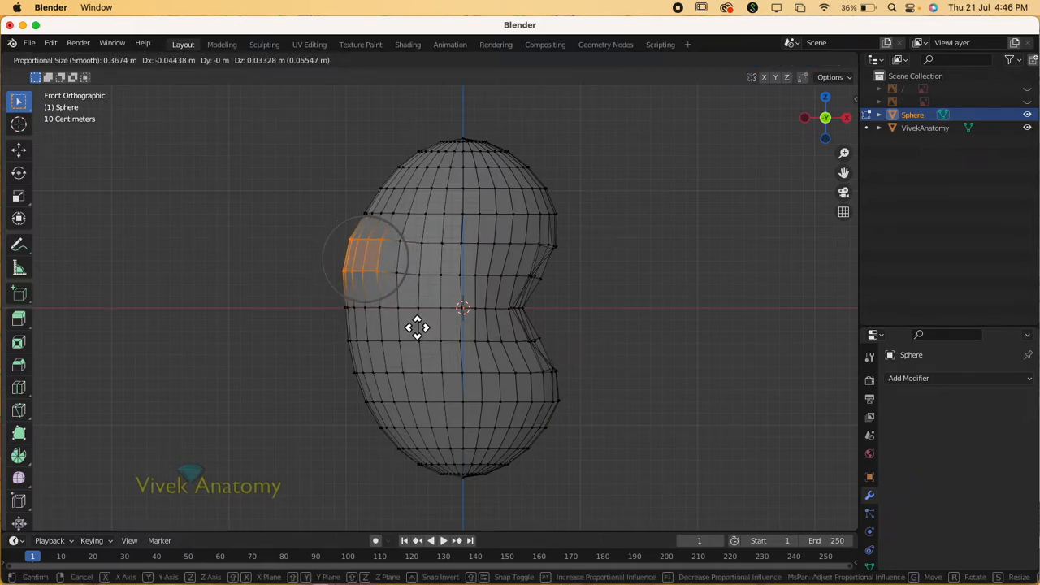
pyautogui.click(417, 327)
# Step: Select the vertices on the lower part of the -X side and move them slightly outward and down with proportional editing
pyautogui.moveTo(345, 356); pyautogui.dragTo(403, 446)
pyautogui.press('g')
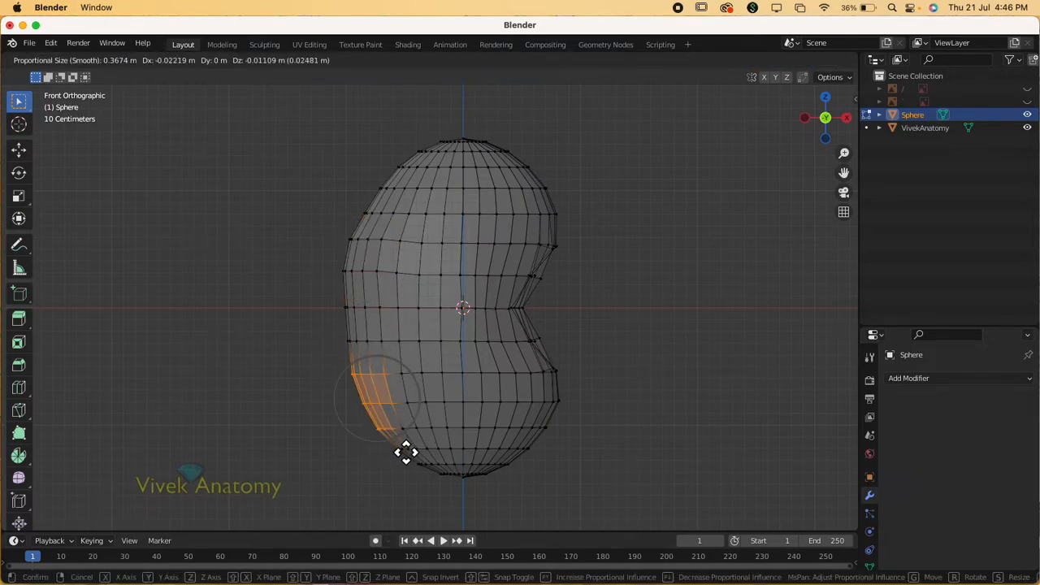
pyautogui.click(394, 448)
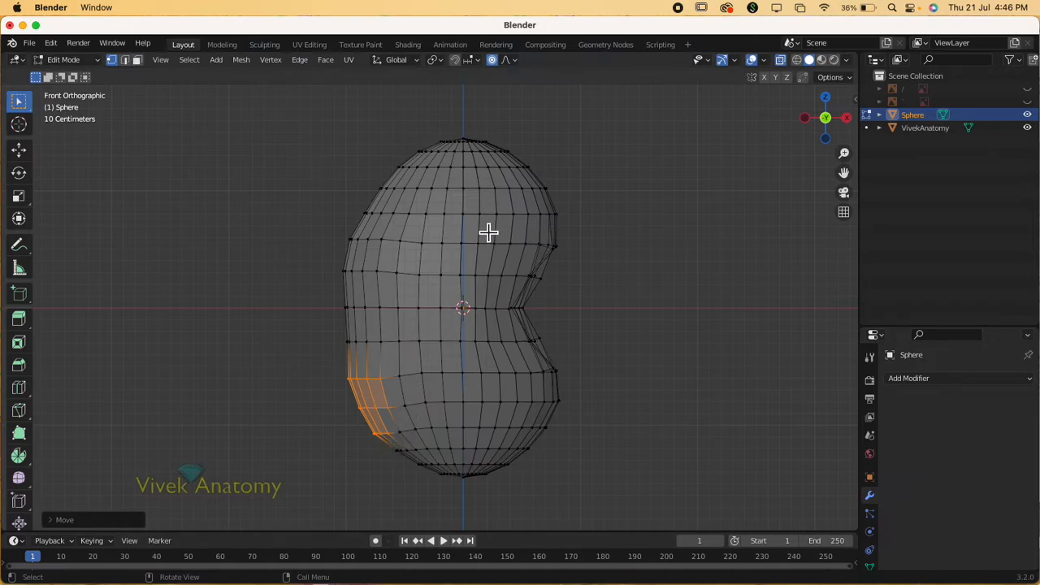
# Step: Select the vertices on the -X half of the upper pole and move them slightly outward and down with proportional editing
pyautogui.moveTo(379, 130); pyautogui.dragTo(462, 215)
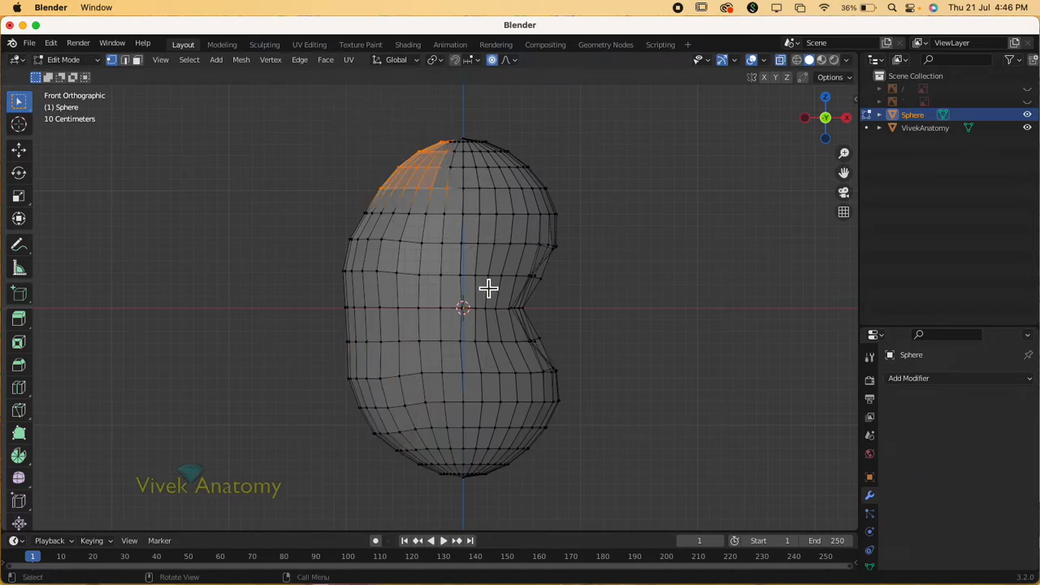
pyautogui.press('g')
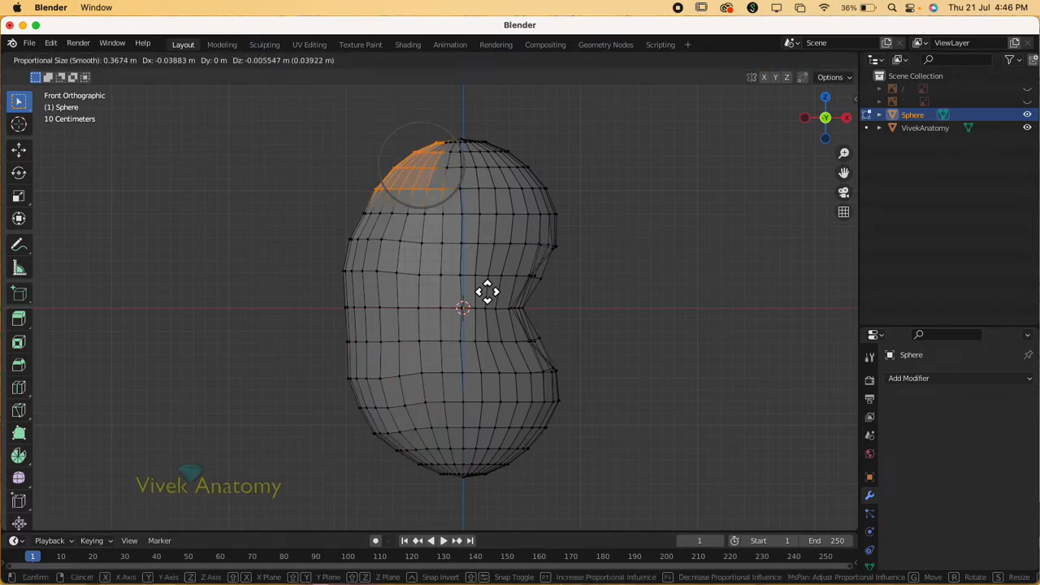
pyautogui.click(477, 289)
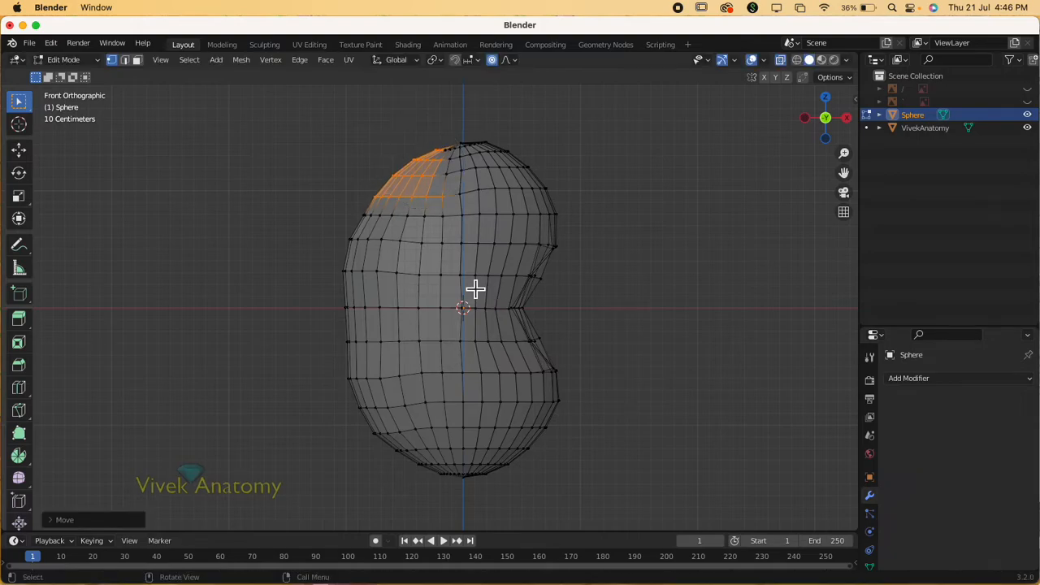
# Step: Return to Object Mode, deselect the kidney mesh and turn X-Ray off
pyautogui.click(612, 316)
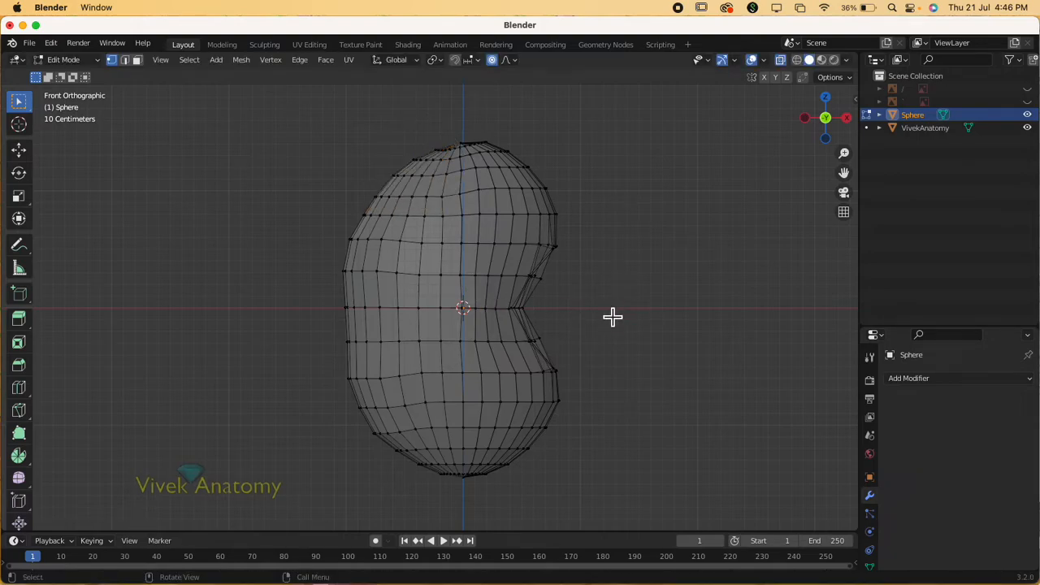
pyautogui.press('Tab')
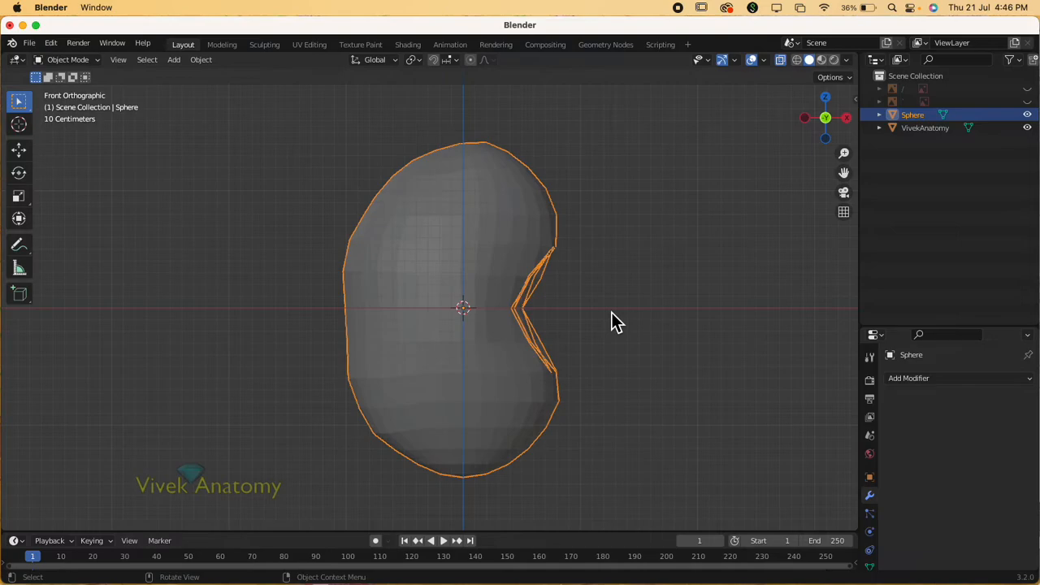
pyautogui.click(613, 321)
pyautogui.click(781, 62)
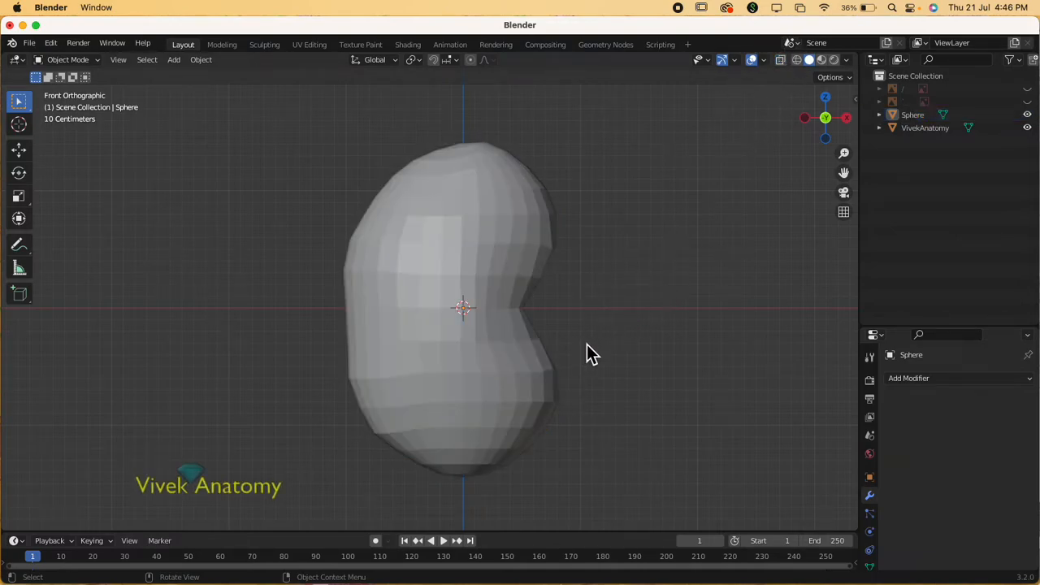
pyautogui.scroll(-1, 590, 354)
pyautogui.scroll(1, 598, 350)
pyautogui.keyDown('shift'); pyautogui.moveTo(641, 348); pyautogui.dragTo(600, 331, button='middle'); pyautogui.keyUp('shift')
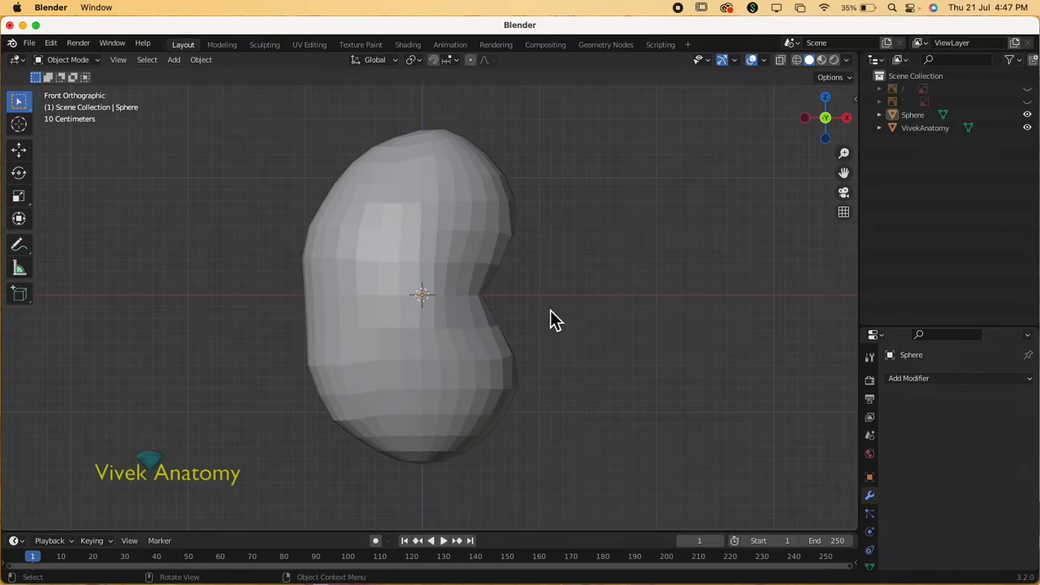
# Step: Add a Bezier curve and move it along X to the free space beside the kidney's notch
pyautogui.scroll(-1, 513, 312)
pyautogui.keyDown('shift'); pyautogui.moveTo(590, 353); pyautogui.dragTo(432, 335, button='middle'); pyautogui.keyUp('shift')
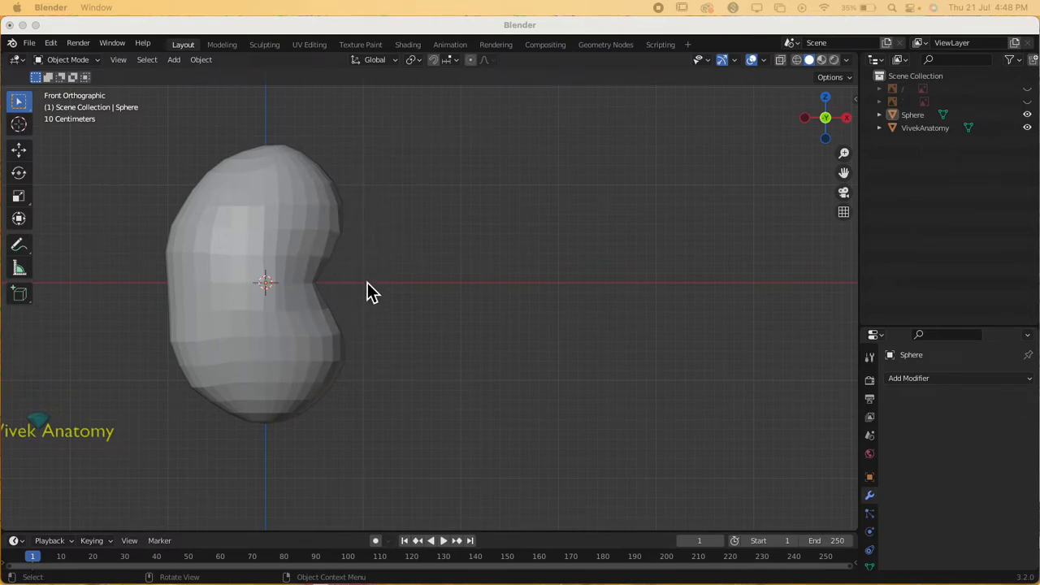
pyautogui.click(181, 63)
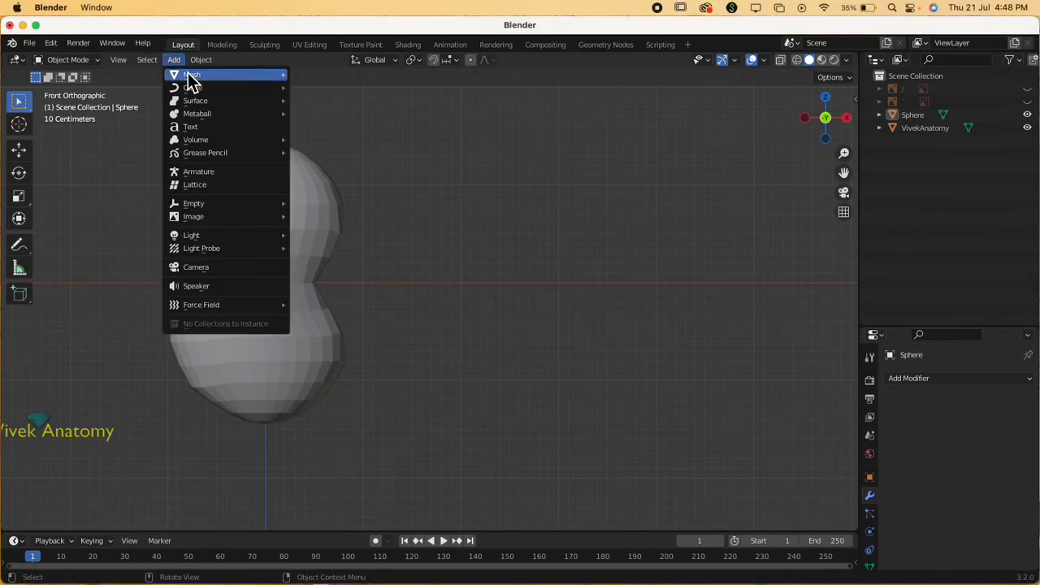
pyautogui.moveTo(187, 73)
pyautogui.moveTo(205, 78)
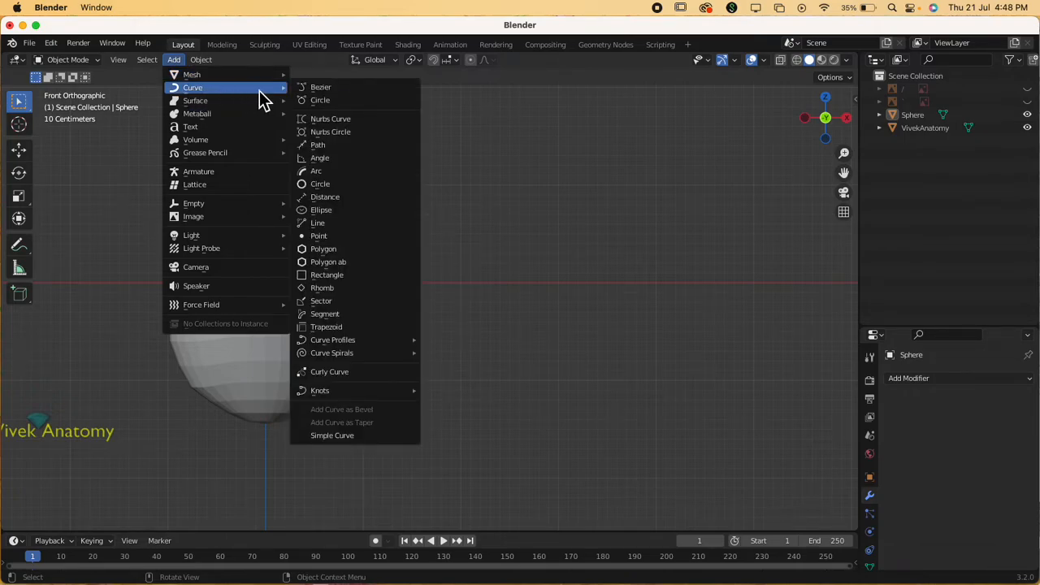
pyautogui.click(324, 91)
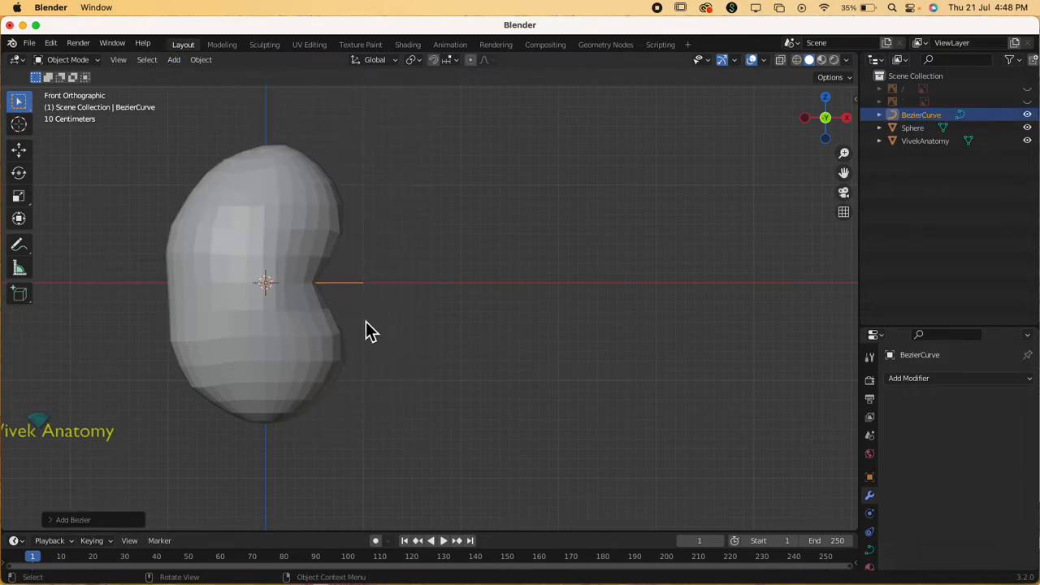
pyautogui.press('g')
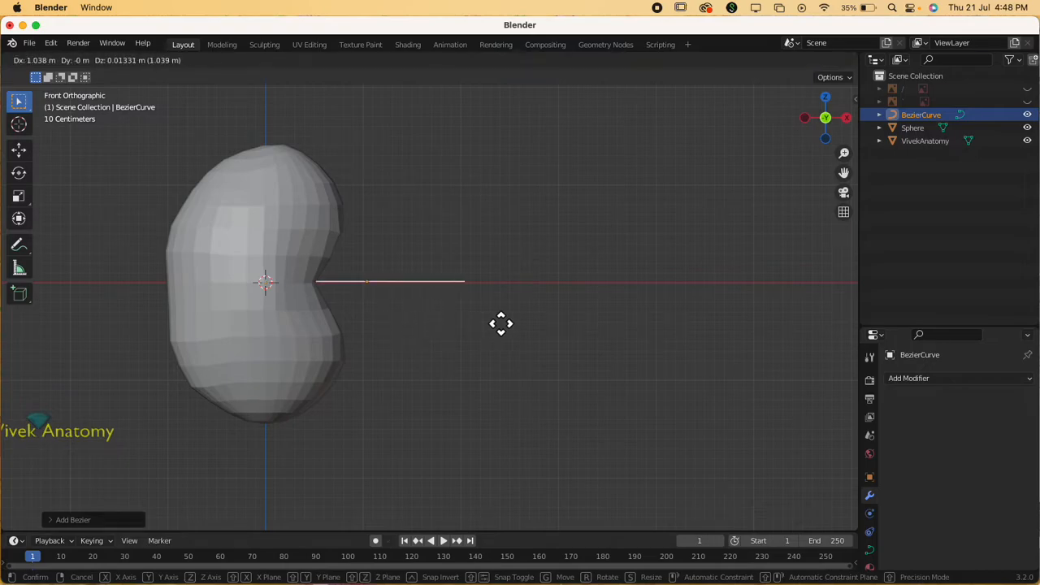
pyautogui.click(593, 324)
pyautogui.scroll(1, 611, 334)
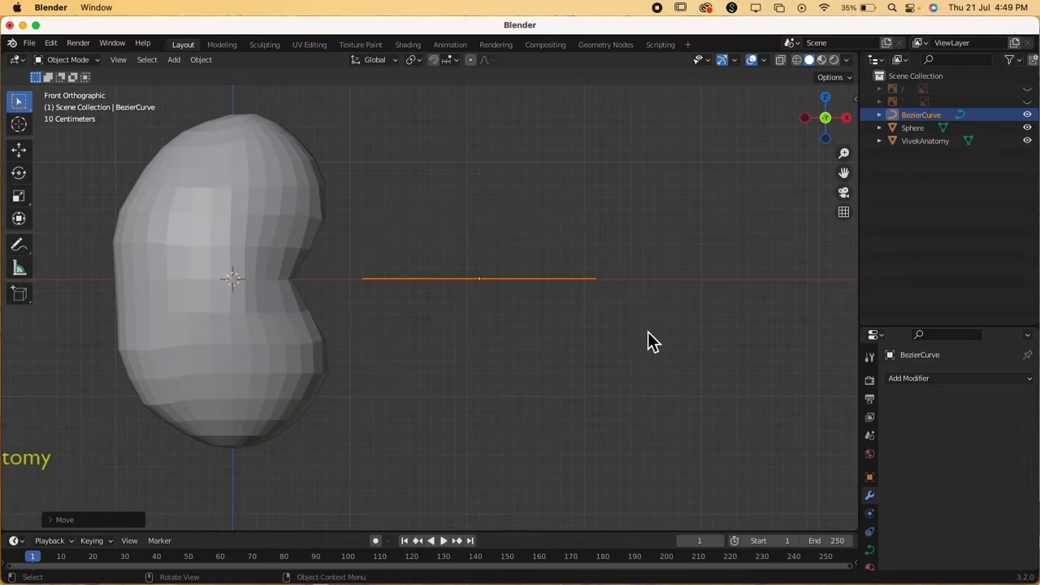
# Step: Rotate the Bezier curve 90° about the global X axis so its bend faces the front view
pyautogui.moveTo(627, 285); pyautogui.dragTo(626, 378, button='middle')
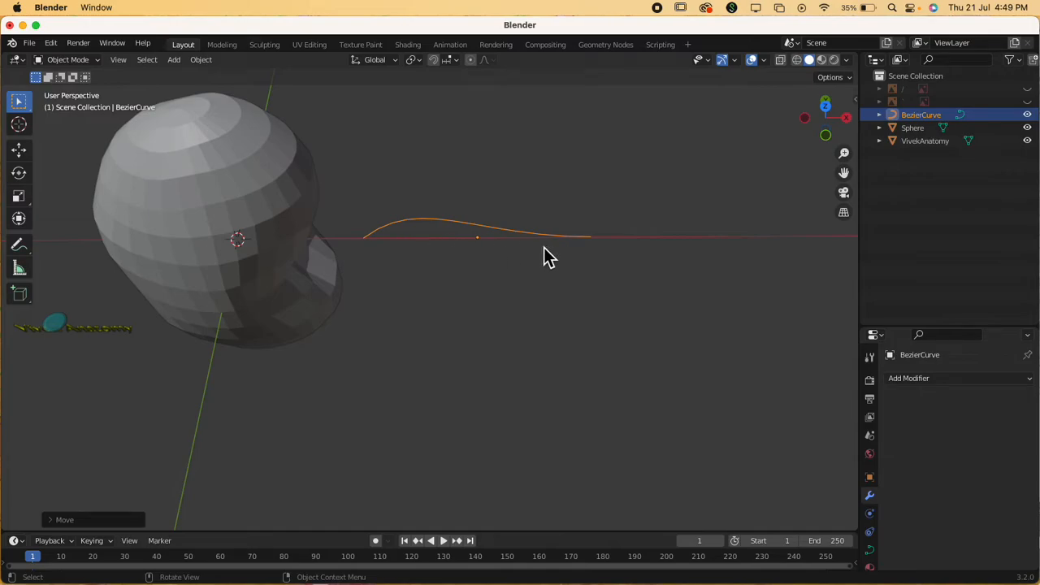
pyautogui.press('`')
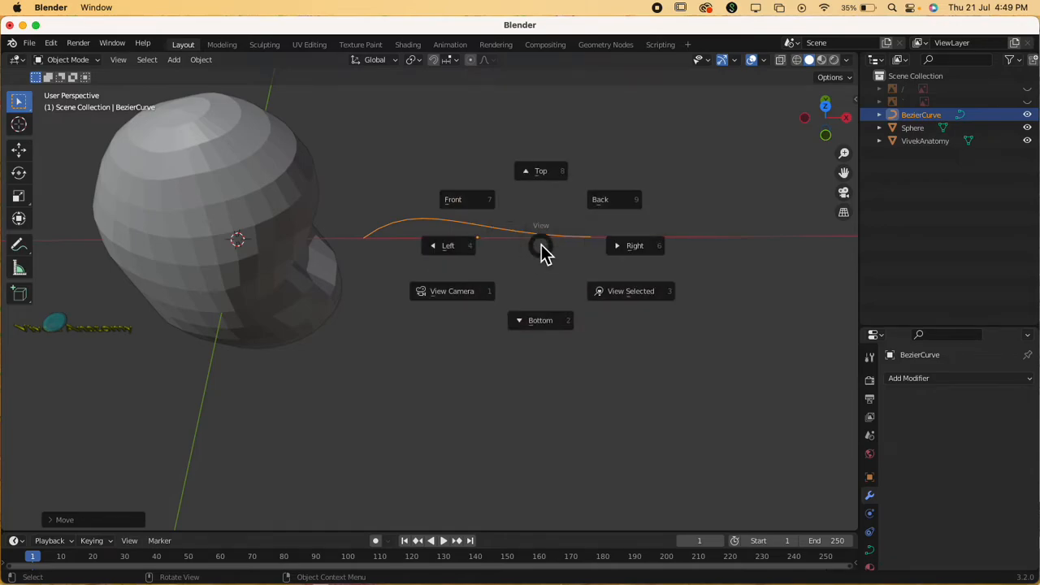
pyautogui.click(467, 213)
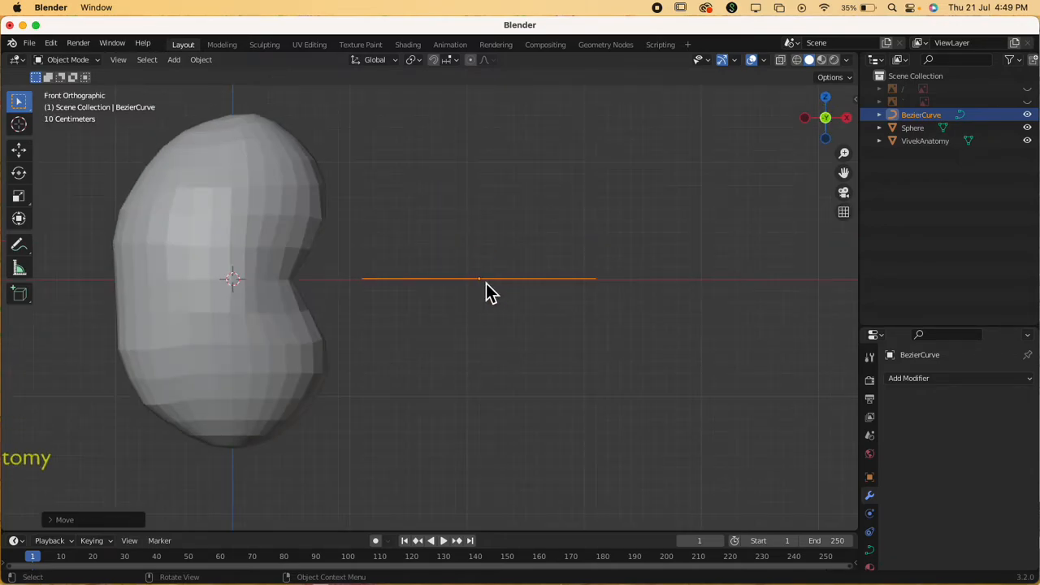
pyautogui.click(507, 279)
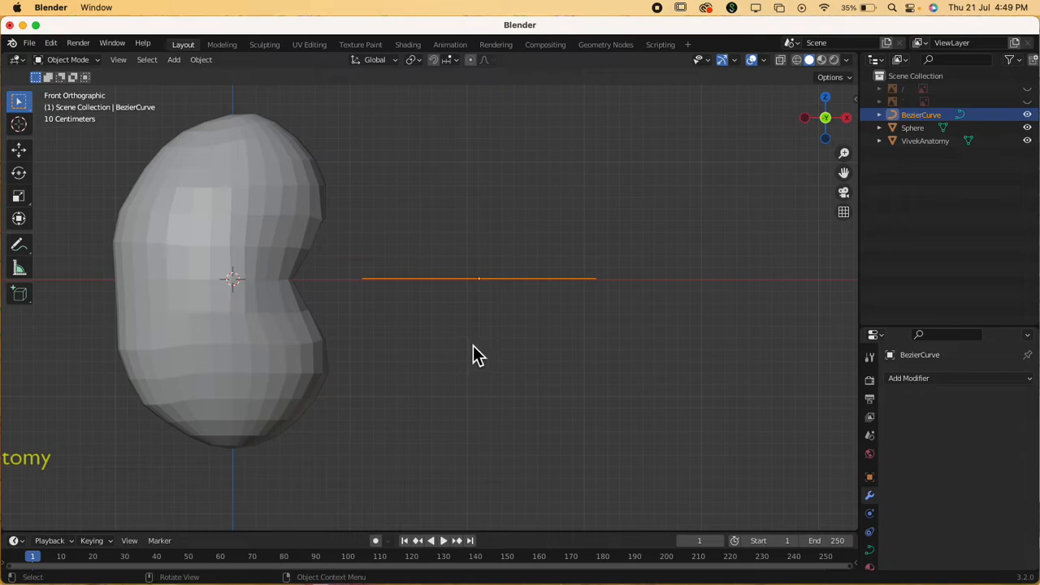
pyautogui.press('r')
pyautogui.write('x')
pyautogui.write('90')
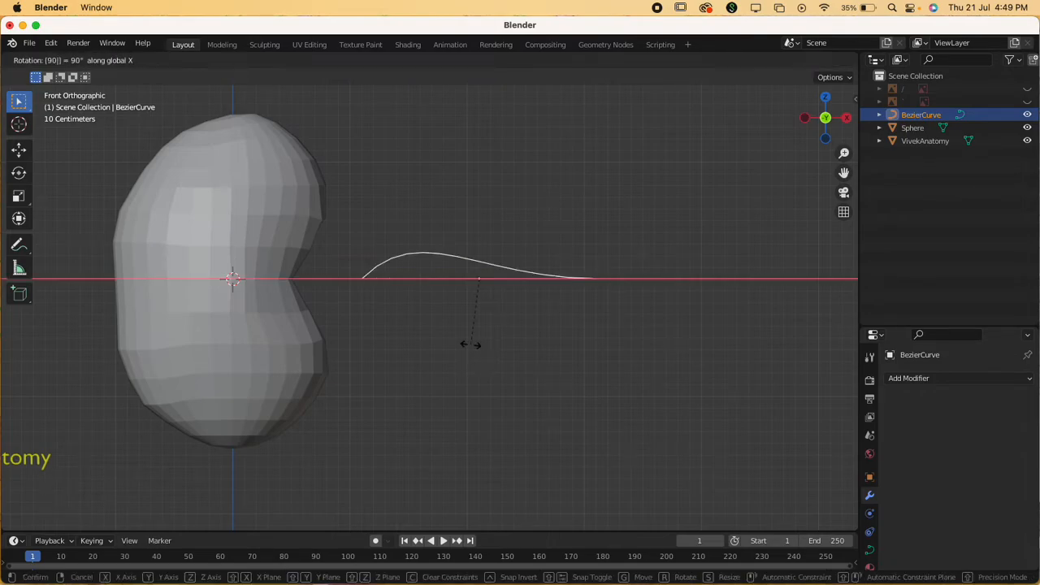
pyautogui.press('Return')
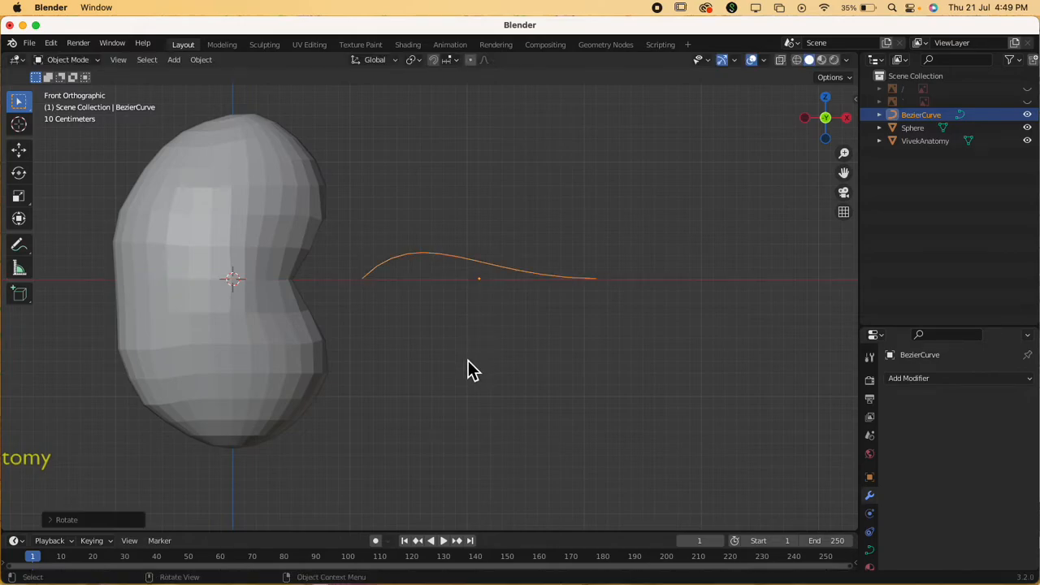
# Step: Select the kidney mesh and try rotating it freely about the global Z axis
pyautogui.scroll(-1, 459, 366)
pyautogui.keyDown('shift'); pyautogui.moveTo(408, 372); pyautogui.dragTo(532, 372, button='middle'); pyautogui.keyUp('shift')
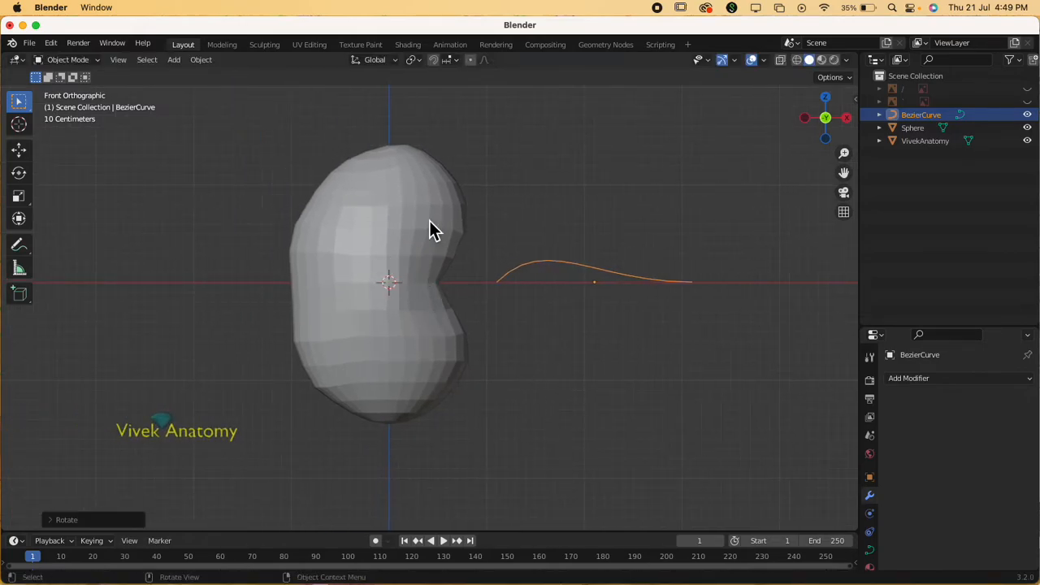
pyautogui.click(383, 232)
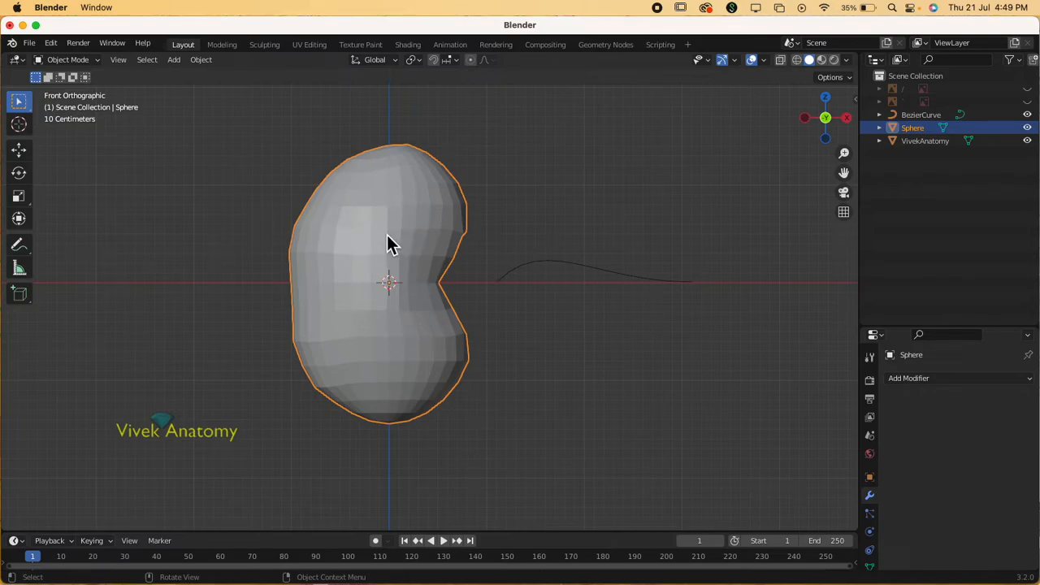
pyautogui.press('r')
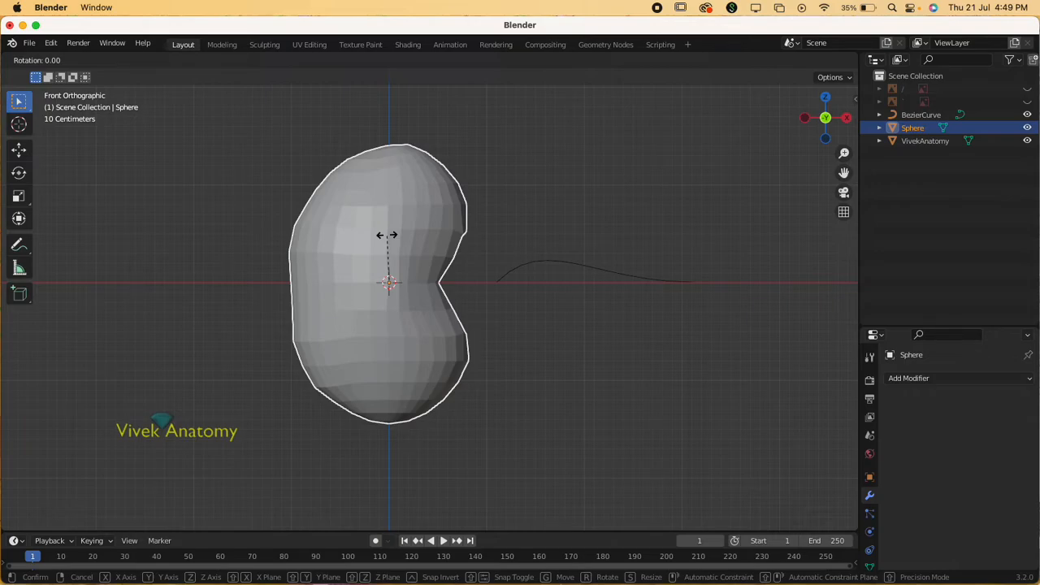
pyautogui.press('z')
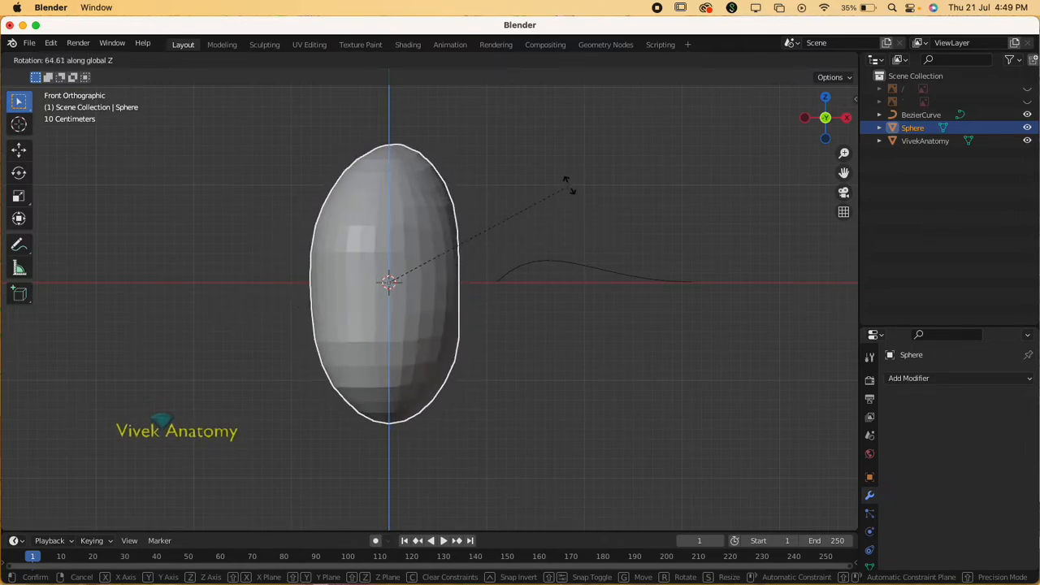
pyautogui.press('Escape')
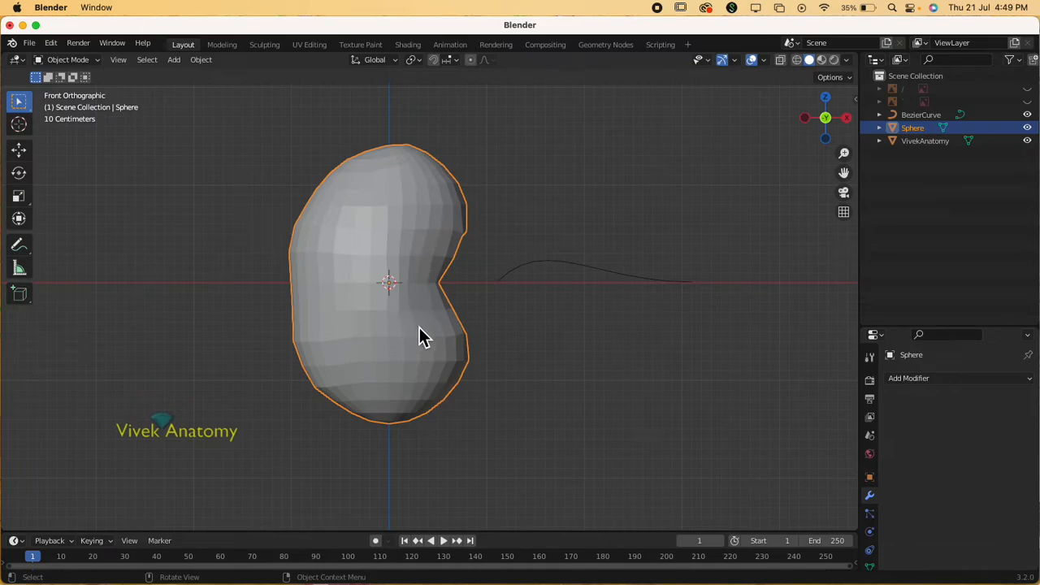
# Step: Try rotating the kidney mesh freely about the global Y axis
pyautogui.press('r')
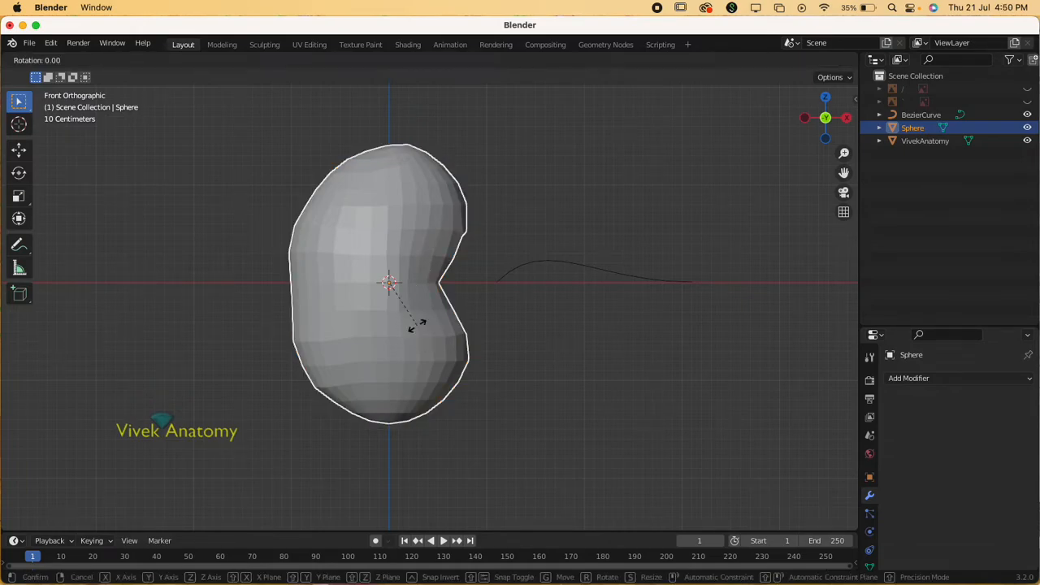
pyautogui.press('y')
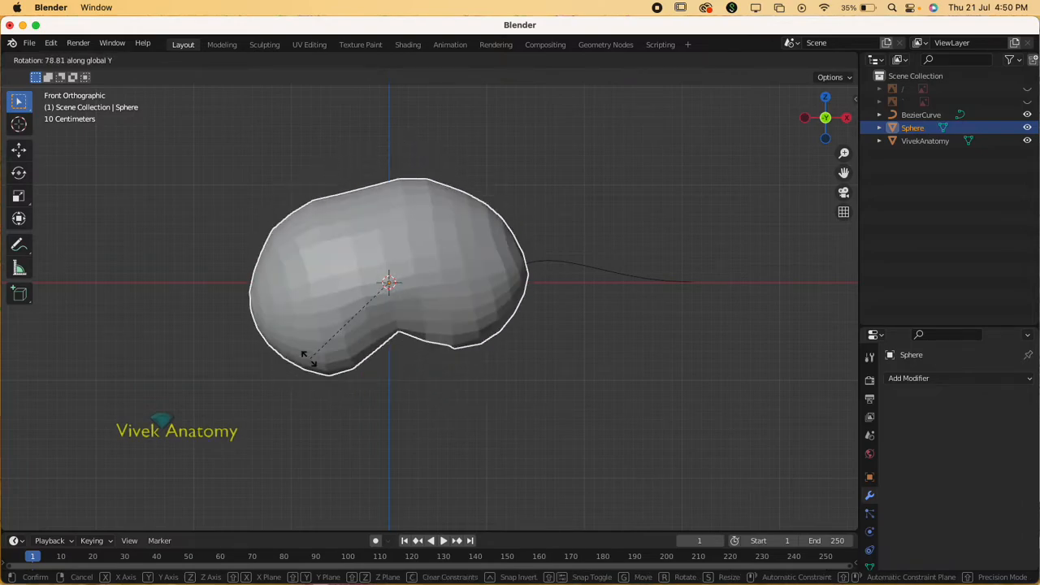
pyautogui.click(428, 323)
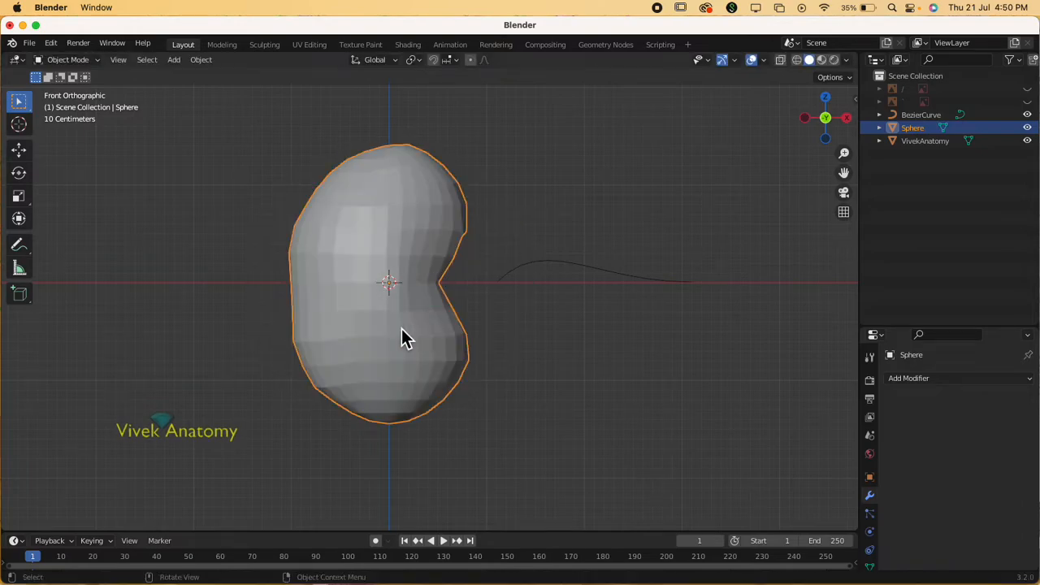
# Step: Try rotating the kidney mesh by exactly 90° about the global Y axis
pyautogui.press('r')
pyautogui.write('y')
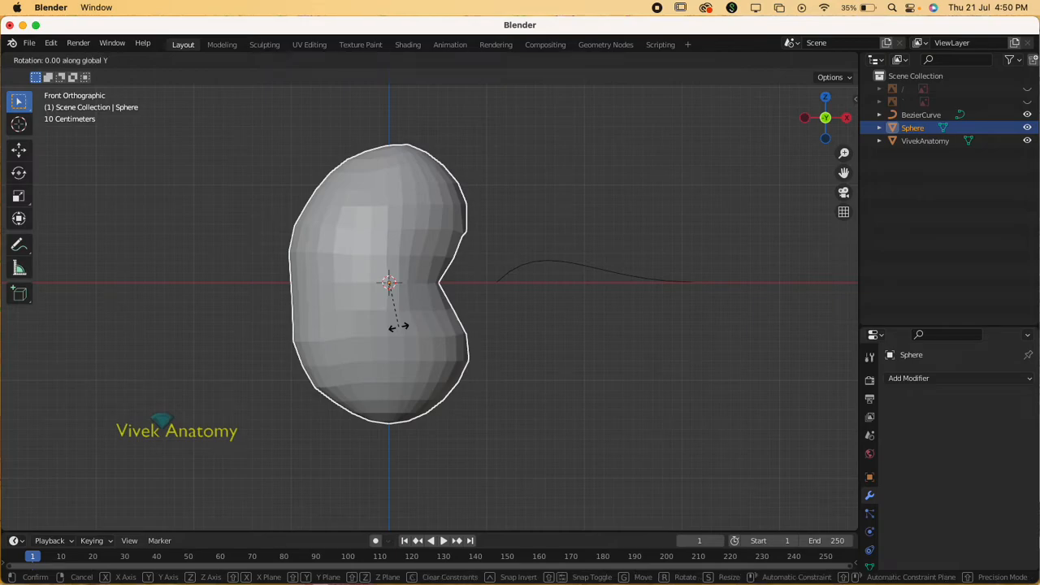
pyautogui.write('90')
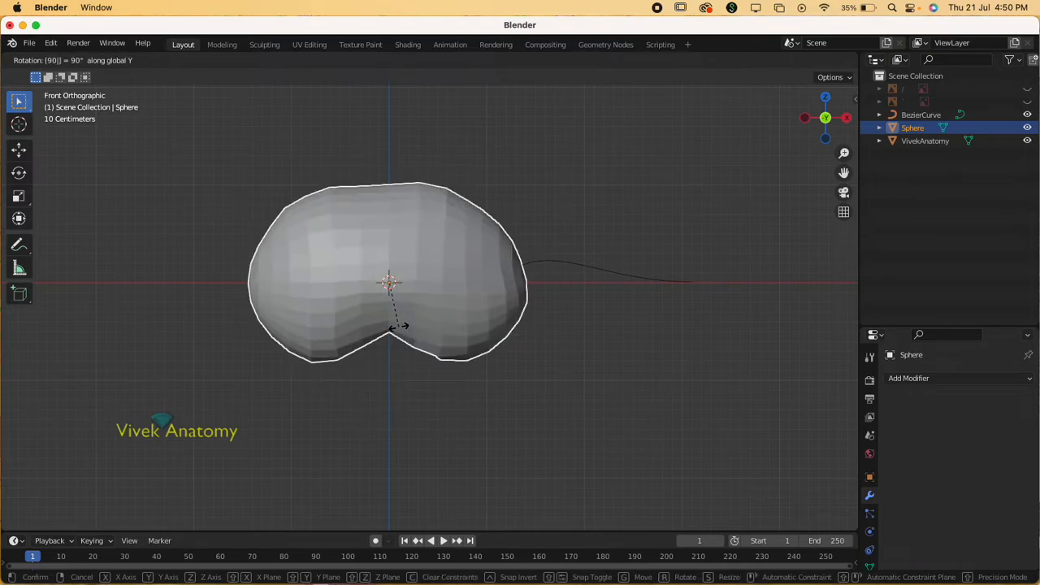
pyautogui.press('Escape')
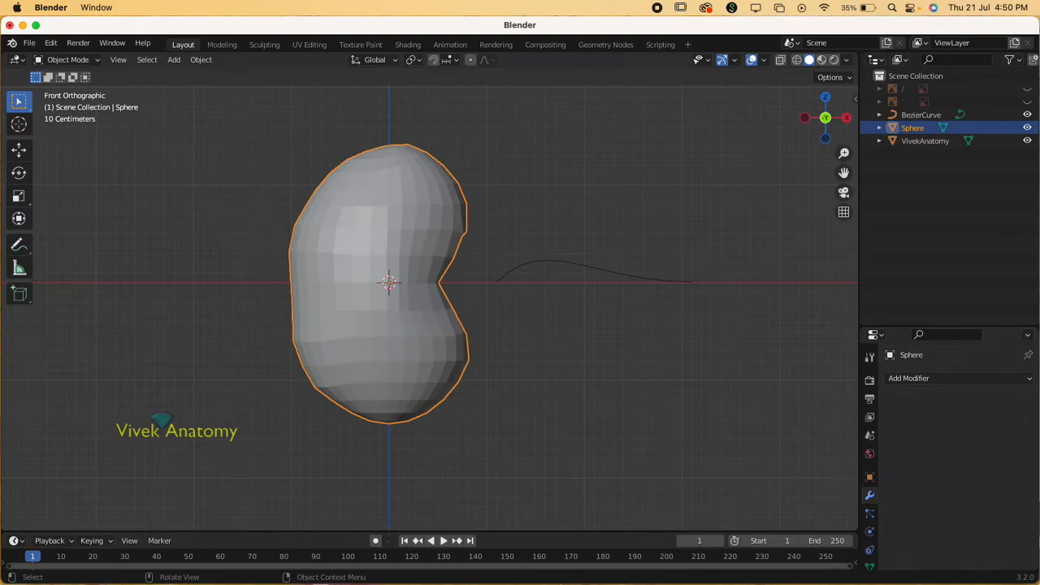
# Step: Try rotating the kidney mesh by exactly 45° about the global Y axis
pyautogui.press('r')
pyautogui.write('y')
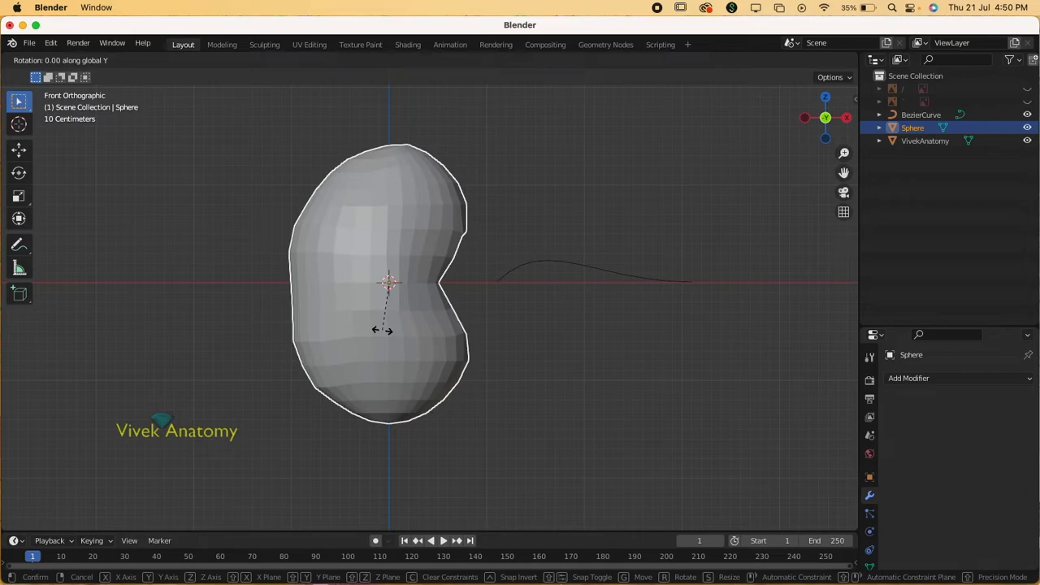
pyautogui.write('45')
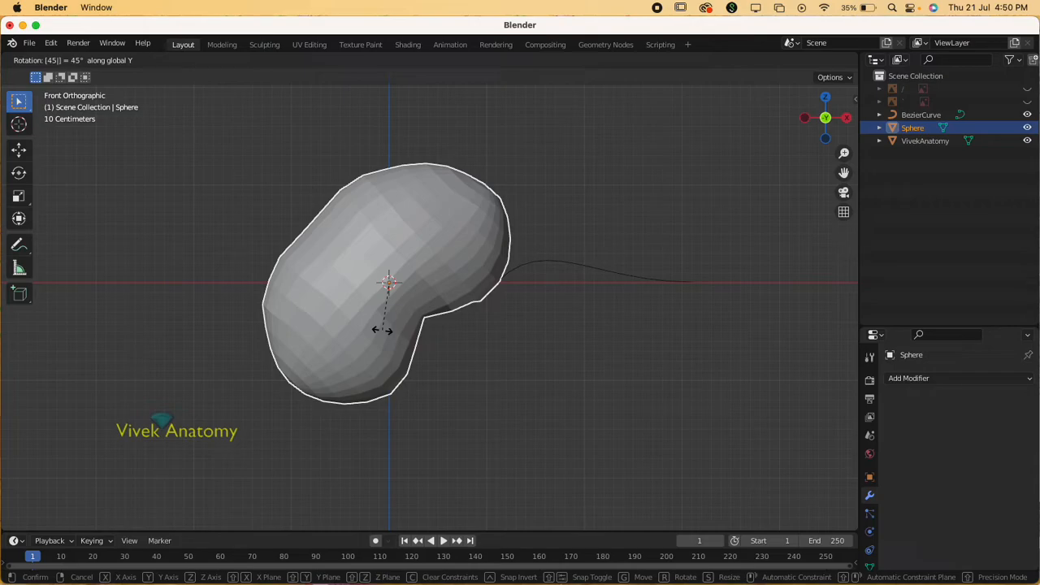
pyautogui.press('Escape')
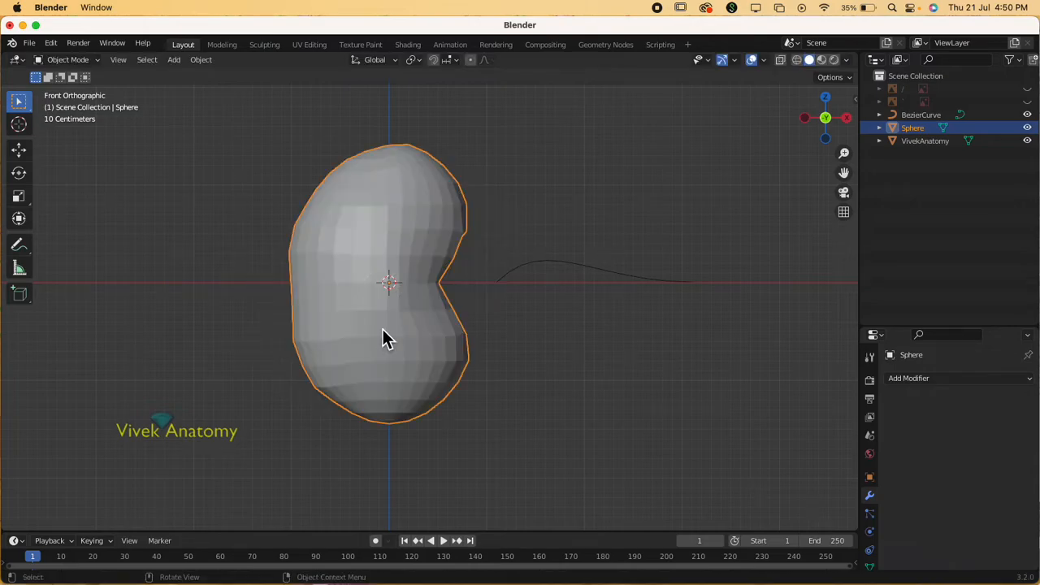
# Step: Edit the Bezier curve and rotate its control point nearest the kidney about 45° so its handles lie along the X axis
pyautogui.click(531, 268)
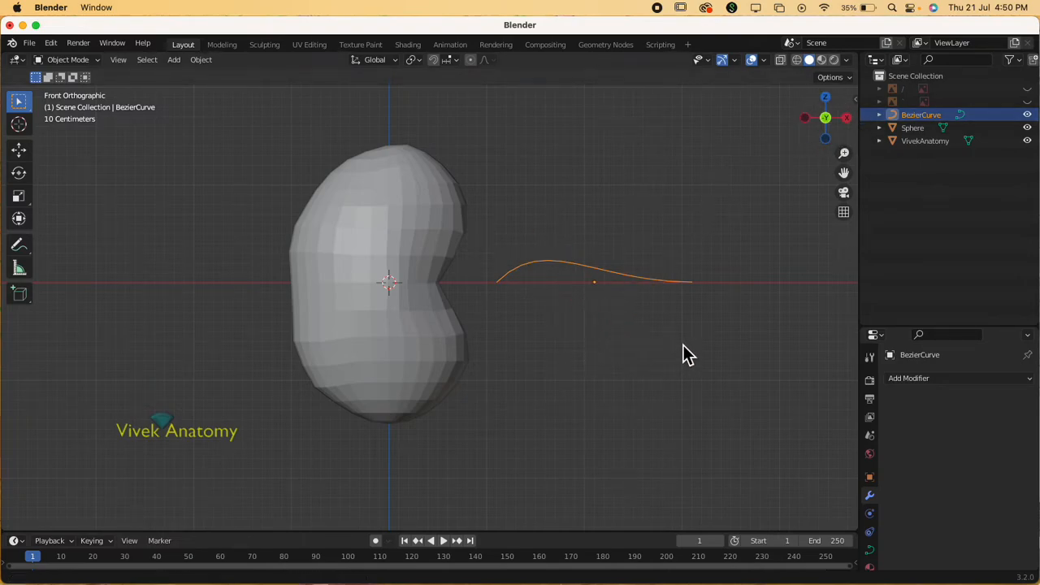
pyautogui.keyDown('shift'); pyautogui.moveTo(685, 355); pyautogui.dragTo(536, 376, button='middle'); pyautogui.keyUp('shift')
pyautogui.scroll(2, 531, 375)
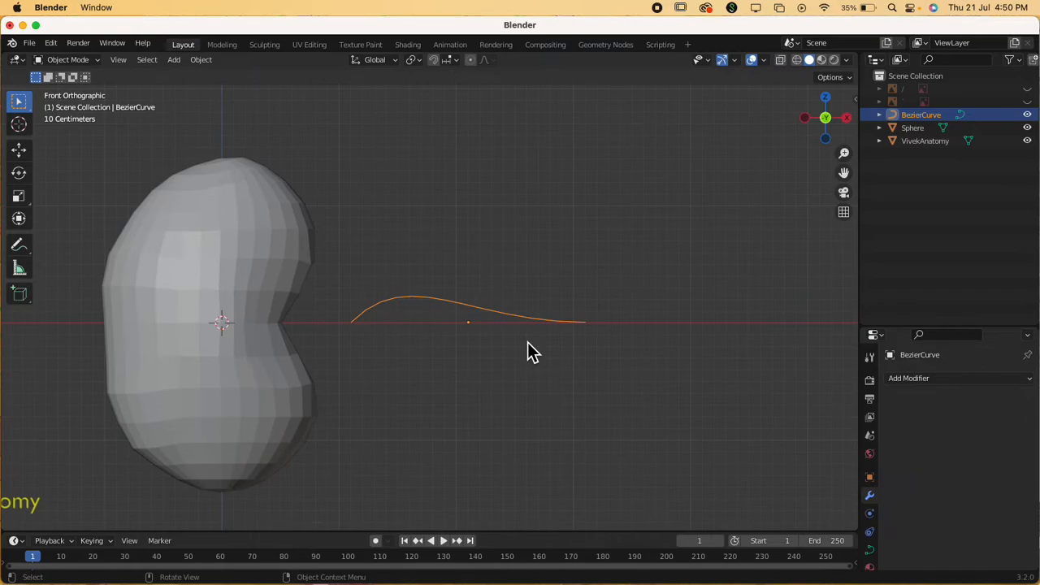
pyautogui.press('Tab')
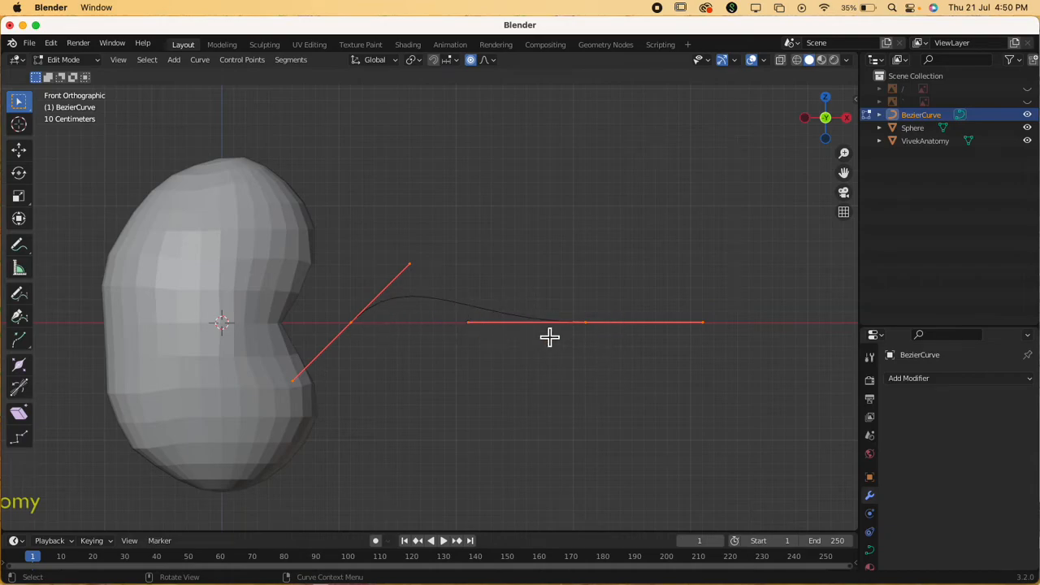
pyautogui.click(374, 348)
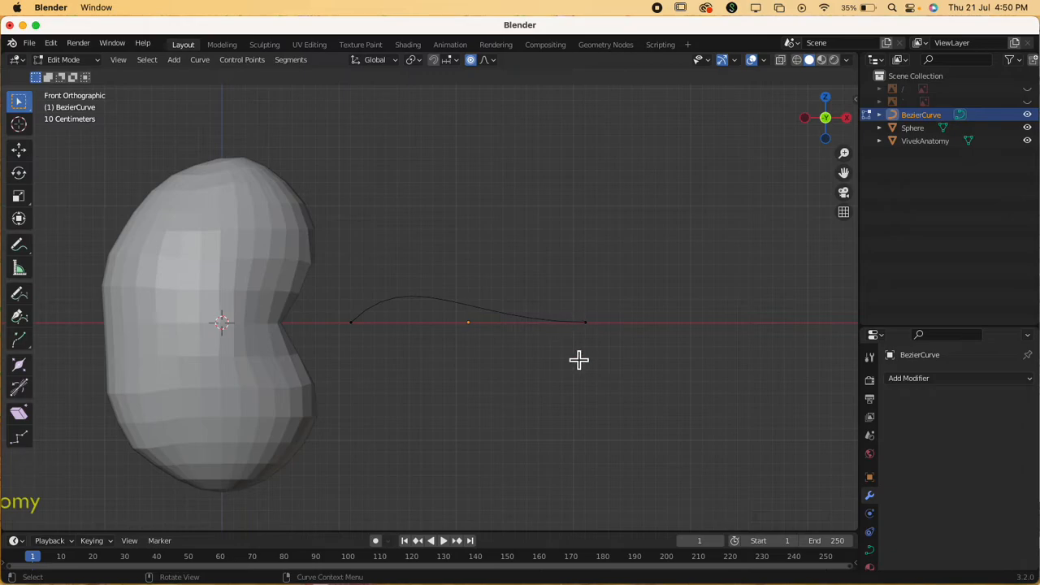
pyautogui.click(353, 325)
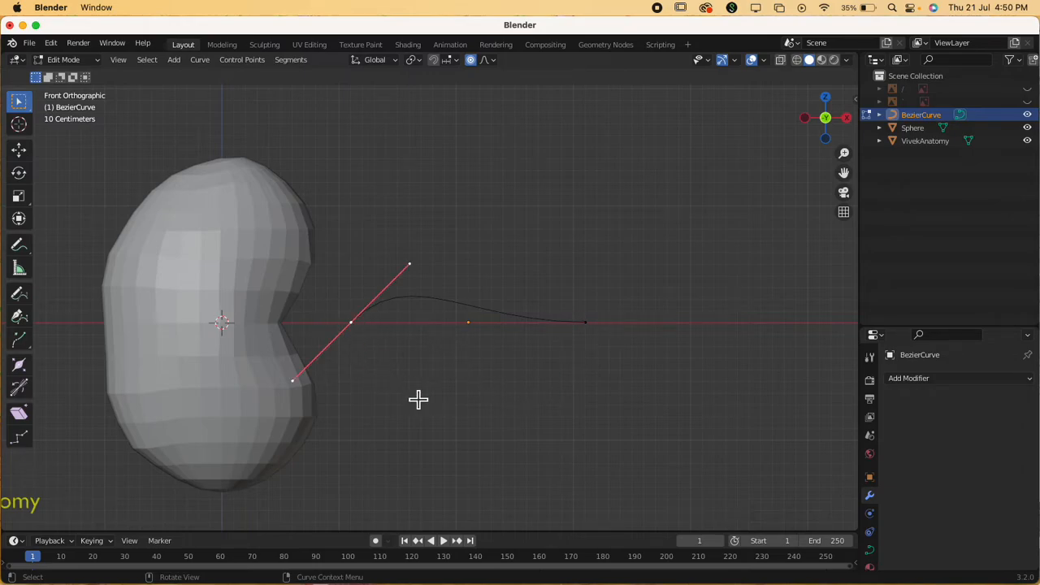
pyautogui.press('r')
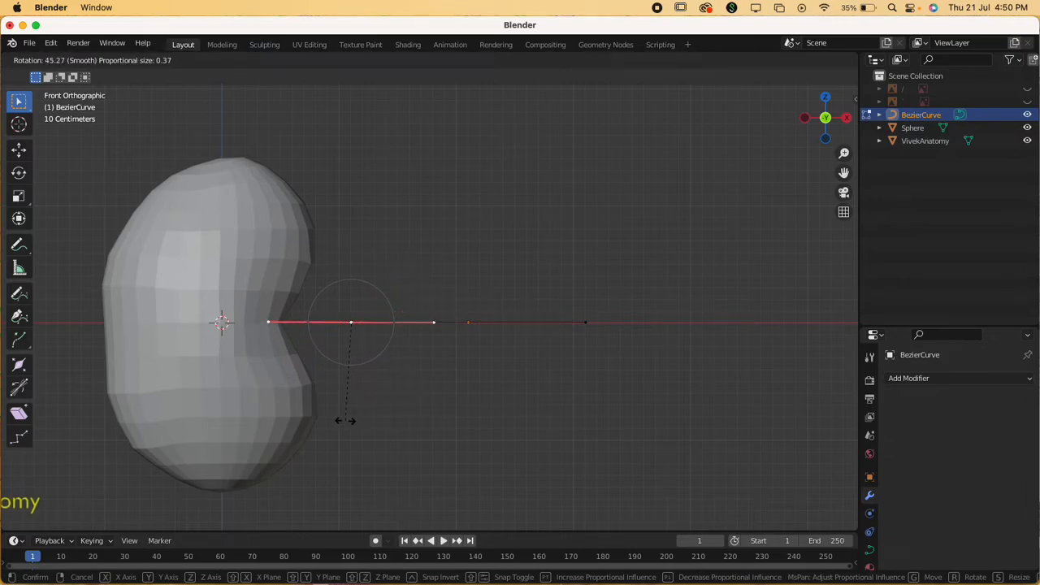
pyautogui.click(343, 420)
pyautogui.click(474, 418)
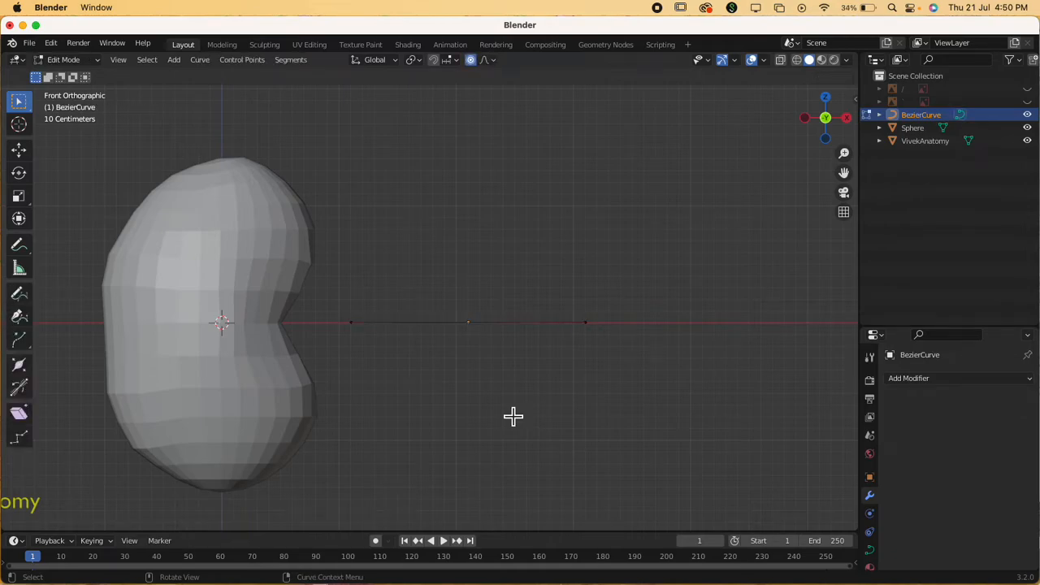
pyautogui.click(352, 325)
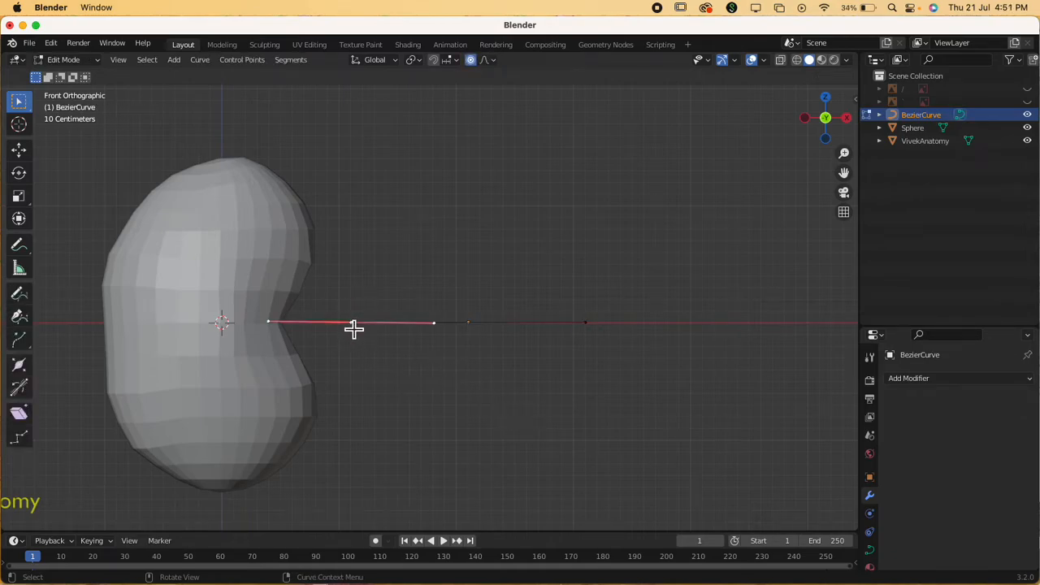
pyautogui.click(592, 328)
pyautogui.click(367, 337)
pyautogui.click(583, 333)
pyautogui.click(582, 393)
# Step: Move the curve's control point nearest the kidney along the X axis into the kidney's notch
pyautogui.keyDown('shift'); pyautogui.moveTo(469, 415); pyautogui.dragTo(577, 399, button='middle'); pyautogui.keyUp('shift')
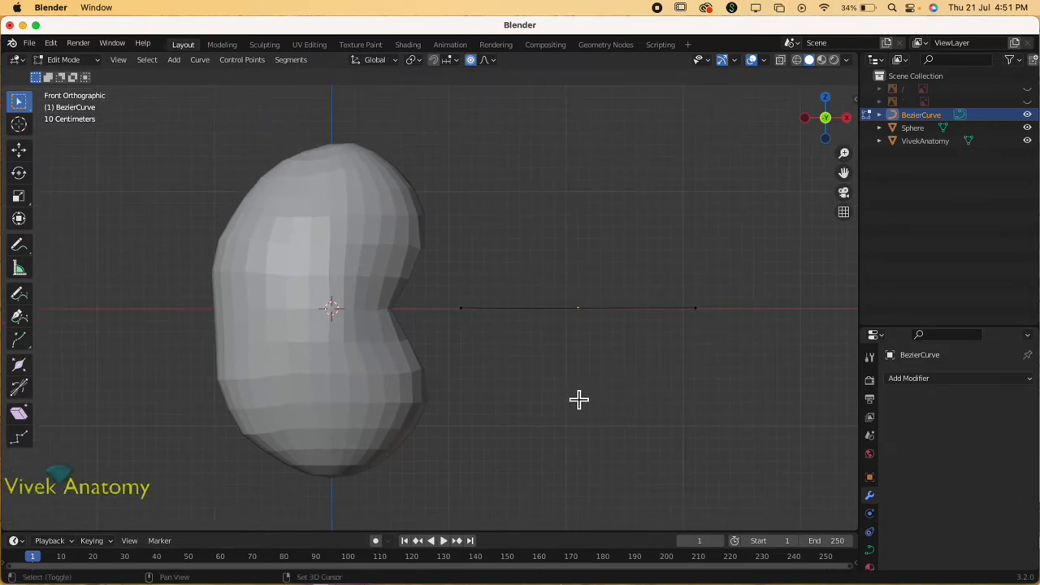
pyautogui.click(467, 316)
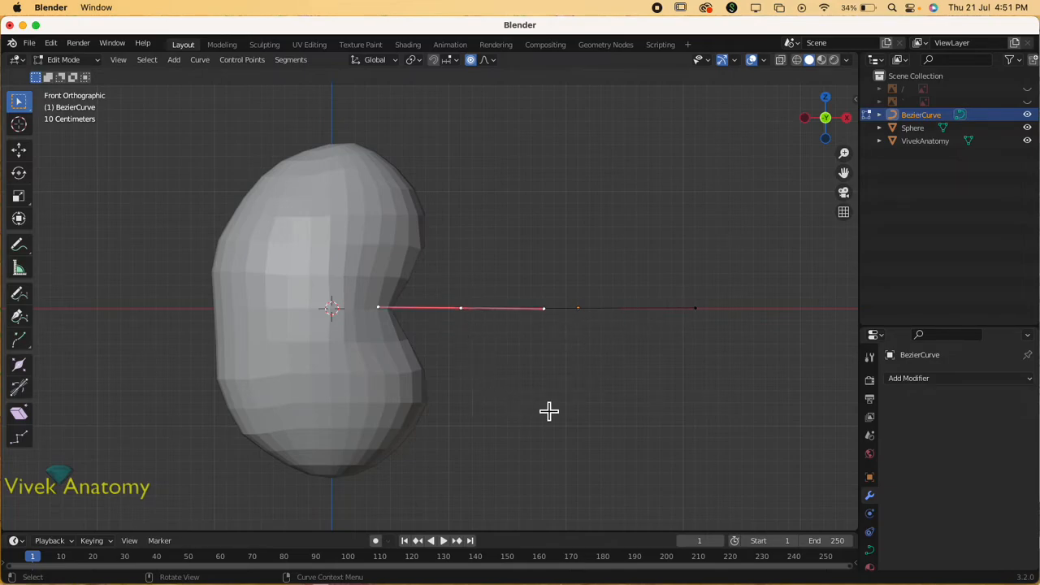
pyautogui.press('g')
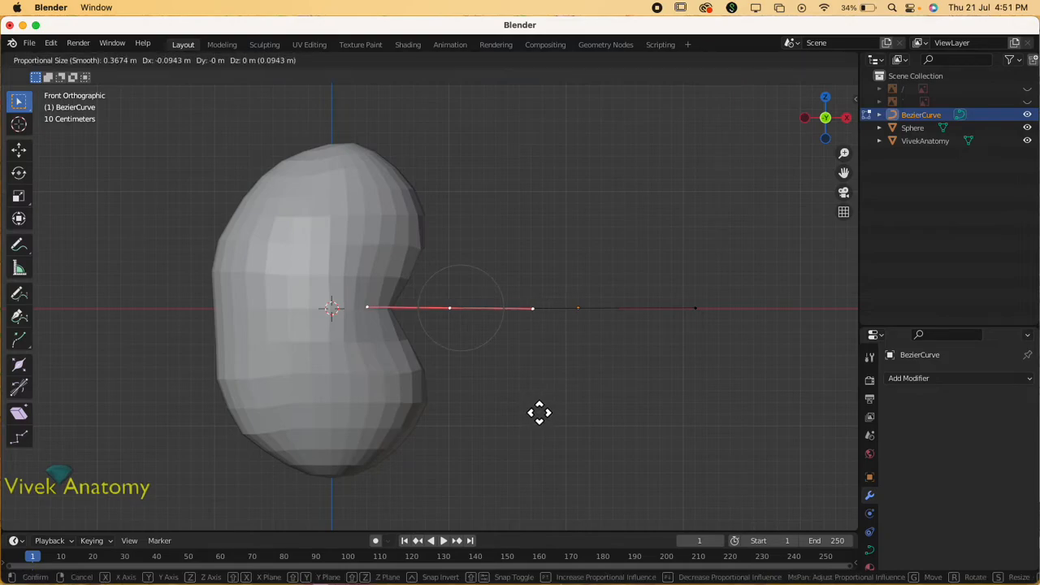
pyautogui.click(464, 413)
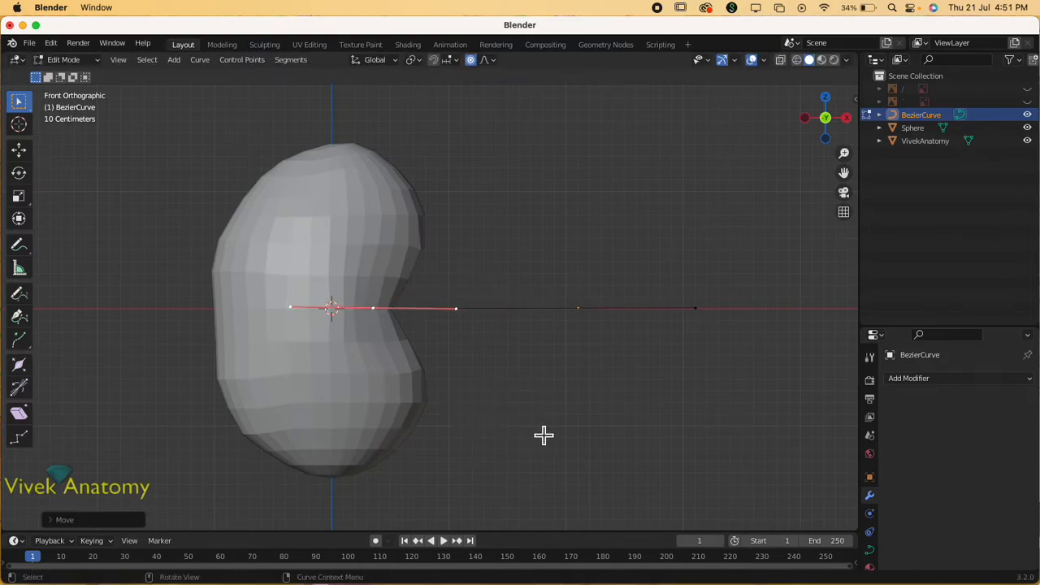
# Step: Move the curve's far end point down and inward, to just below the level of the kidney's lower pole
pyautogui.scroll(-2, 536, 427)
pyautogui.click(622, 309)
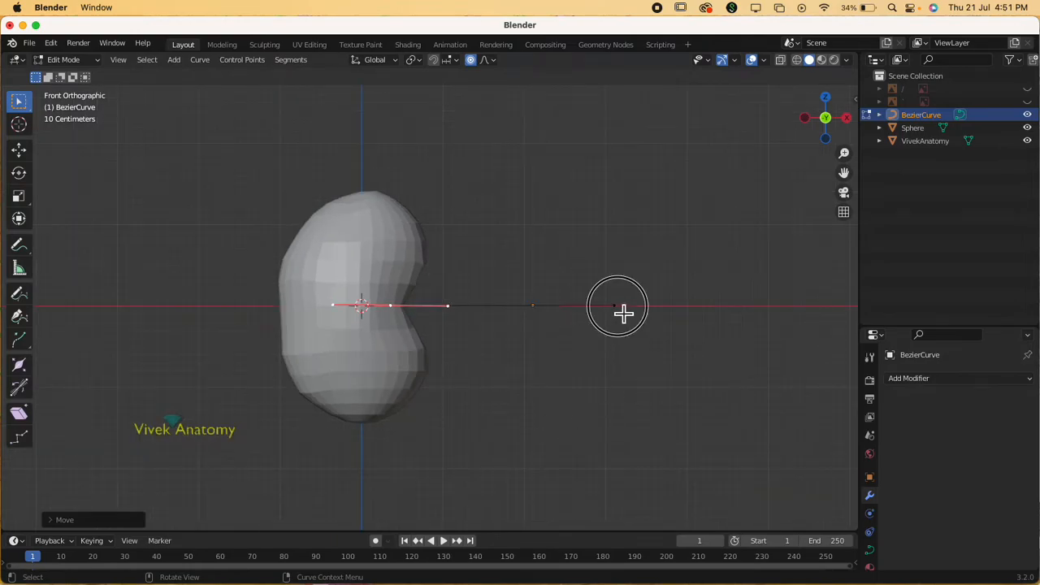
pyautogui.press('g')
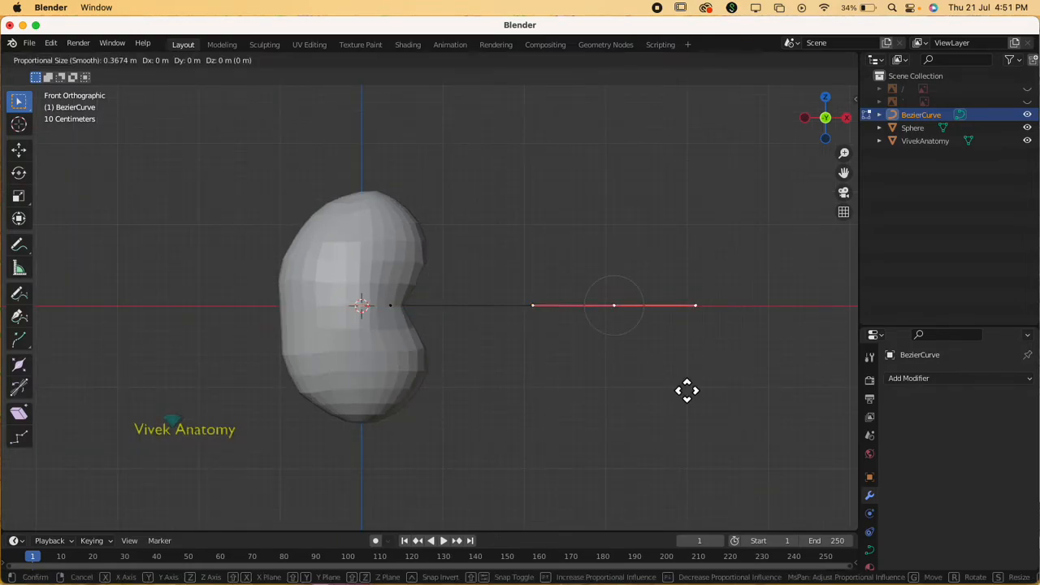
pyautogui.click(600, 85)
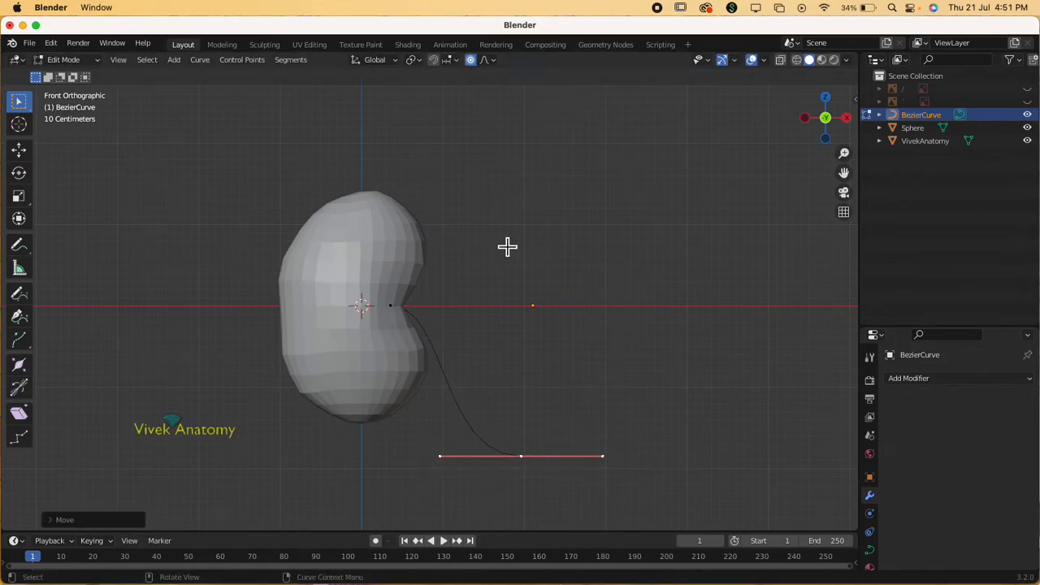
pyautogui.keyDown('shift'); pyautogui.moveTo(596, 344); pyautogui.dragTo(536, 257, button='middle'); pyautogui.keyUp('shift')
pyautogui.click(631, 391)
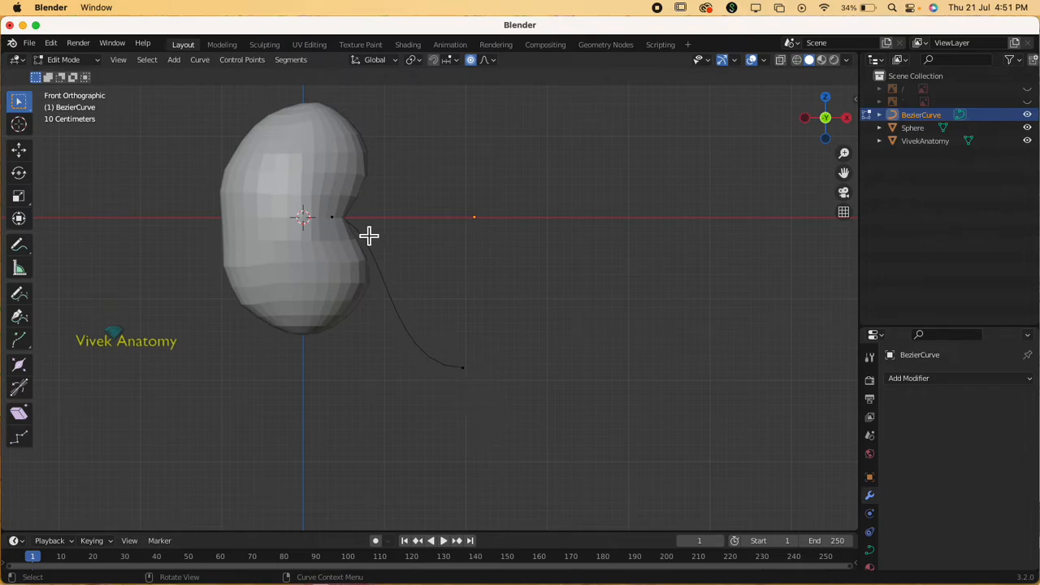
# Step: Rotate the curve's lower end point about 90° so its handles are vertical, and move it closer to the kidney
pyautogui.click(465, 370)
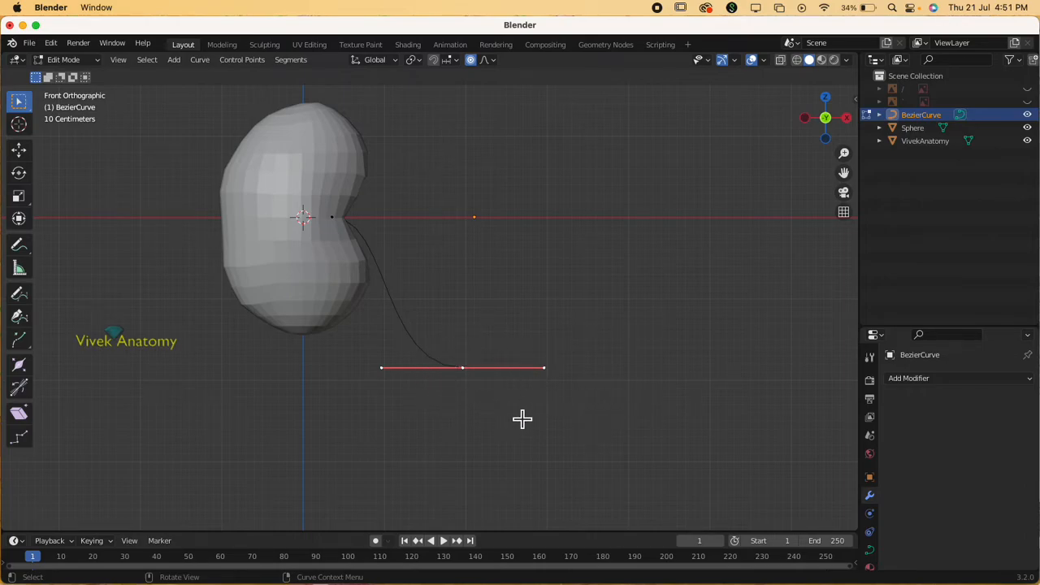
pyautogui.press('r')
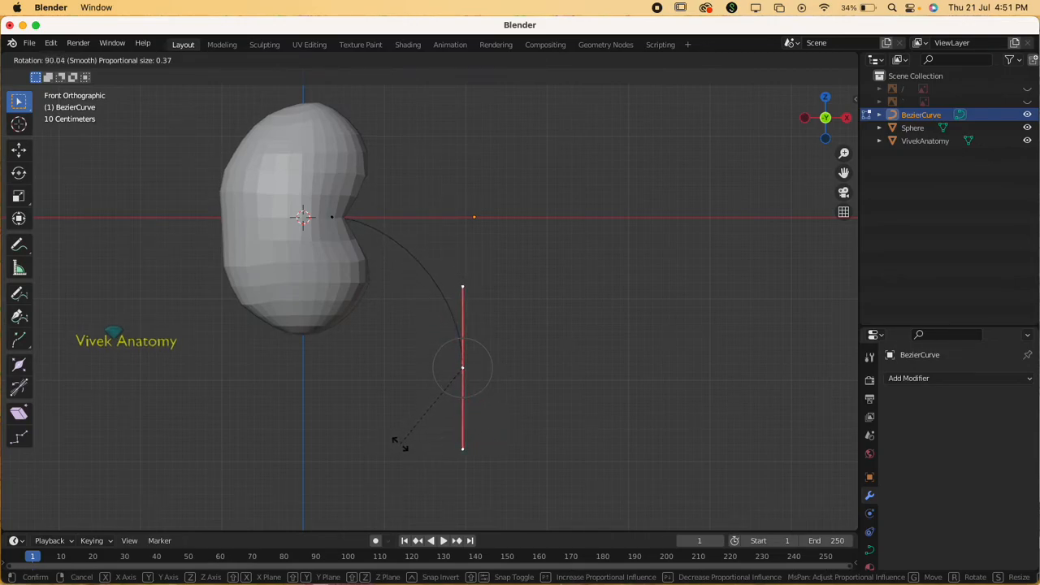
pyautogui.click(400, 444)
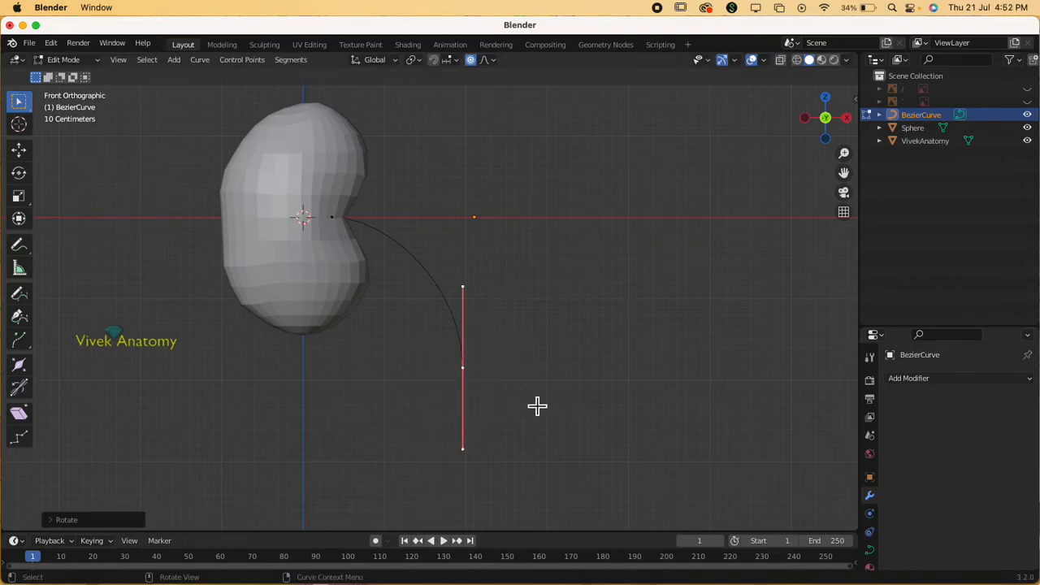
pyautogui.press('g')
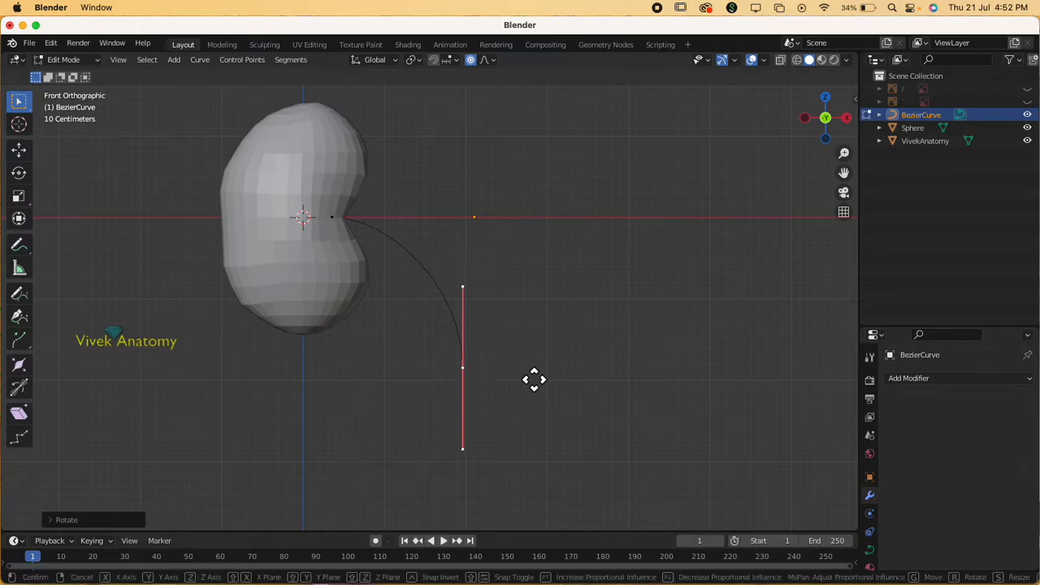
pyautogui.click(483, 390)
pyautogui.click(552, 425)
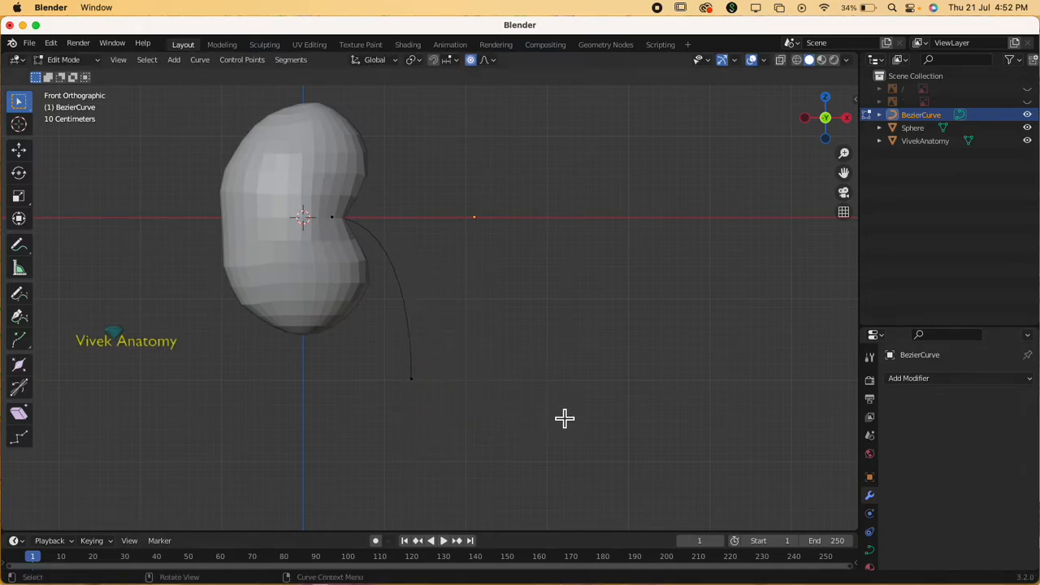
# Step: Select both end points of the curve and subdivide the segment between them
pyautogui.scroll(1, 564, 416)
pyautogui.keyDown('shift'); pyautogui.moveTo(487, 423); pyautogui.dragTo(560, 417, button='middle'); pyautogui.keyUp('shift')
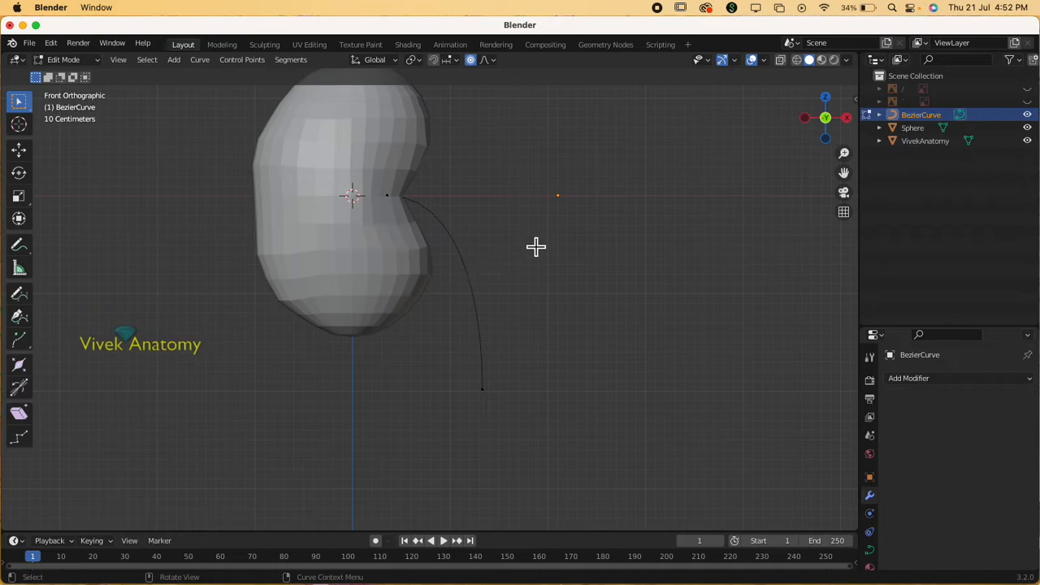
pyautogui.moveTo(381, 181); pyautogui.dragTo(513, 406)
pyautogui.click(509, 410)
pyautogui.click(388, 198)
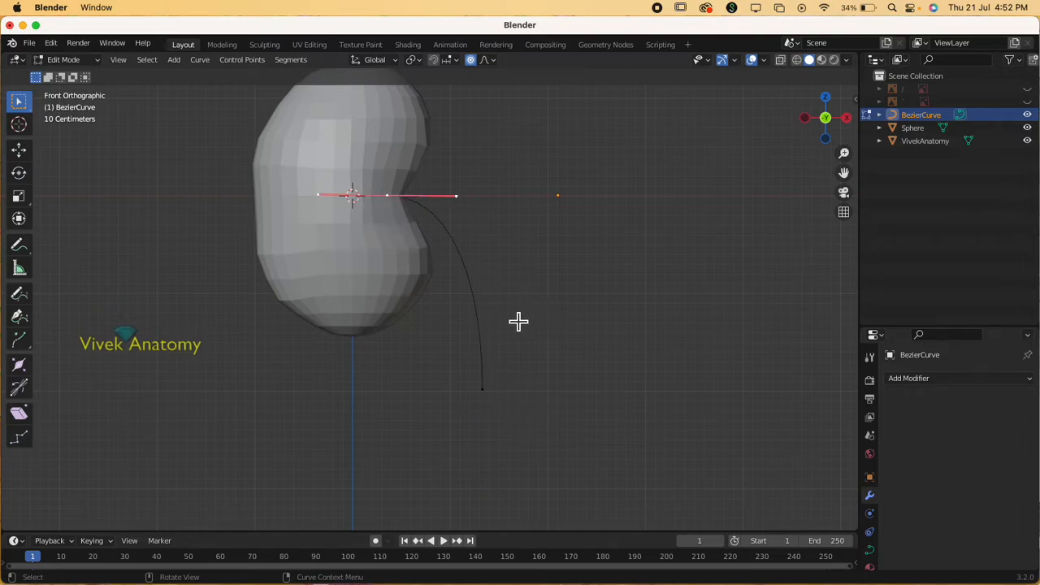
pyautogui.click(487, 391)
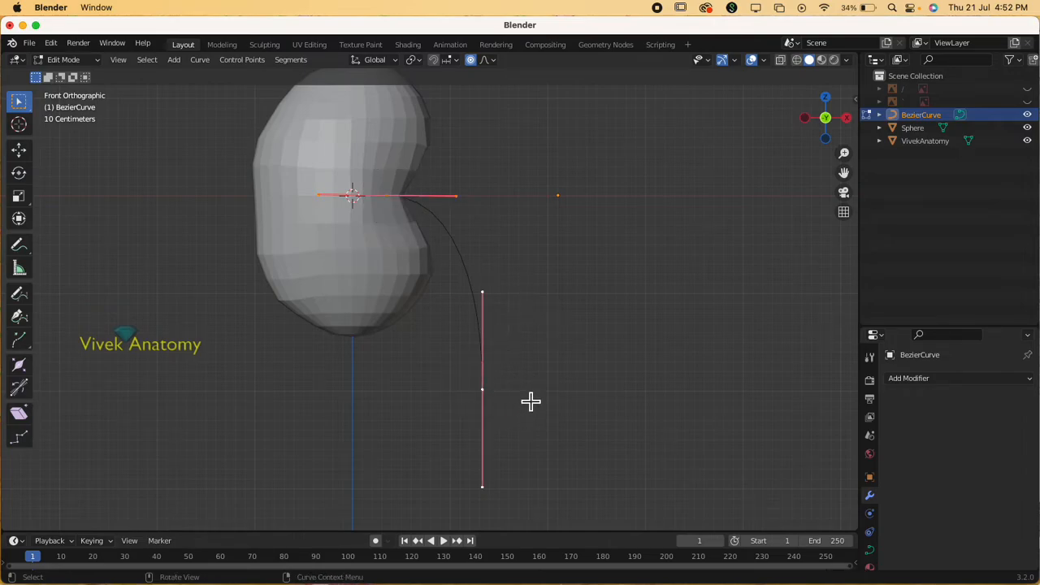
pyautogui.click(294, 61)
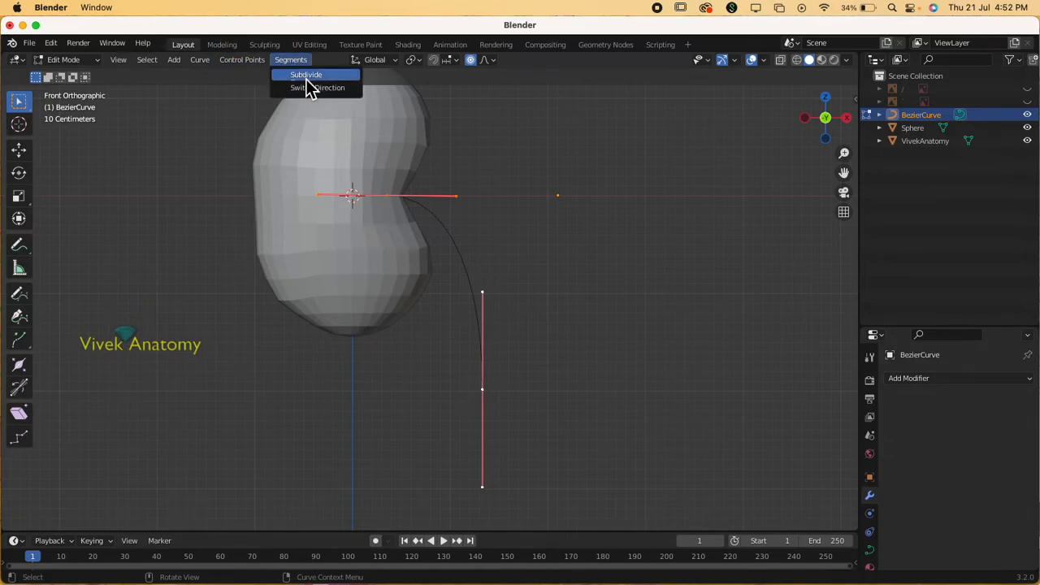
pyautogui.click(303, 77)
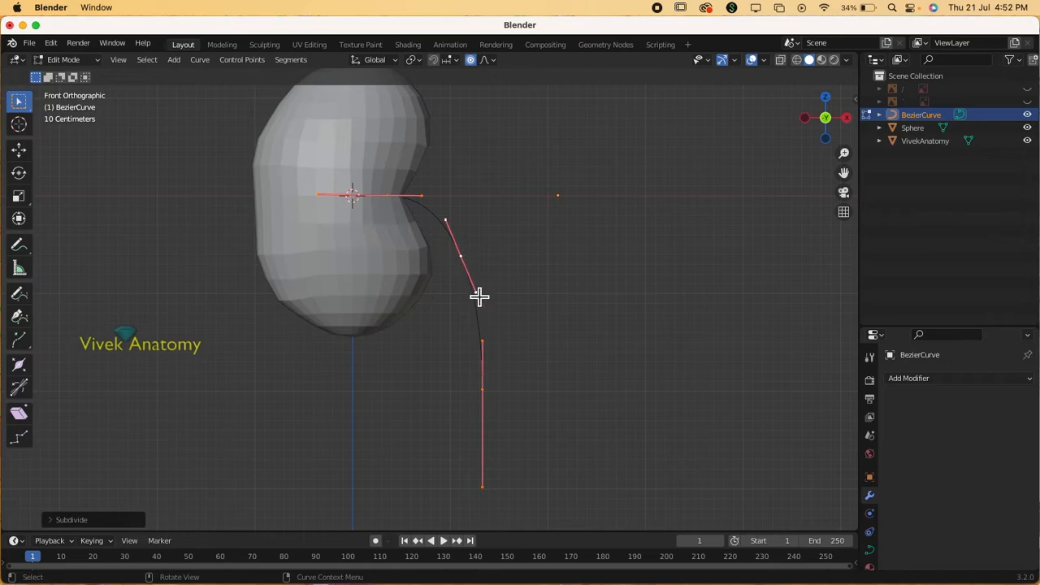
# Step: Try raising the subdivision's number of cuts to 6
pyautogui.click(54, 524)
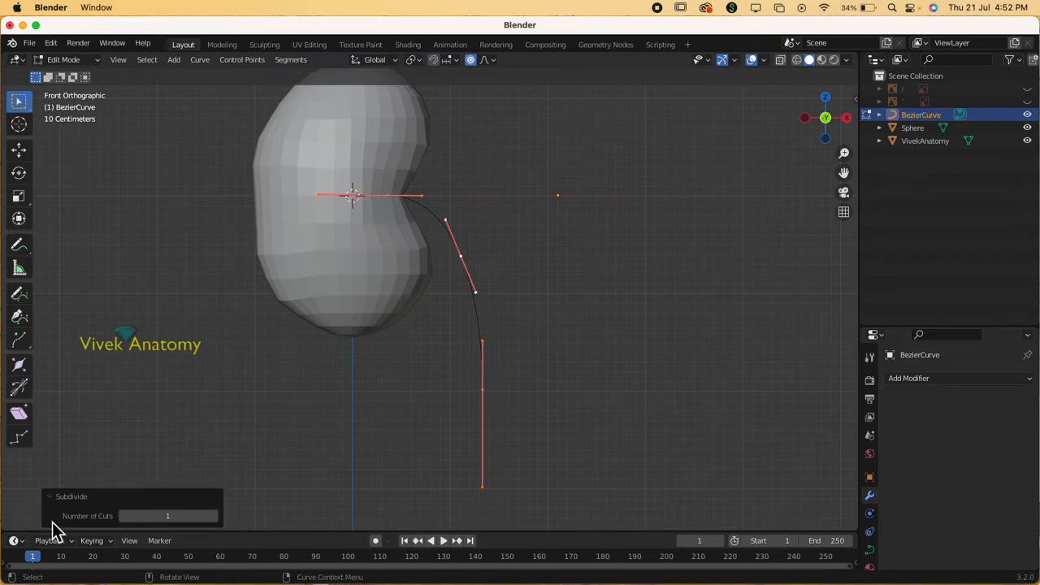
pyautogui.click(214, 515)
pyautogui.click(215, 516)
pyautogui.click(214, 516)
pyautogui.click(214, 516)
pyautogui.click(215, 516)
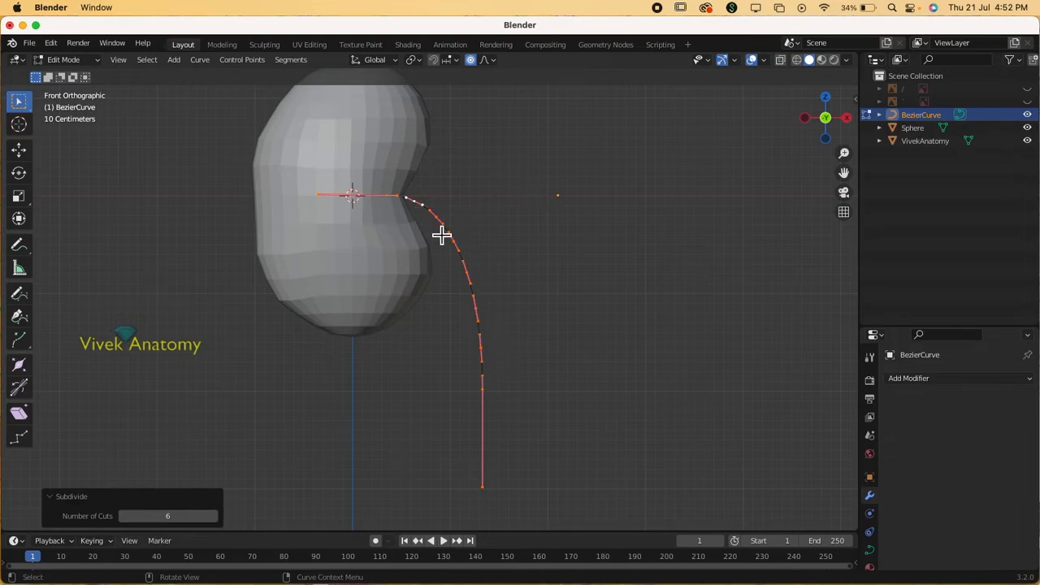
# Step: Return the subdivision's number of cuts to 1 and deselect the curve's control points
pyautogui.click(124, 517)
pyautogui.click(124, 516)
pyautogui.click(124, 517)
pyautogui.click(124, 516)
pyautogui.click(124, 517)
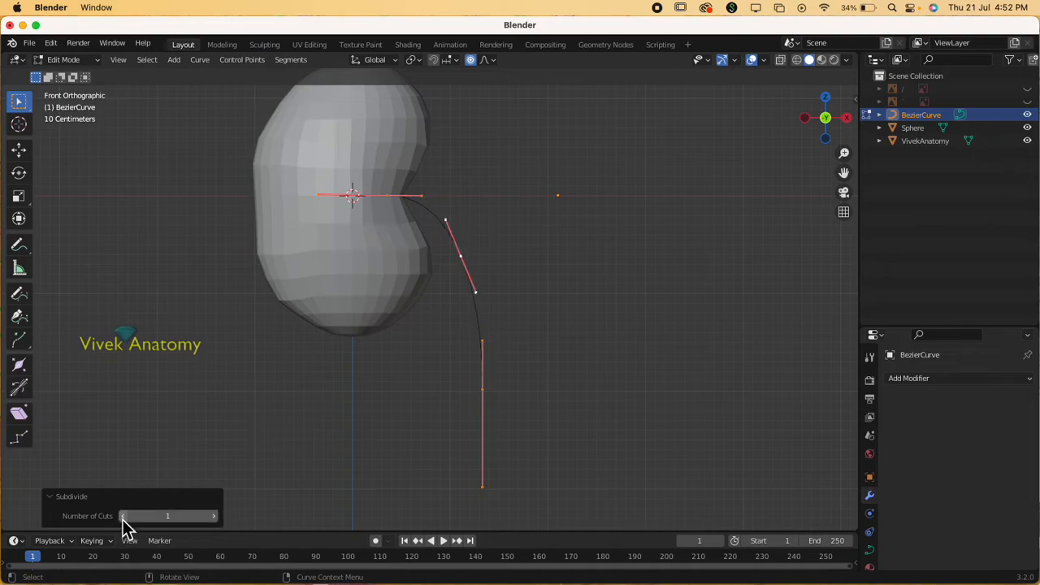
pyautogui.click(215, 445)
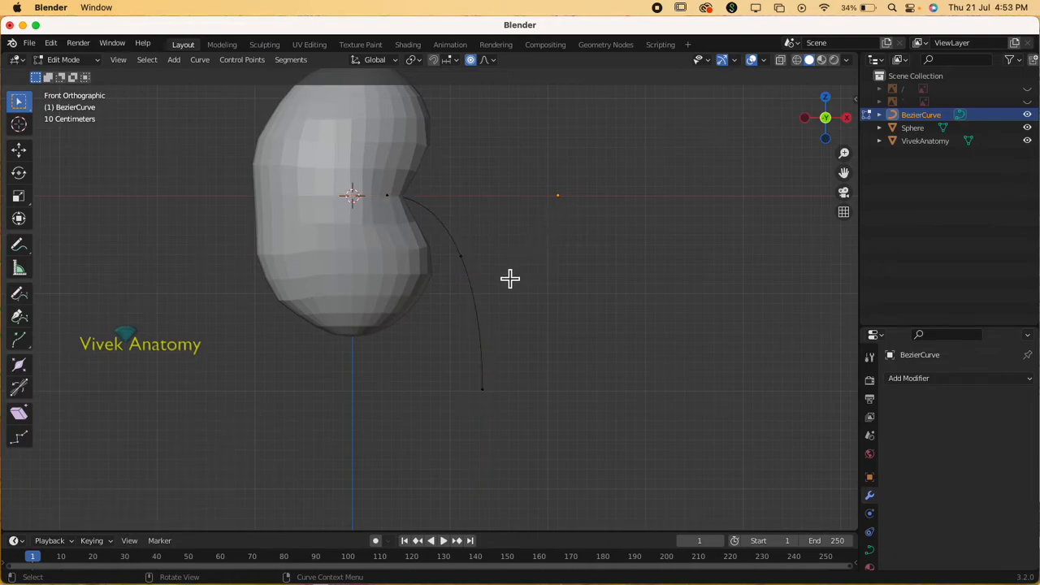
# Step: Try moving the curve's middle control point freely away from the kidney
pyautogui.click(478, 261)
pyautogui.press('g')
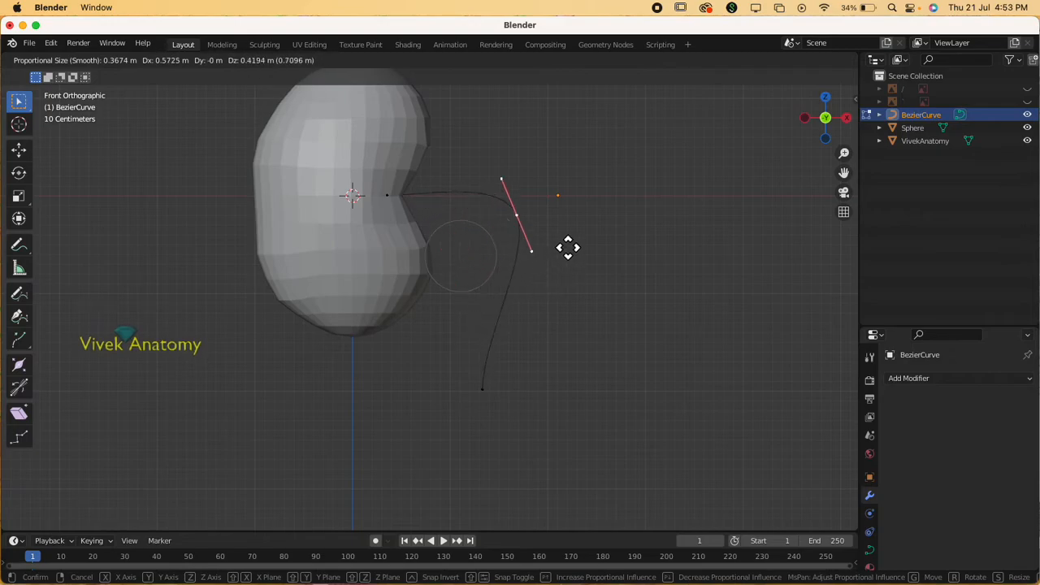
pyautogui.click(526, 282)
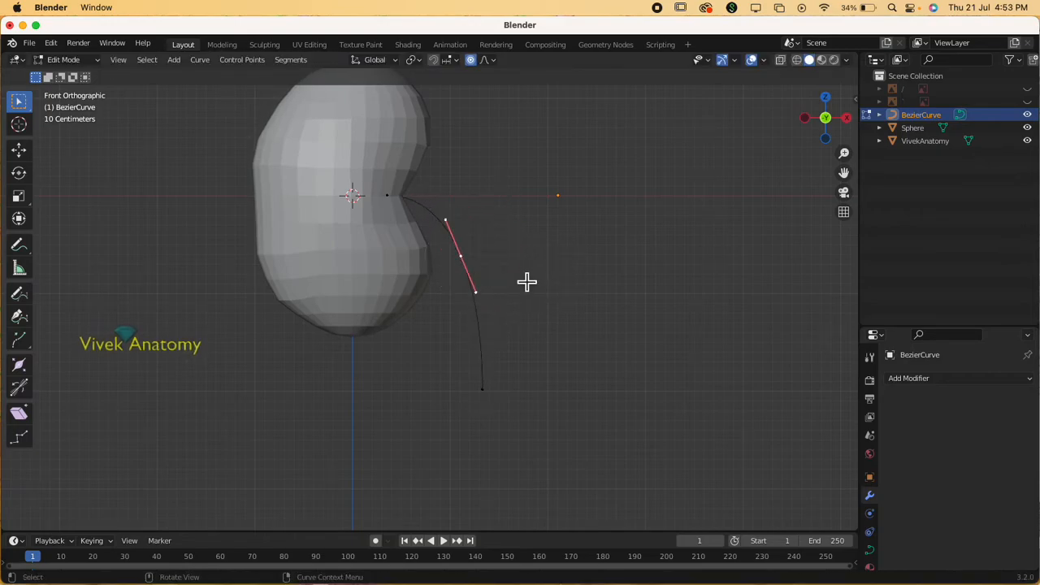
# Step: Try rotating the curve's middle control point by about -46 degrees
pyautogui.press('r')
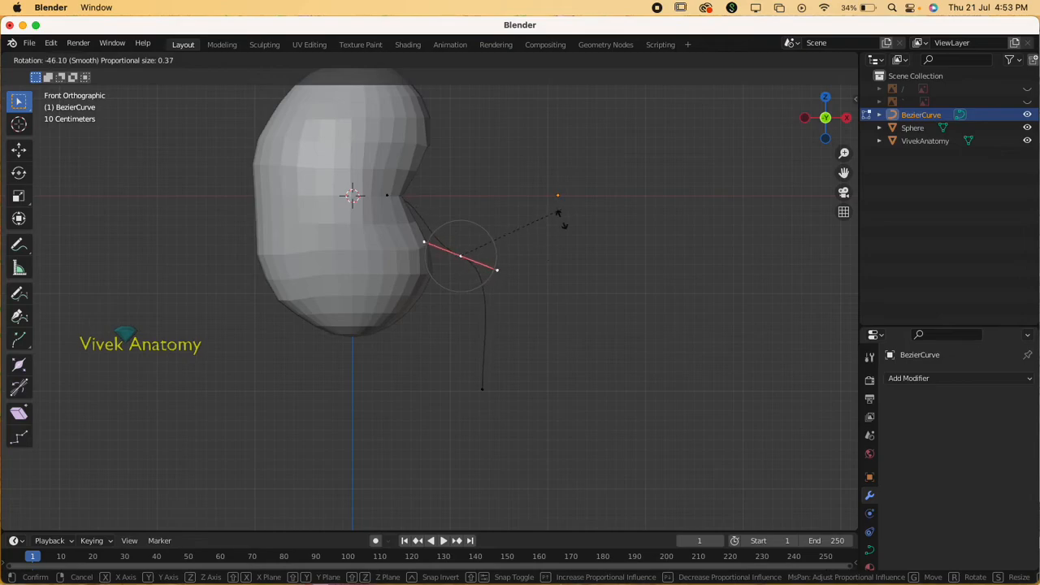
pyautogui.click(488, 279)
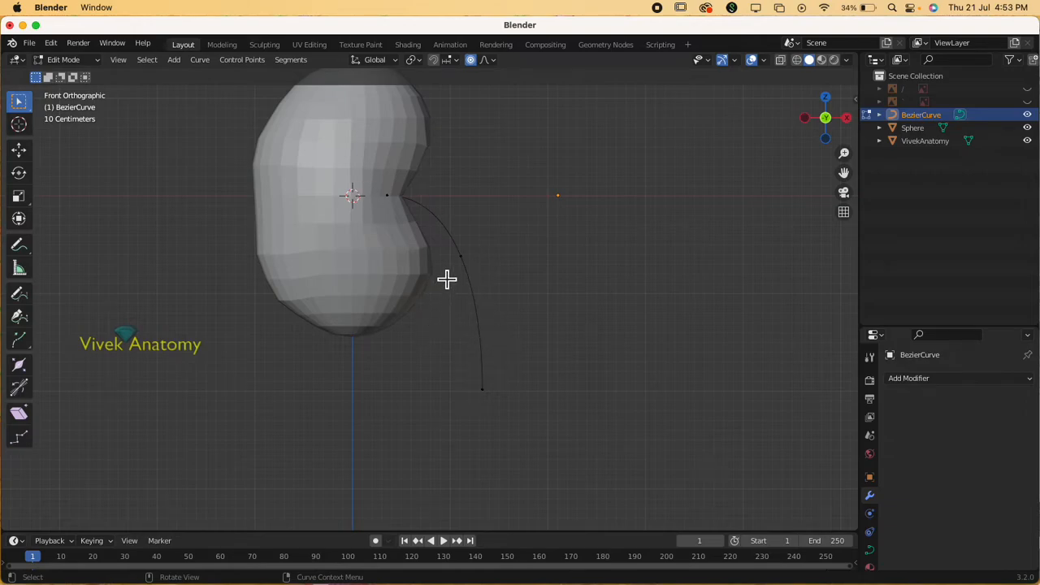
# Step: Return to Object Mode and set the curve's origin to its geometry, then select the kidney to compare its origin
pyautogui.press('Tab')
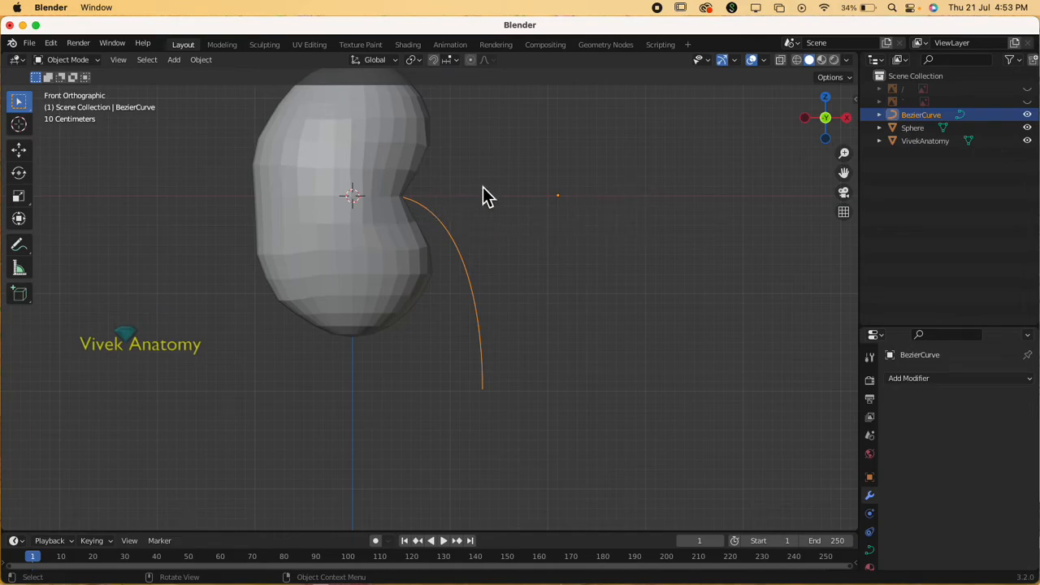
pyautogui.rightClick(459, 262)
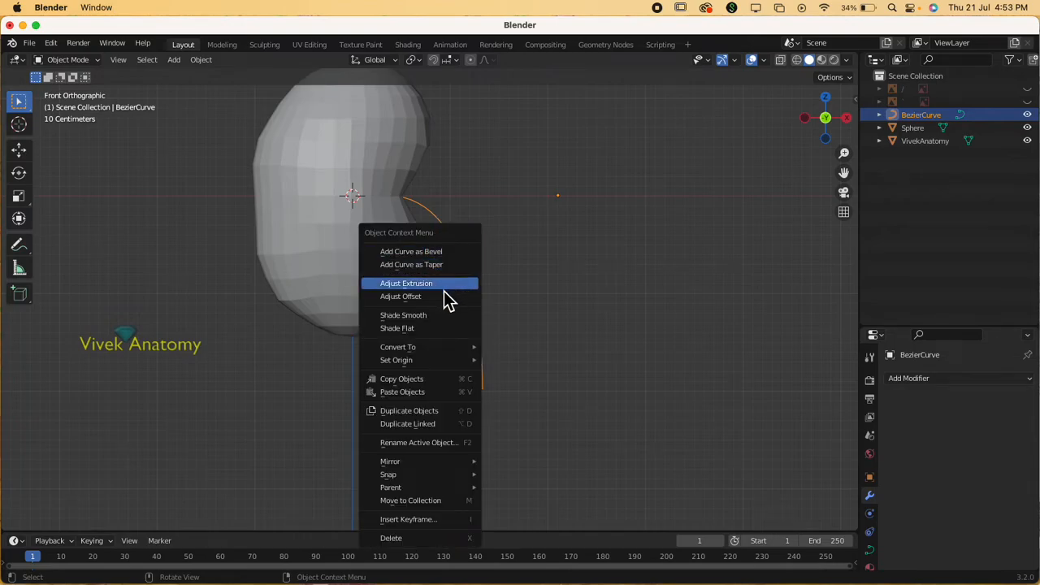
pyautogui.moveTo(394, 364)
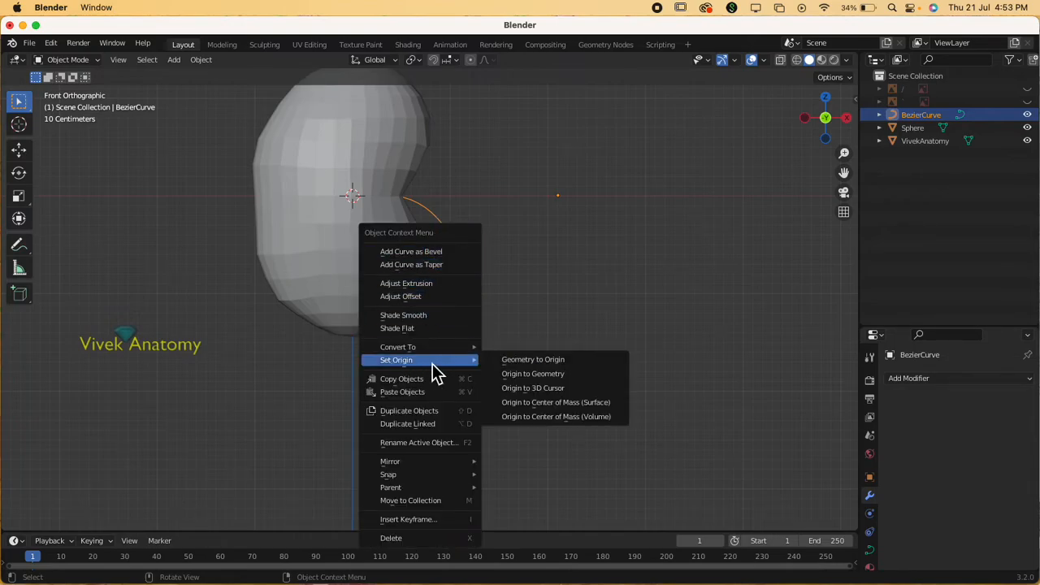
pyautogui.click(543, 376)
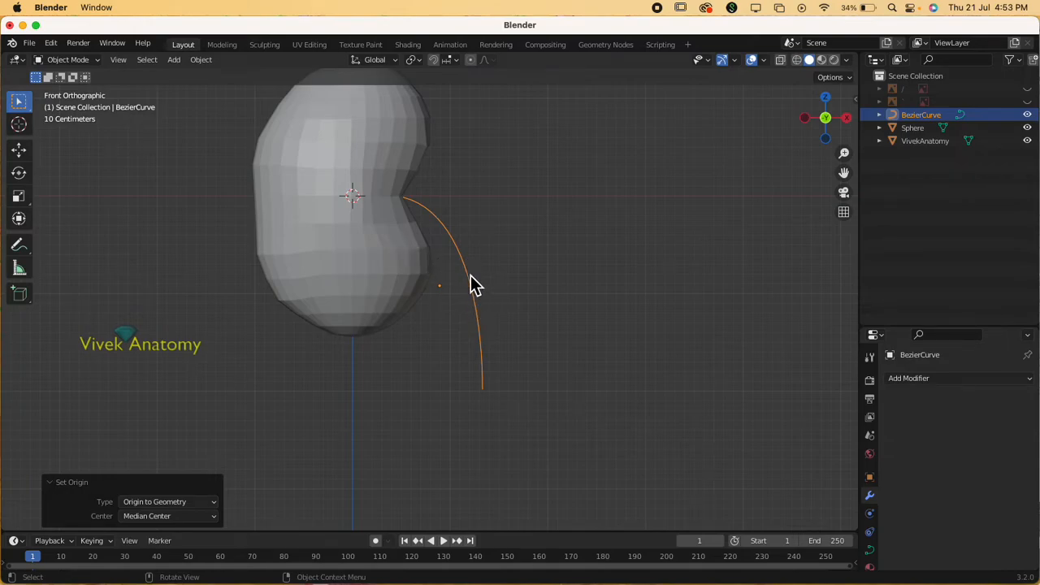
pyautogui.click(366, 237)
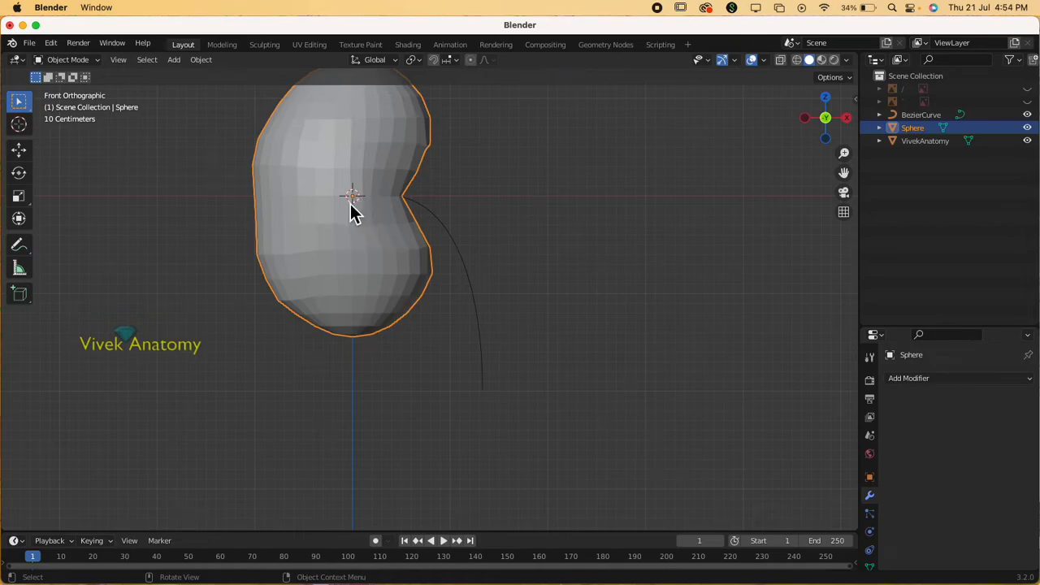
# Step: Turn the curve into a tube with a round bevel depth of 0.27 m and inspect it from several angles, ending in front view
pyautogui.click(457, 246)
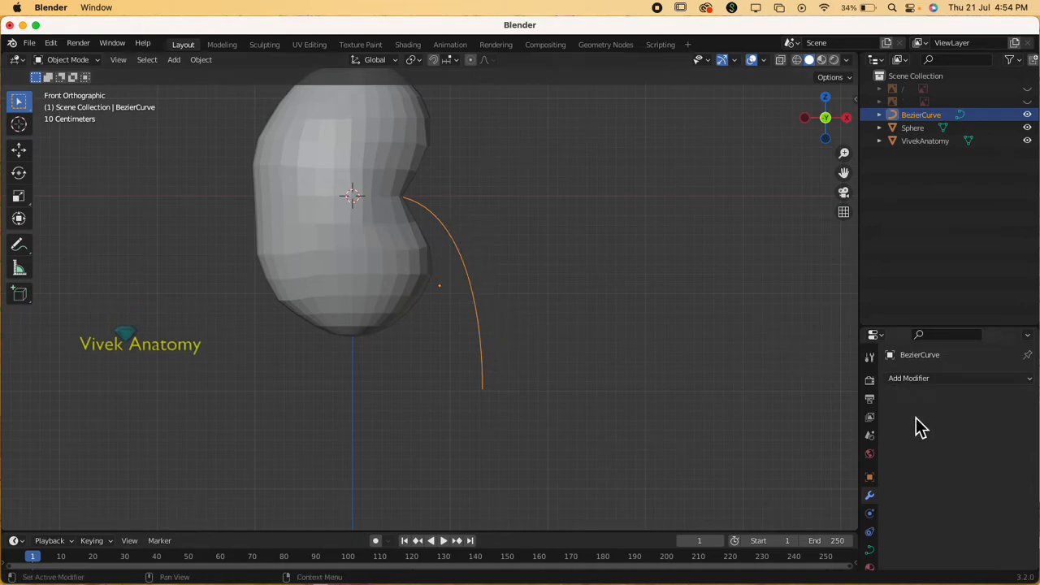
pyautogui.moveTo(938, 329); pyautogui.dragTo(936, 220)
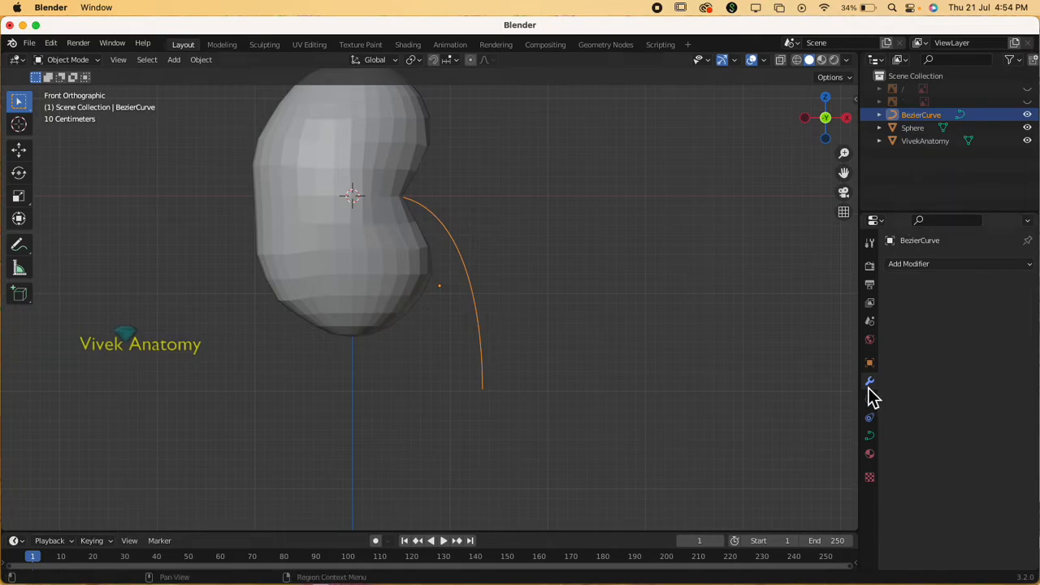
pyautogui.click(871, 444)
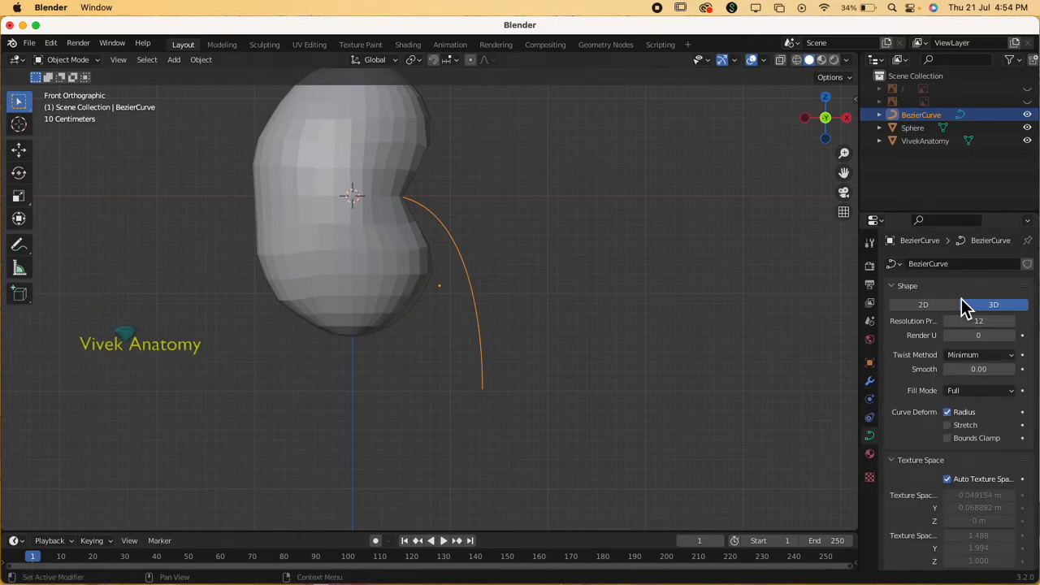
pyautogui.scroll(-8, 970, 370)
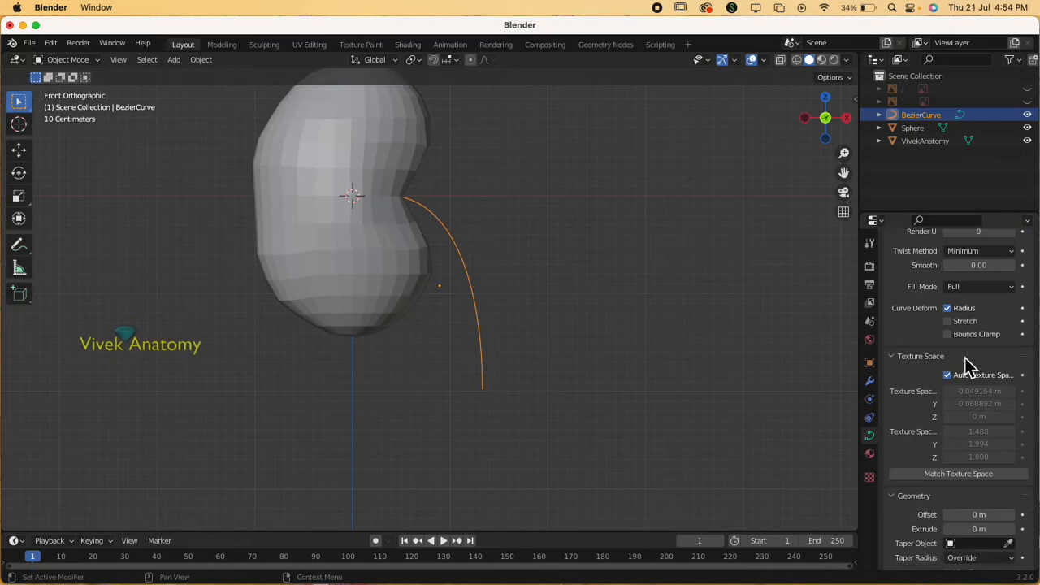
pyautogui.scroll(-6, 963, 358)
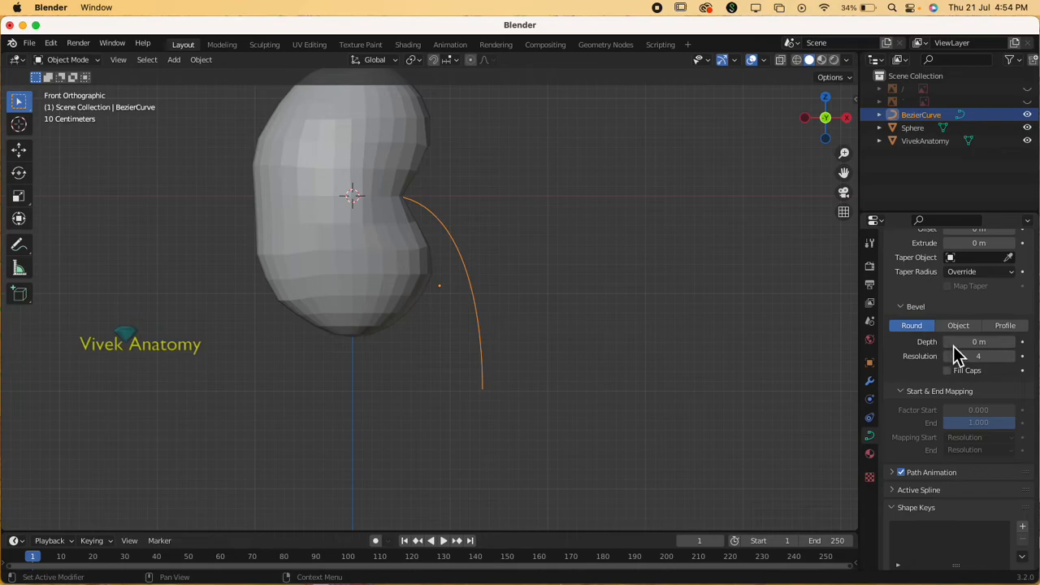
pyautogui.moveTo(966, 343)
pyautogui.mouseDown()
pyautogui.moveTo(1015, 343)
pyautogui.moveTo(967, 343)
pyautogui.moveTo(995, 343)
pyautogui.moveTo(979, 343)
pyautogui.mouseUp()
pyautogui.moveTo(668, 390); pyautogui.dragTo(593, 346, button='middle')
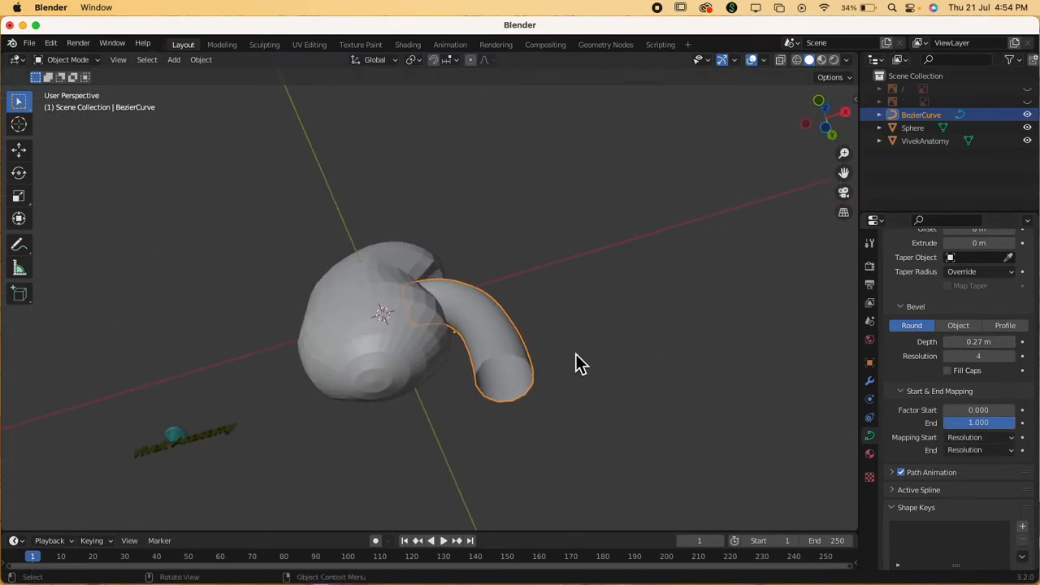
pyautogui.moveTo(598, 396); pyautogui.dragTo(456, 364, button='middle')
pyautogui.moveTo(480, 279); pyautogui.dragTo(720, 427, button='middle')
pyautogui.press('`')
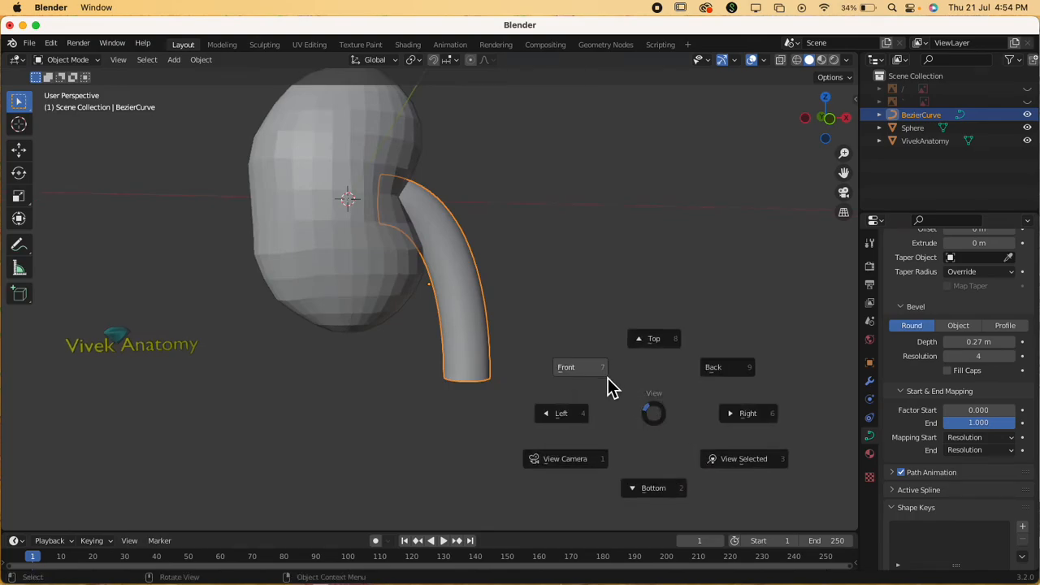
pyautogui.click(578, 382)
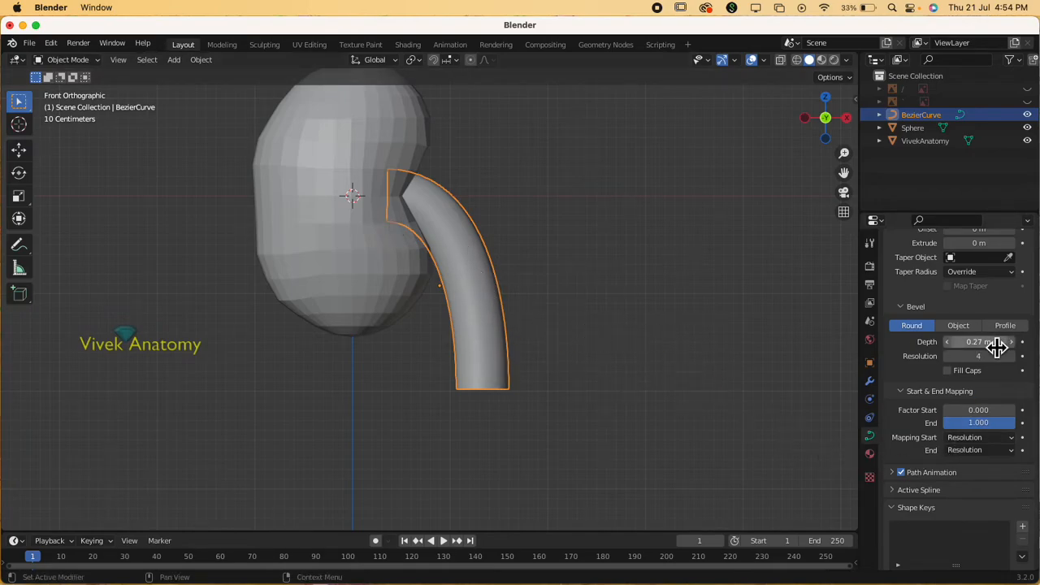
# Step: Thin the curve's tube by reducing its bevel depth to 0.07 m
pyautogui.moveTo(1002, 348); pyautogui.dragTo(956, 341)
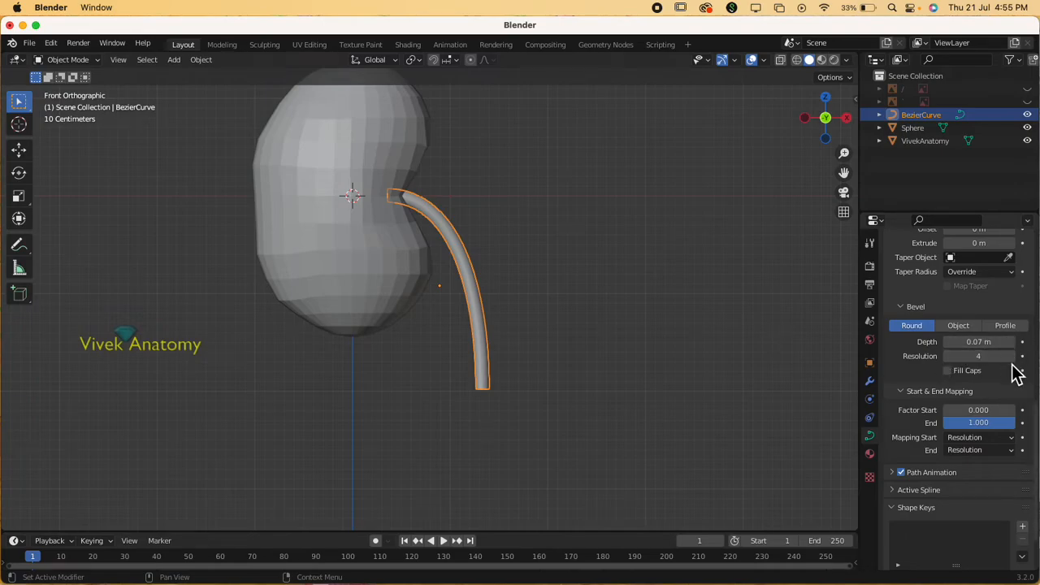
pyautogui.moveTo(1014, 344); pyautogui.dragTo(941, 346)
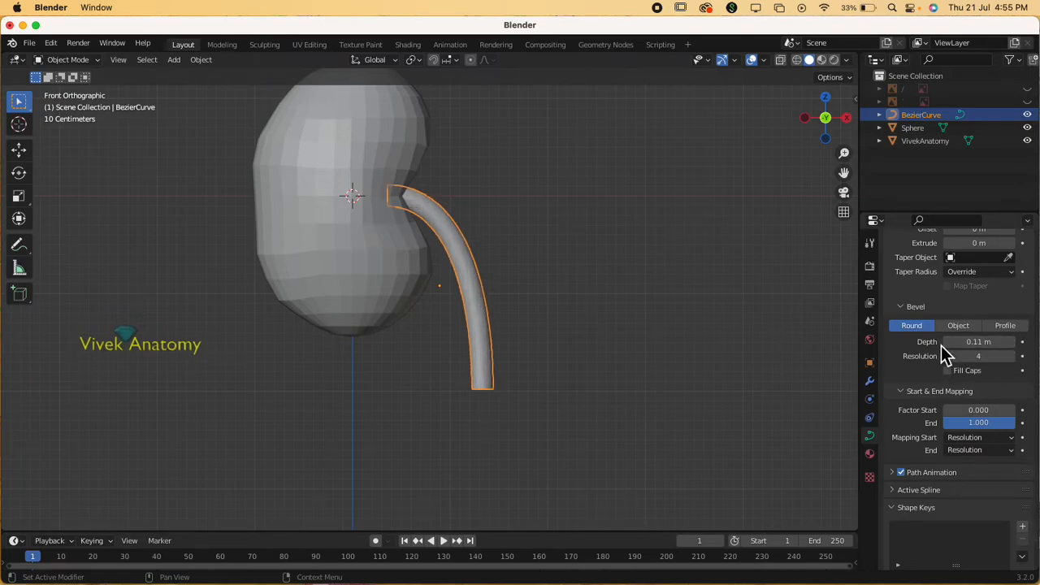
pyautogui.click(949, 346)
pyautogui.click(949, 346)
pyautogui.click(949, 346)
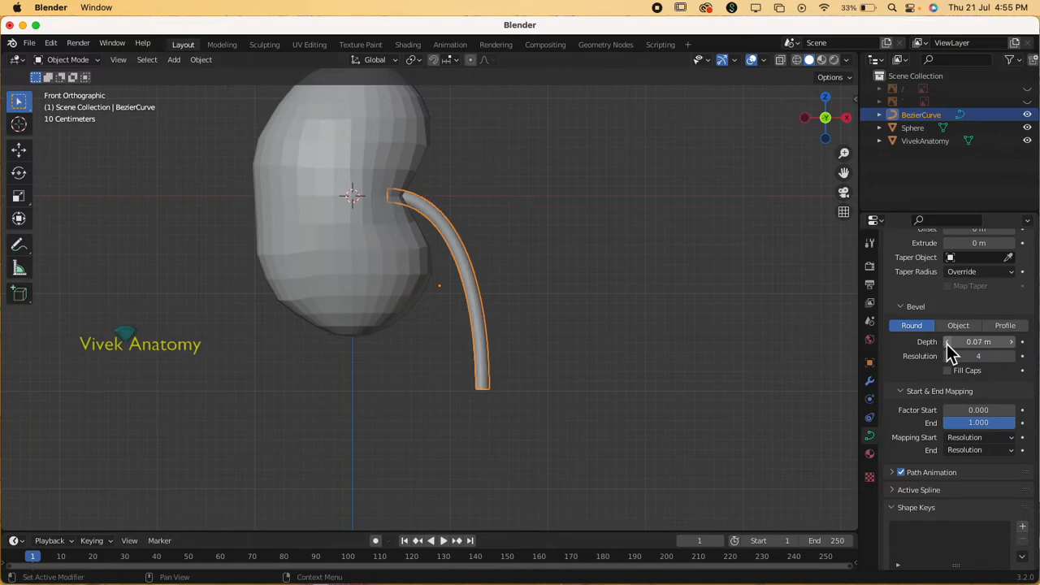
pyautogui.click(946, 343)
pyautogui.click(482, 350)
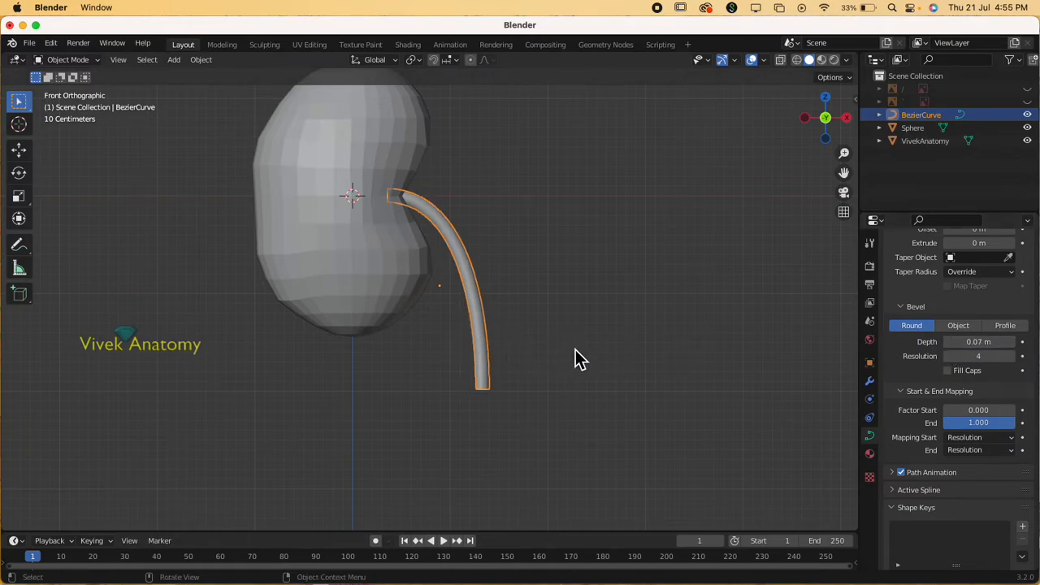
# Step: In Edit Mode, taper the tube's lower end by shrinking the radius of its end control point by a factor of about 0.33
pyautogui.scroll(1, 577, 349)
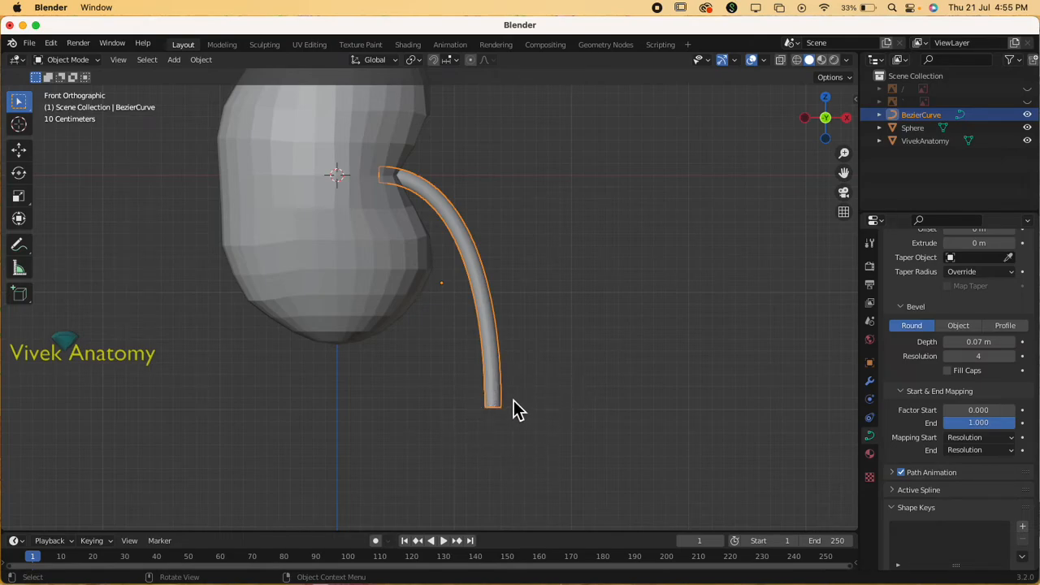
pyautogui.press('Tab')
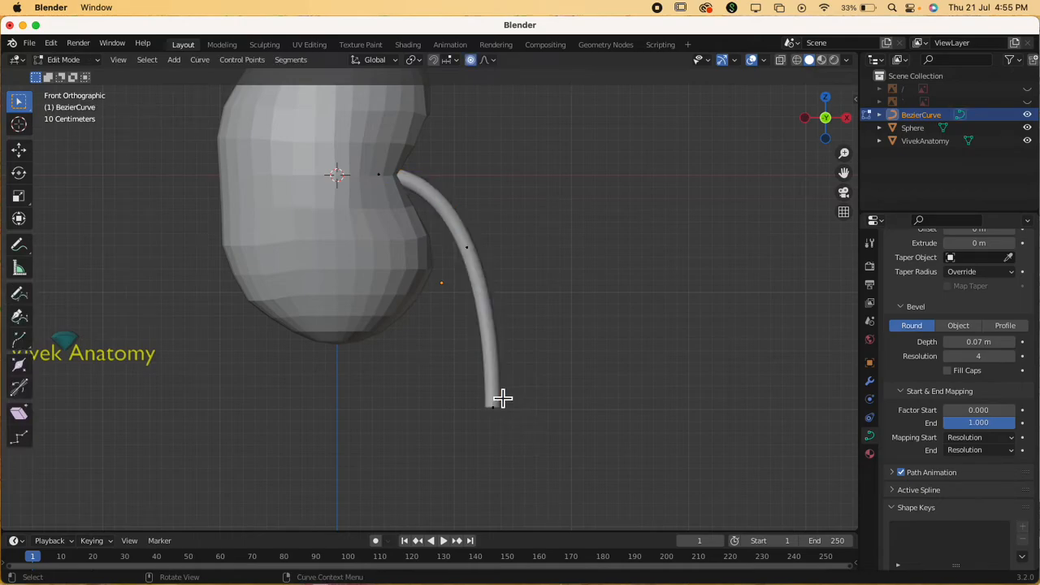
pyautogui.click(497, 410)
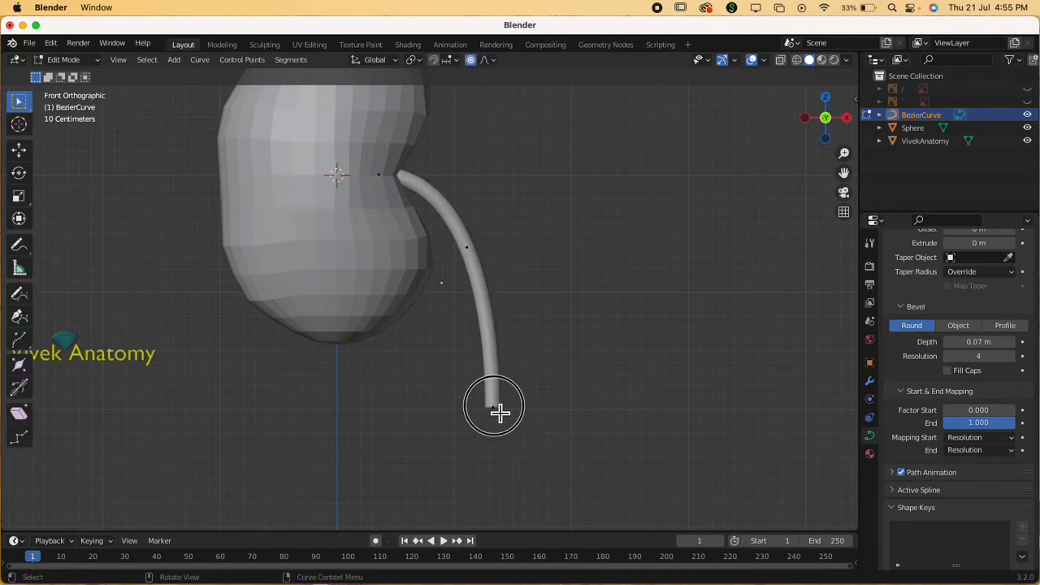
pyautogui.scroll(-1, 546, 445)
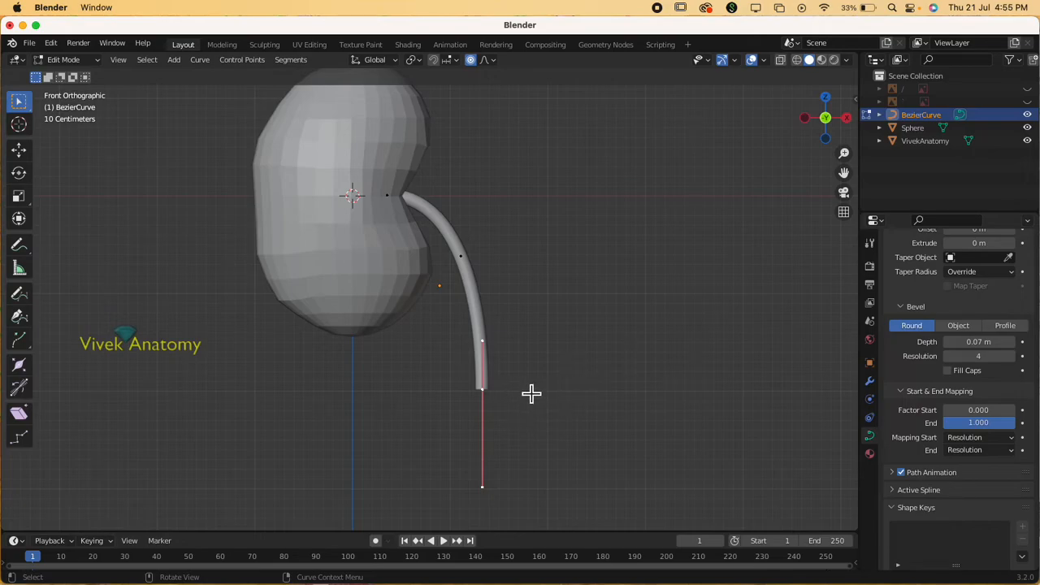
pyautogui.press('s')
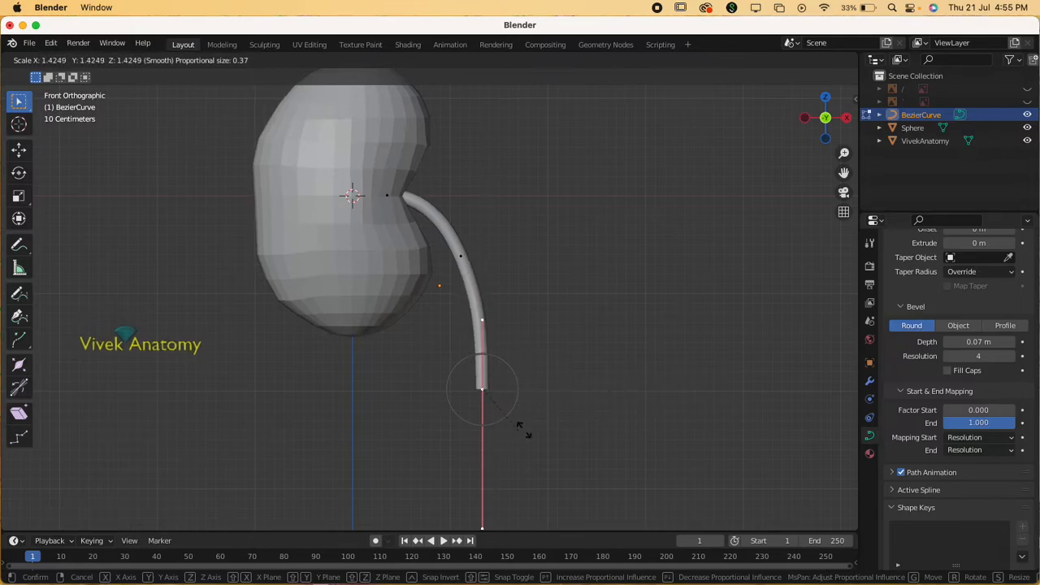
pyautogui.click(492, 427)
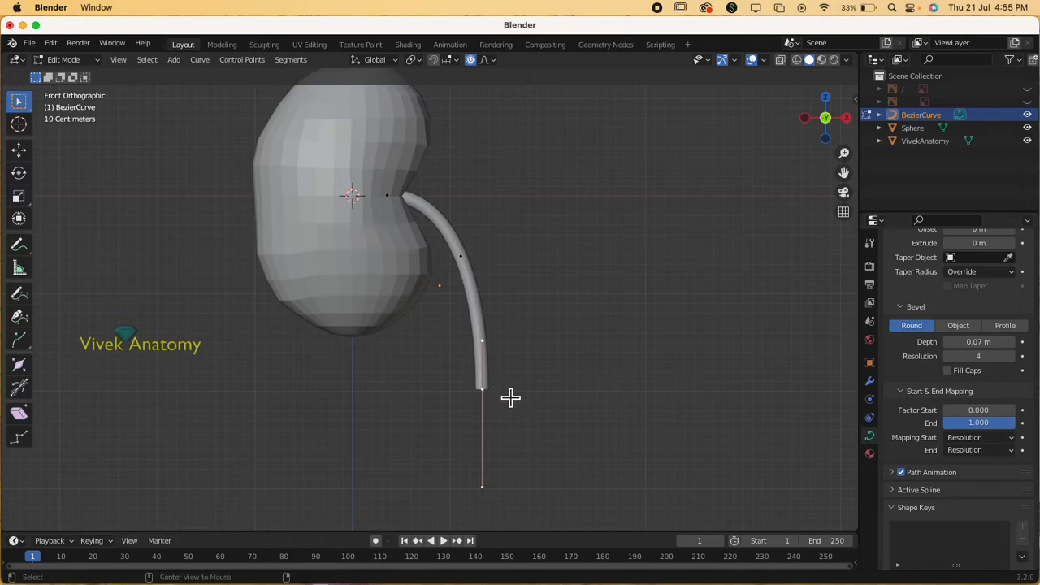
pyautogui.hotkey('alt', 's')
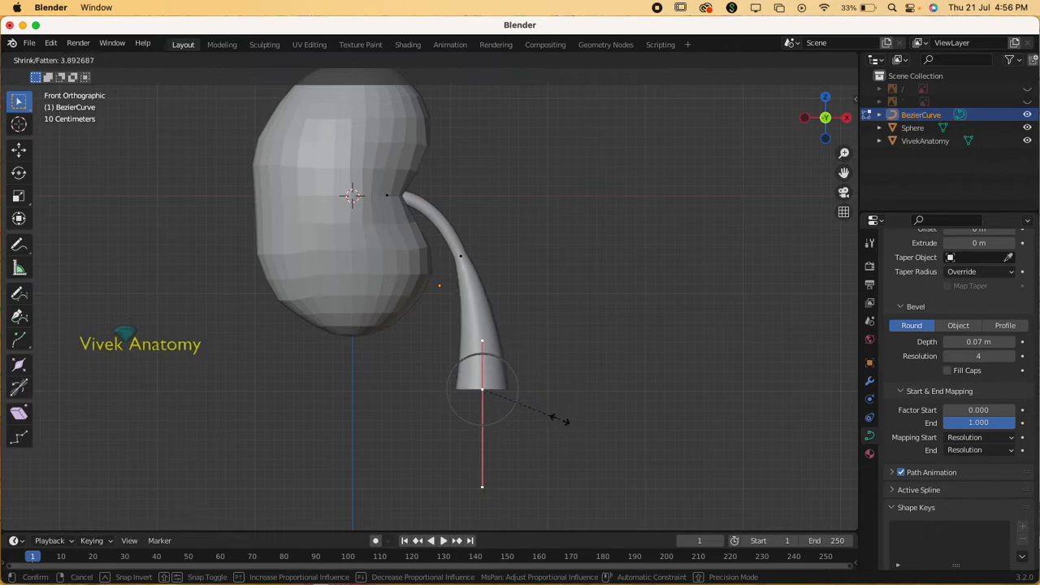
pyautogui.click(482, 391)
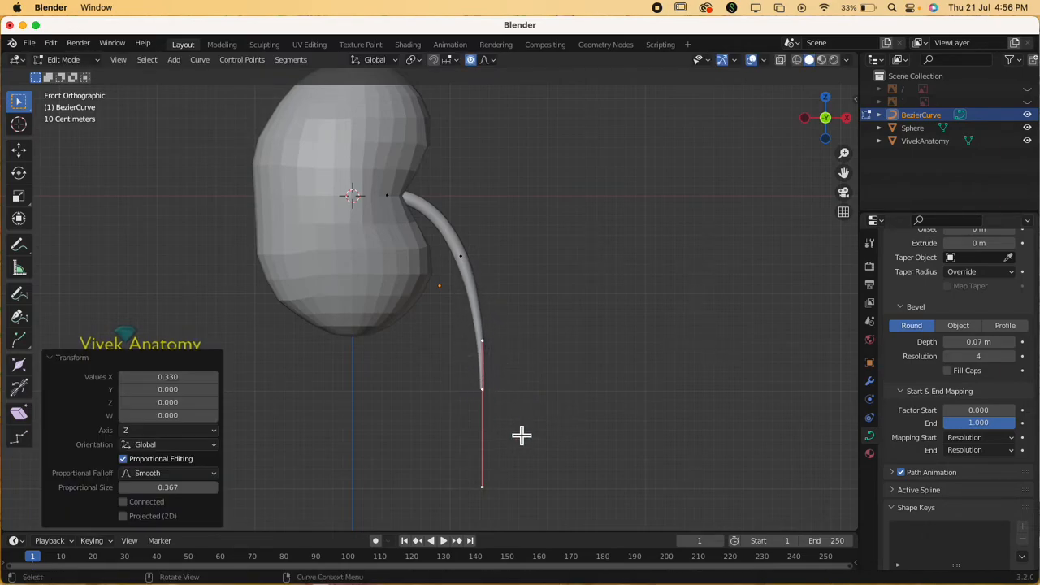
# Step: Fatten the tube's upper end at the kidney's notch by a factor of about 1.88 and deselect the point
pyautogui.click(396, 198)
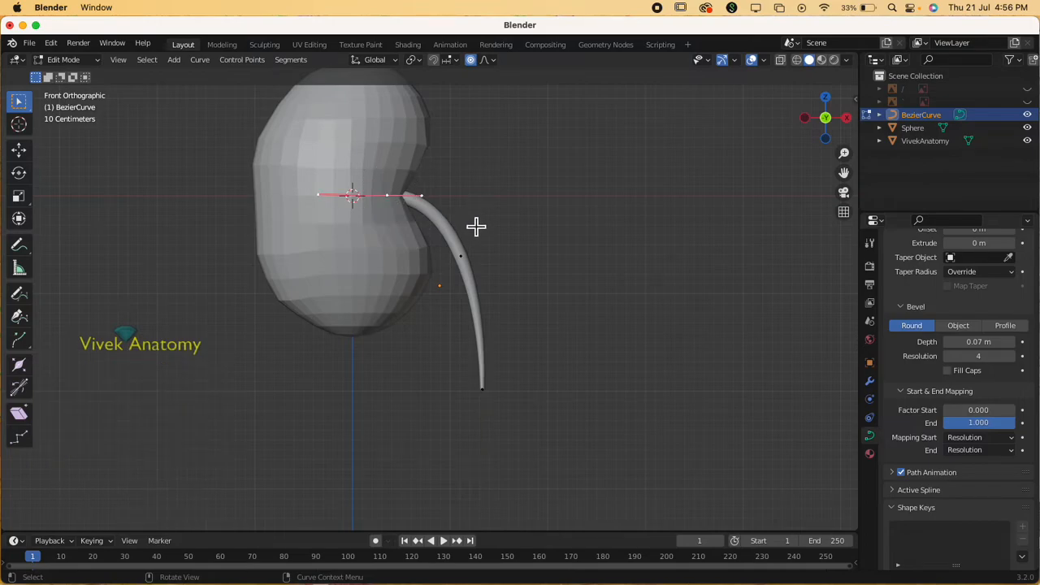
pyautogui.hotkey('alt', 's')
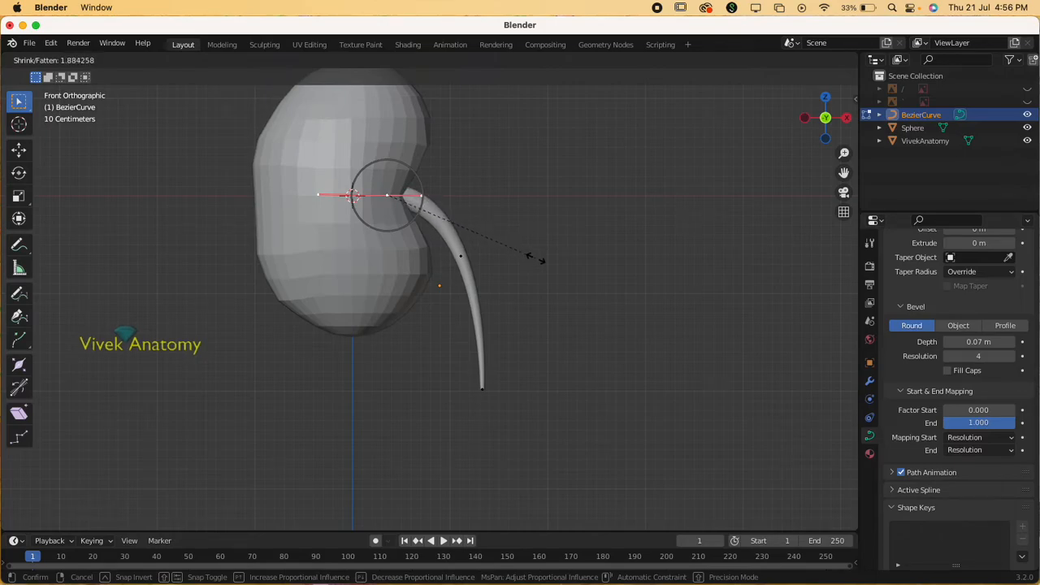
pyautogui.click(533, 258)
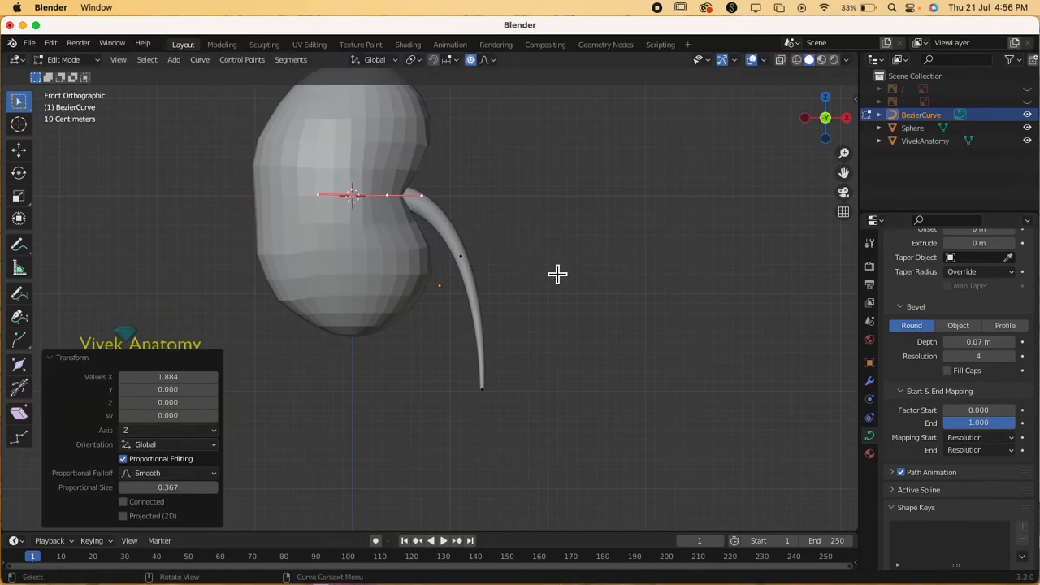
pyautogui.click(556, 280)
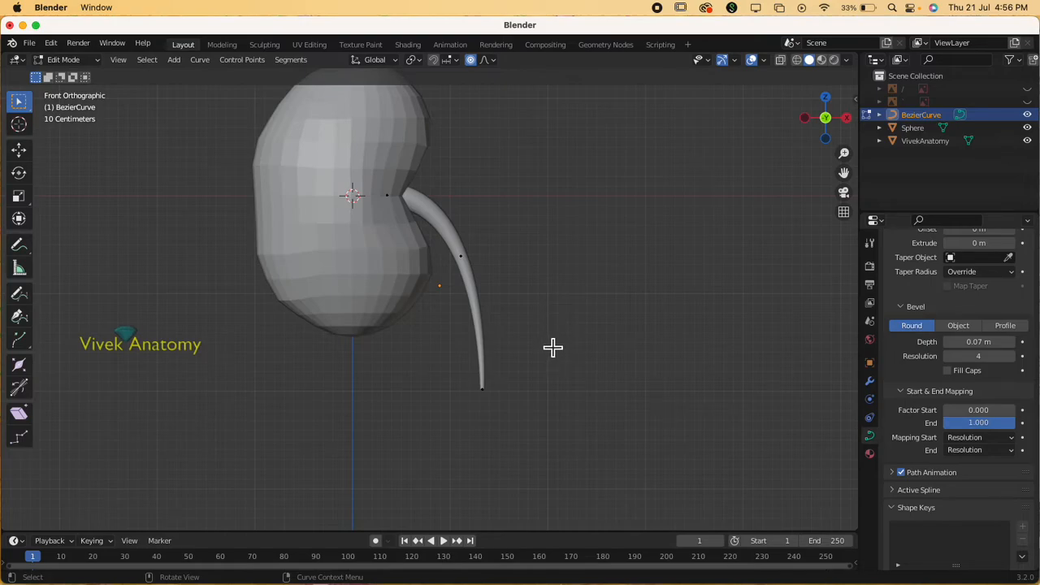
# Step: Move the tube's middle control point about 0.027 m along X and -0.04 m along Z, and rotate its handles
pyautogui.click(471, 269)
pyautogui.press('g')
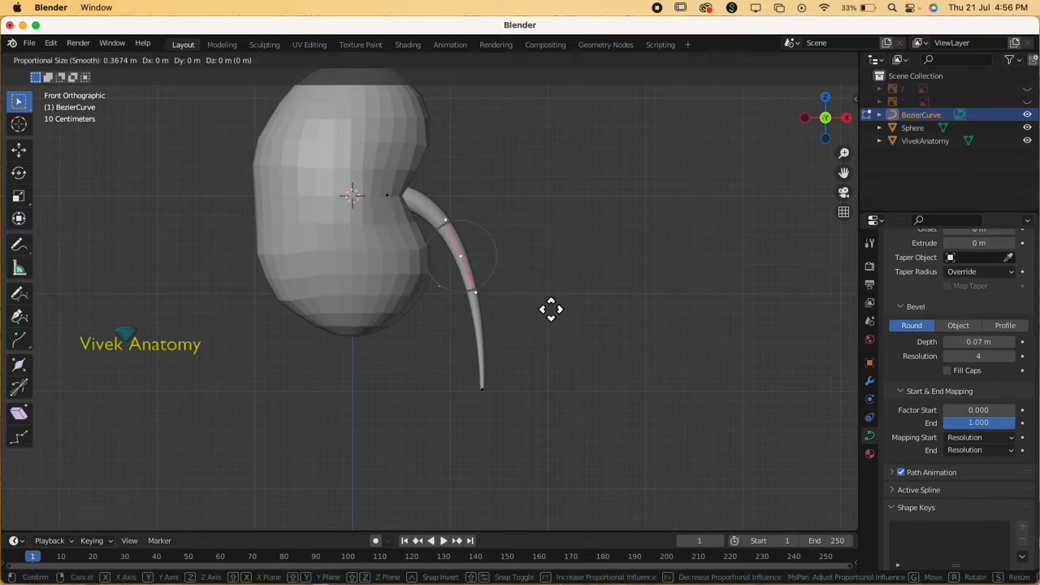
pyautogui.click(553, 314)
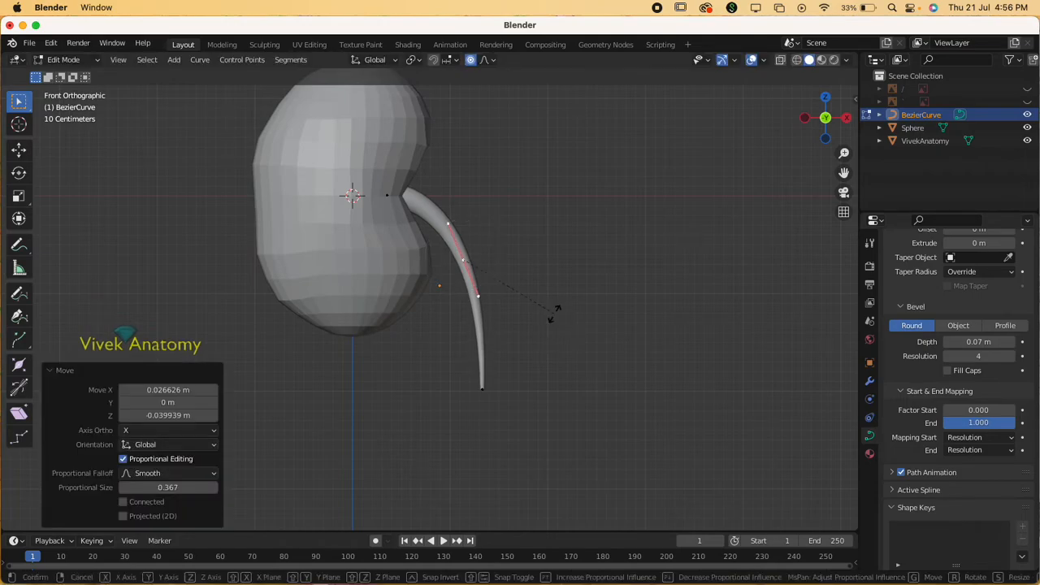
pyautogui.press('r')
pyautogui.click(526, 329)
# Step: Move the tube's lower end point toward the kidney, about -0.146 m along X and 0.007 m along Z
pyautogui.click(484, 390)
pyautogui.press('g')
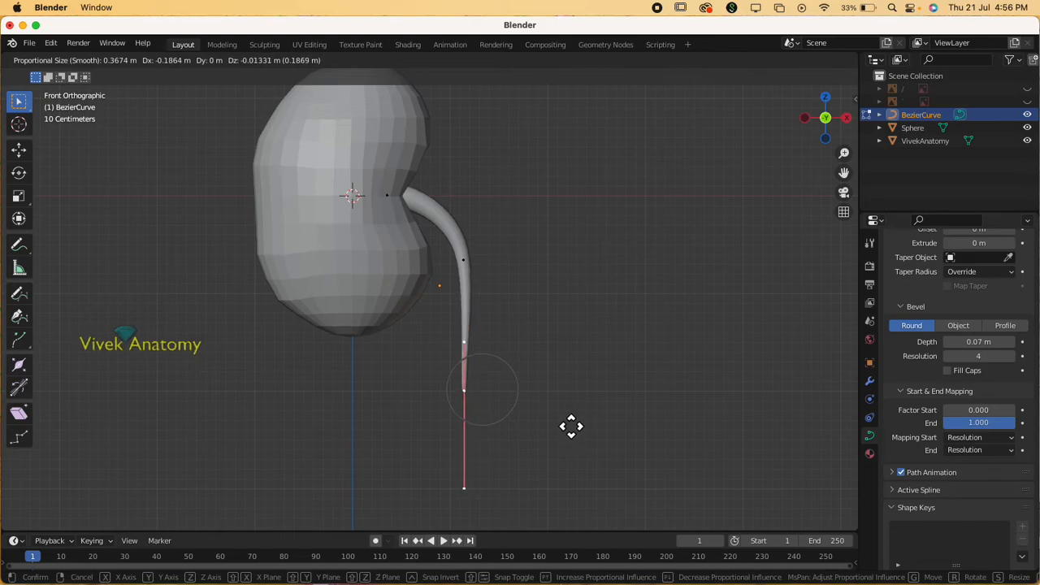
pyautogui.click(483, 390)
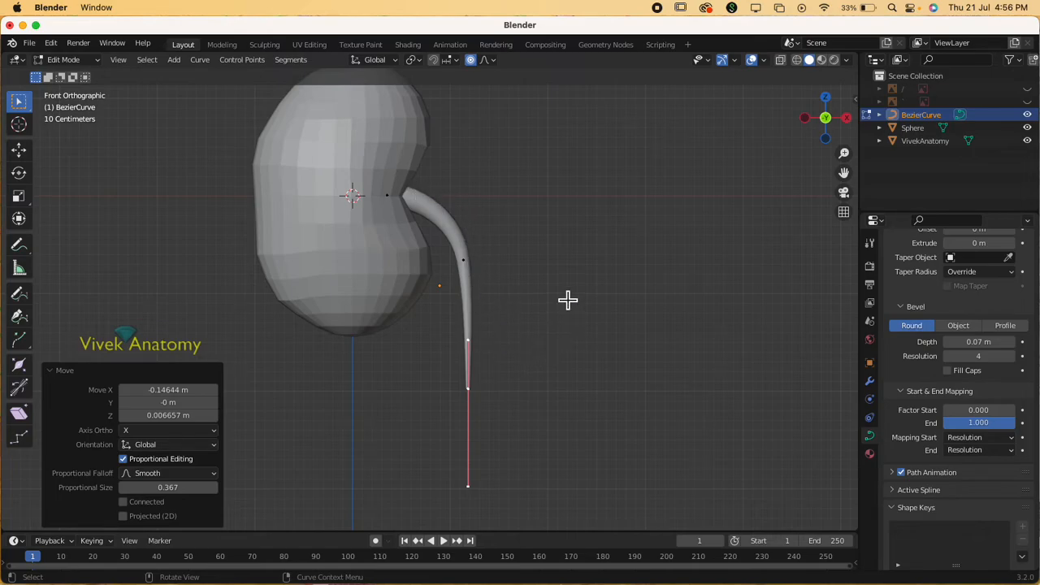
pyautogui.press('super+z')
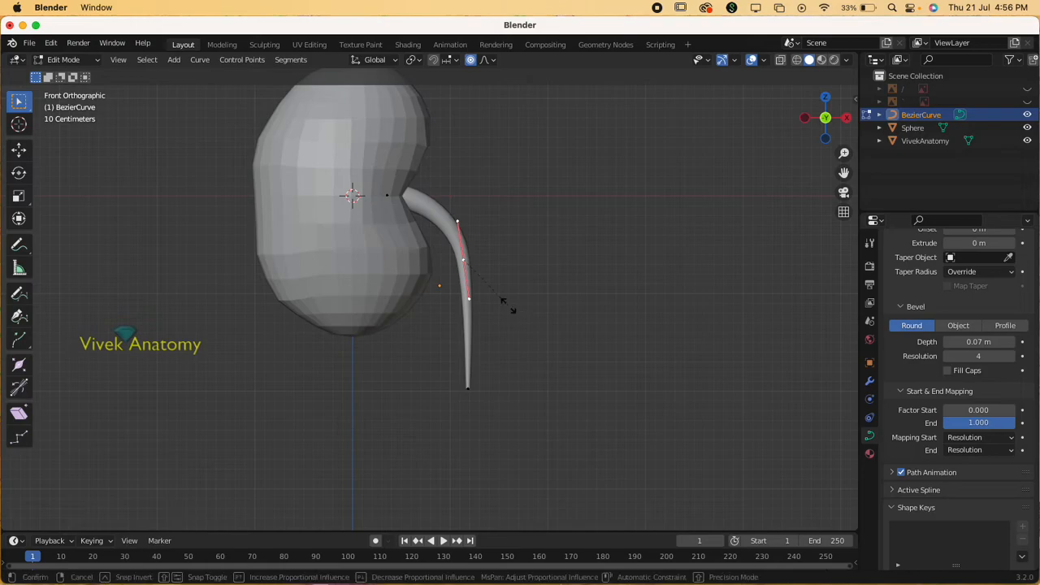
pyautogui.hotkey('alt', 's')
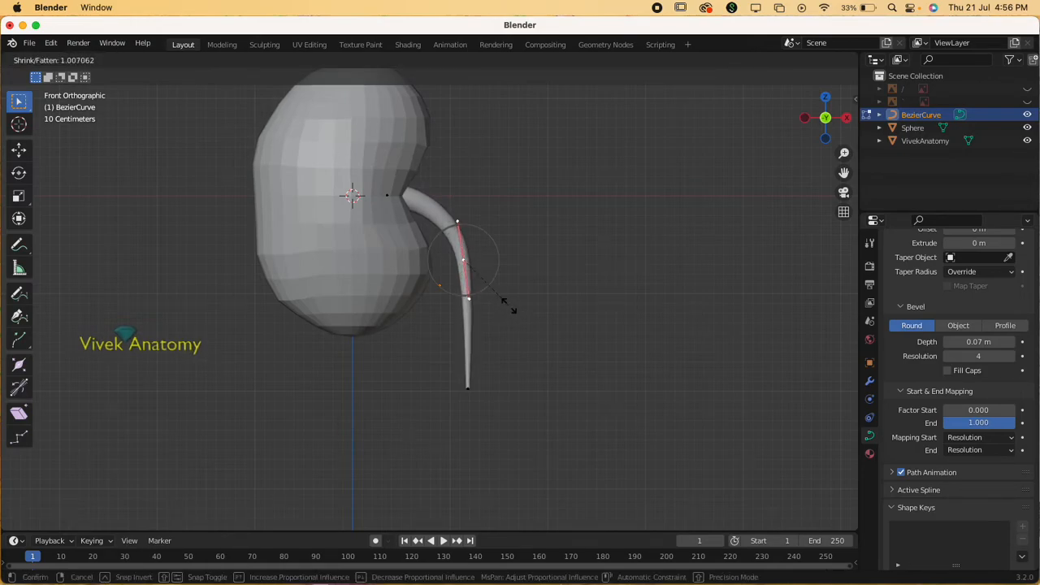
pyautogui.rightClick(470, 279)
pyautogui.click(542, 311)
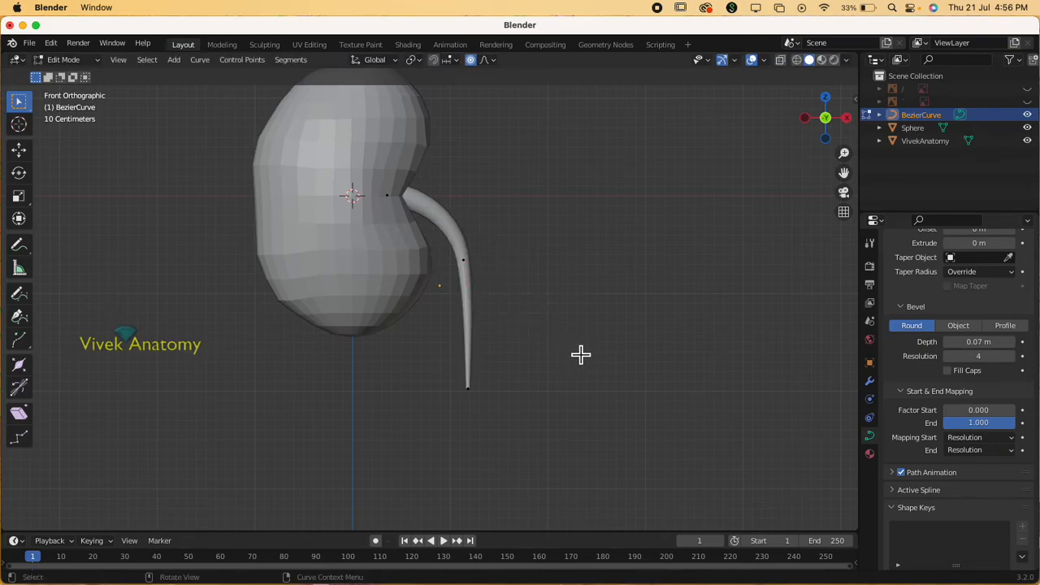
# Step: Finish editing the tube curve, deselect it, and enter Edit Mode on the kidney mesh
pyautogui.keyDown('shift'); pyautogui.moveTo(624, 311); pyautogui.dragTo(543, 399, button='middle'); pyautogui.keyUp('shift')
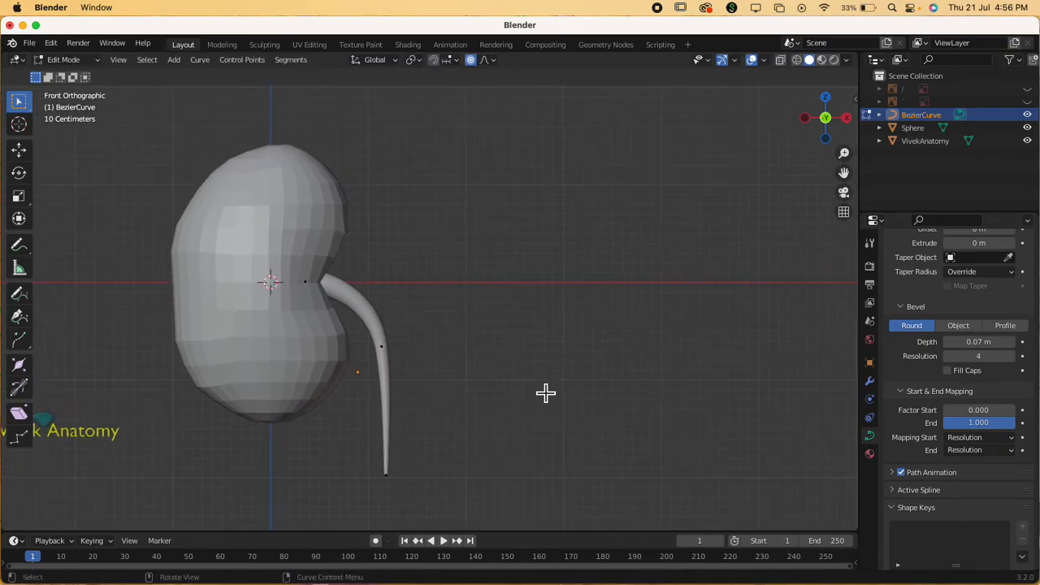
pyautogui.press('Tab')
pyautogui.click(542, 391)
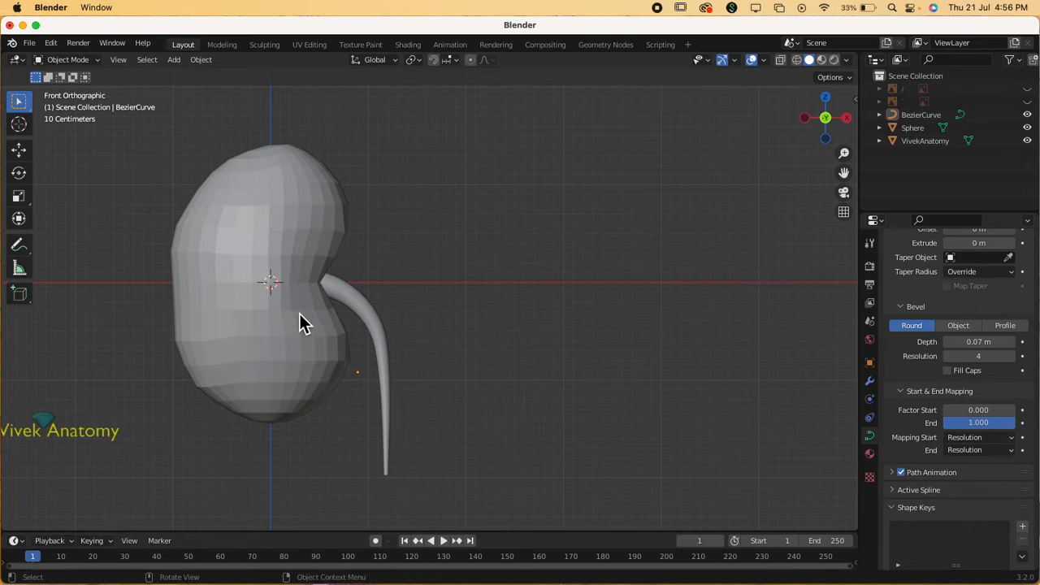
pyautogui.click(257, 331)
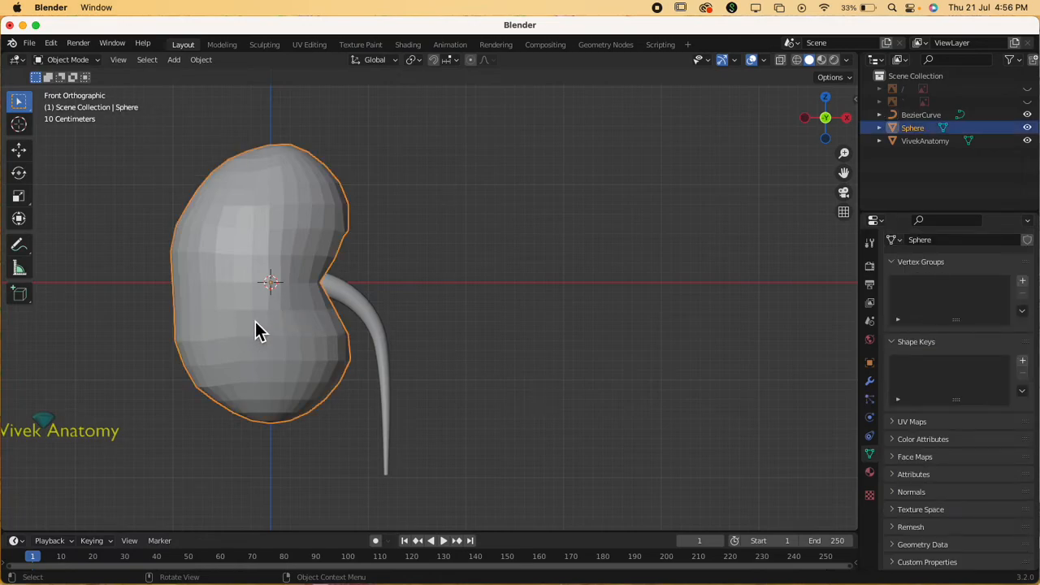
pyautogui.press('Tab')
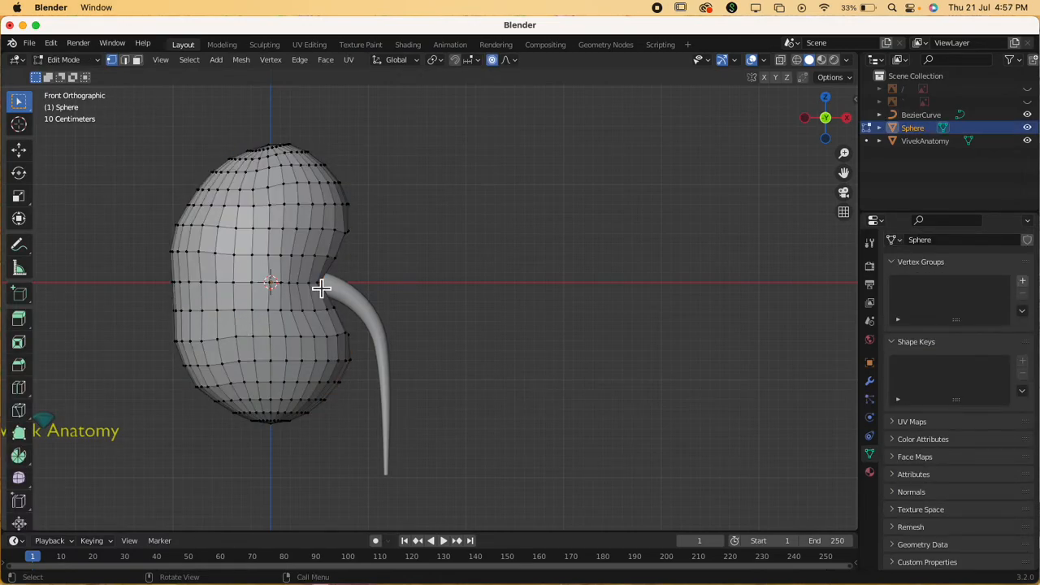
# Step: Using X-ray and circle select, move the vertices midway along the kidney's outer edge outward to round it, then return to solid Object Mode
pyautogui.click(780, 59)
pyautogui.press('c')
pyautogui.moveTo(168, 279); pyautogui.dragTo(190, 317)
pyautogui.press('Escape')
pyautogui.press('g')
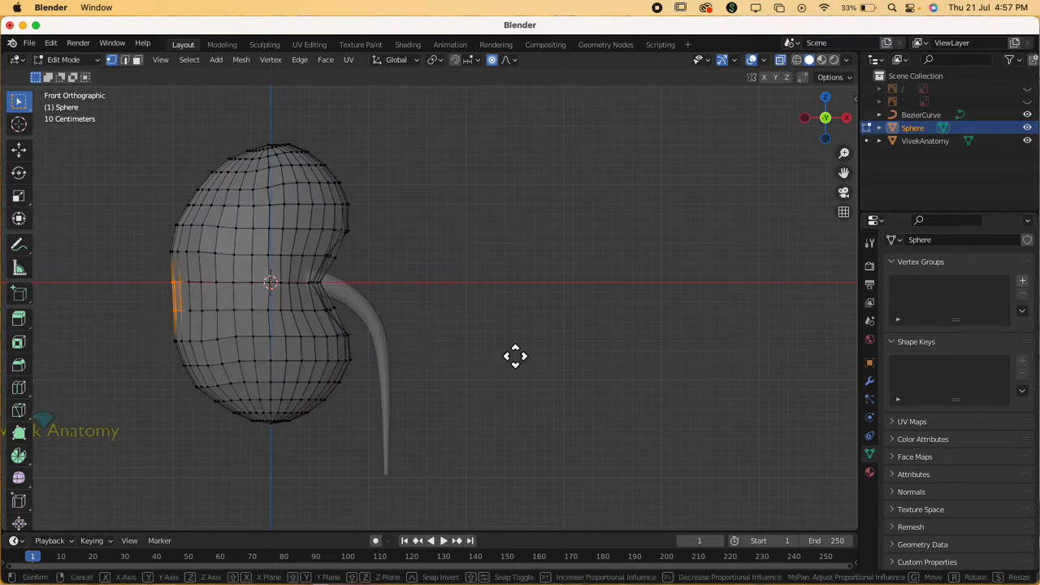
pyautogui.click(505, 357)
pyautogui.press('Tab')
pyautogui.hotkey('alt', 'z')
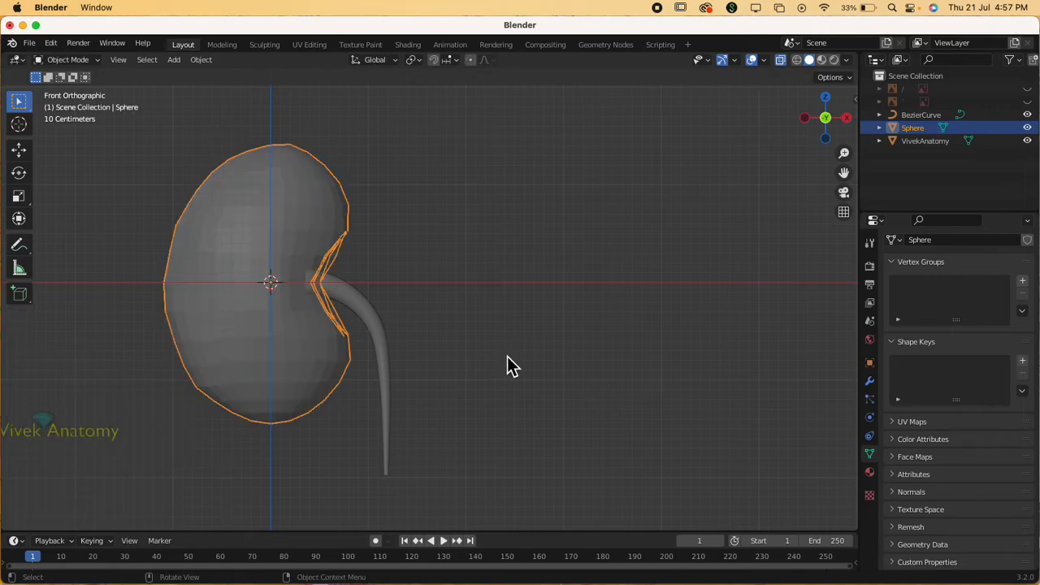
pyautogui.click(780, 60)
pyautogui.keyDown('shift'); pyautogui.moveTo(479, 322); pyautogui.dragTo(515, 290, button='middle'); pyautogui.keyUp('shift')
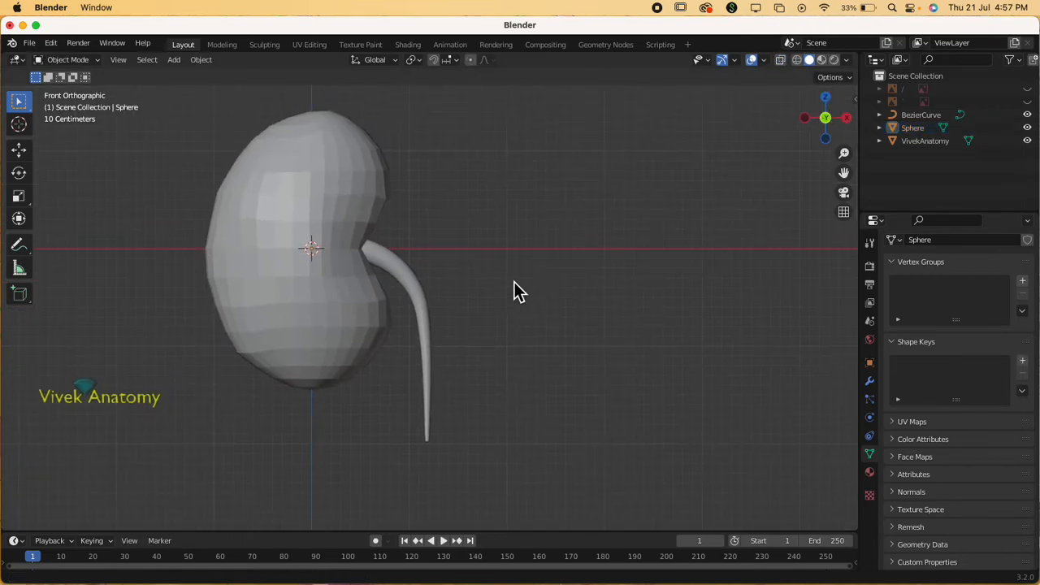
# Step: Copy the kidney mesh and paste a duplicate in place, working in front view
pyautogui.click(424, 299)
pyautogui.moveTo(603, 265); pyautogui.dragTo(555, 373, button='middle')
pyautogui.click(502, 283)
pyautogui.press('`')
pyautogui.click(546, 280)
pyautogui.scroll(-3, 556, 373)
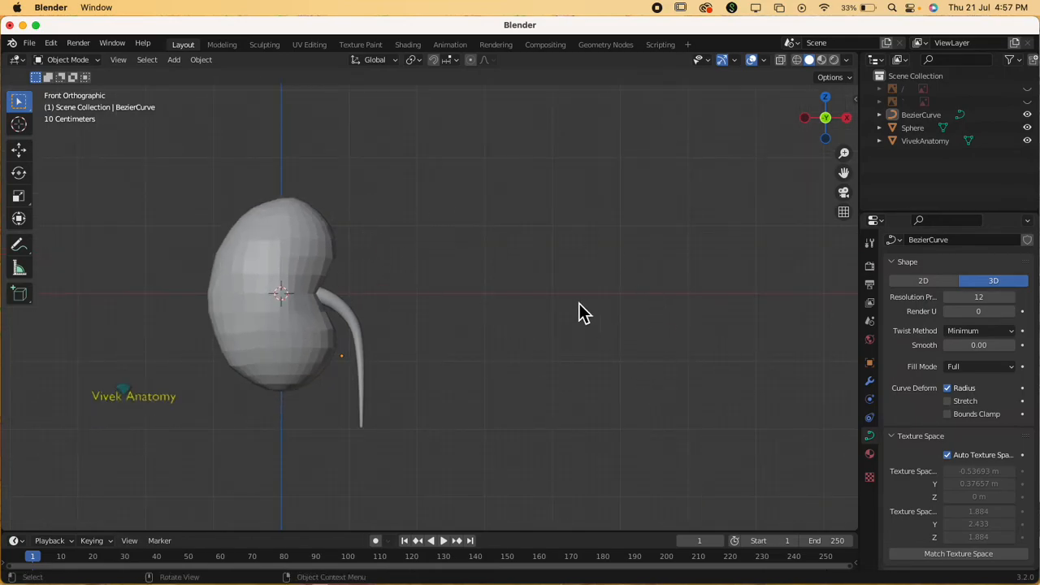
pyautogui.click(307, 341)
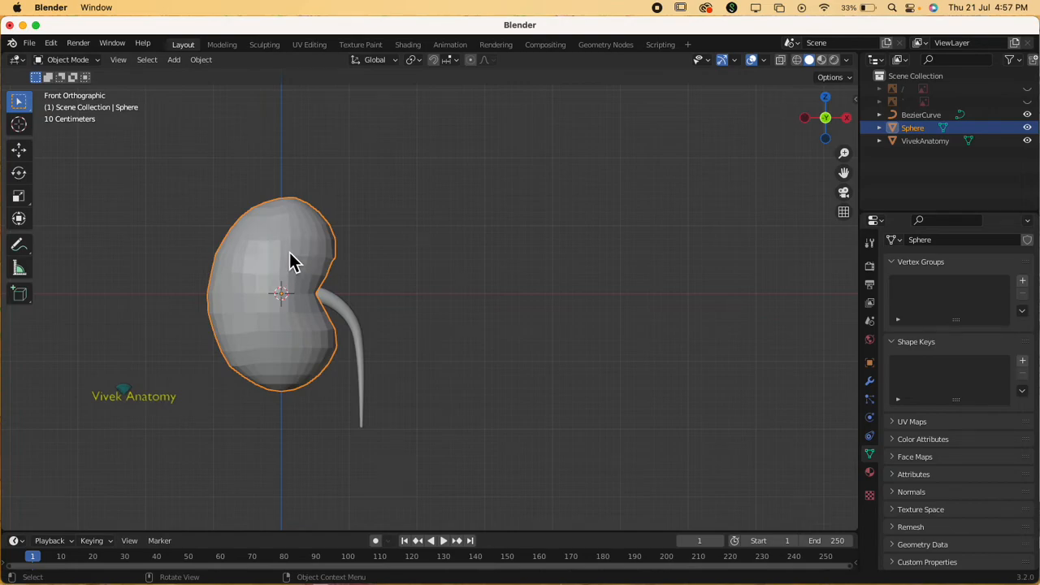
pyautogui.press('super+c')
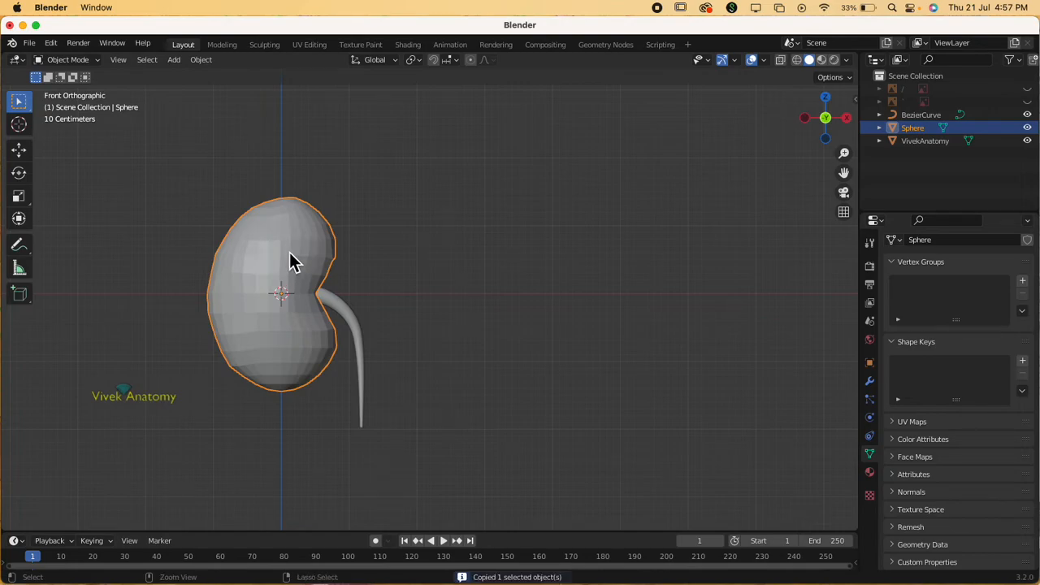
pyautogui.press('super+v')
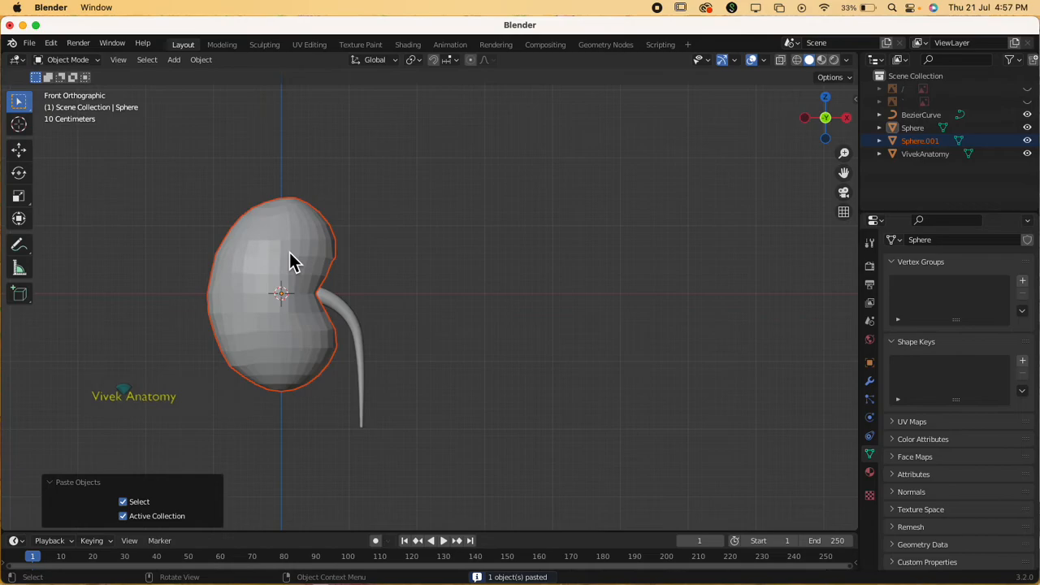
# Step: Rename the original kidney object, Sphere, as "R kidney"
pyautogui.click(294, 261)
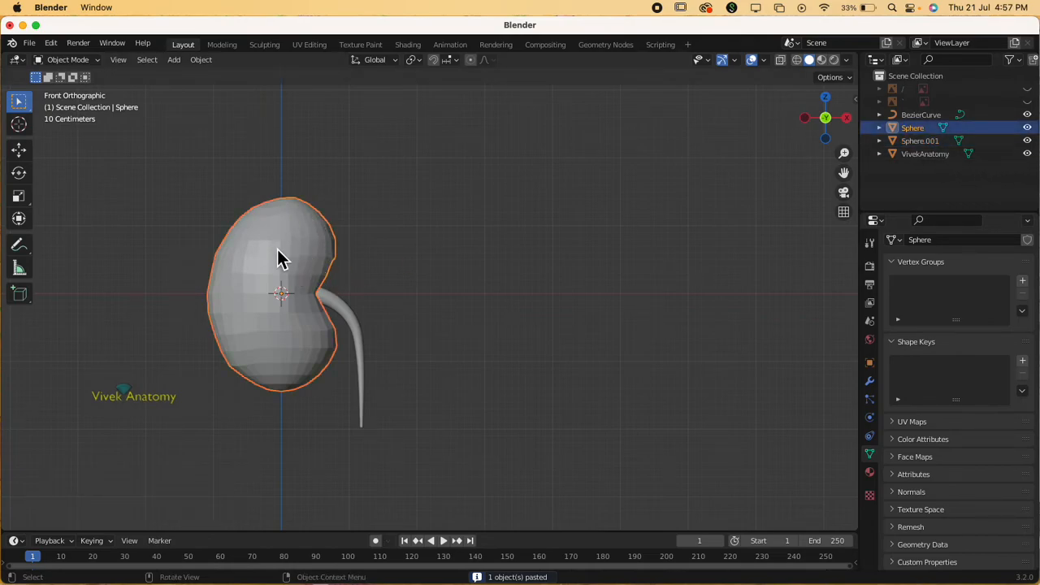
pyautogui.click(916, 144)
pyautogui.click(919, 133)
pyautogui.click(921, 139)
pyautogui.click(924, 130)
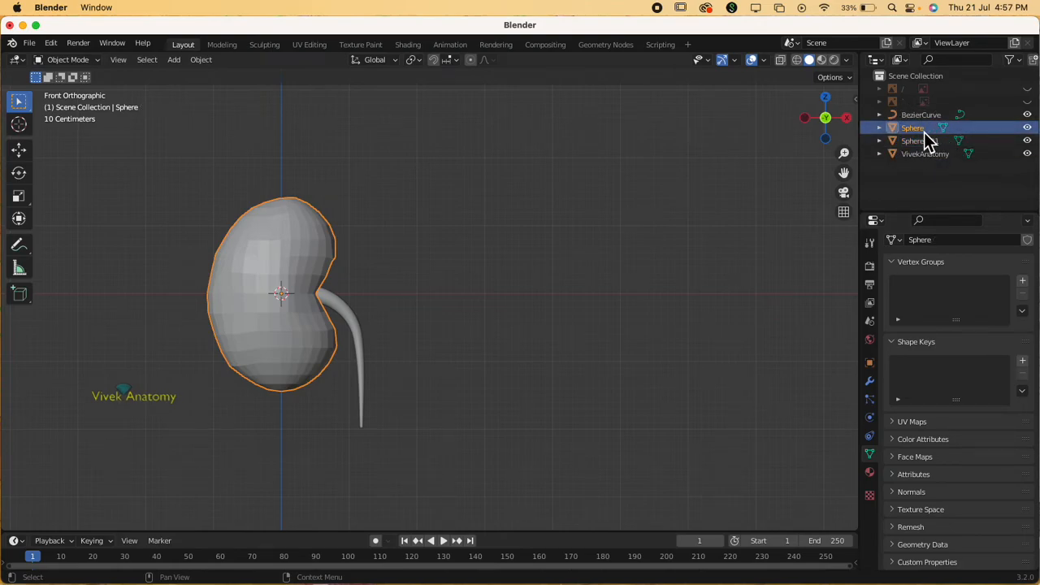
pyautogui.doubleClick(922, 129)
pyautogui.write('K')
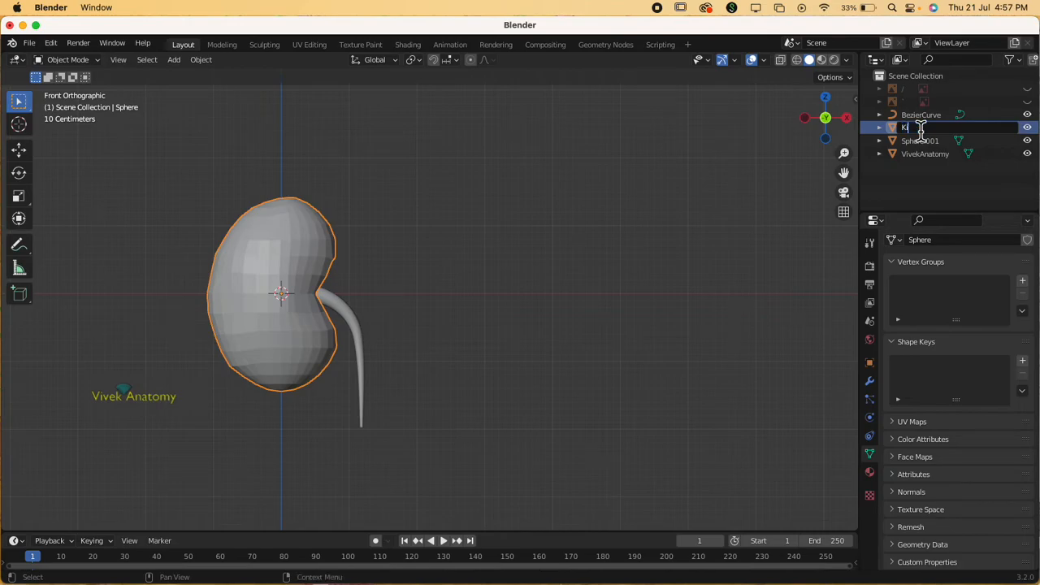
pyautogui.write('R kidney')
pyautogui.press('Return')
# Step: Rename the pasted kidney copy as "L Kidney" and deselect it
pyautogui.doubleClick(924, 142)
pyautogui.write('L')
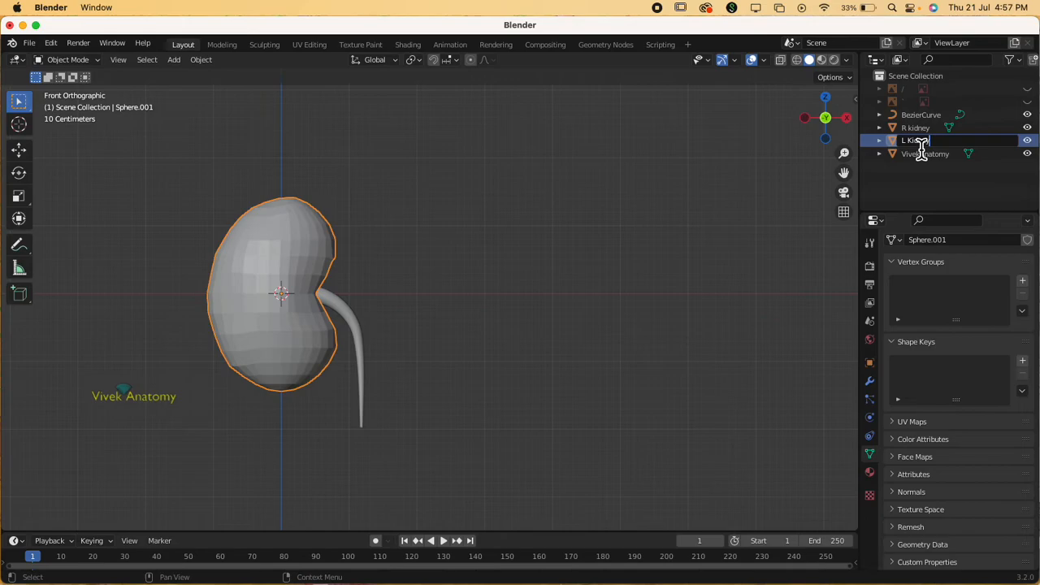
pyautogui.press('Return')
pyautogui.click(682, 198)
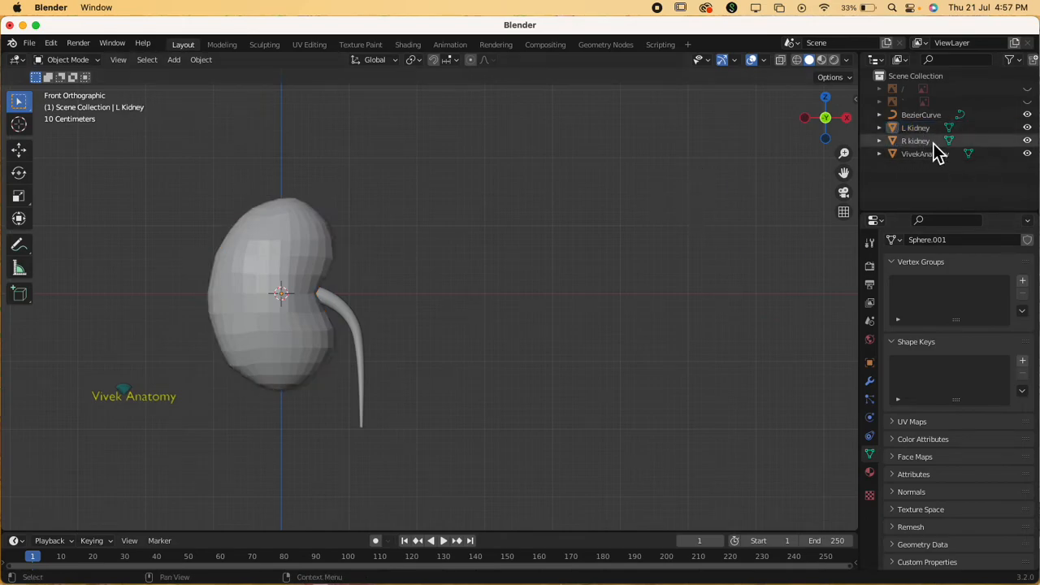
# Step: Move L Kidney away from the original, about 3.69 m along X and -0.086 m along Z
pyautogui.click(915, 128)
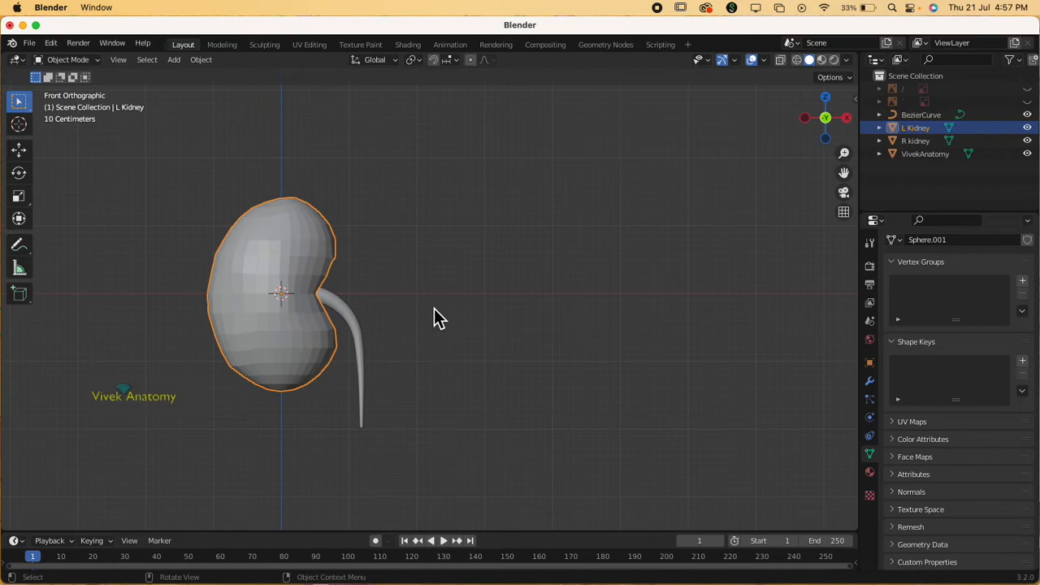
pyautogui.hotkey('shift', 'd')
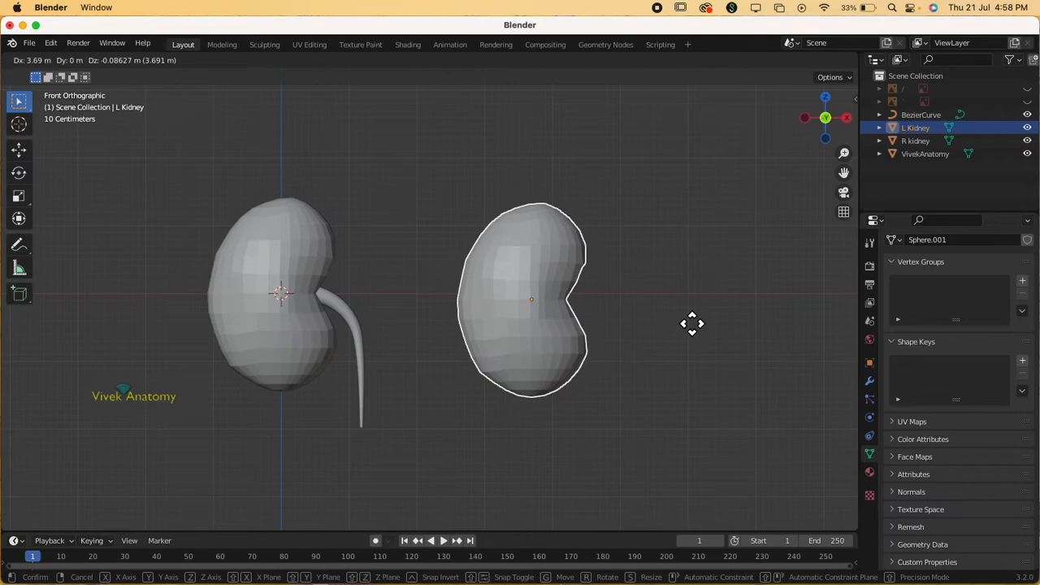
pyautogui.click(691, 324)
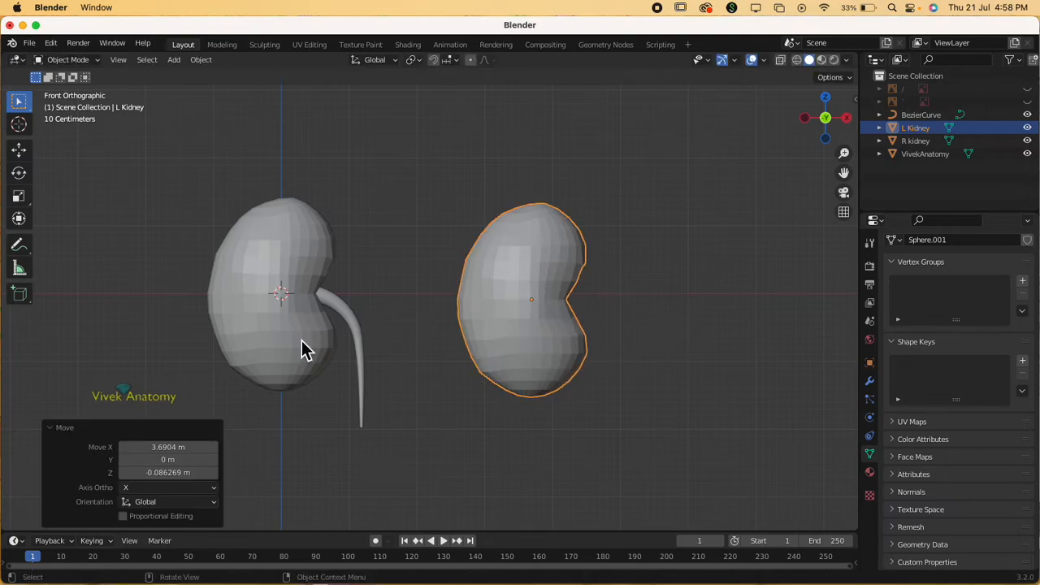
# Step: Rotate L Kidney 180° about the global Z axis so its notch faces the other kidney
pyautogui.click(522, 282)
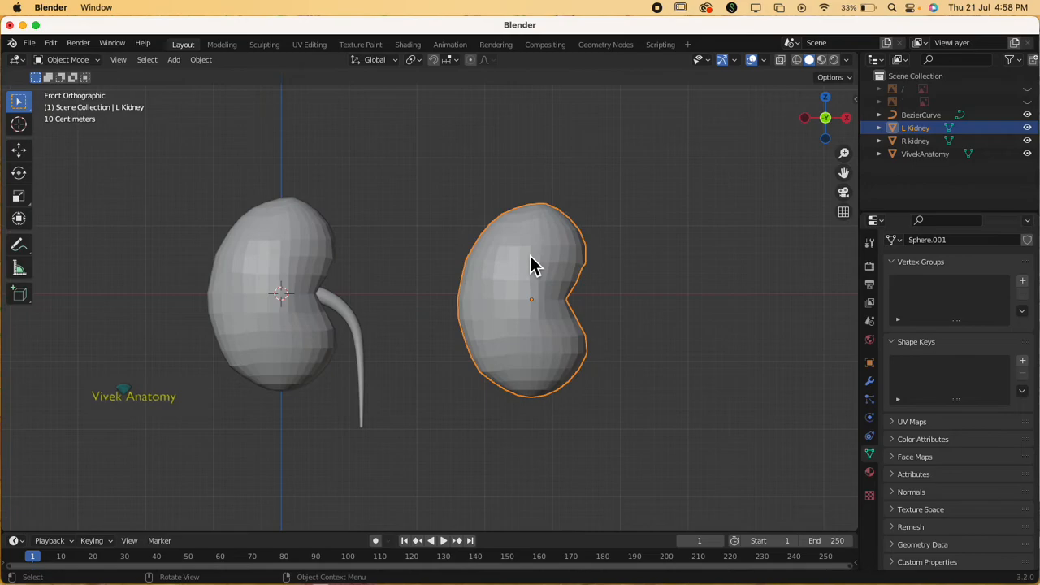
pyautogui.click(529, 255)
pyautogui.press('r')
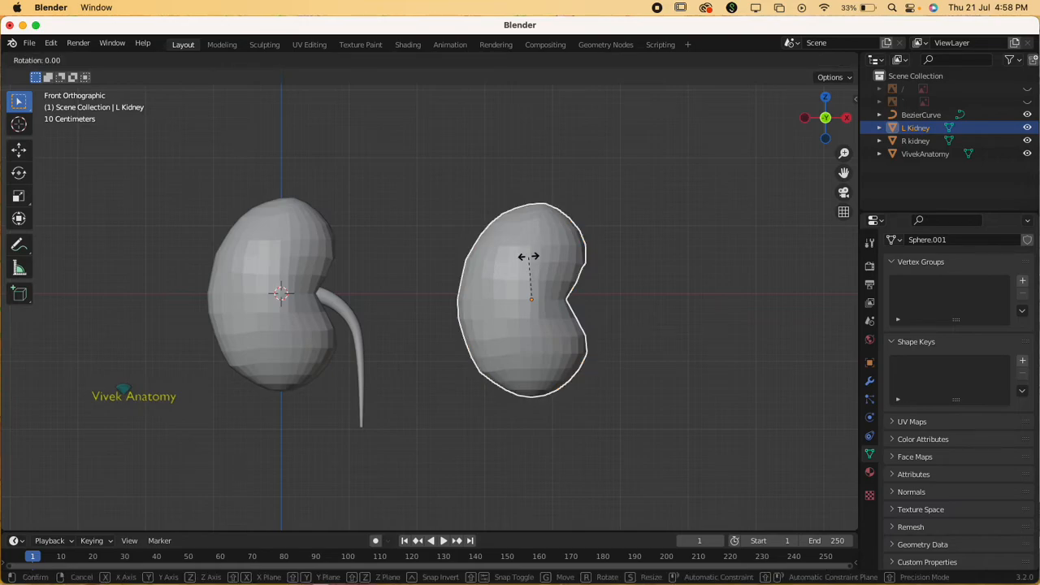
pyautogui.press('z')
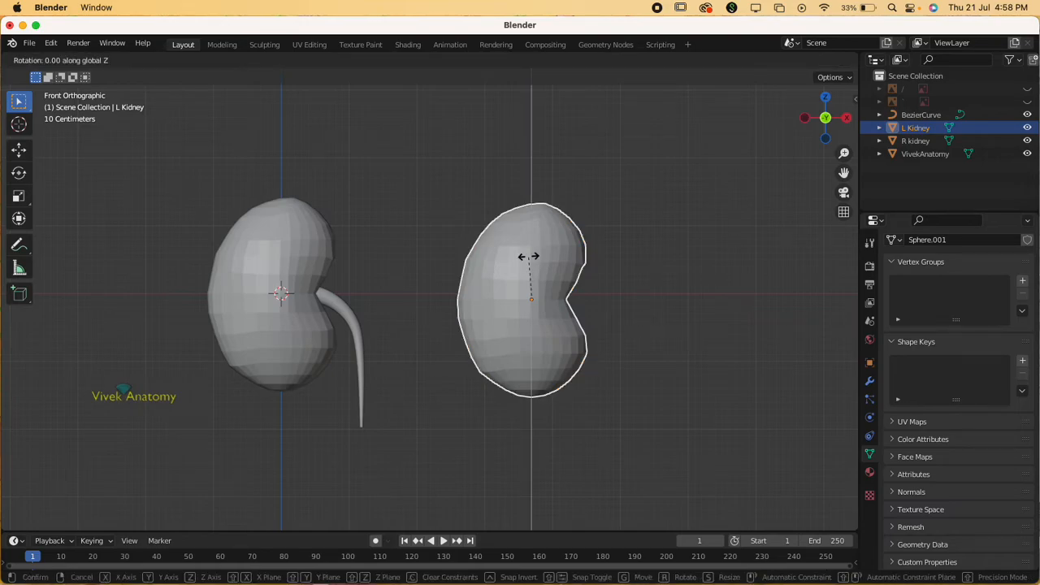
pyautogui.write('180')
pyautogui.press('Return')
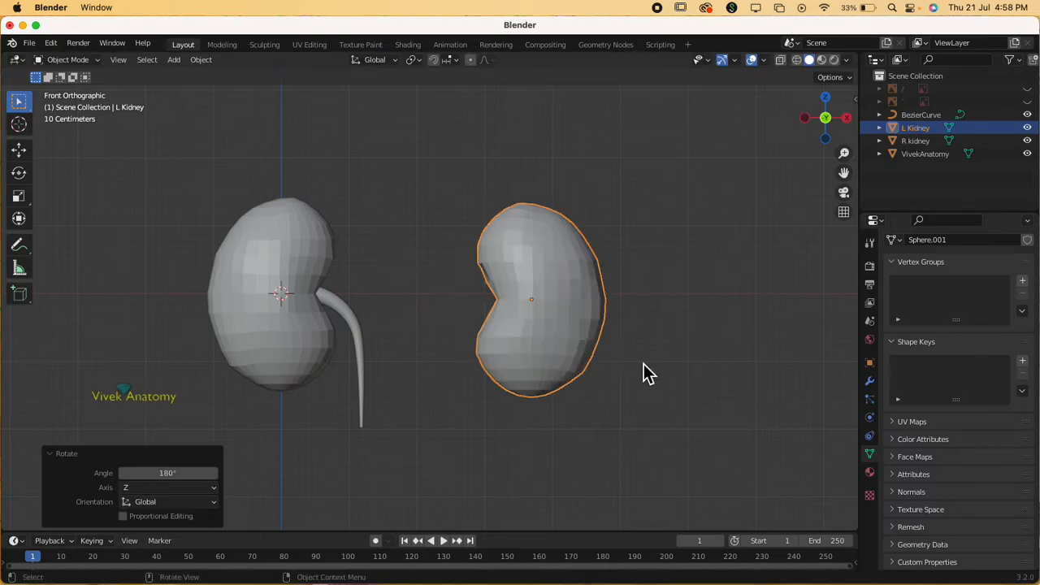
# Step: Copy the ureter-like Bezier tube at the R kidney's notch and paste a duplicate in place
pyautogui.scroll(-1, 647, 372)
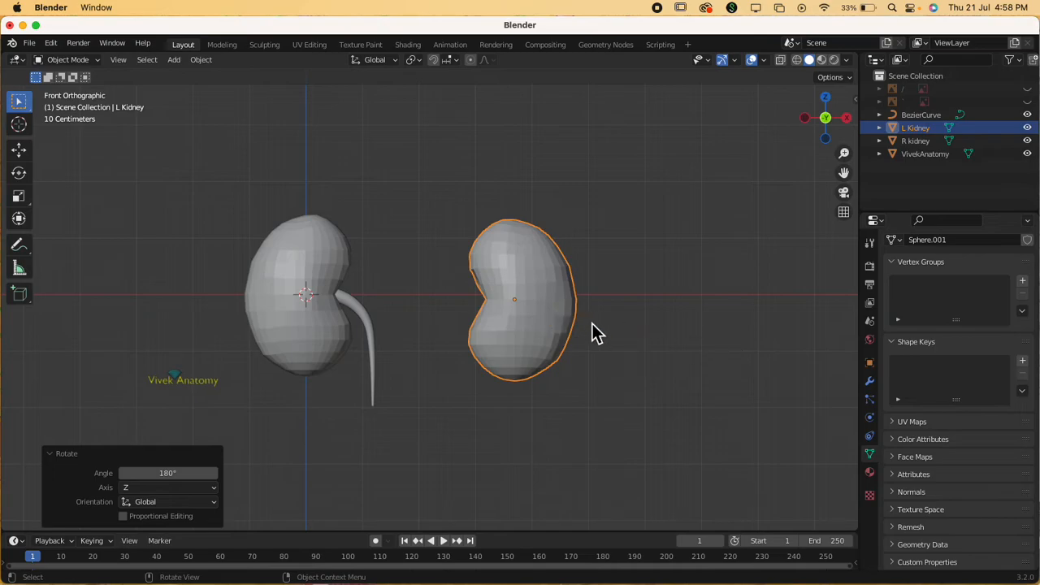
pyautogui.scroll(1, 601, 339)
pyautogui.keyDown('shift'); pyautogui.moveTo(661, 362); pyautogui.dragTo(661, 310, button='middle'); pyautogui.keyUp('shift')
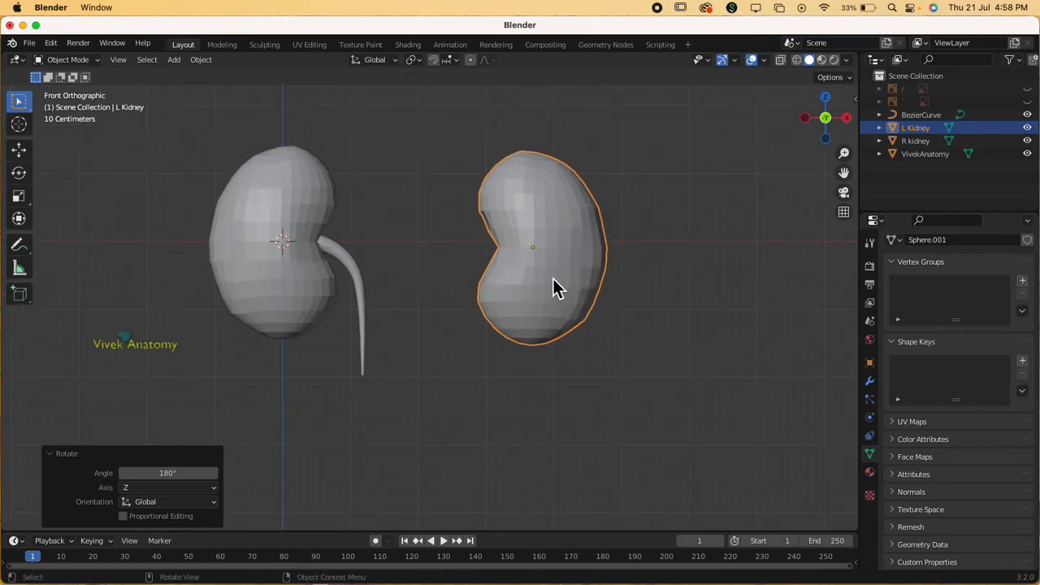
pyautogui.click(352, 278)
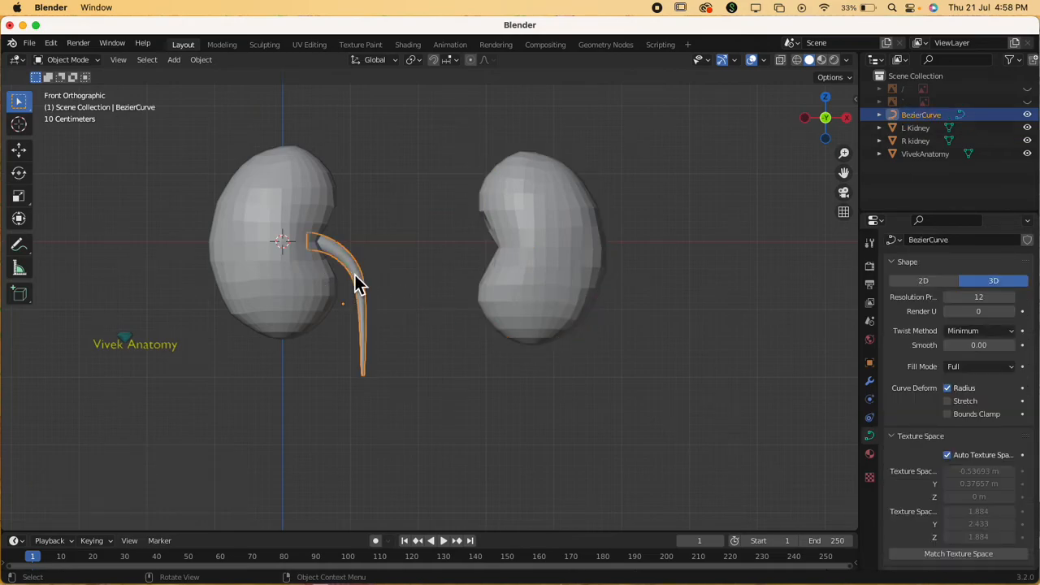
pyautogui.press('super+c')
pyautogui.press('super+v')
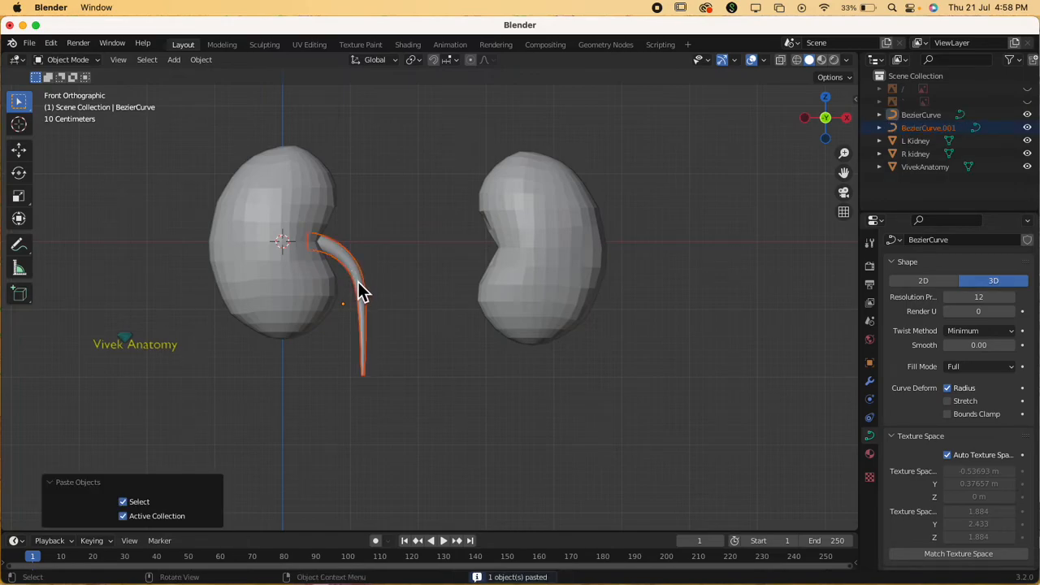
# Step: Rotate the pasted tube 180° about the global Z axis
pyautogui.press('r')
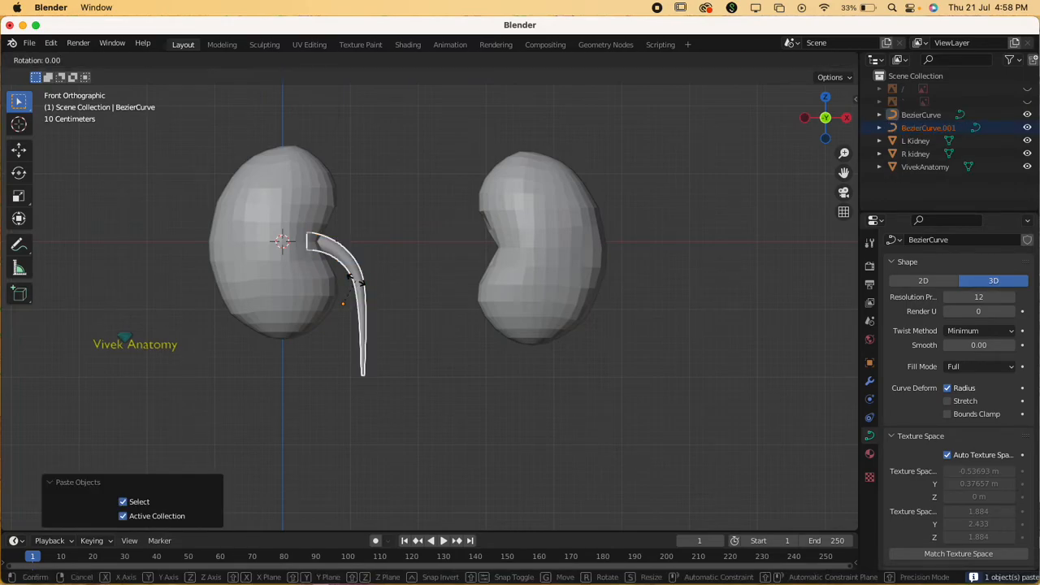
pyautogui.press('z')
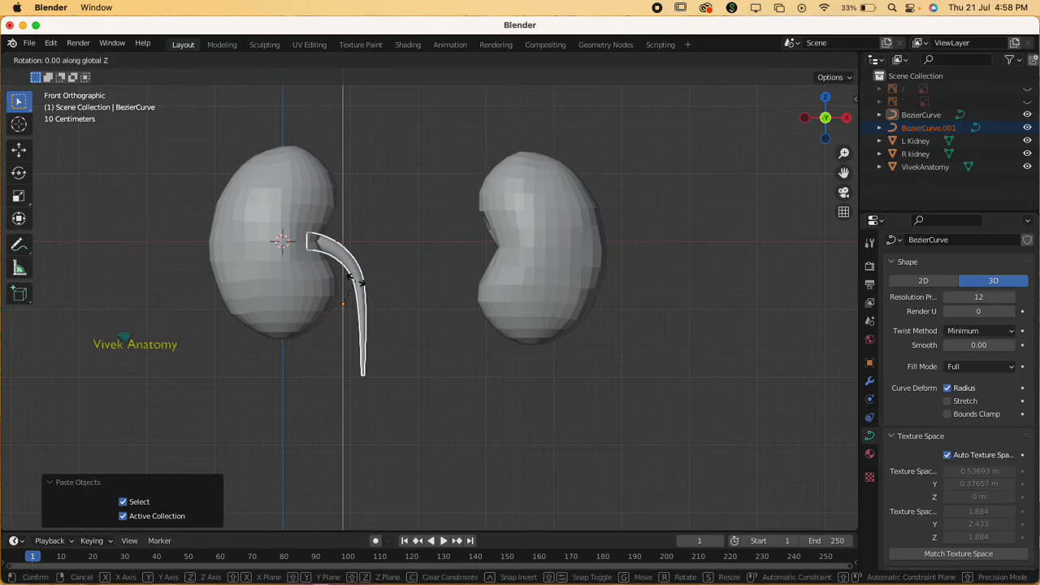
pyautogui.write('180')
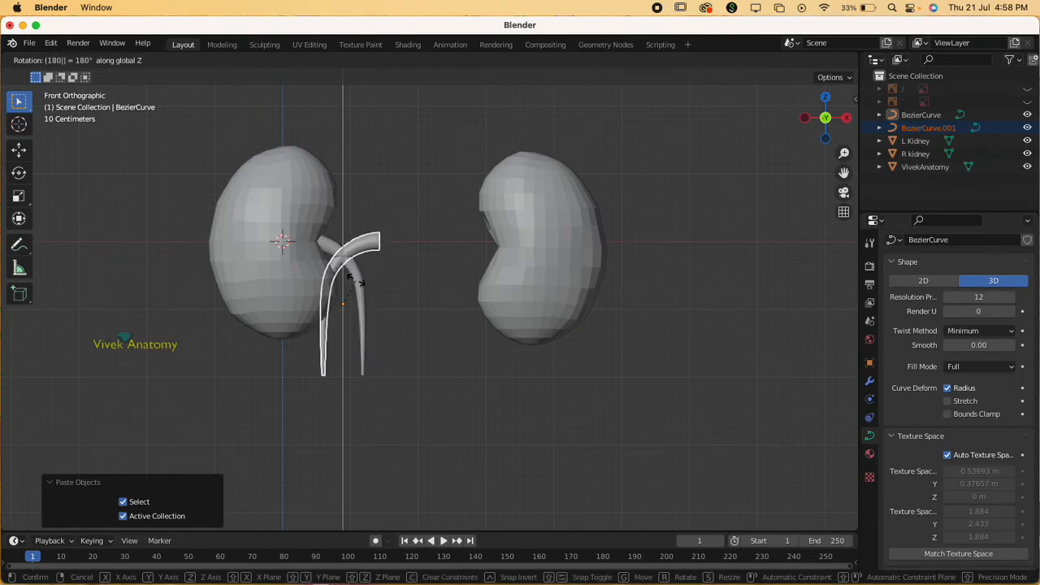
pyautogui.press('Return')
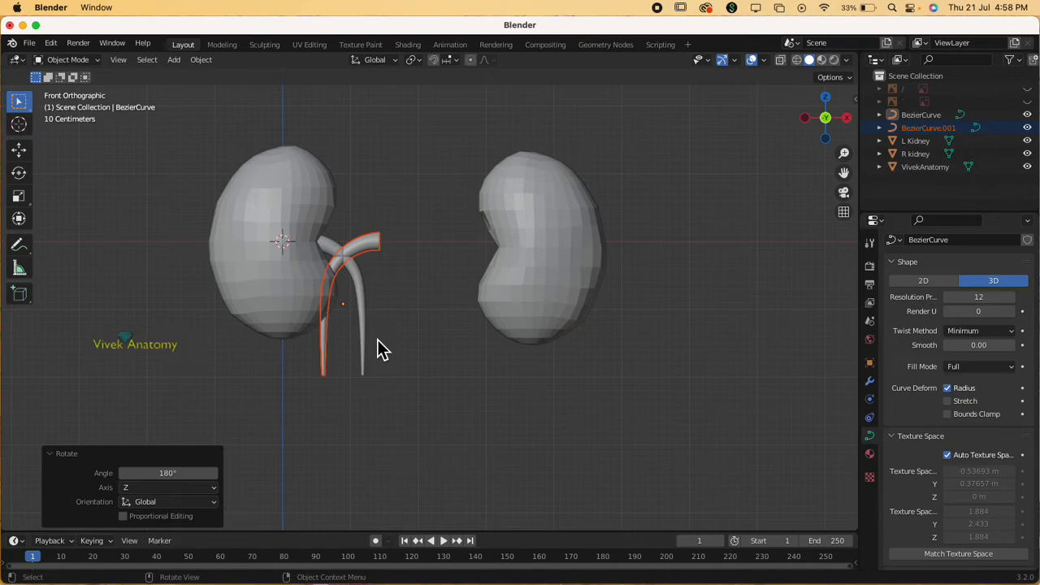
# Step: Move the rotated ureter copy along the global X axis until its upper end meets the L kidney's notch
pyautogui.press('g')
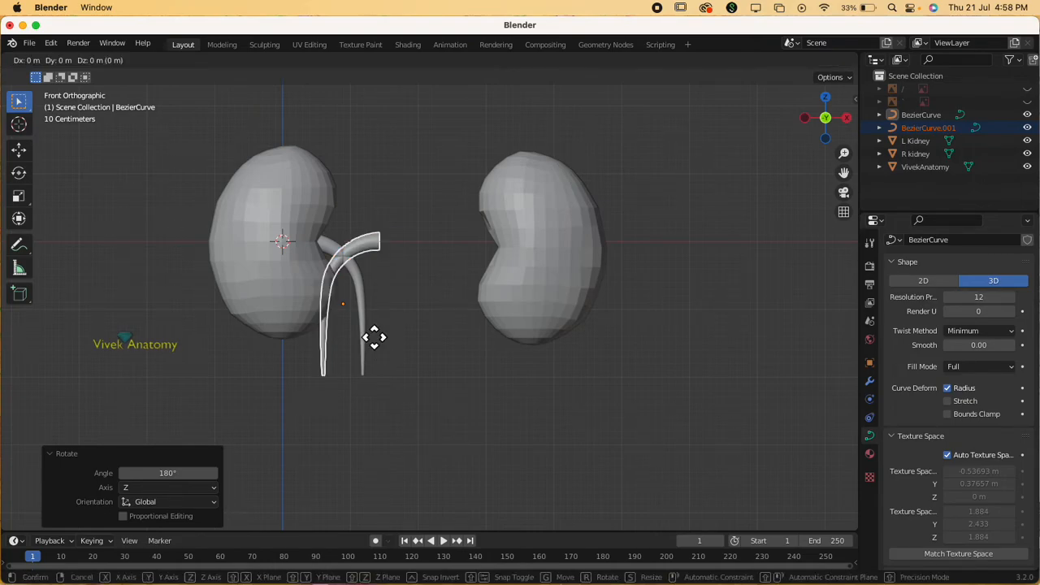
pyautogui.rightClick(456, 357)
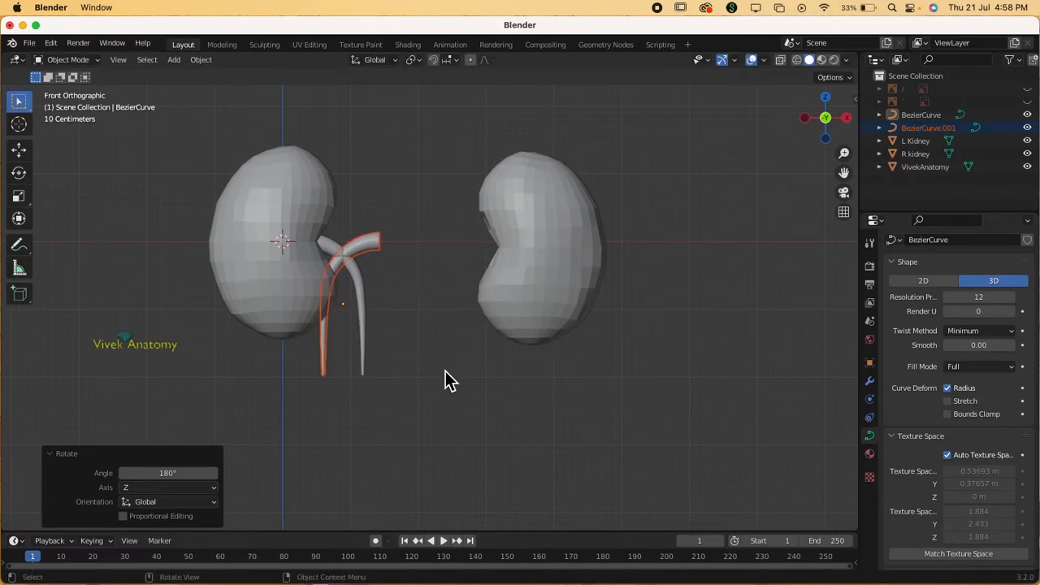
pyautogui.press('g')
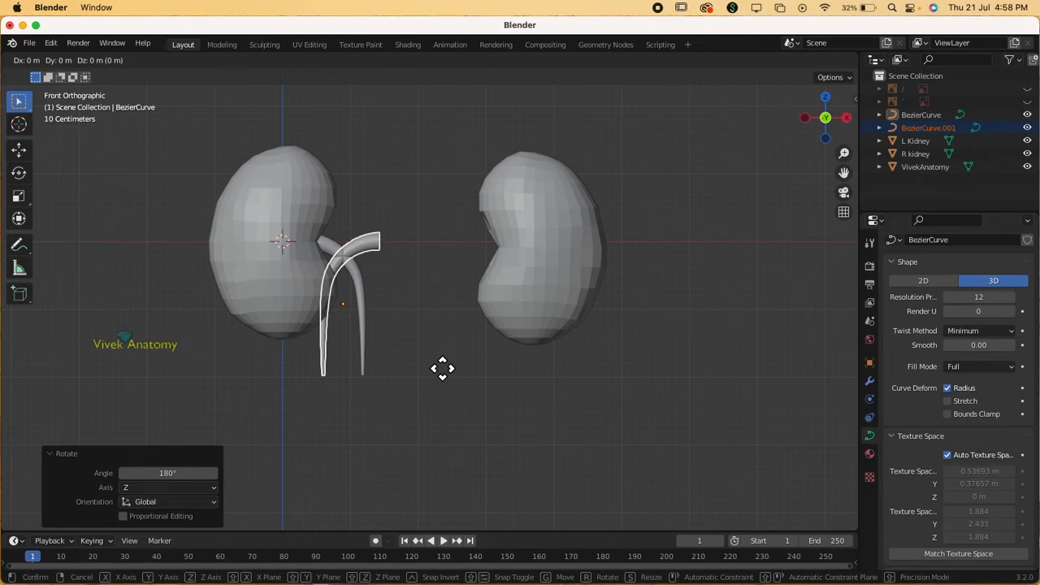
pyautogui.press('x')
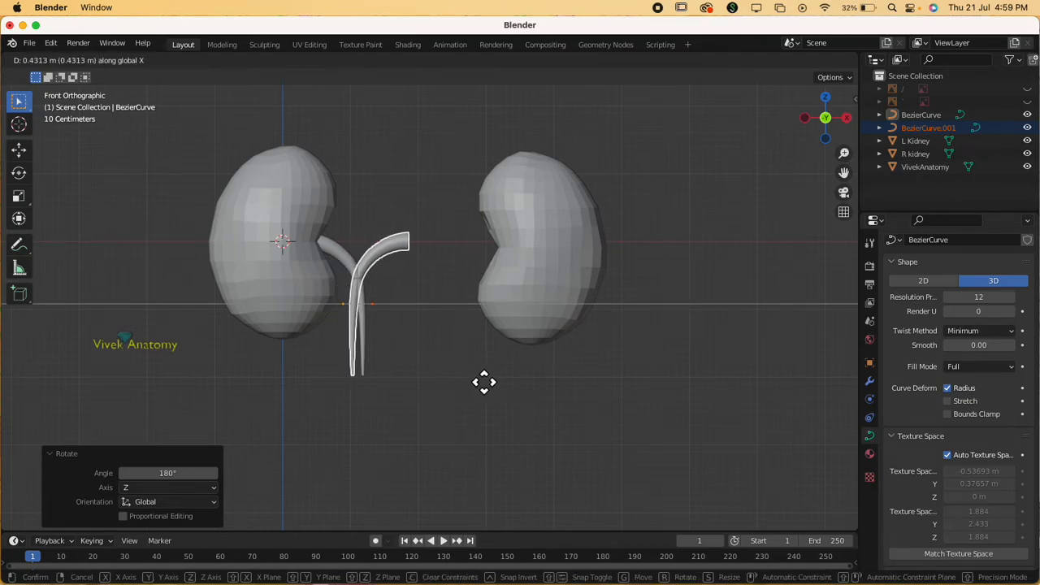
pyautogui.click(578, 391)
pyautogui.click(572, 389)
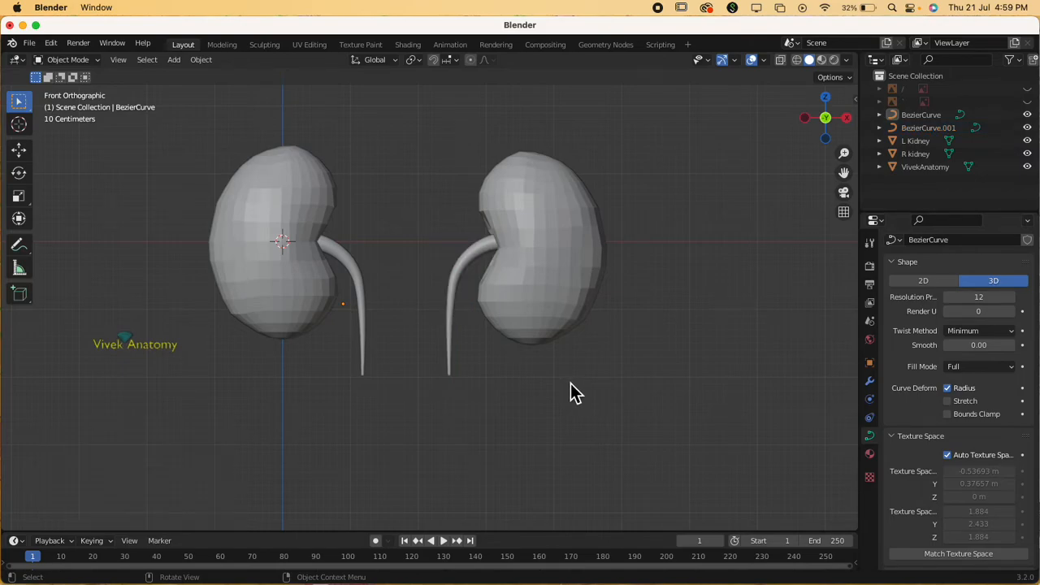
# Step: Move L Kidney together with its ureter about 0.27 m along X and 0.46 m along Z, above the R kidney's level
pyautogui.moveTo(446, 220); pyautogui.dragTo(552, 325)
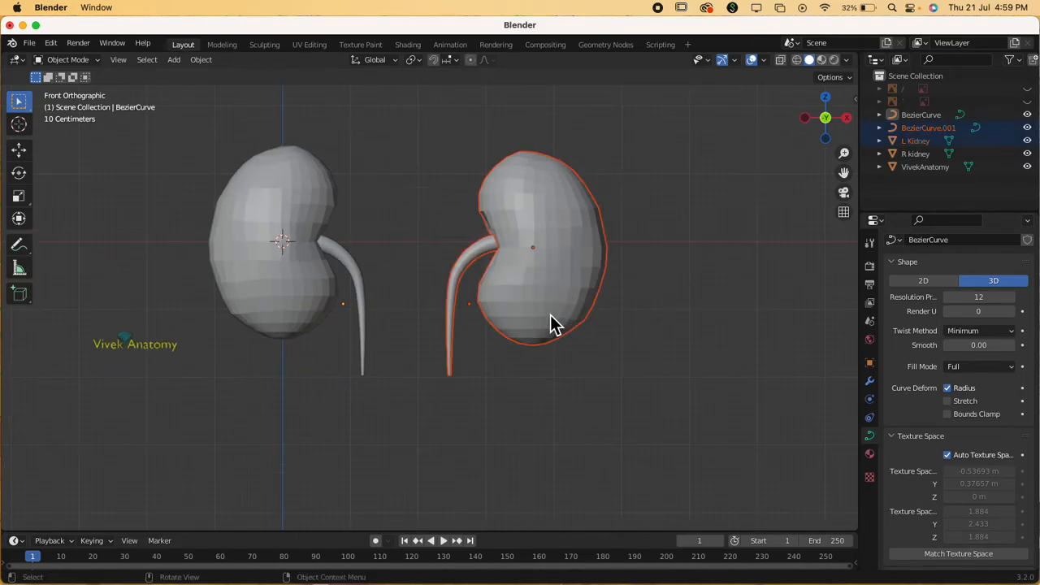
pyautogui.press('g')
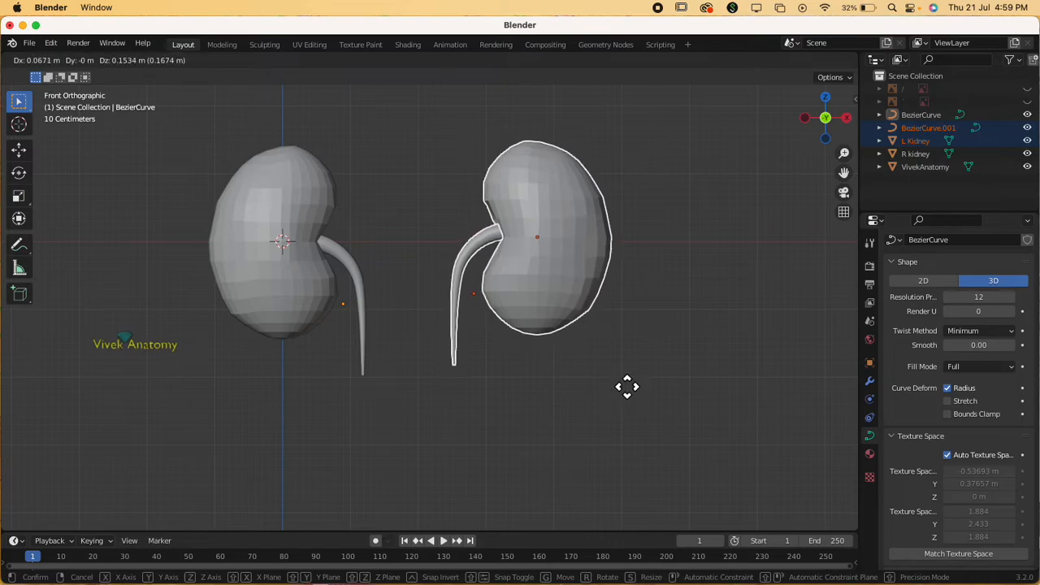
pyautogui.click(639, 369)
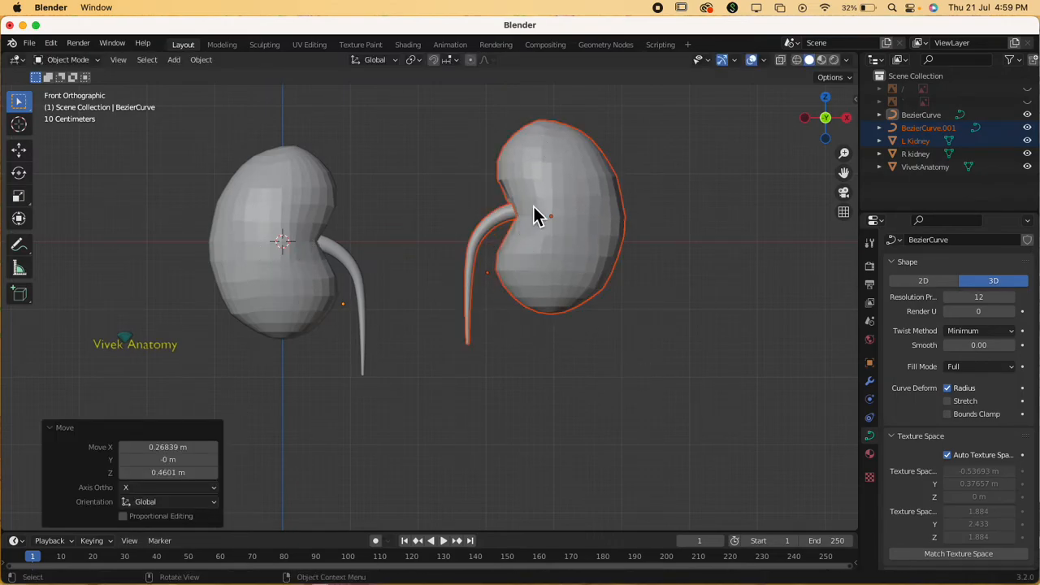
pyautogui.click(506, 379)
pyautogui.keyDown('shift'); pyautogui.moveTo(564, 420); pyautogui.dragTo(592, 416, button='middle'); pyautogui.keyUp('shift')
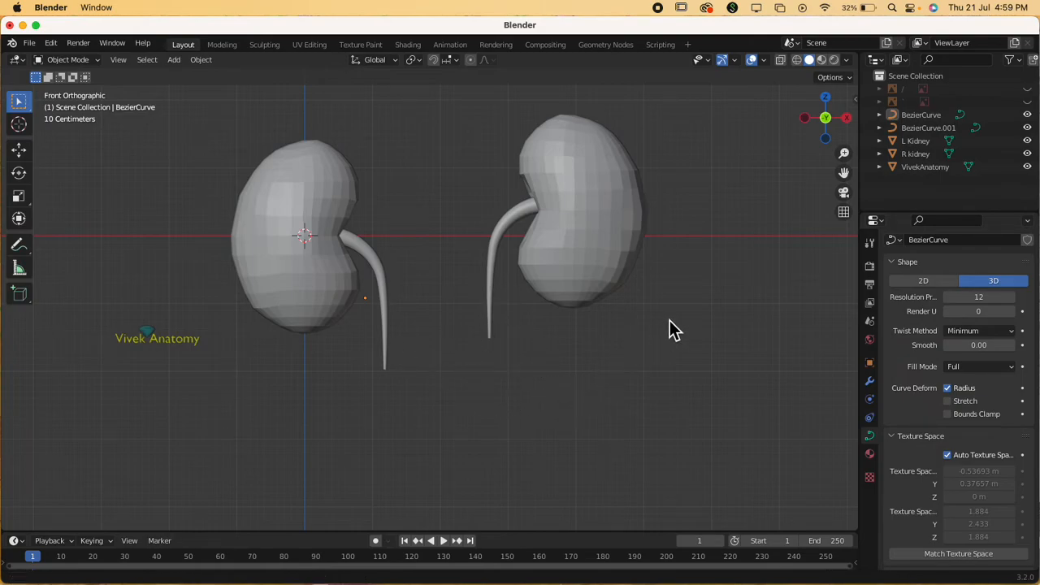
pyautogui.keyDown('shift'); pyautogui.moveTo(669, 320); pyautogui.dragTo(650, 394, button='middle'); pyautogui.keyUp('shift')
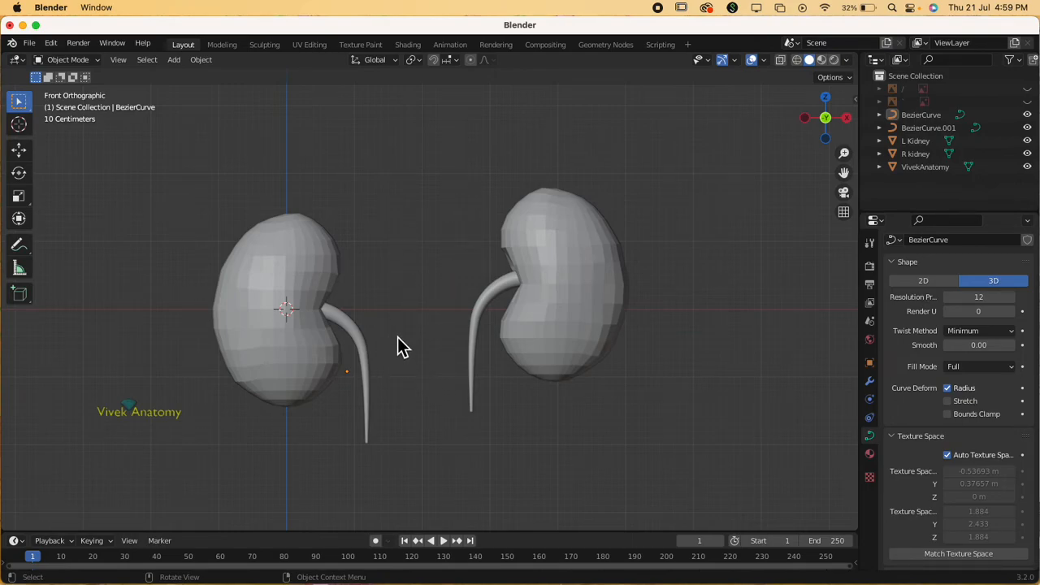
# Step: Duplicate the R kidney's ureter and place the copy between the kidneys, about 0.73 m along X and 0.42 m along Z
pyautogui.click(173, 59)
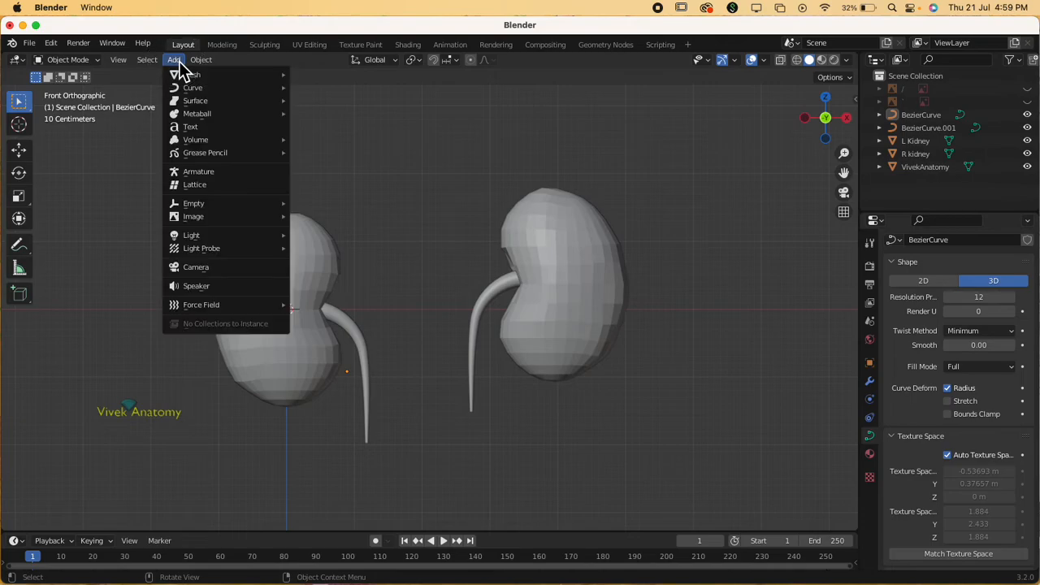
pyautogui.moveTo(262, 91)
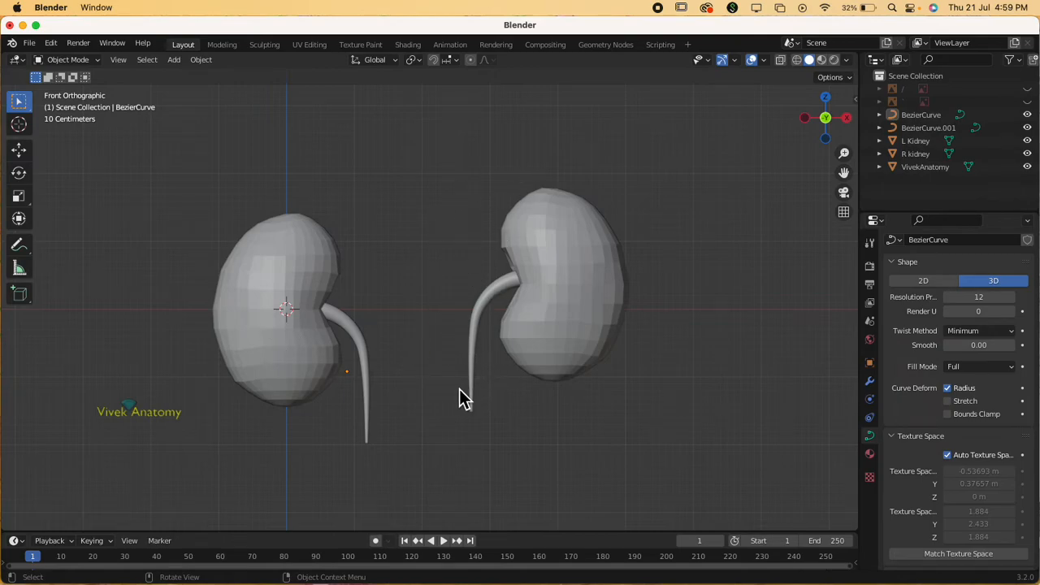
pyautogui.click(367, 367)
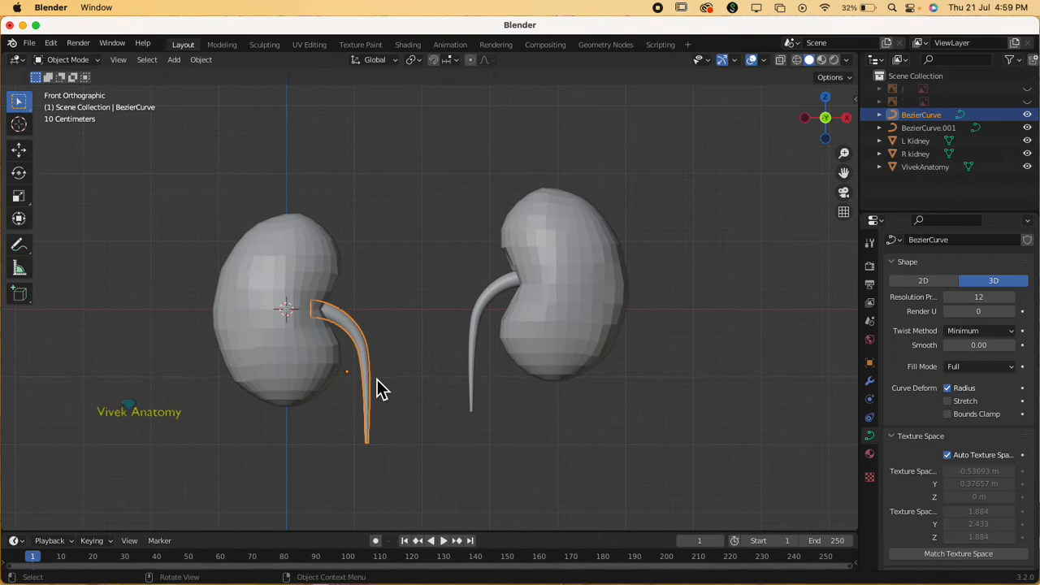
pyautogui.hotkey('shift', 'd')
pyautogui.click(434, 360)
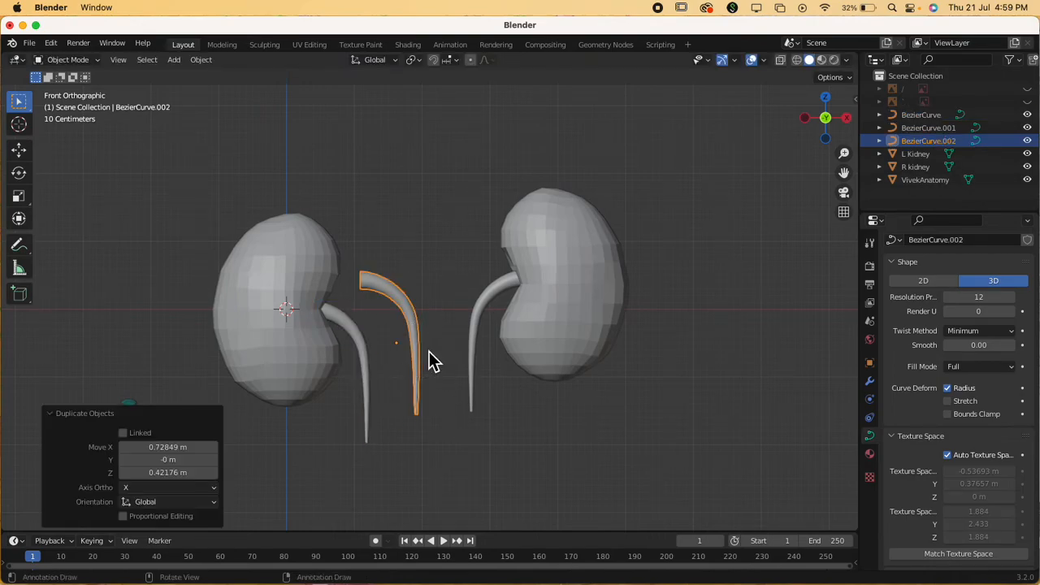
# Step: Straighten the middle tube by moving its upper control point over the shaft and rotating it about 68°
pyautogui.press('Tab')
pyautogui.click(362, 279)
pyautogui.press('g')
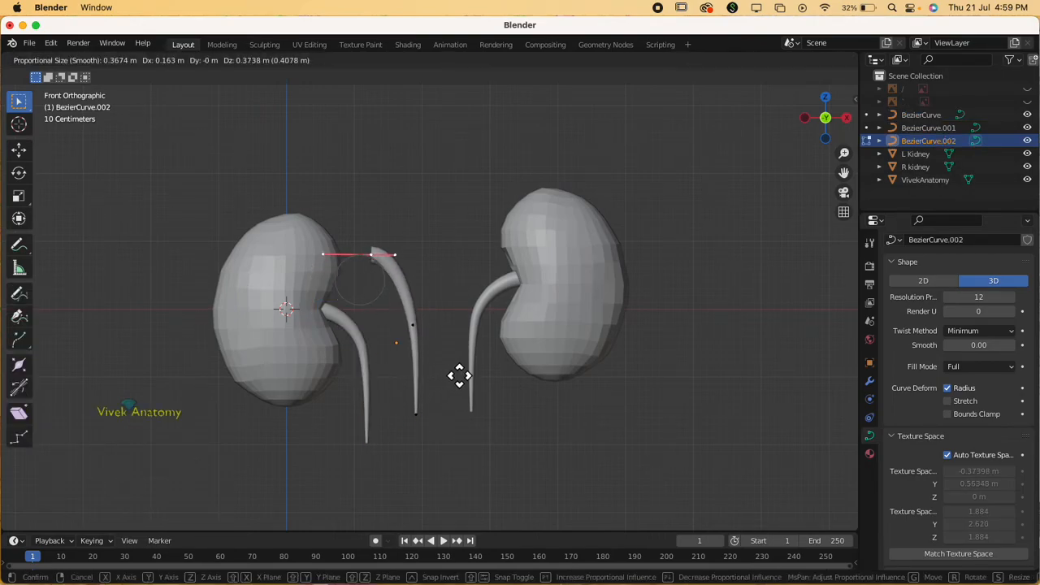
pyautogui.click(457, 376)
pyautogui.press('r')
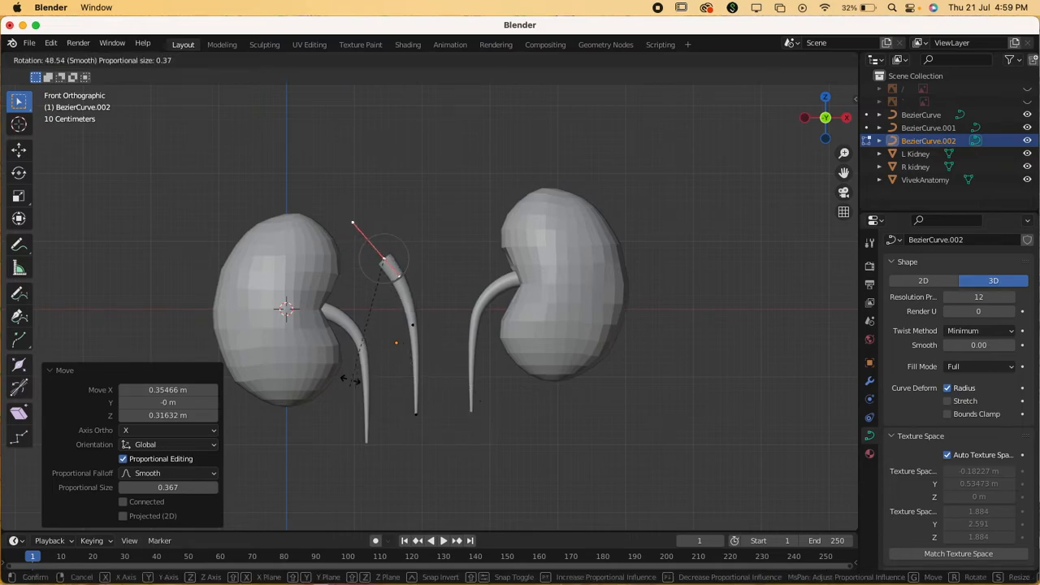
pyautogui.click(334, 348)
pyautogui.press('g')
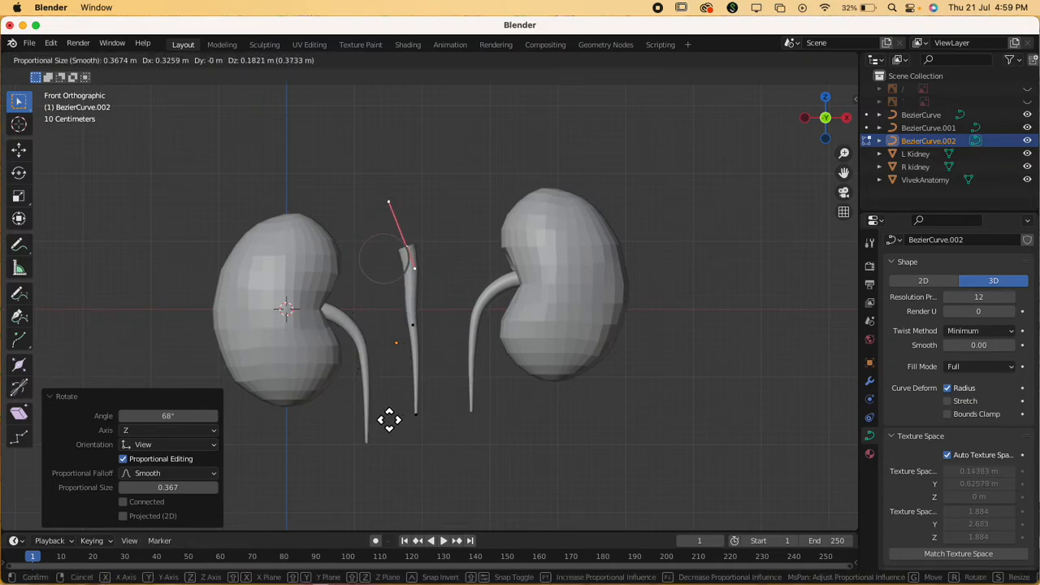
pyautogui.click(389, 420)
# Step: Fatten the middle tube's lower end, then rotate its central control point about 7° and fatten it by about 1.143
pyautogui.click(420, 437)
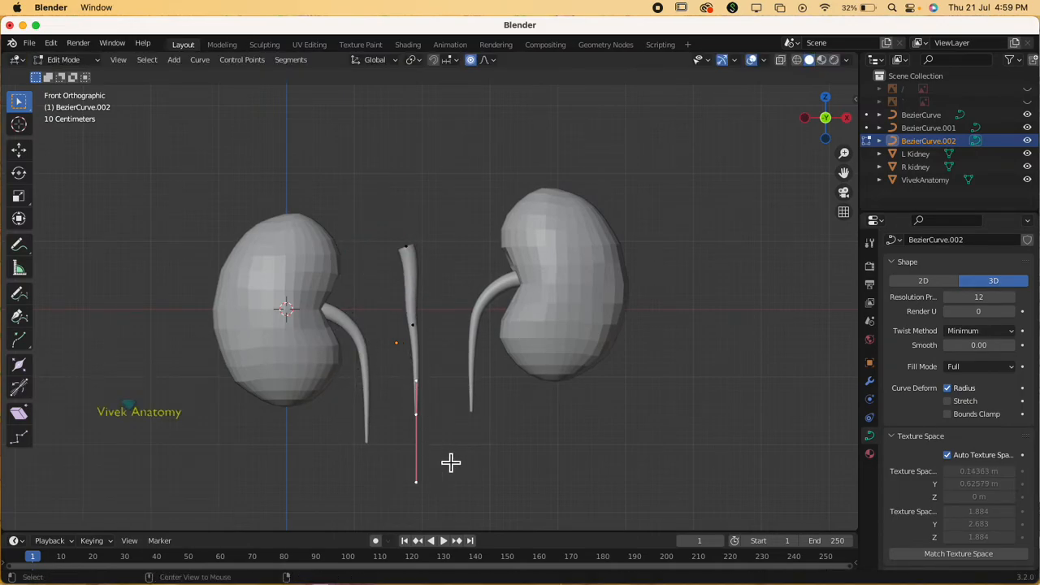
pyautogui.hotkey('alt', 's')
pyautogui.click(583, 507)
pyautogui.click(415, 326)
pyautogui.press('r')
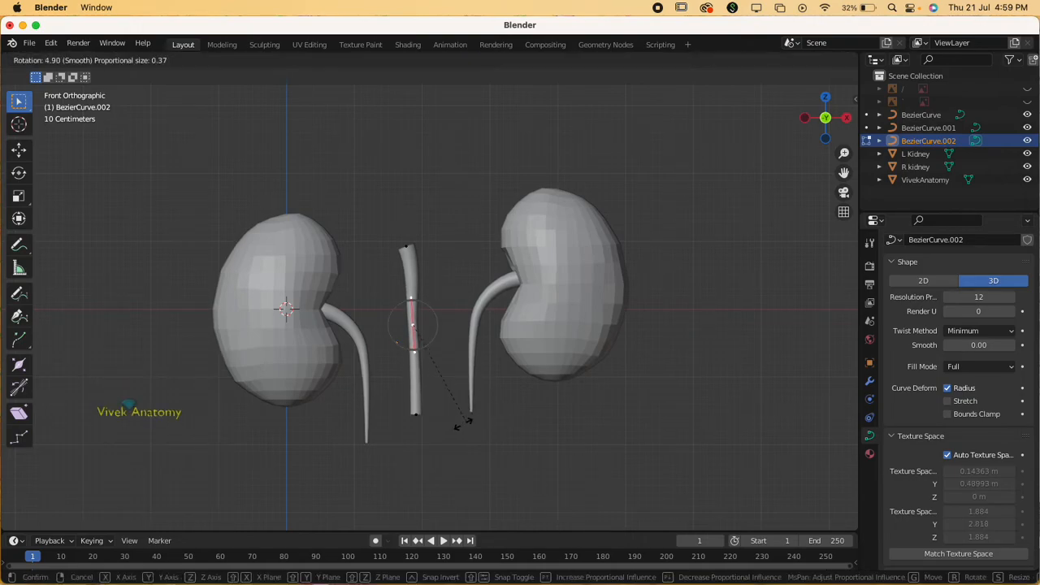
pyautogui.click(462, 423)
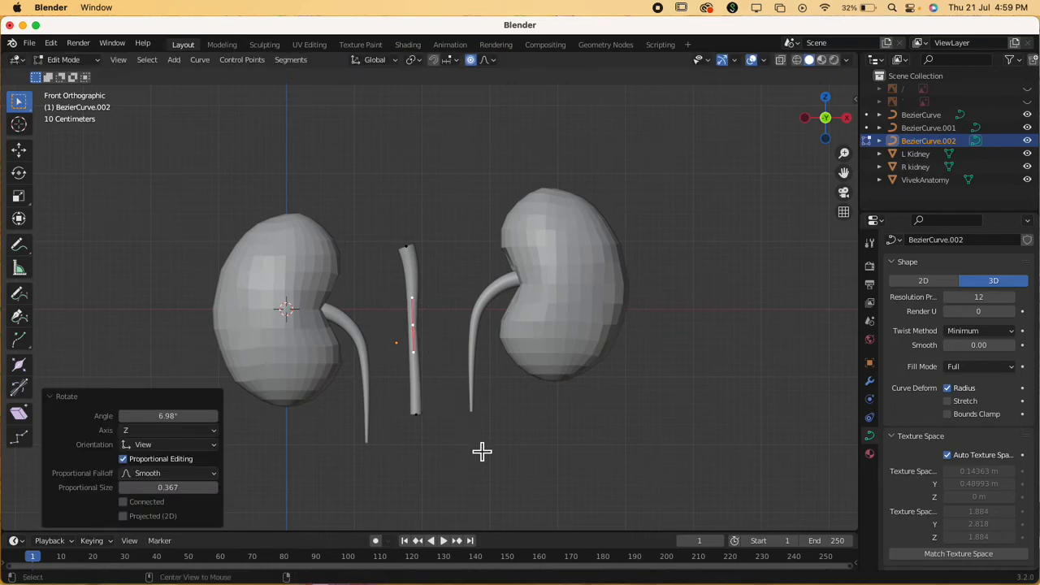
pyautogui.hotkey('alt', 's')
pyautogui.click(486, 454)
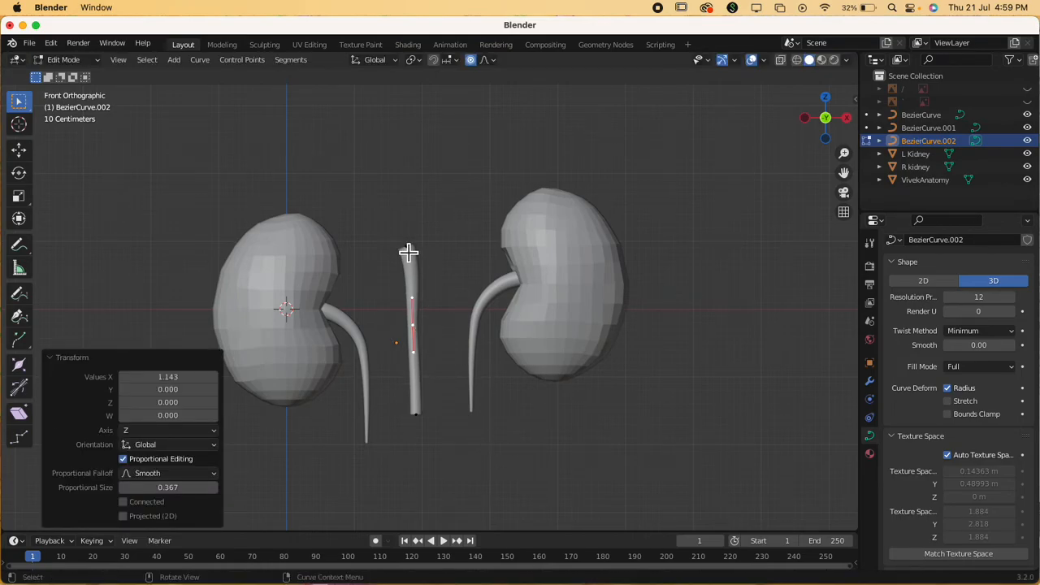
# Step: Shrink the middle tube's upper end to about 0.762 of its radius and return to Object Mode
pyautogui.click(408, 252)
pyautogui.hotkey('alt', 's')
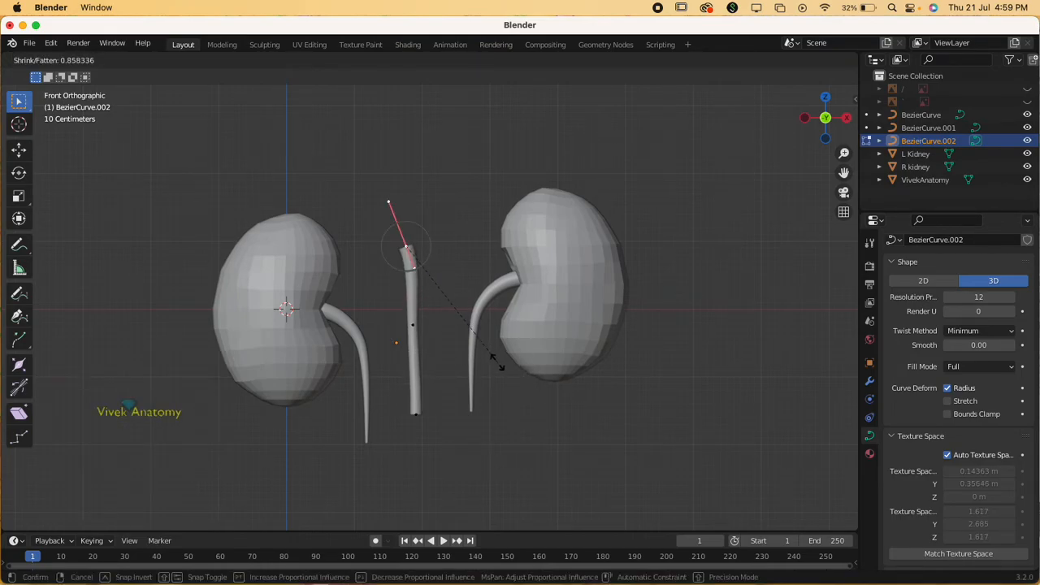
pyautogui.click(485, 352)
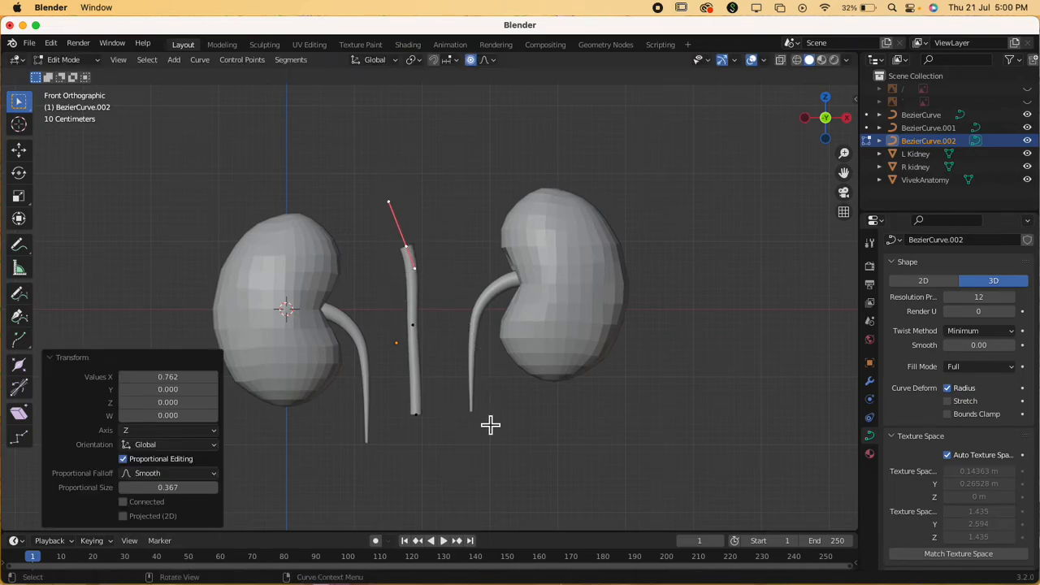
pyautogui.press('Tab')
pyautogui.click(393, 205)
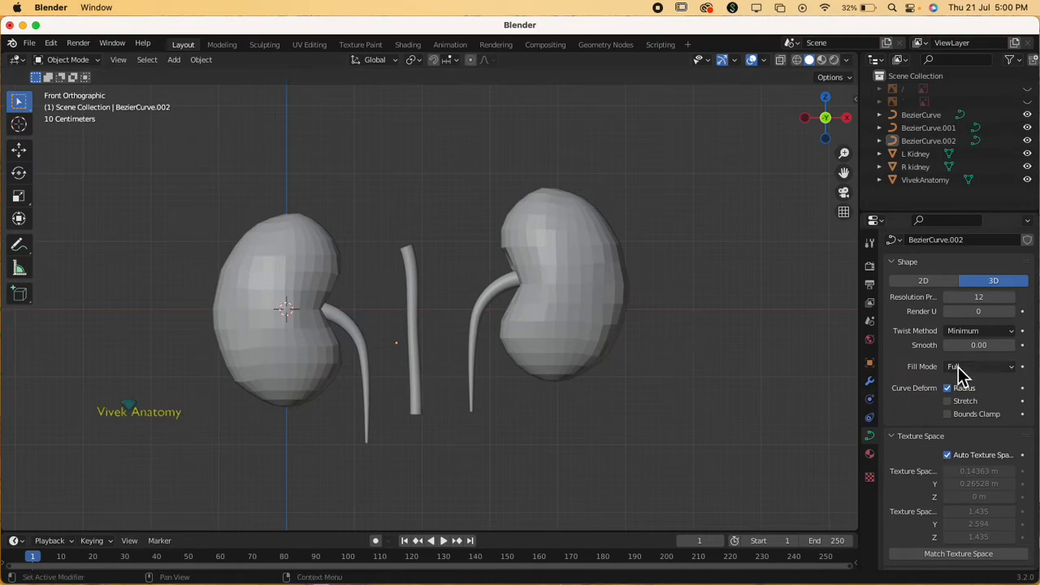
# Step: Delete the straightened tube between the two kidneys
pyautogui.scroll(-5, 942, 361)
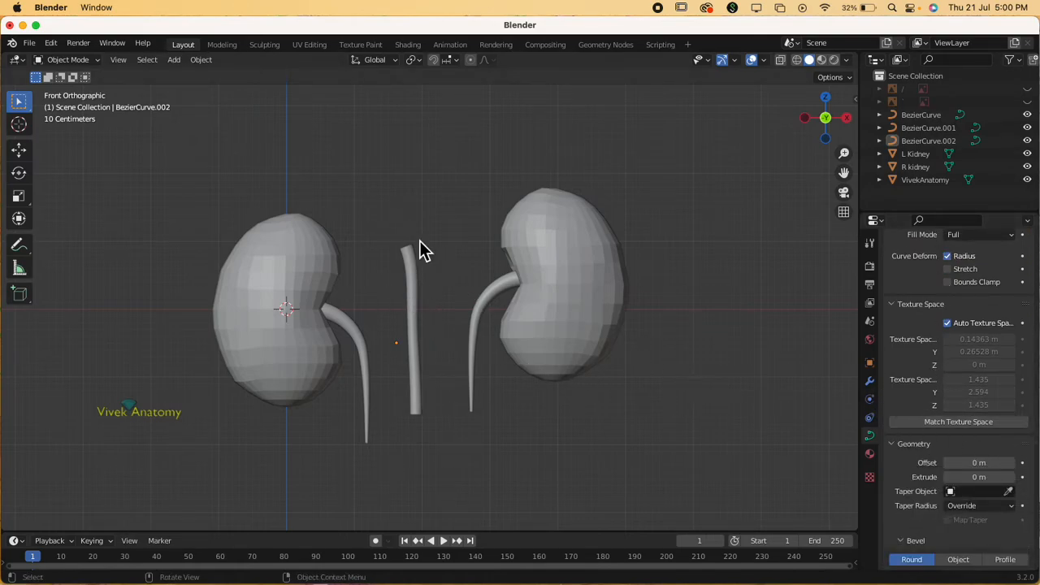
pyautogui.click(412, 286)
pyautogui.press('x')
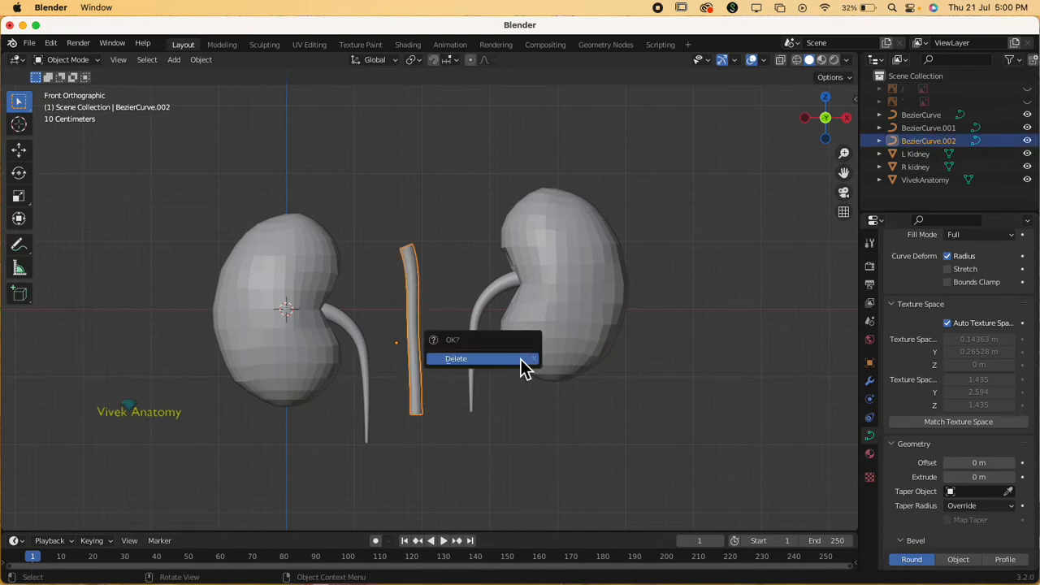
pyautogui.click(522, 365)
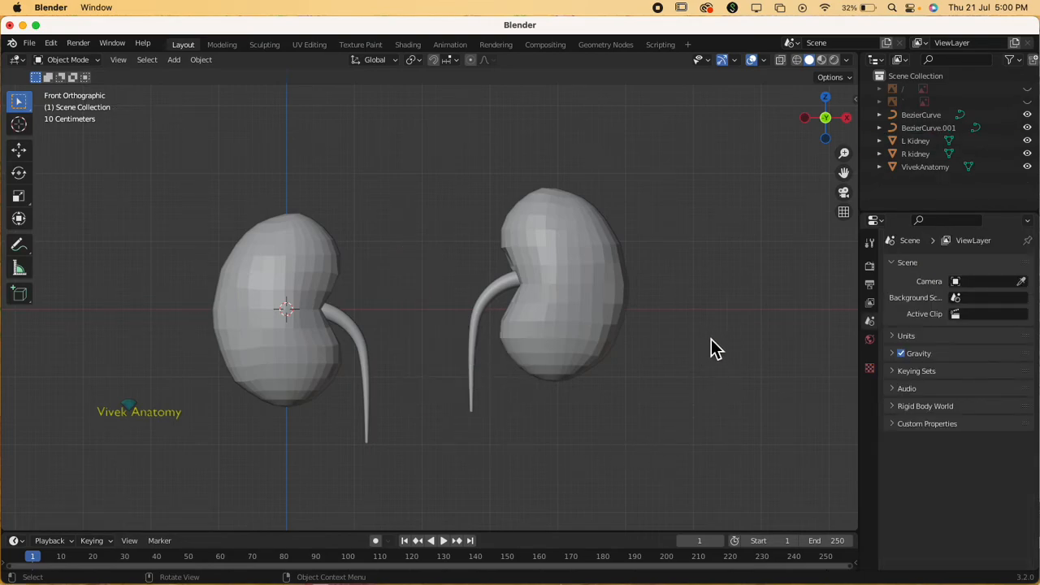
# Step: Apply Shade Smooth to R kidney
pyautogui.scroll(4, 709, 341)
pyautogui.scroll(-1, 708, 347)
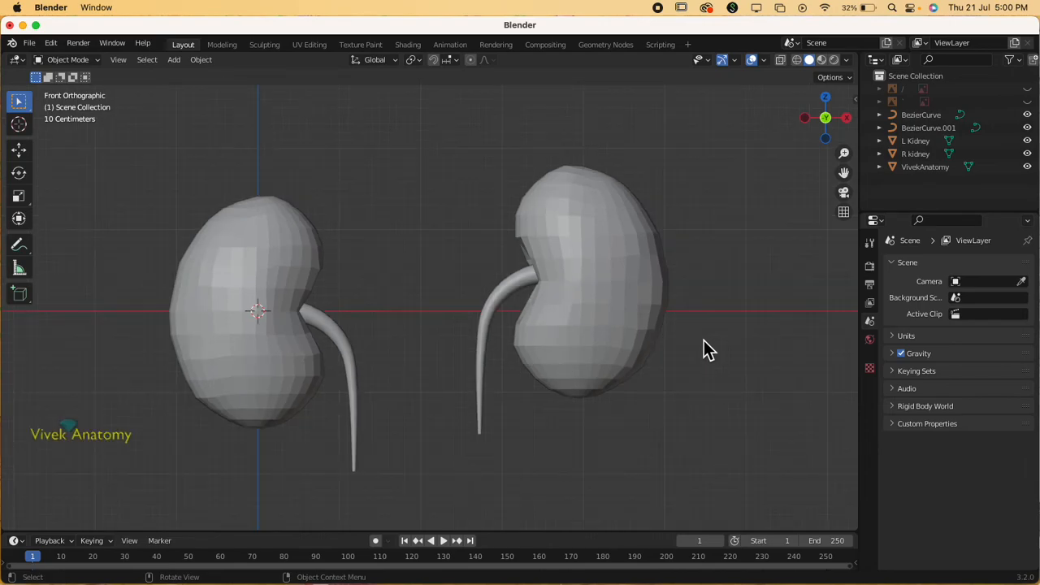
pyautogui.keyDown('shift'); pyautogui.moveTo(552, 365); pyautogui.dragTo(615, 360, button='middle'); pyautogui.keyUp('shift')
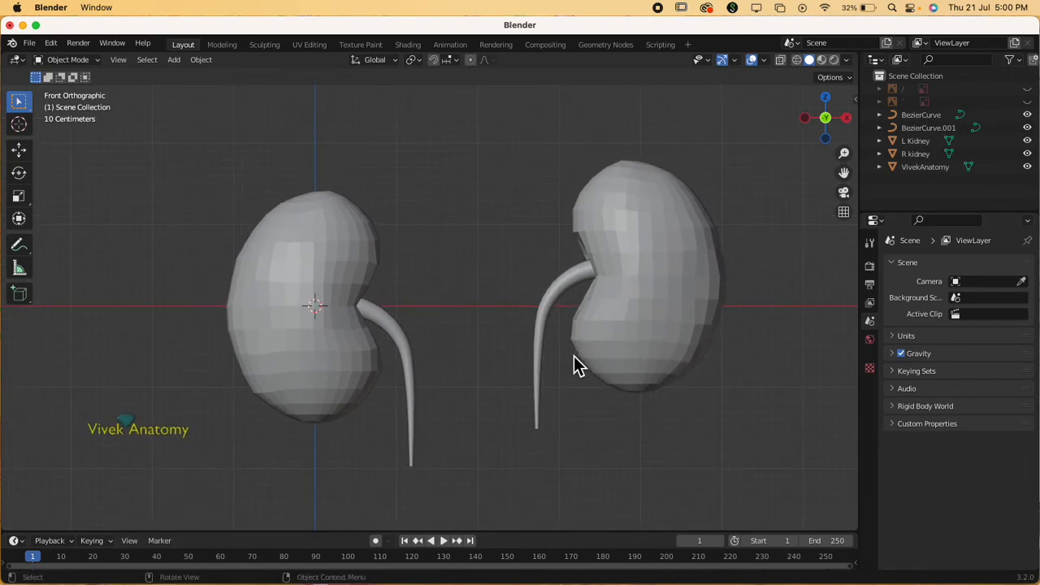
pyautogui.click(322, 267)
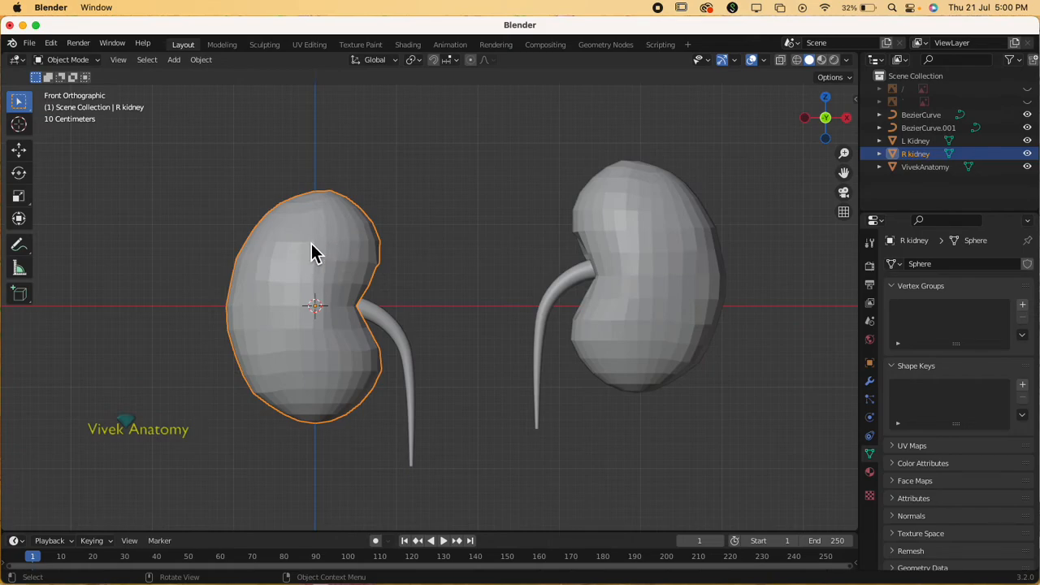
pyautogui.rightClick(315, 251)
pyautogui.click(273, 204)
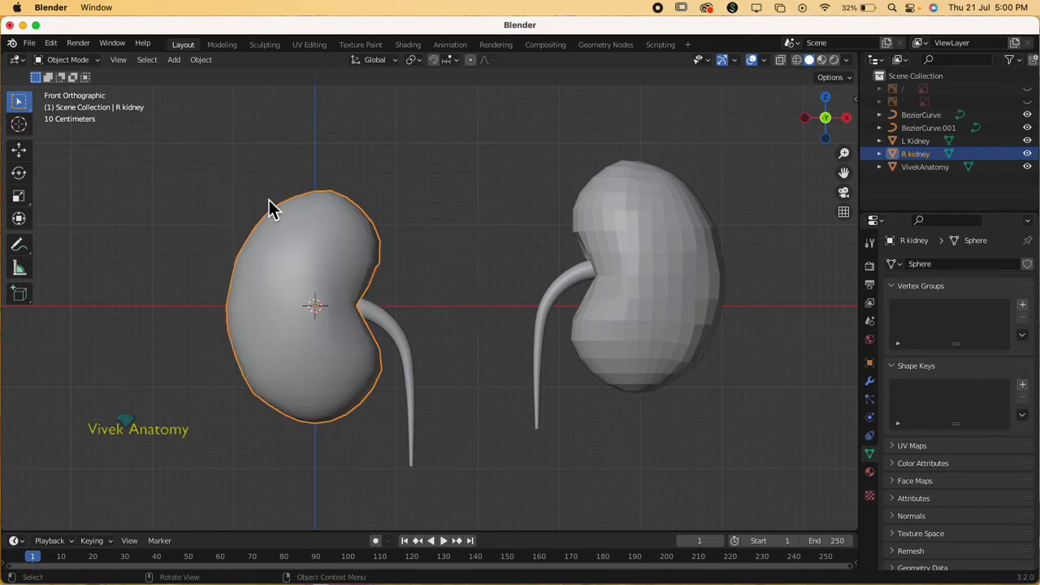
pyautogui.click(437, 348)
# Step: Move the R kidney's ureter about -0.072 m along X, deeper into the notch, and return to the front view
pyautogui.moveTo(434, 384); pyautogui.dragTo(348, 408, button='middle')
pyautogui.click(442, 310)
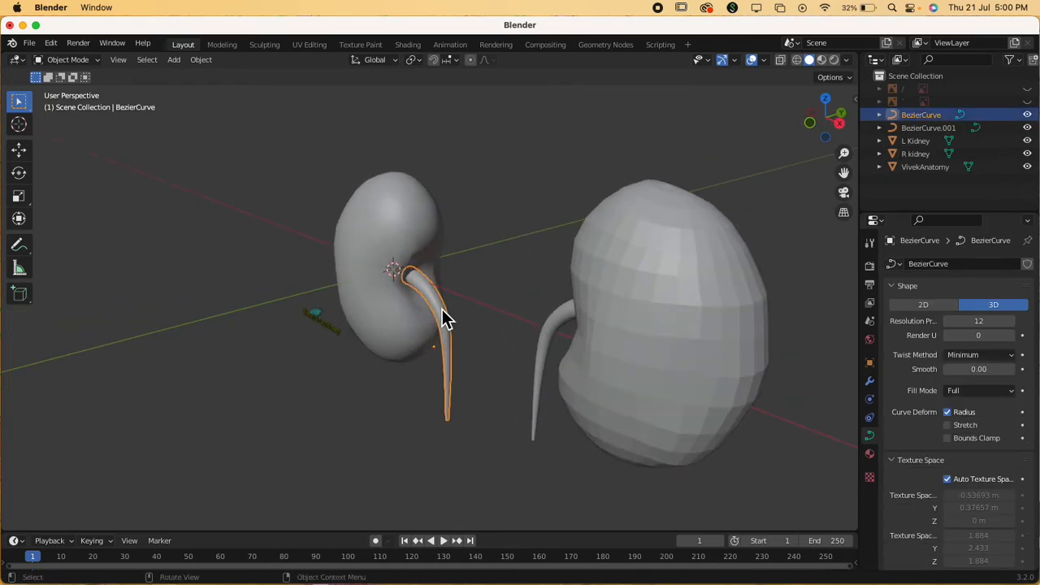
pyautogui.press('g')
pyautogui.press('x')
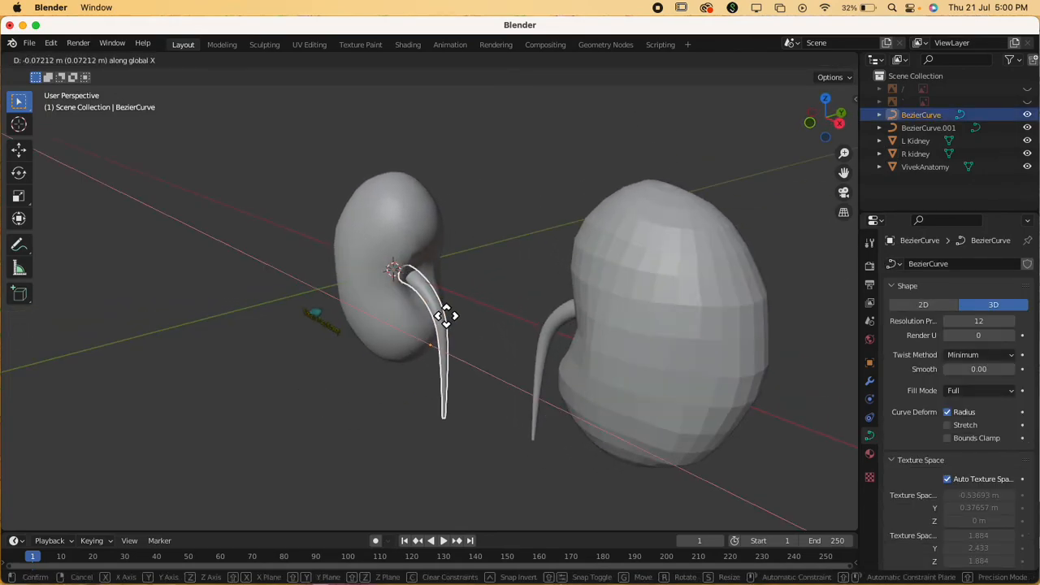
pyautogui.click(446, 315)
pyautogui.press('`')
pyautogui.click(382, 286)
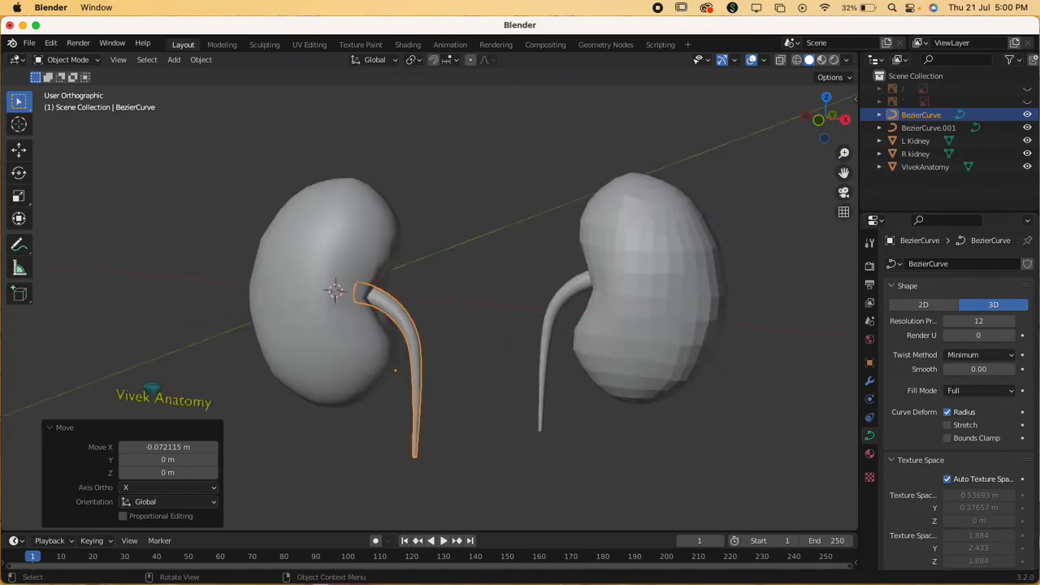
pyautogui.click(451, 325)
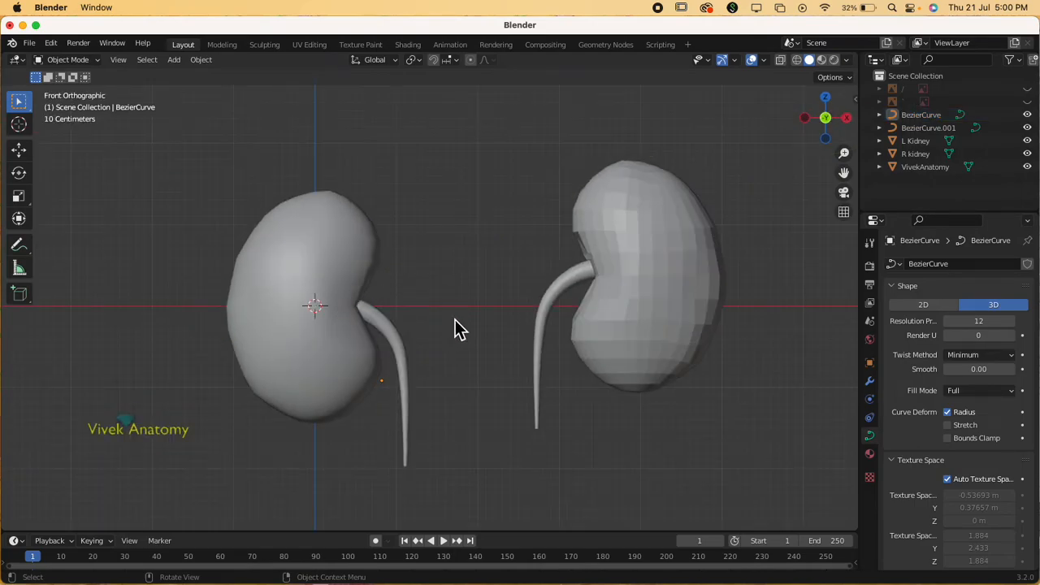
# Step: Apply Shade Smooth to L Kidney and deselect it
pyautogui.click(623, 290)
pyautogui.rightClick(628, 263)
pyautogui.click(610, 265)
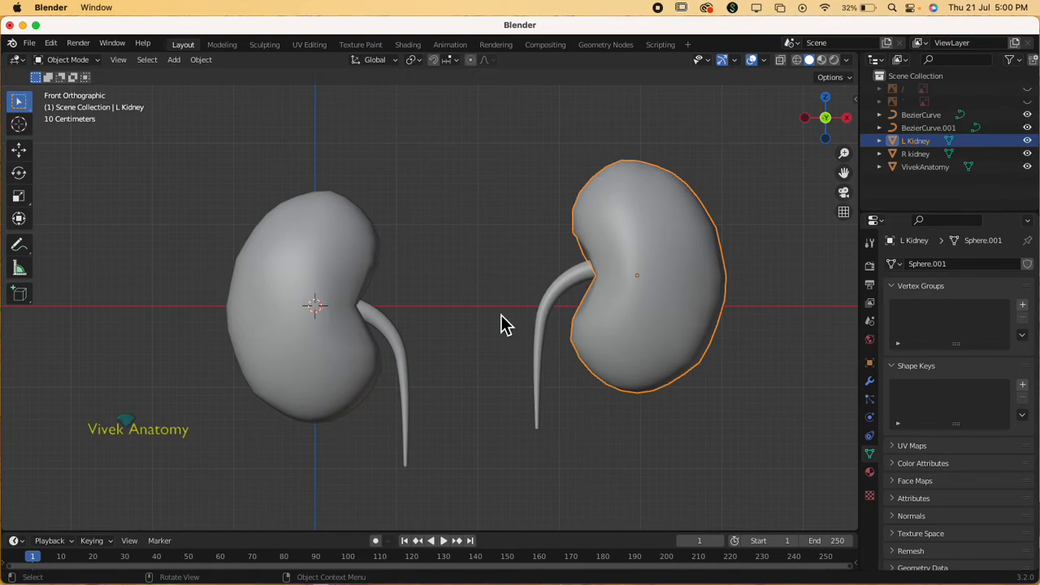
pyautogui.click(505, 329)
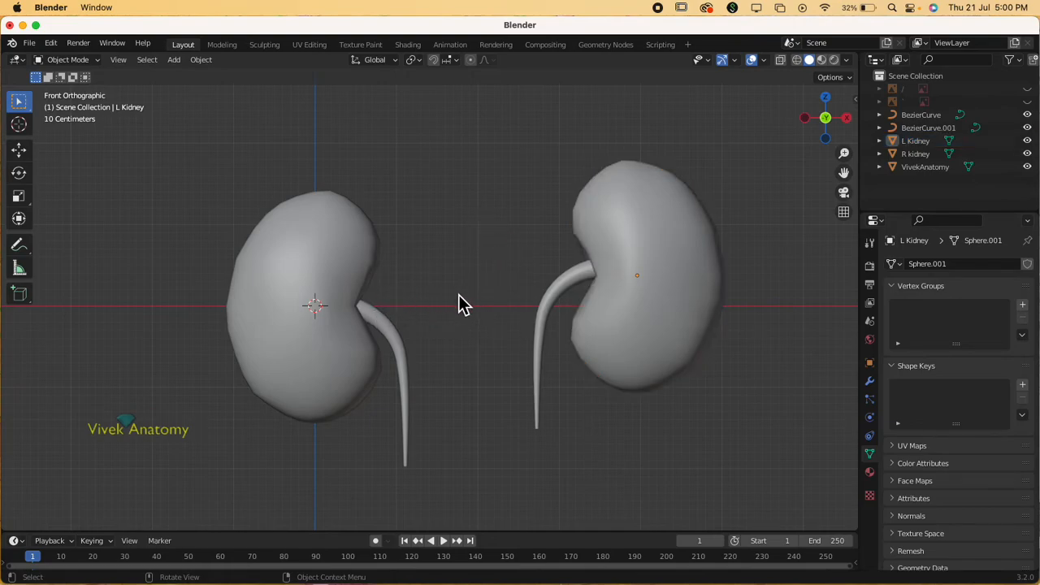
# Step: Switch the viewport shading to Material Preview with both kidneys and ureters in view
pyautogui.scroll(-1, 442, 333)
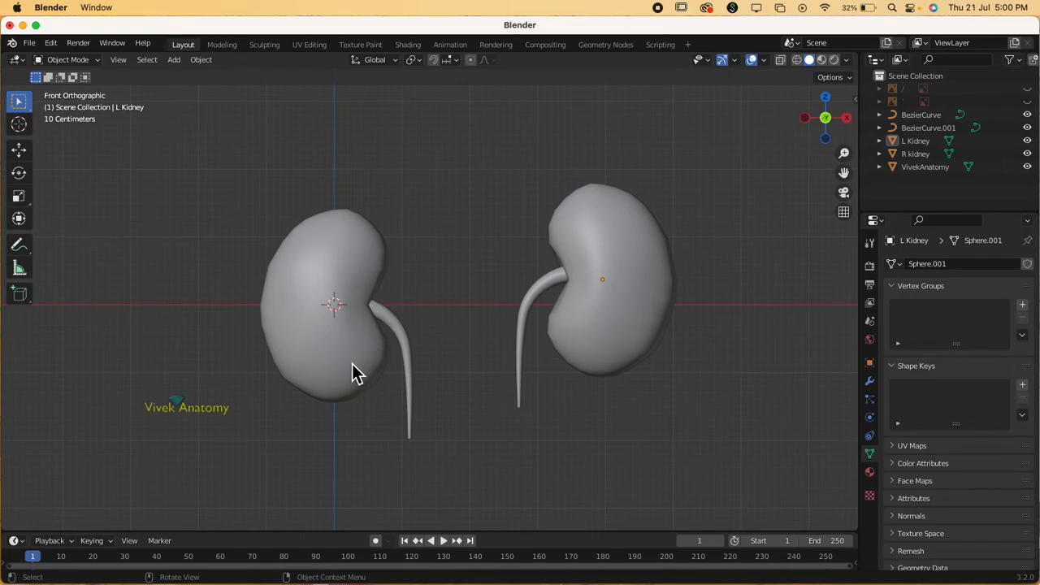
pyautogui.scroll(-2, 524, 421)
pyautogui.keyDown('shift'); pyautogui.moveTo(551, 405); pyautogui.dragTo(562, 374, button='middle'); pyautogui.keyUp('shift')
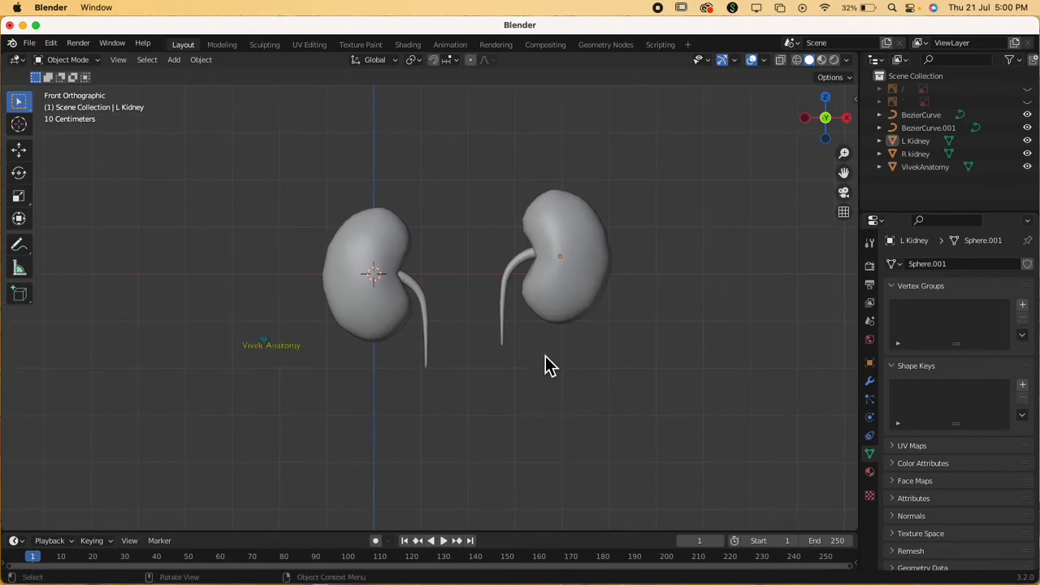
pyautogui.scroll(1, 546, 365)
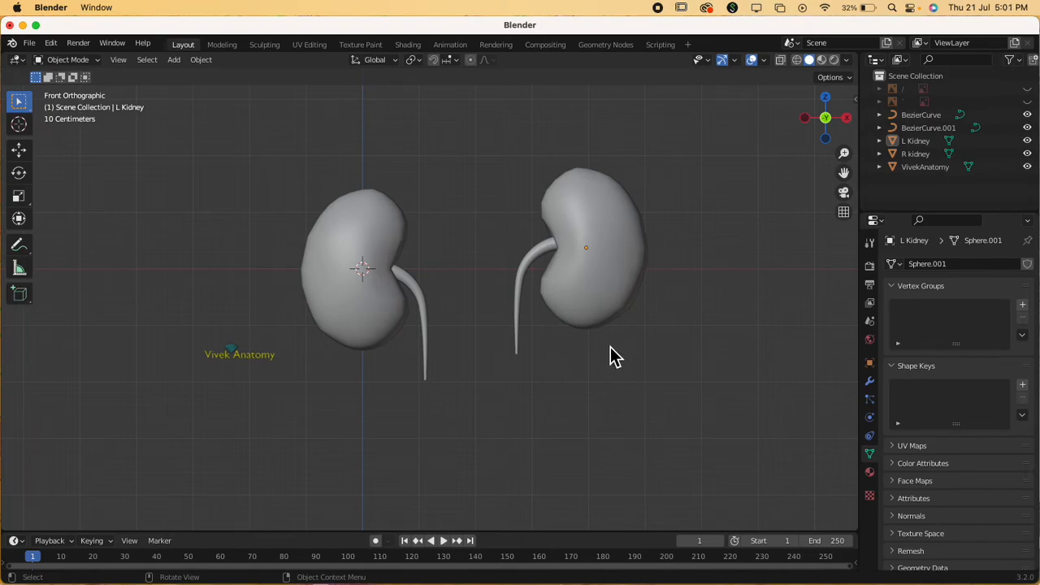
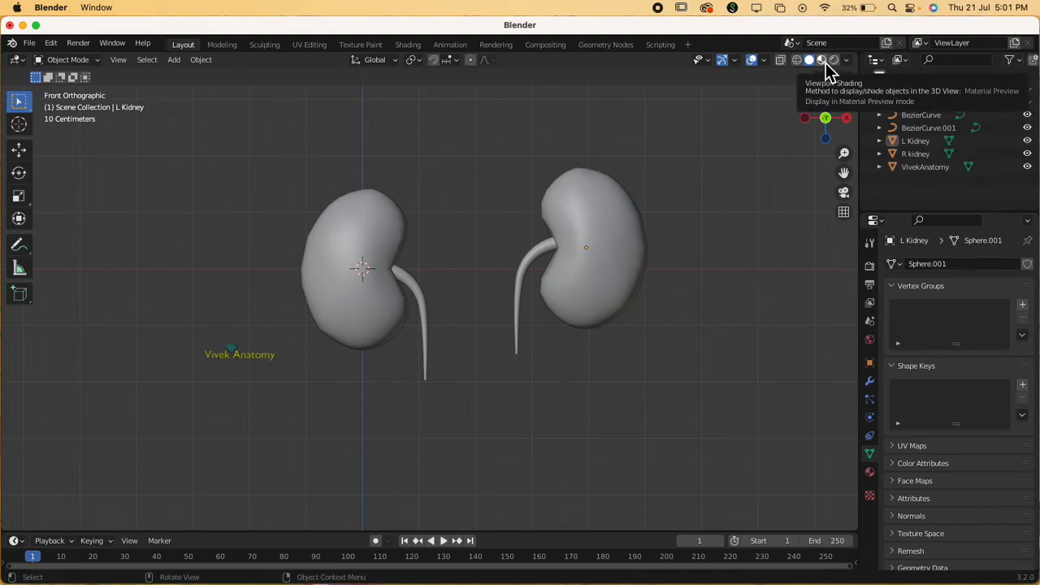
pyautogui.click(822, 61)
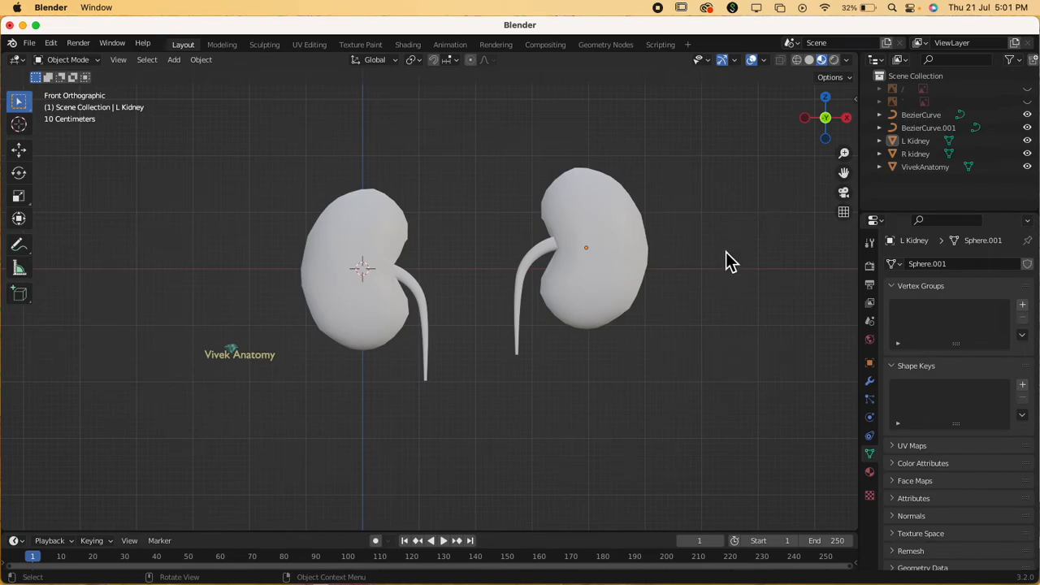
pyautogui.keyDown('shift'); pyautogui.moveTo(726, 245); pyautogui.dragTo(655, 295, button='middle'); pyautogui.keyUp('shift')
pyautogui.scroll(2, 642, 345)
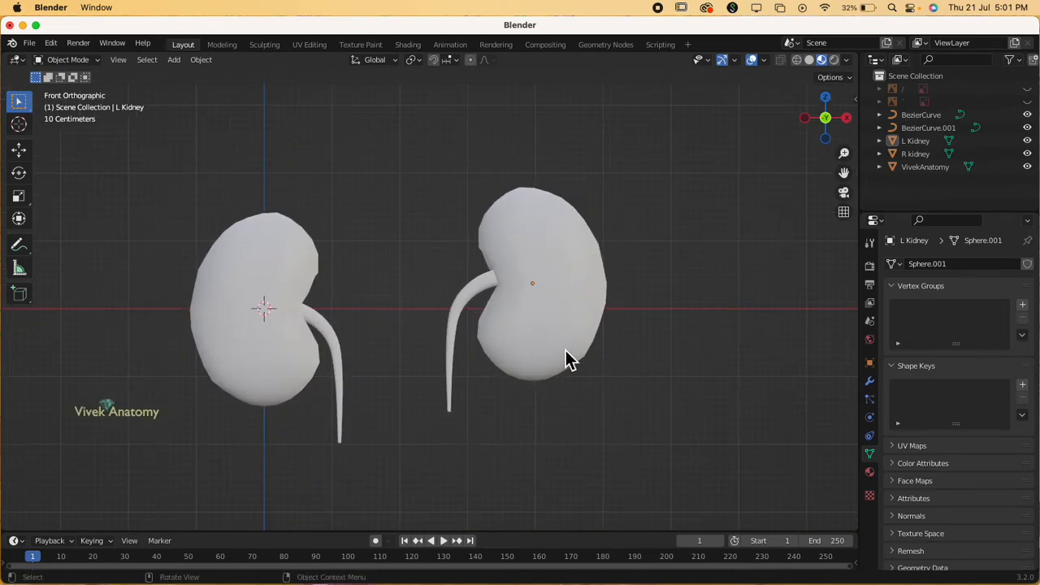
pyautogui.scroll(-1, 638, 345)
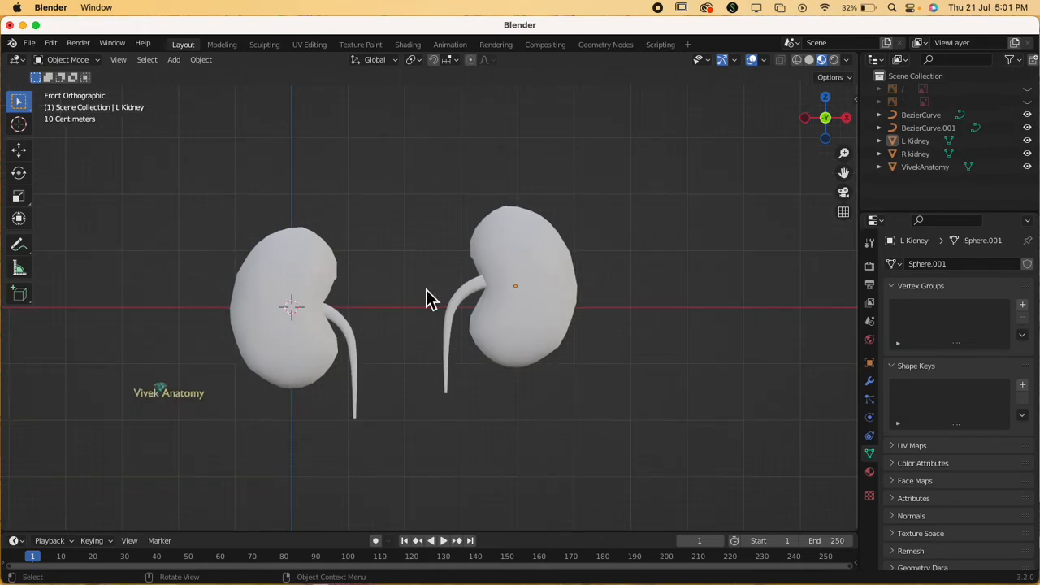
# Step: Give R kidney a new material with a dark red base color of H 0.013, S 0.944, V 0.334
pyautogui.click(299, 270)
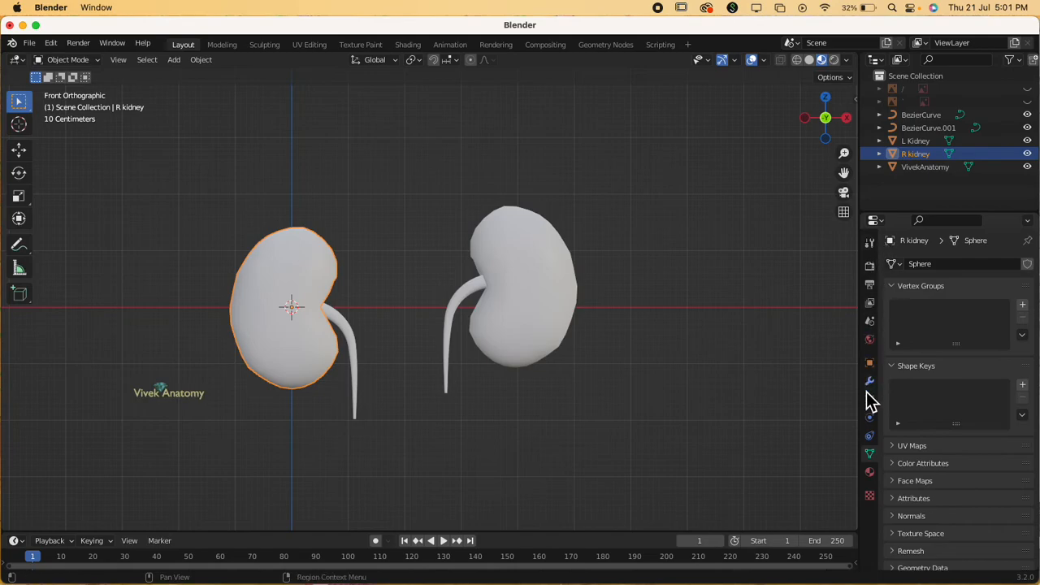
pyautogui.click(870, 474)
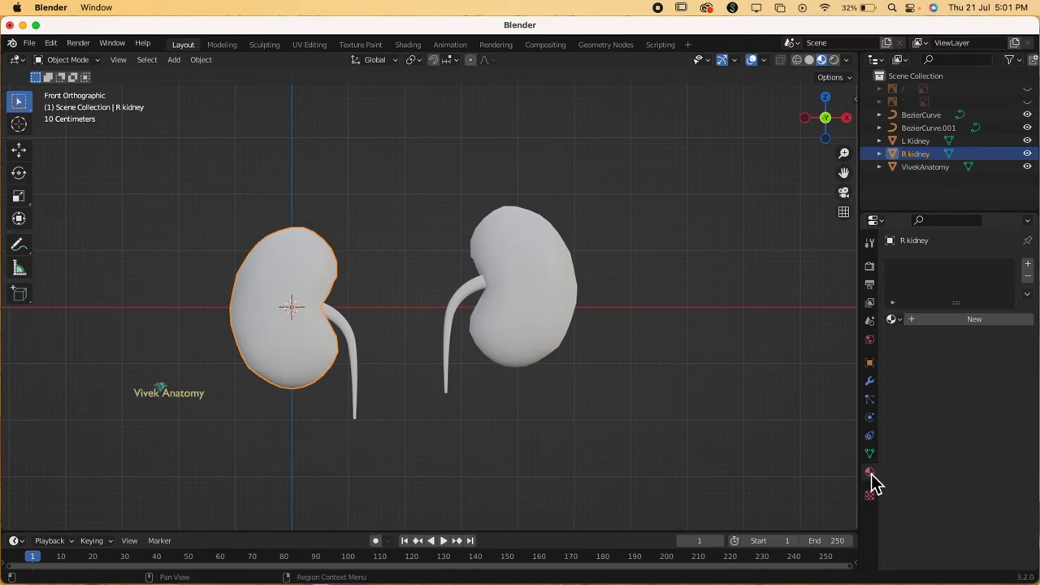
pyautogui.click(961, 322)
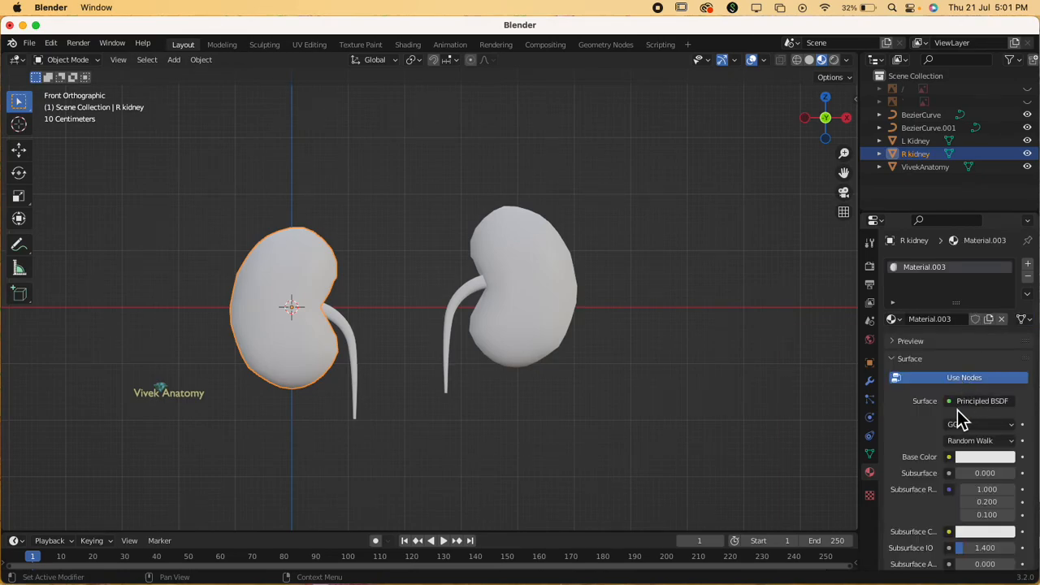
pyautogui.click(979, 457)
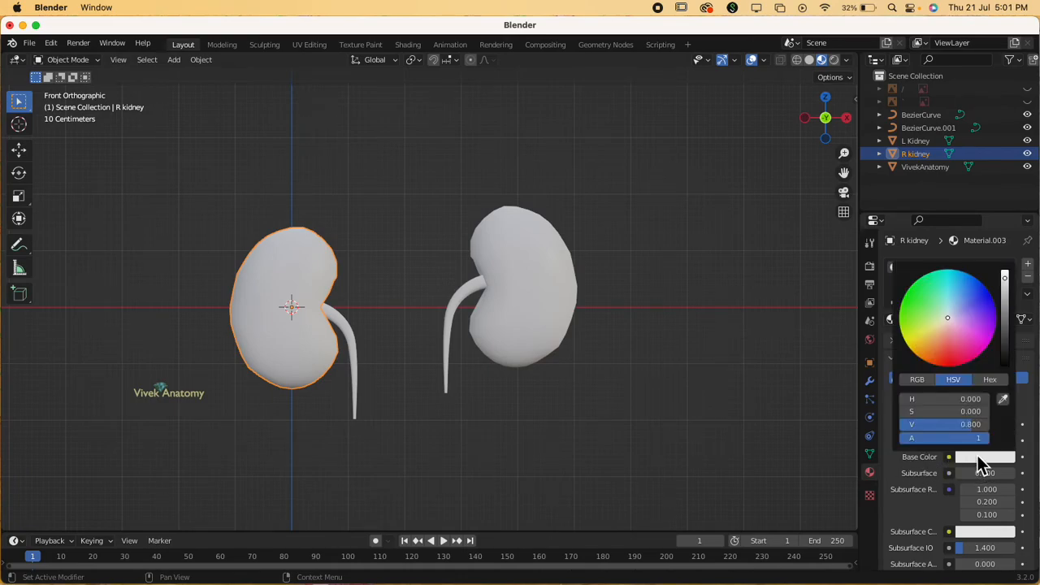
pyautogui.click(949, 347)
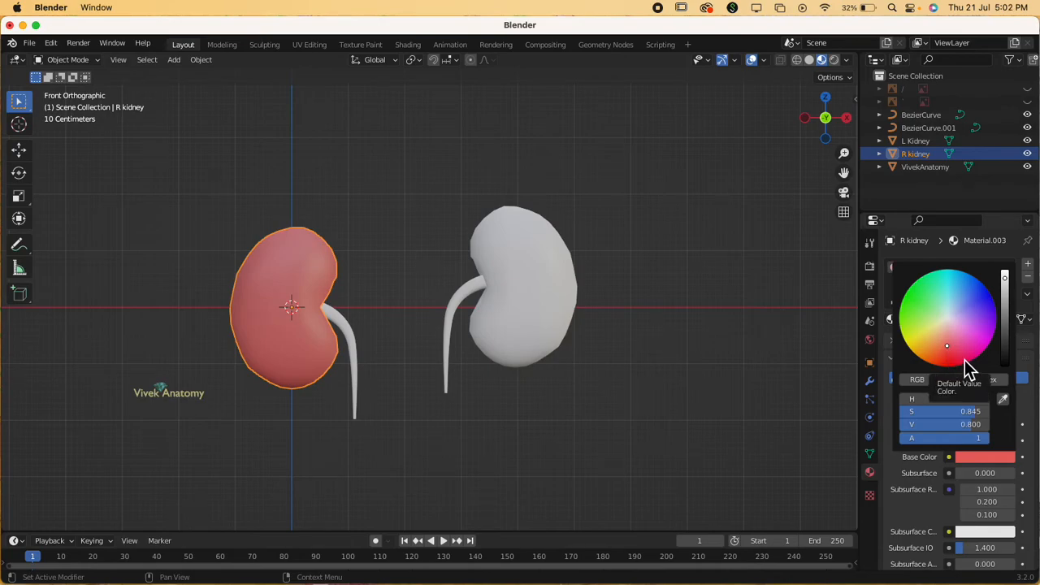
pyautogui.click(939, 354)
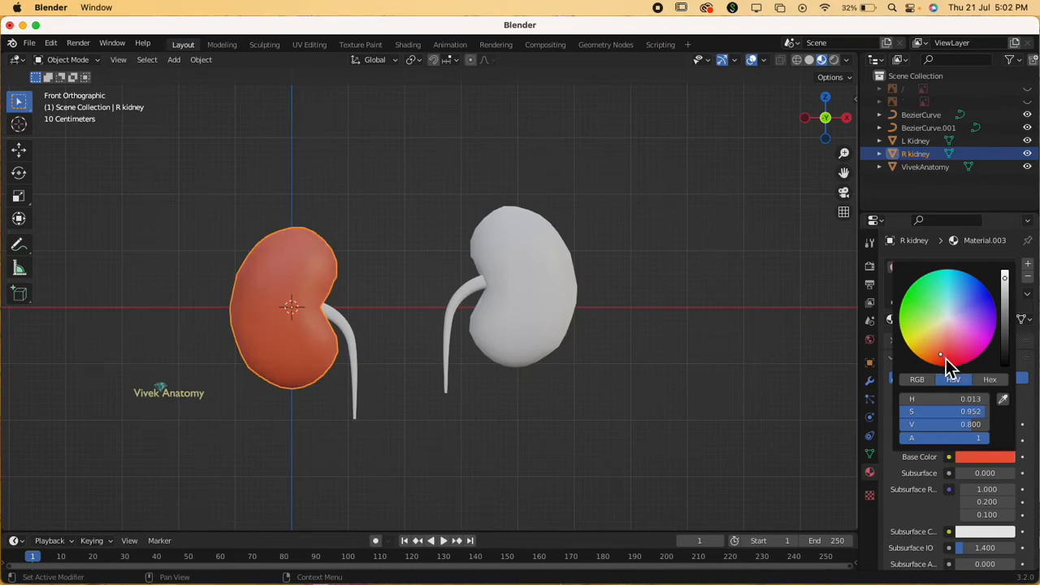
pyautogui.moveTo(1004, 280); pyautogui.dragTo(1004, 306)
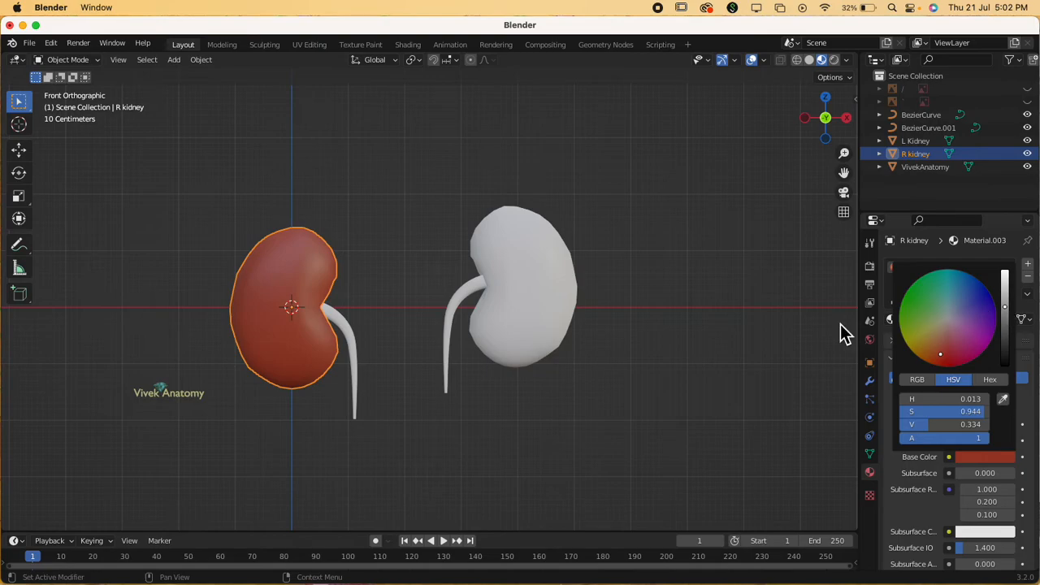
pyautogui.click(745, 358)
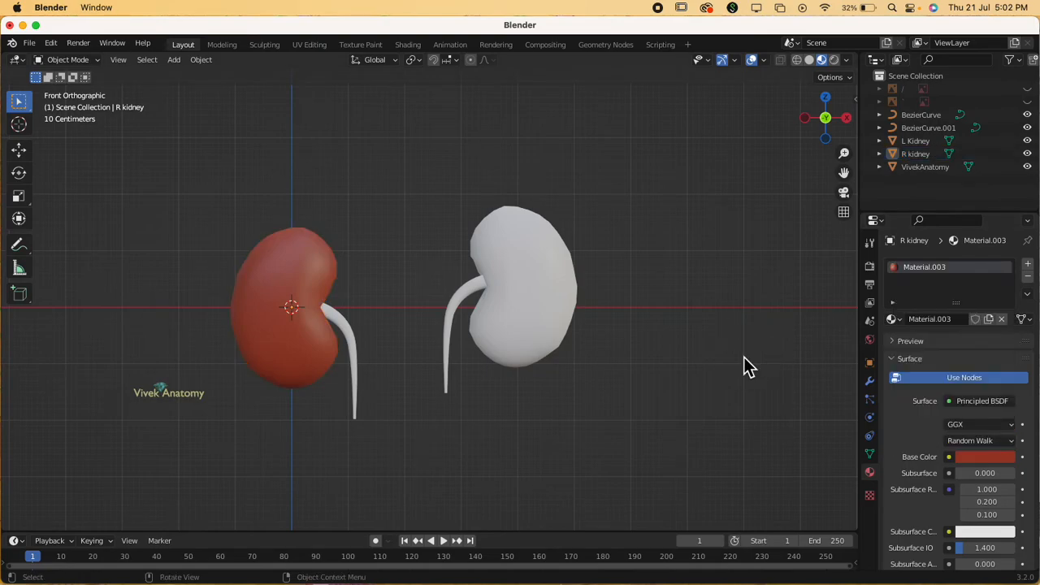
# Step: Apply R kidney's red material to L Kidney as a shared material
pyautogui.click(541, 276)
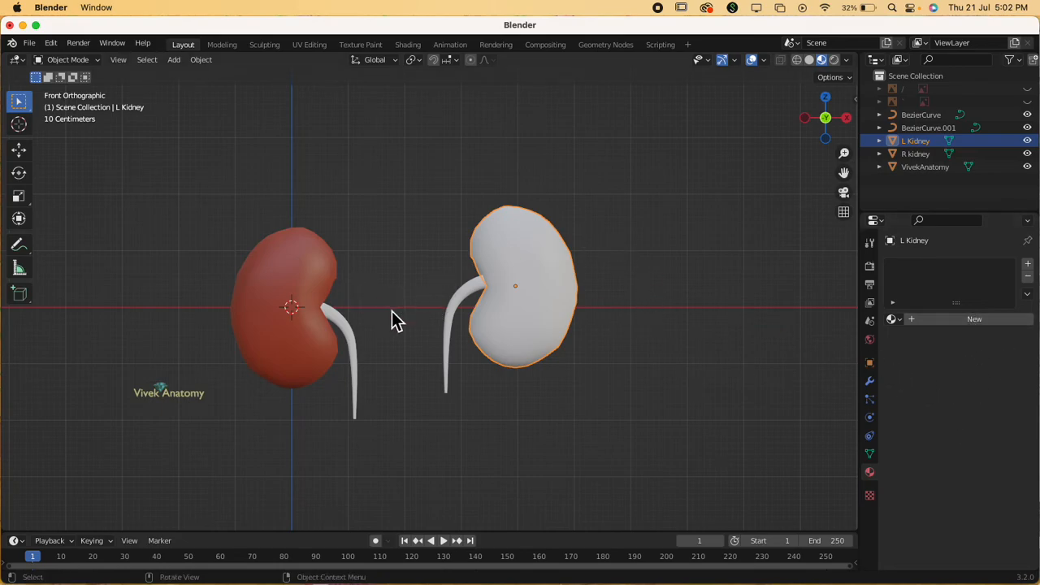
pyautogui.click(316, 278)
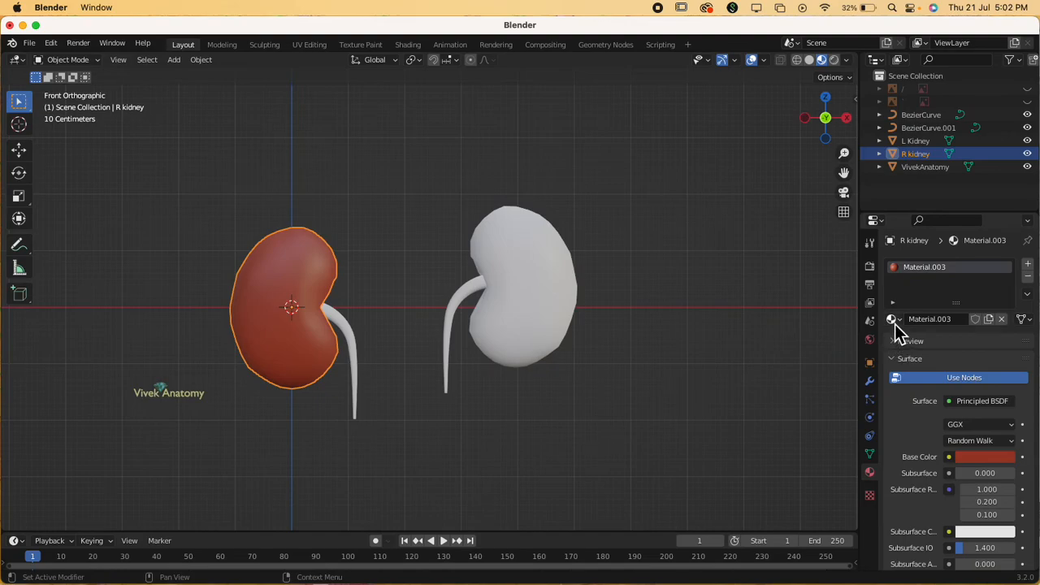
pyautogui.moveTo(893, 322); pyautogui.dragTo(561, 298)
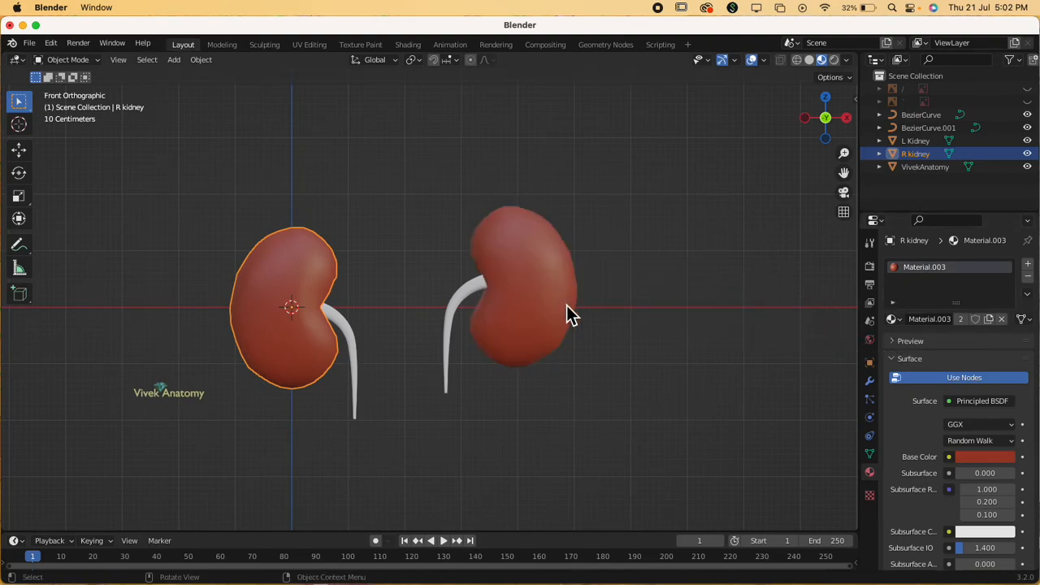
pyautogui.click(648, 354)
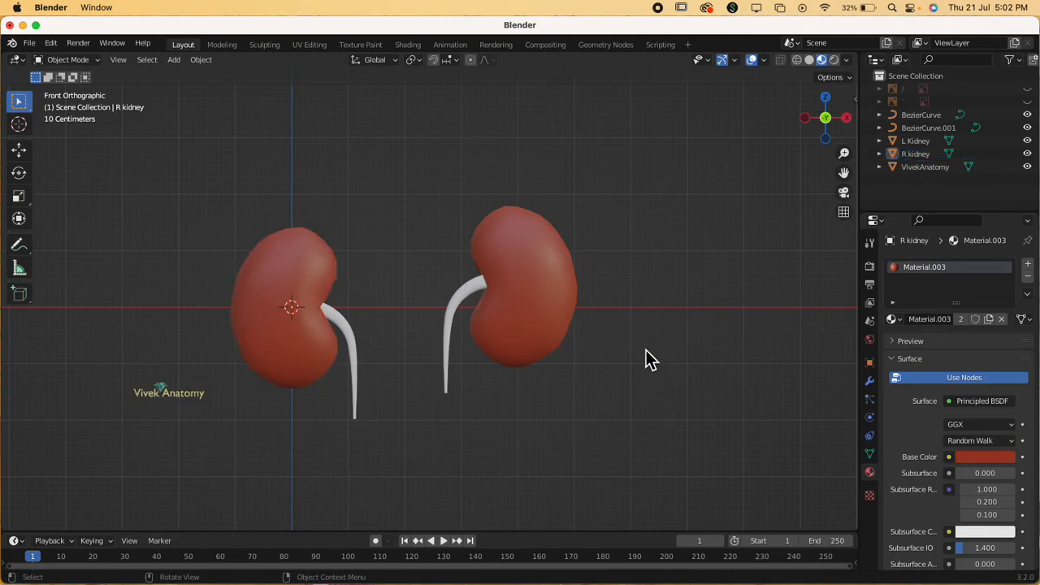
# Step: Check the surface settings of the red material on L Kidney
pyautogui.click(549, 276)
pyautogui.scroll(-7, 947, 459)
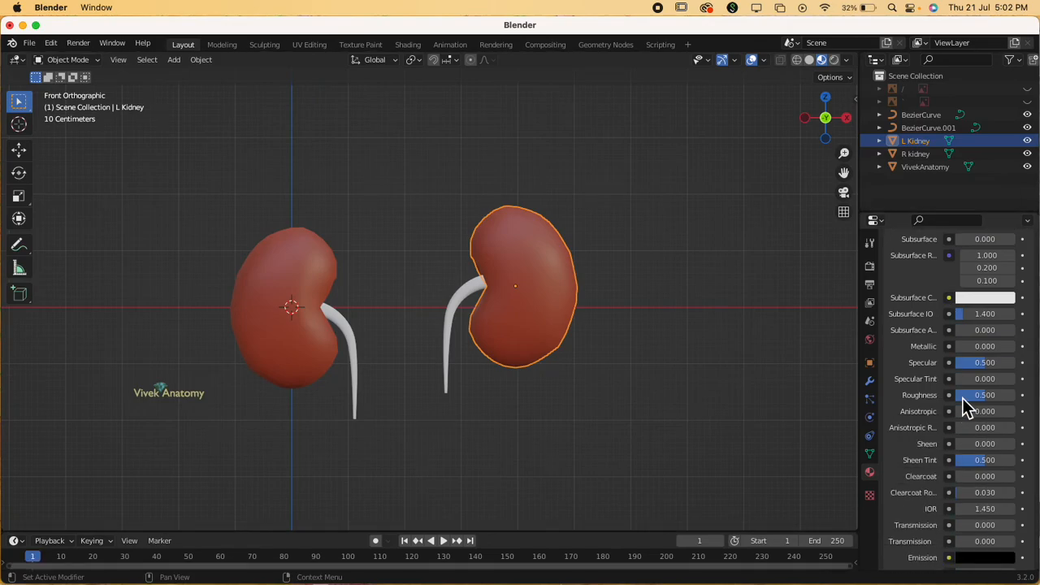
pyautogui.scroll(7, 983, 411)
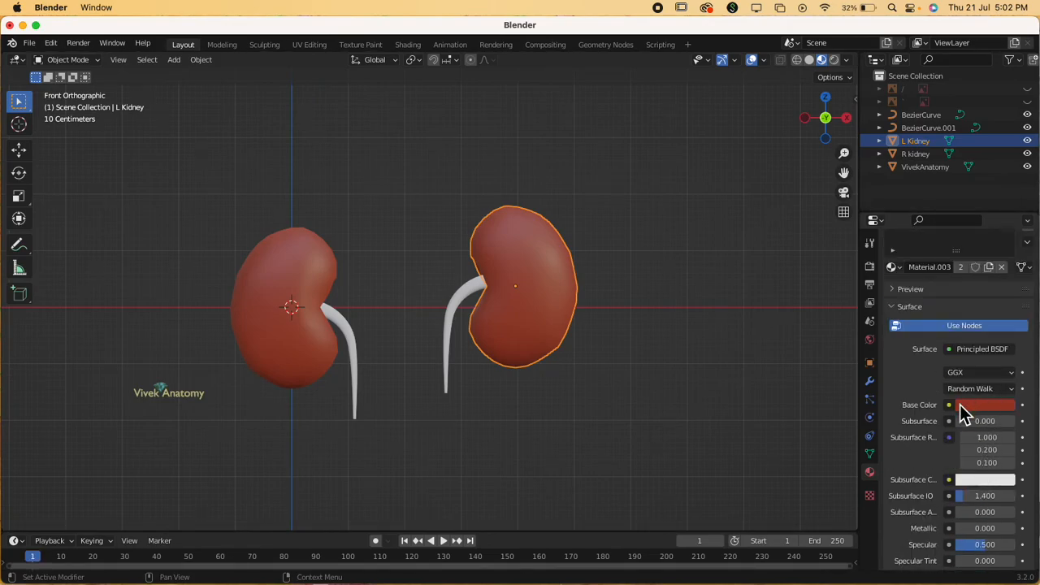
pyautogui.scroll(2, 965, 438)
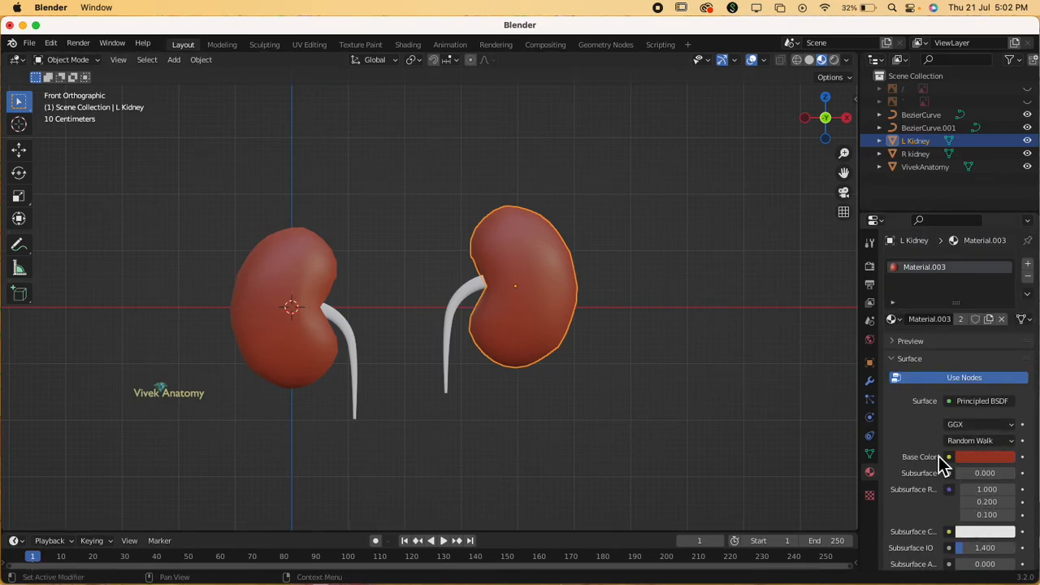
pyautogui.scroll(-4, 942, 451)
pyautogui.scroll(4, 971, 439)
pyautogui.click(750, 360)
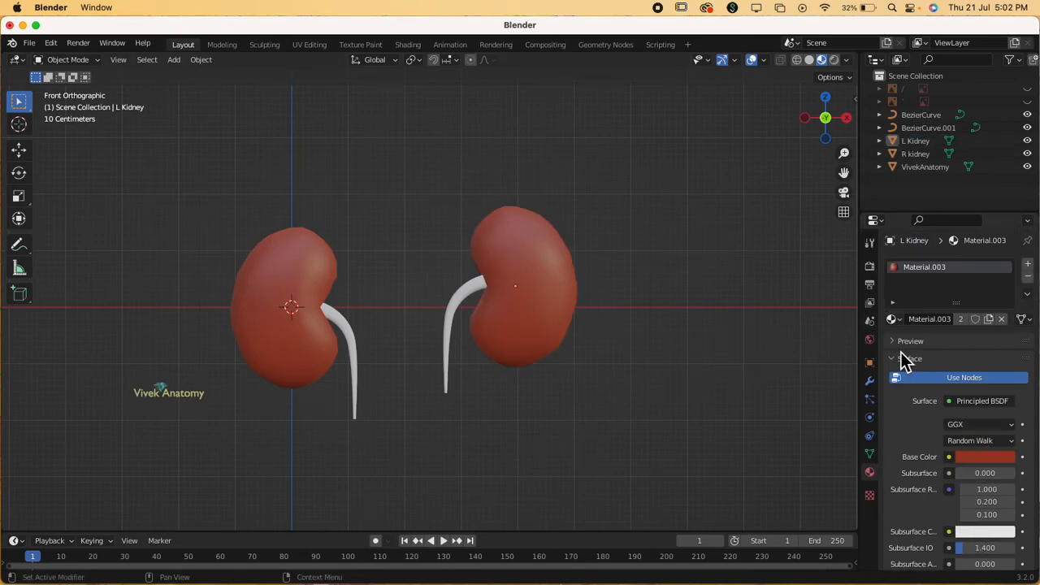
# Step: Give the R kidney's ureter a new material with a light blue base color
pyautogui.click(357, 370)
pyautogui.click(960, 328)
pyautogui.click(965, 325)
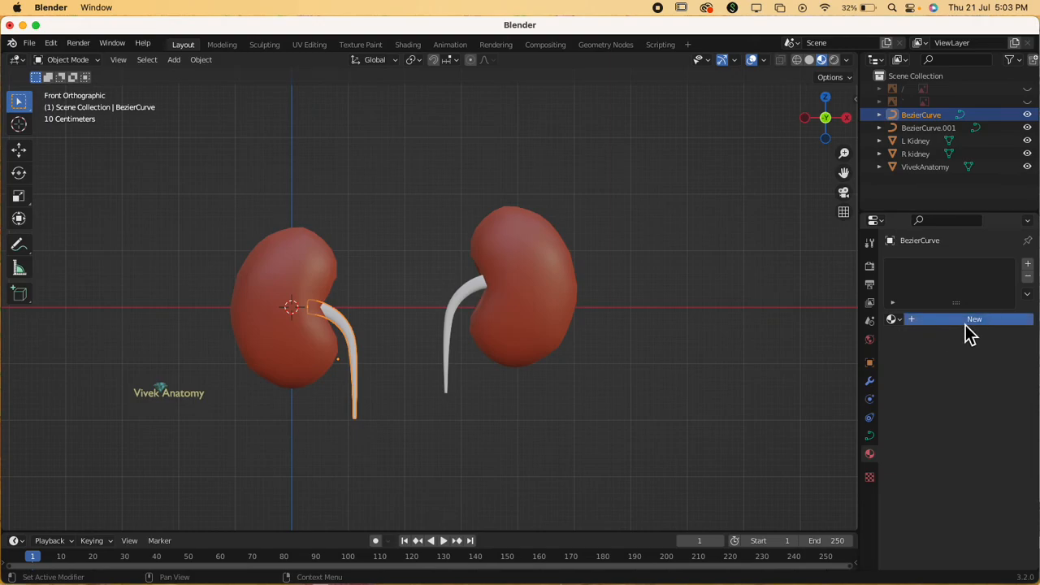
pyautogui.click(976, 457)
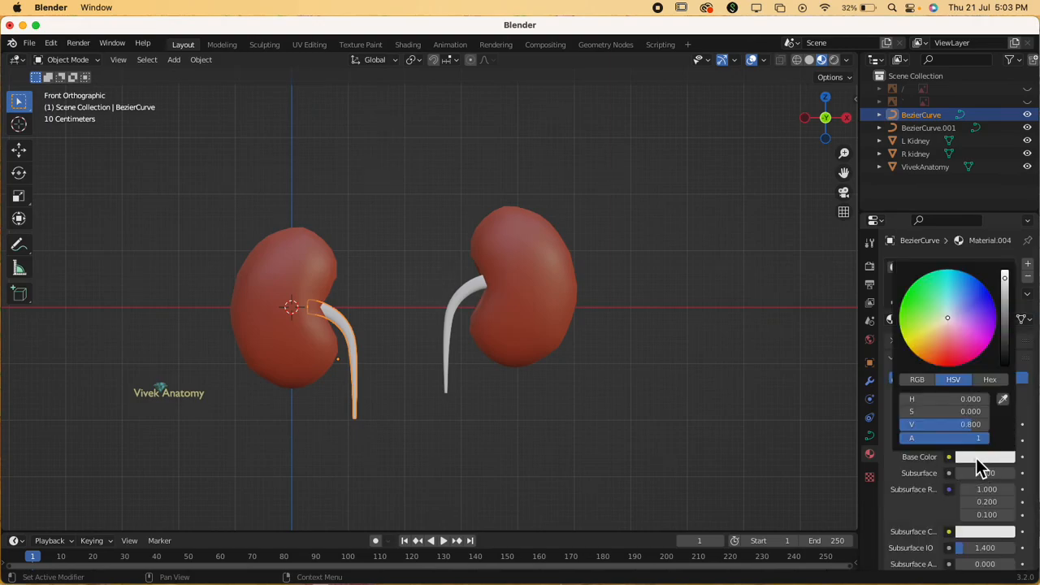
pyautogui.click(955, 296)
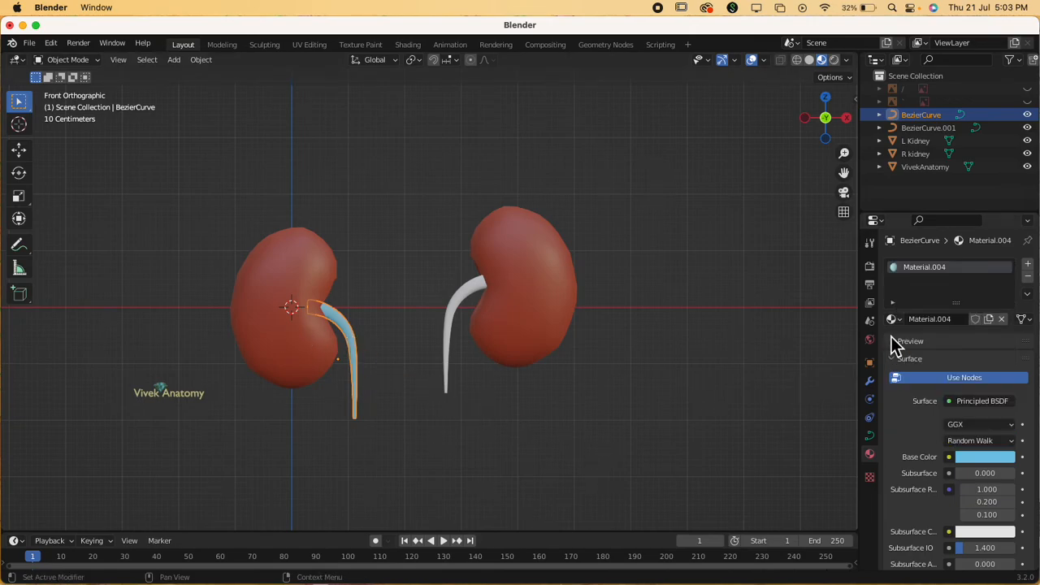
# Step: Share the light blue material with the L Kidney's ureter and clear the selection
pyautogui.moveTo(893, 324); pyautogui.dragTo(447, 353)
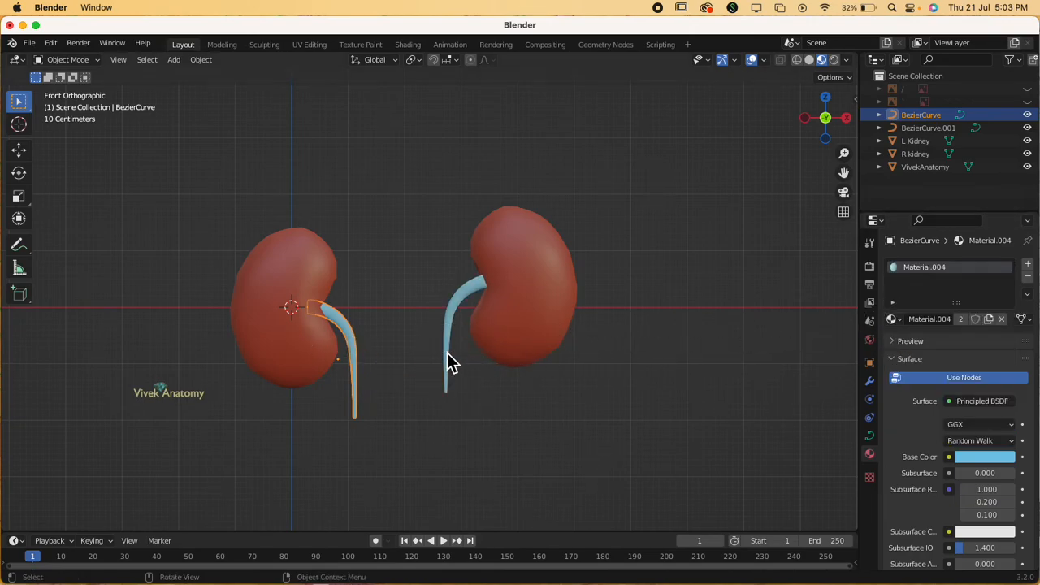
pyautogui.click(526, 393)
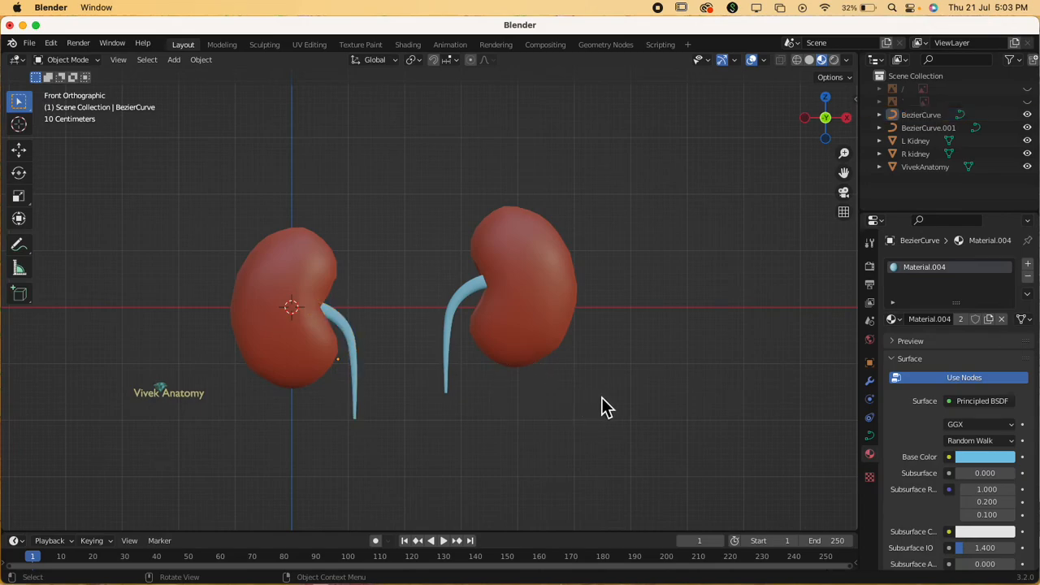
pyautogui.scroll(1, 601, 406)
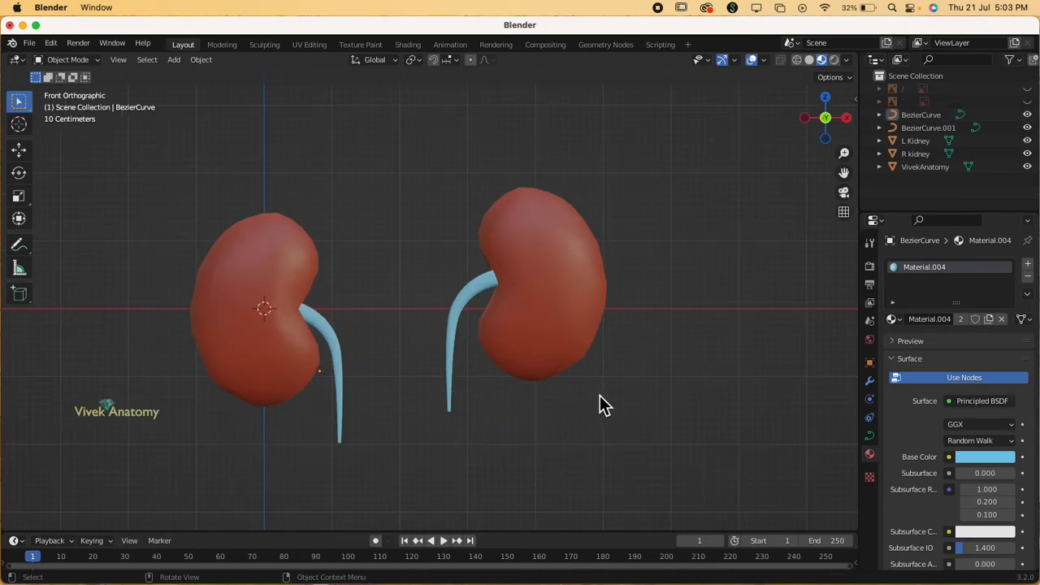
# Step: Look through L Kidney's Principled BSDF settings, from base color down to the Volume section
pyautogui.click(577, 329)
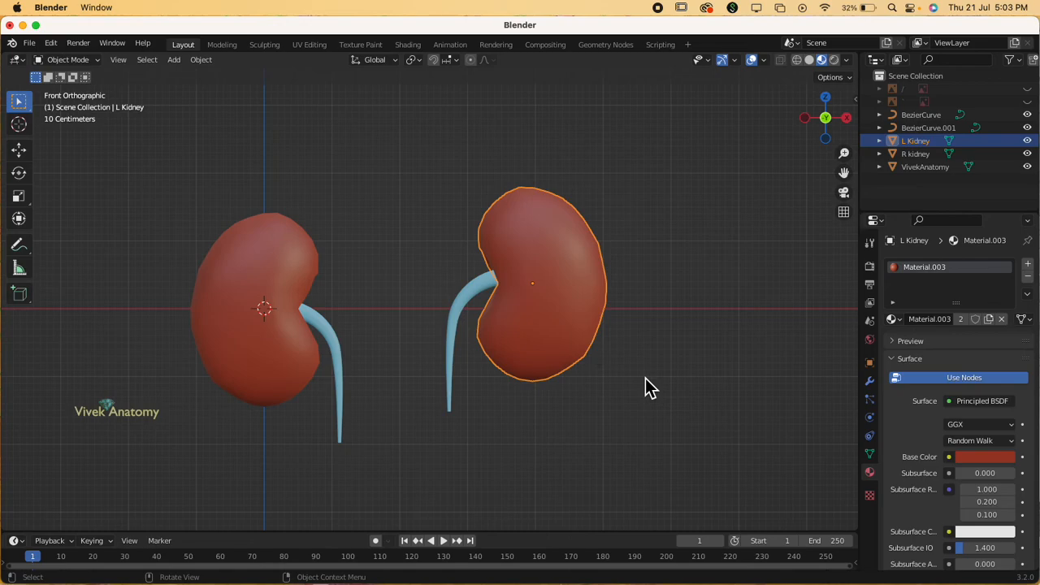
pyautogui.scroll(-8, 931, 444)
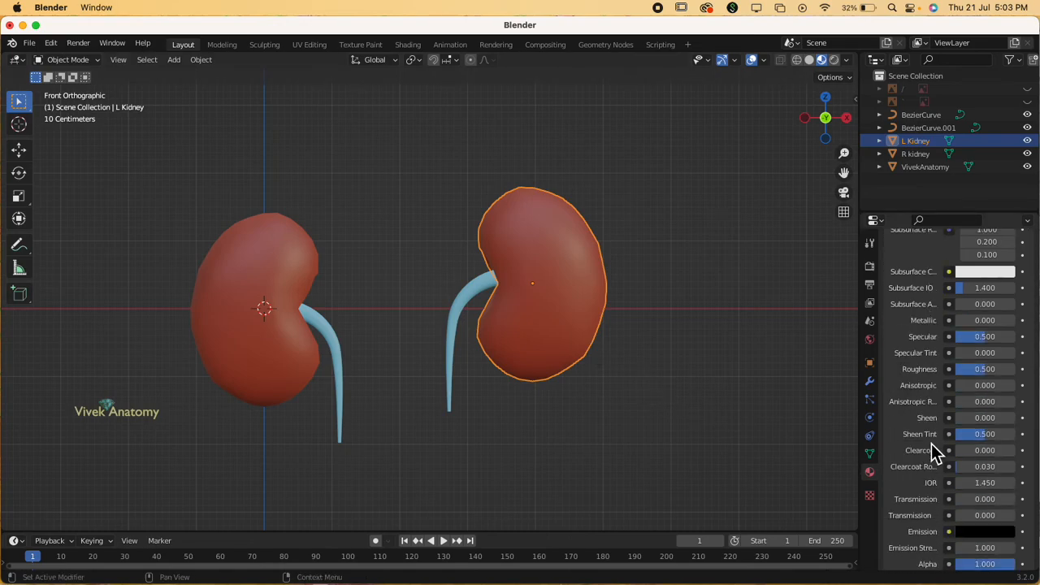
pyautogui.scroll(-5, 931, 443)
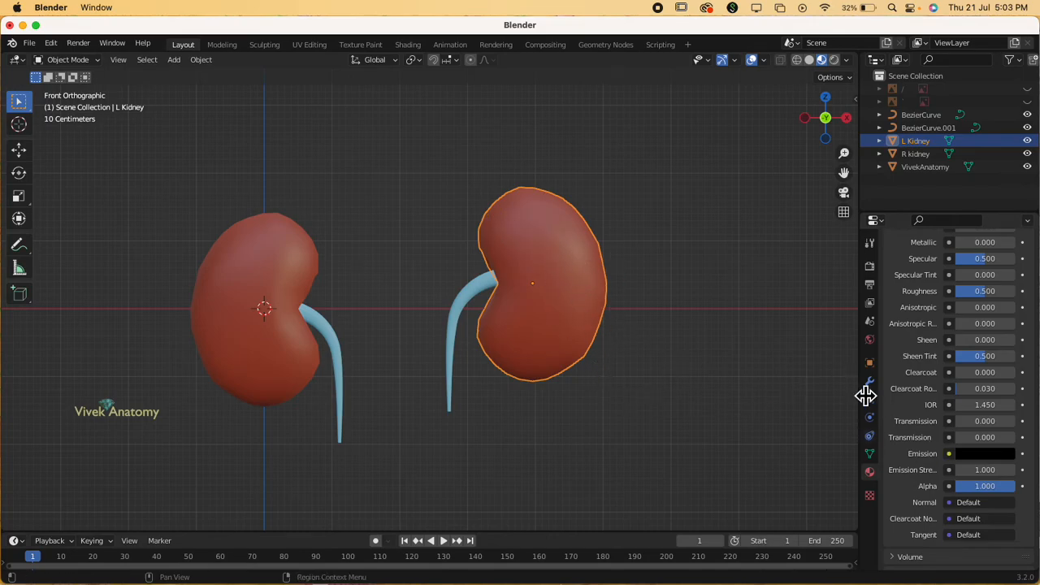
pyautogui.scroll(13, 931, 430)
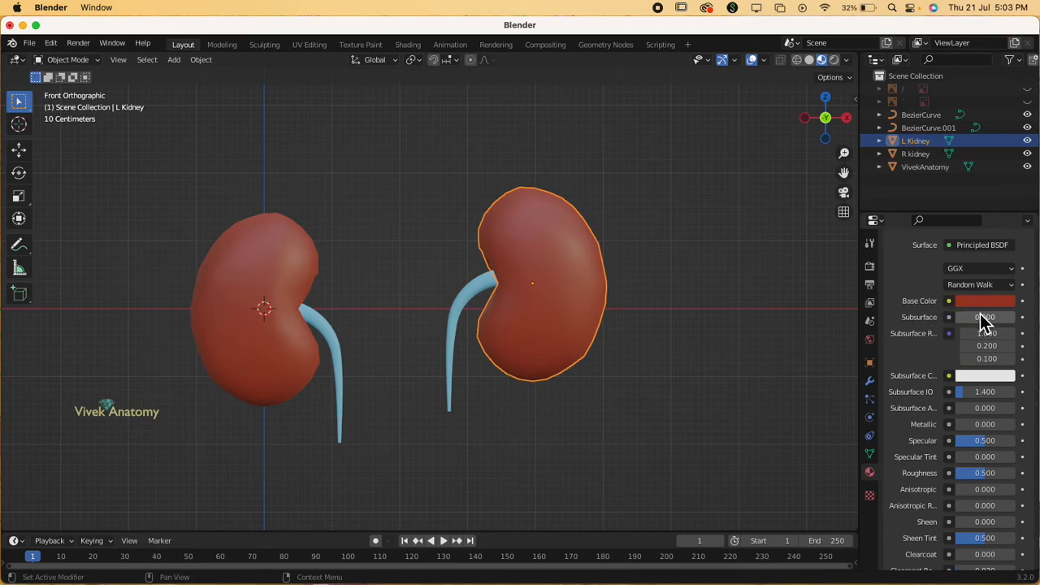
# Step: Set the Alpha of L Kidney's red material to 0.5 in its Principled BSDF settings
pyautogui.scroll(-3, 975, 318)
pyautogui.scroll(-5, 979, 316)
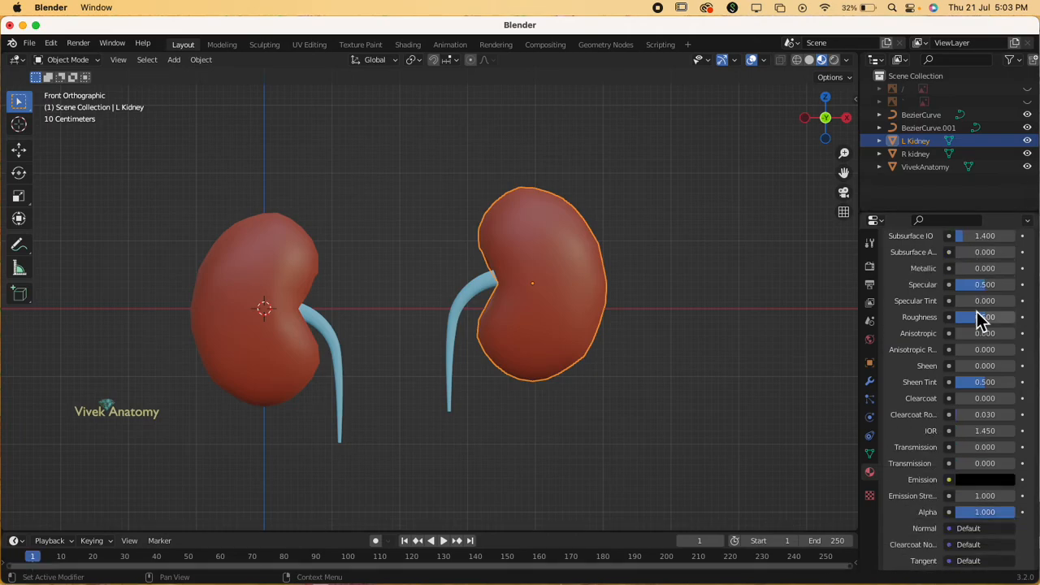
pyautogui.scroll(-1, 980, 321)
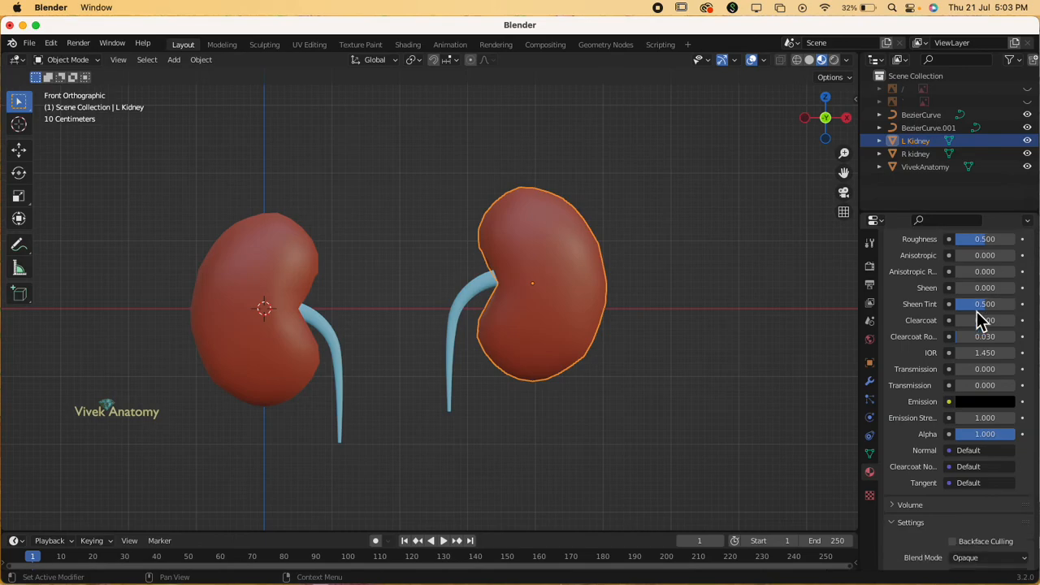
pyautogui.scroll(5, 980, 320)
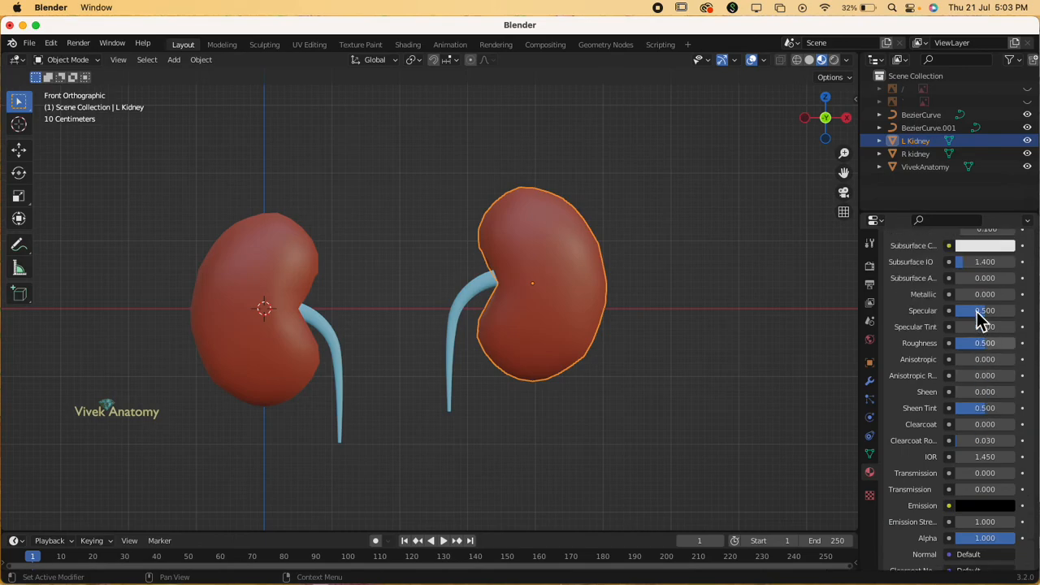
pyautogui.scroll(4, 979, 318)
pyautogui.scroll(-6, 981, 319)
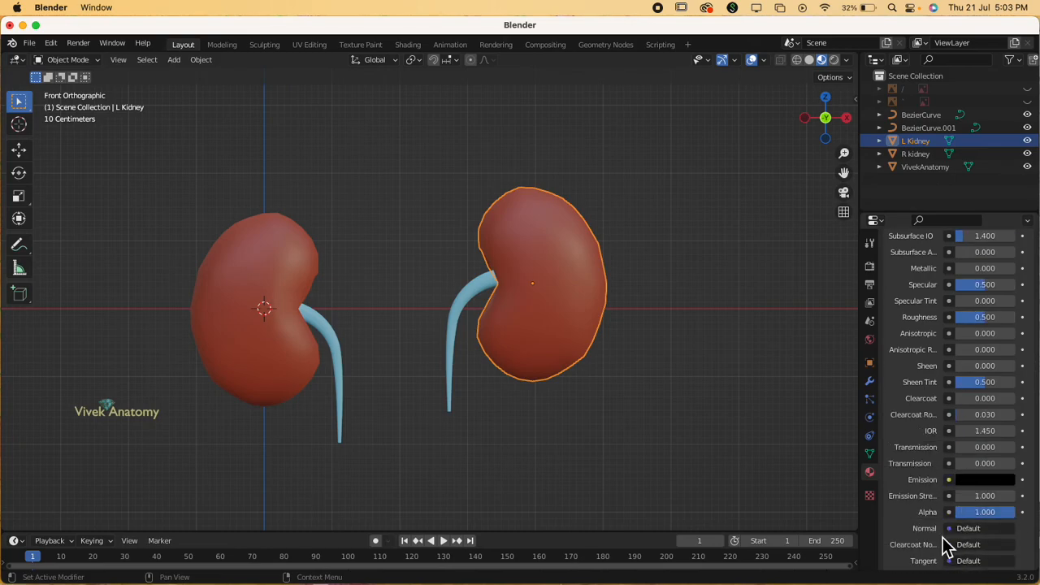
pyautogui.scroll(-3, 943, 511)
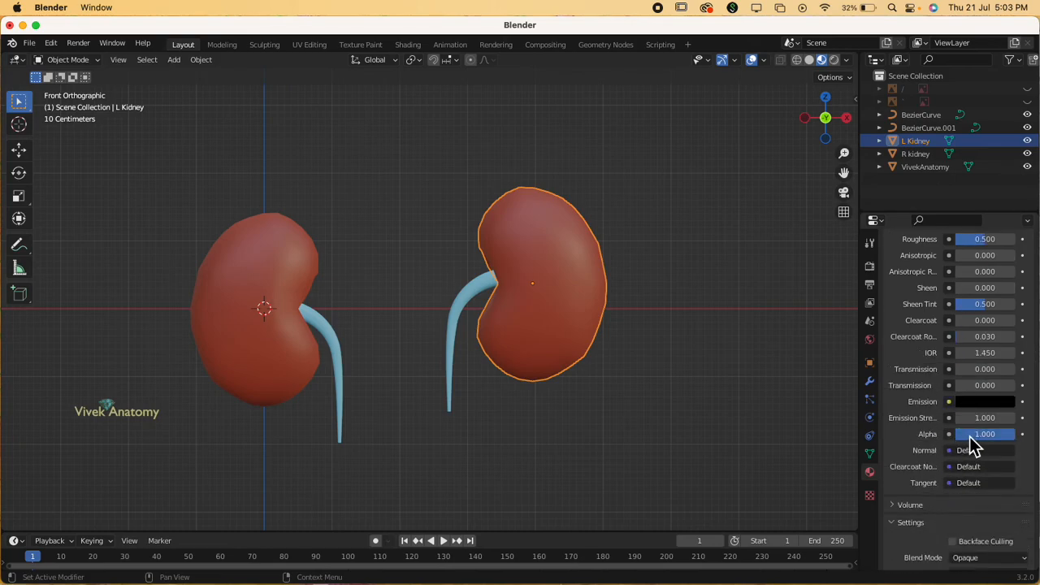
pyautogui.moveTo(1012, 442)
pyautogui.mouseDown()
pyautogui.moveTo(966, 433)
pyautogui.moveTo(990, 433)
pyautogui.mouseUp()
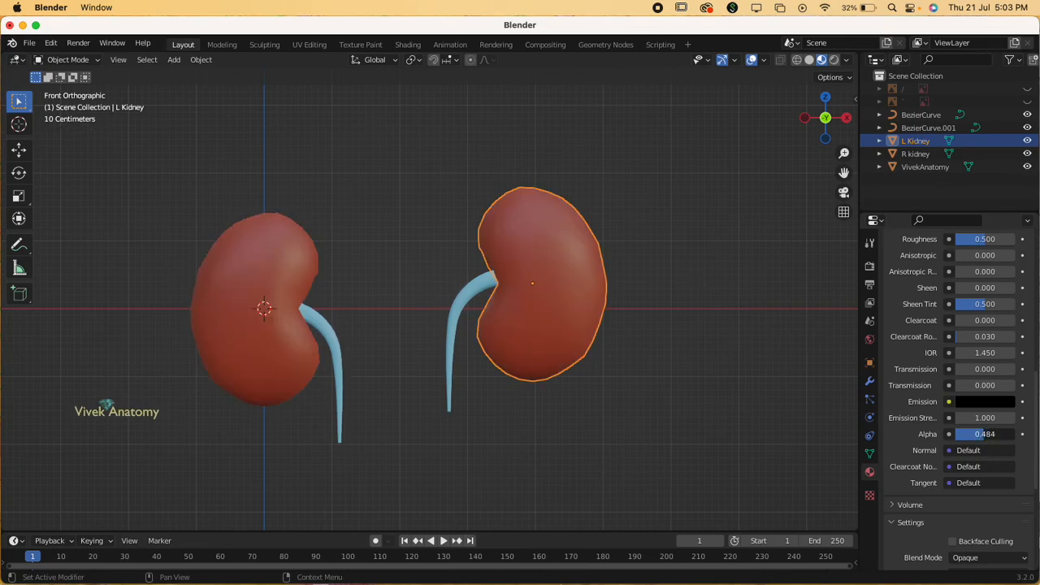
pyautogui.click(983, 436)
pyautogui.doubleClick(980, 437)
pyautogui.write('0')
pyautogui.press('Return')
pyautogui.click(998, 439)
pyautogui.write('0.')
pyautogui.press('Return')
# Step: Set the red kidney material's Blend Mode to Alpha Blend and clear the selection
pyautogui.scroll(-3, 984, 455)
pyautogui.scroll(-3, 982, 455)
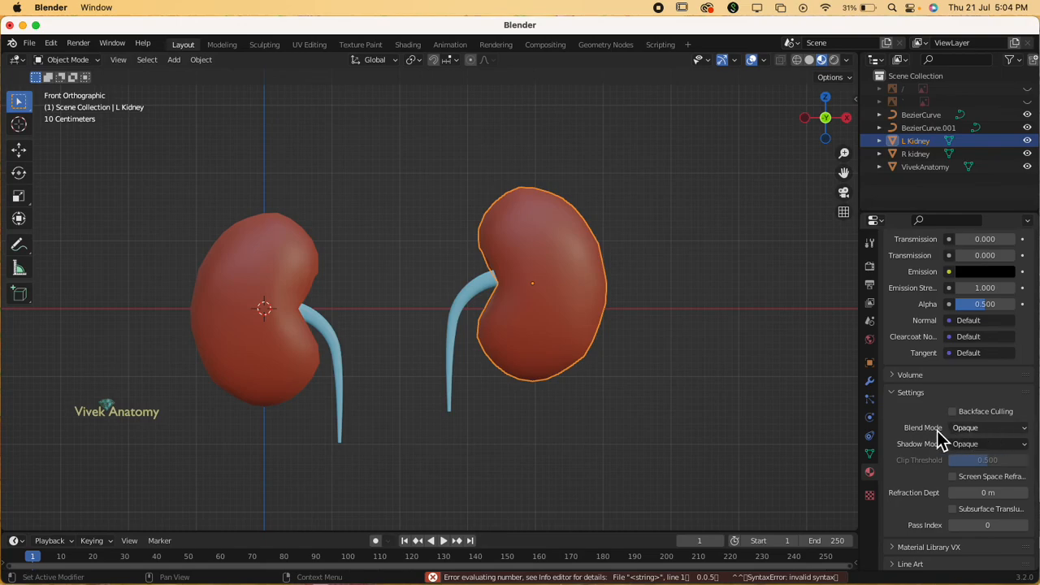
pyautogui.click(975, 431)
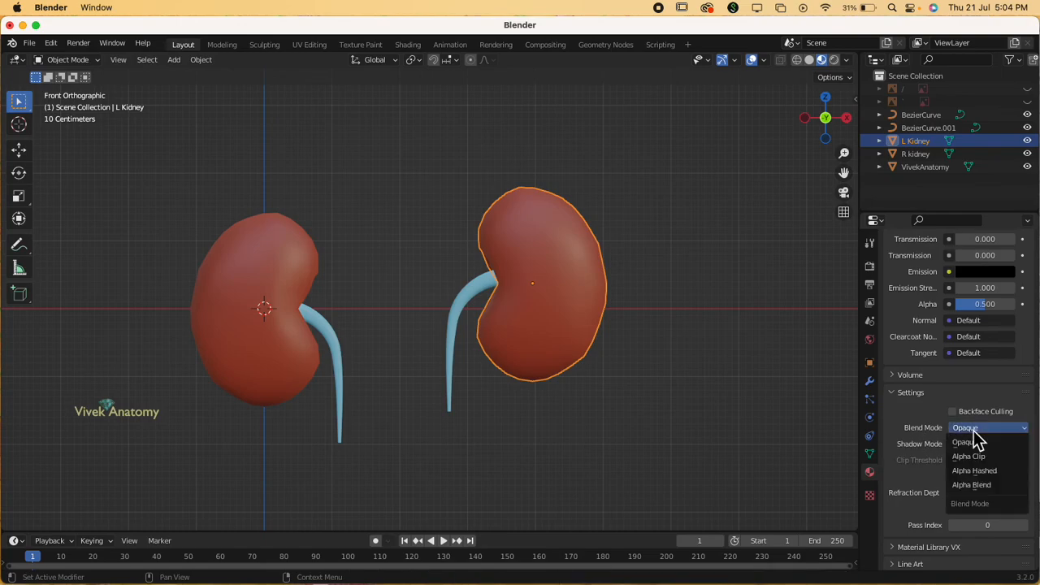
pyautogui.click(967, 488)
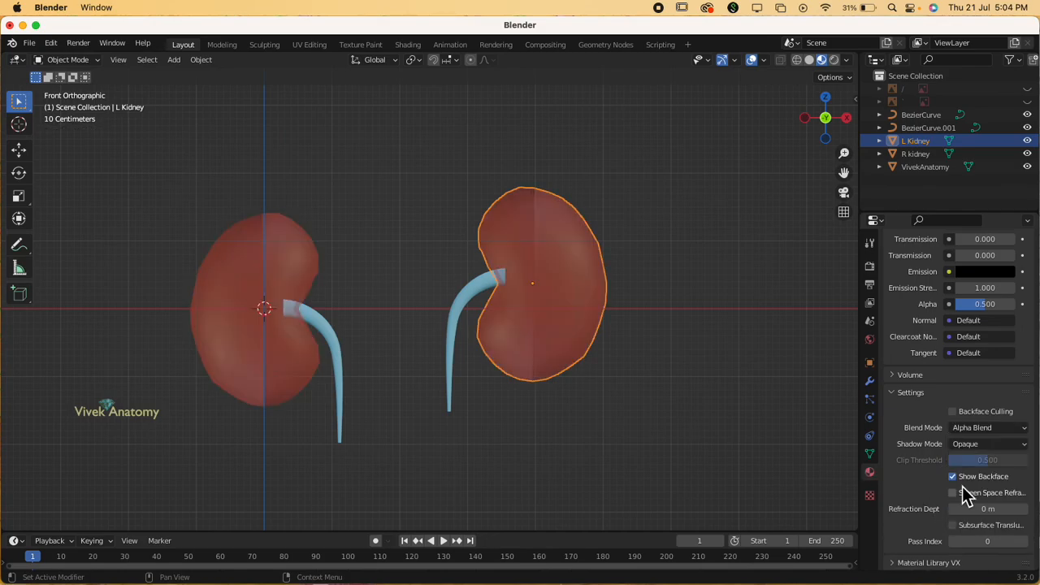
pyautogui.click(745, 426)
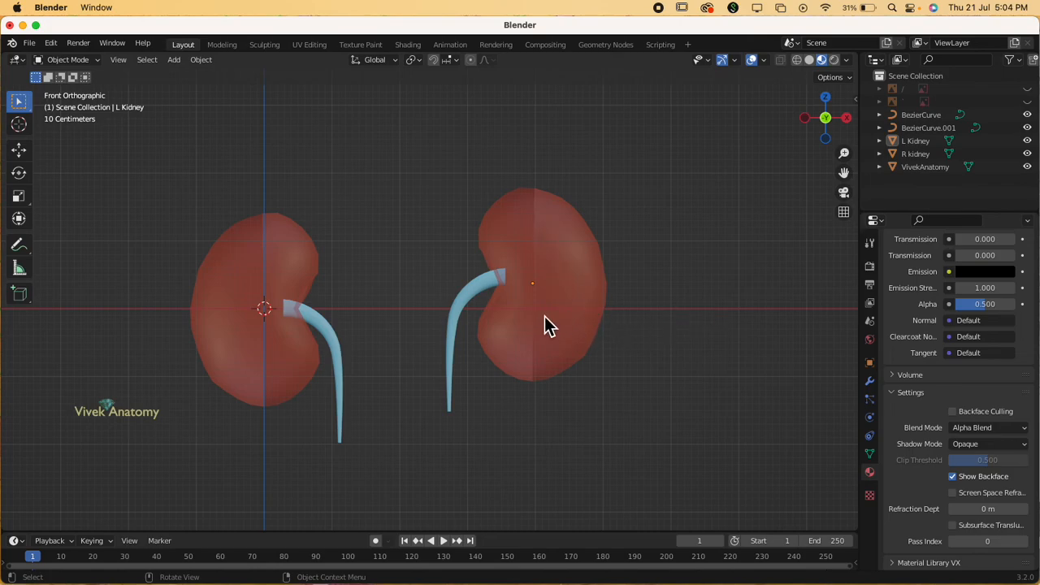
# Step: Inspect the transparent kidneys and the ureter ends inside them from several angles, including the right and front views
pyautogui.moveTo(582, 310); pyautogui.dragTo(562, 325, button='middle')
pyautogui.moveTo(668, 288); pyautogui.dragTo(543, 299, button='middle')
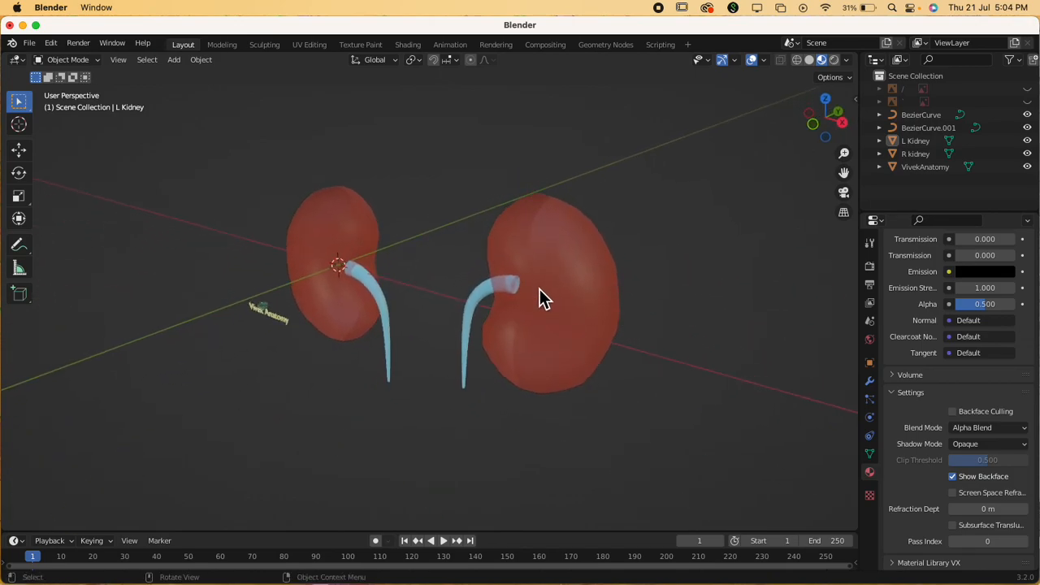
pyautogui.moveTo(735, 313); pyautogui.dragTo(645, 284, button='middle')
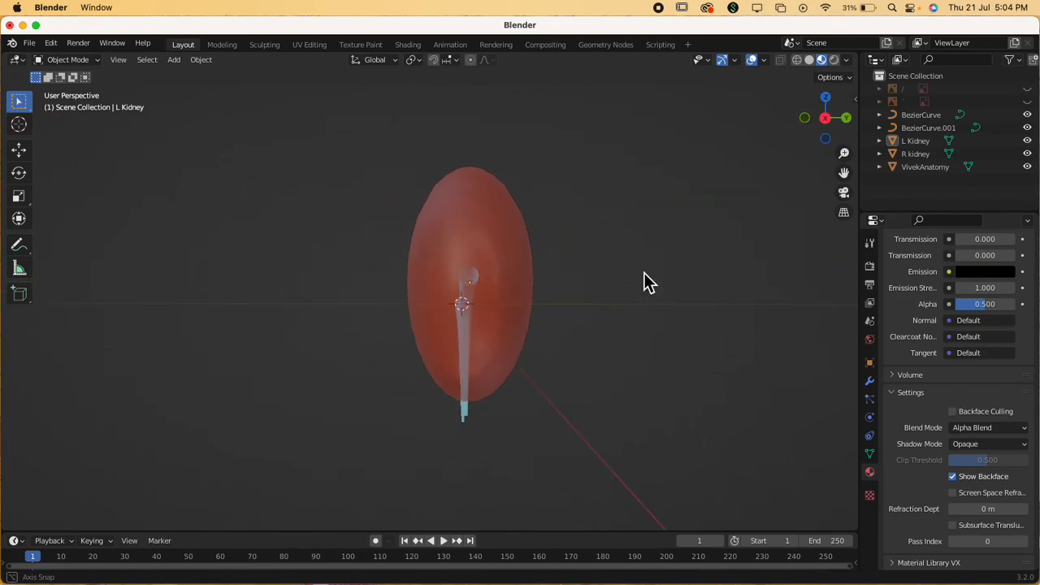
pyautogui.click(524, 255)
pyautogui.moveTo(577, 297); pyautogui.dragTo(766, 330, button='middle')
pyautogui.press('`')
pyautogui.press('6')
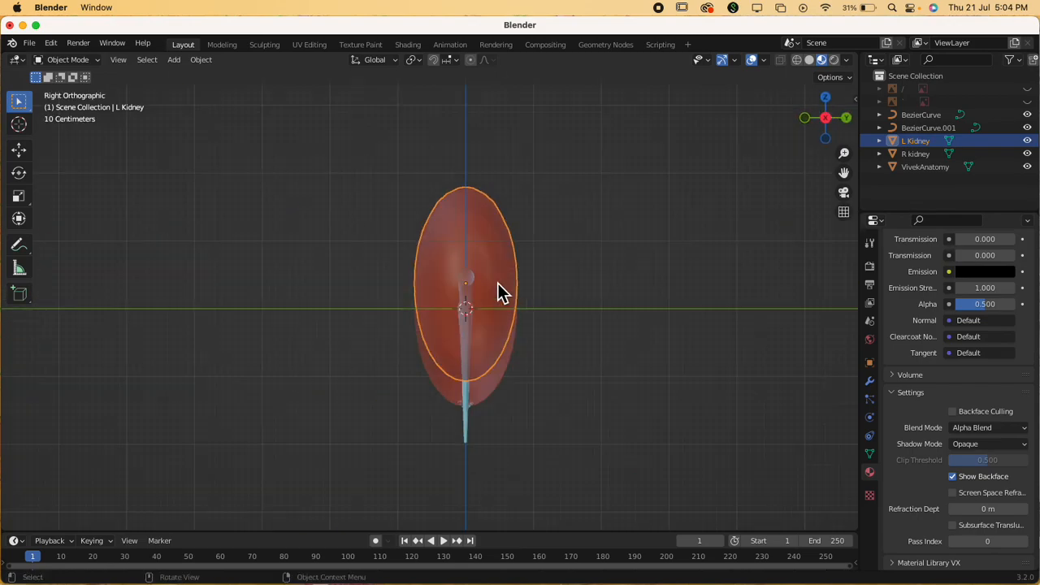
pyautogui.press('`')
pyautogui.click(493, 277)
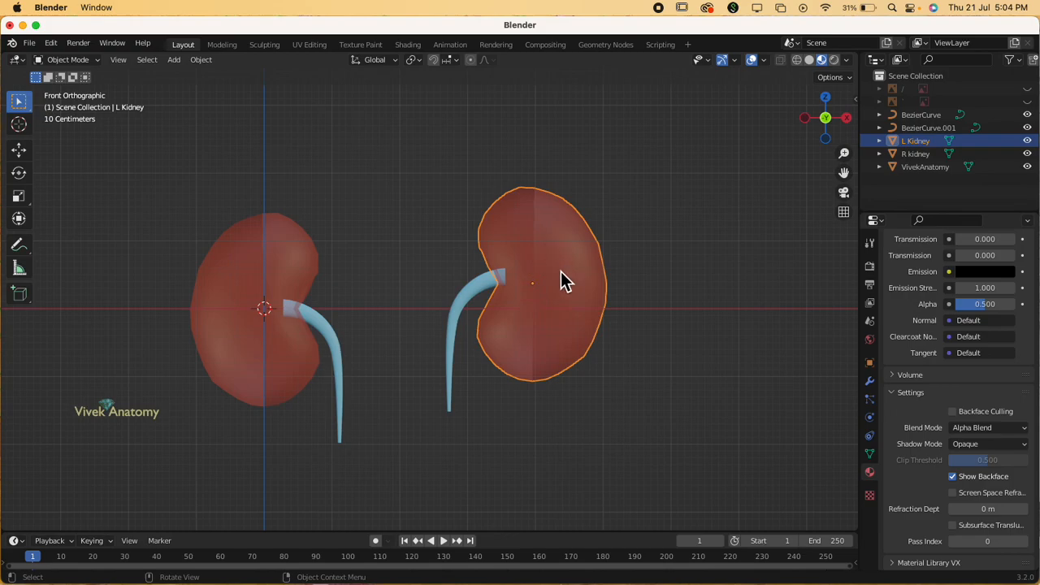
pyautogui.click(436, 261)
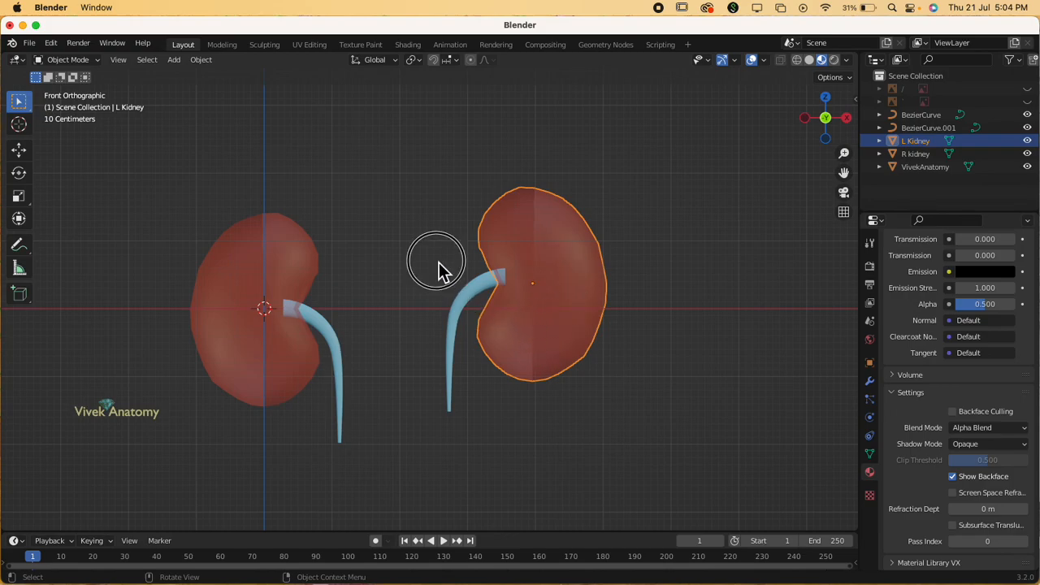
pyautogui.scroll(-1, 573, 382)
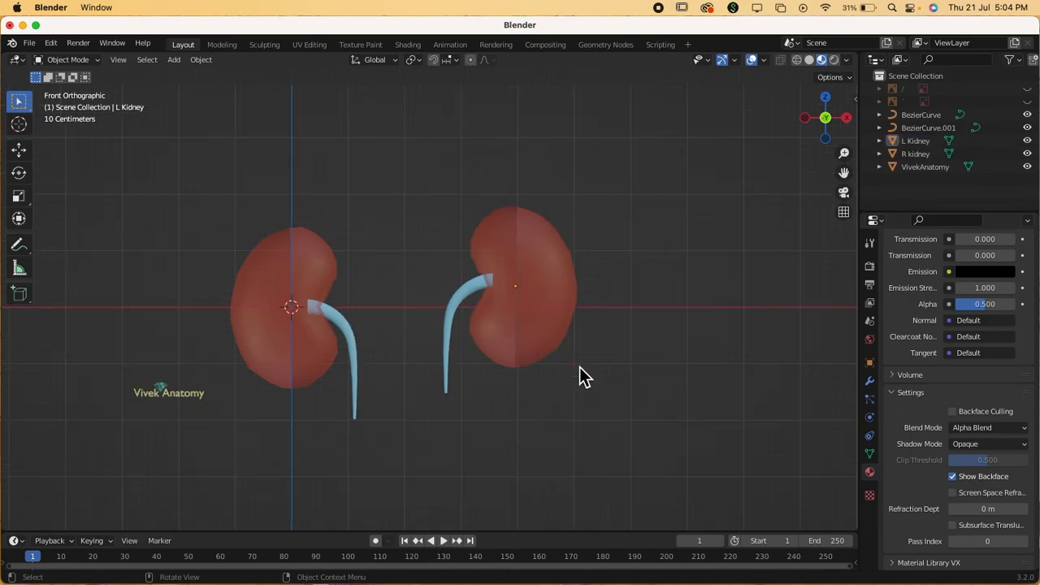
pyautogui.scroll(2, 570, 395)
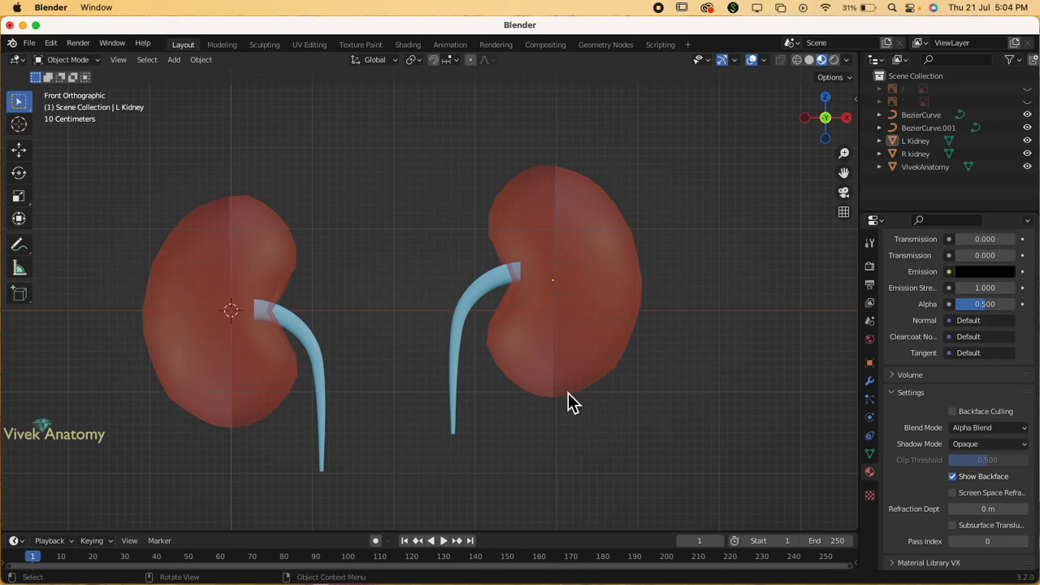
pyautogui.click(489, 292)
pyautogui.press('g')
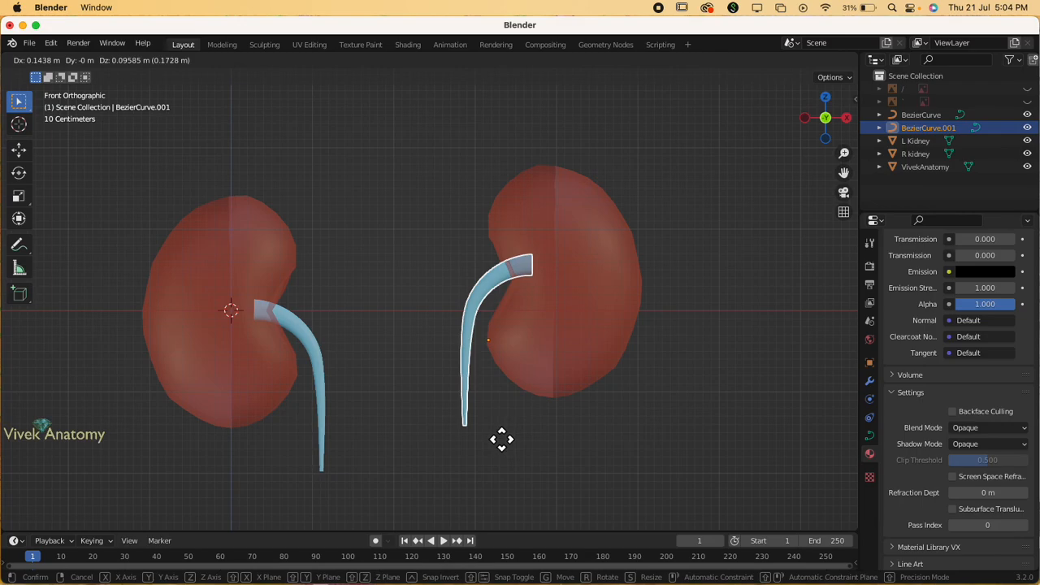
pyautogui.click(494, 430)
pyautogui.click(591, 447)
pyautogui.scroll(-1, 678, 320)
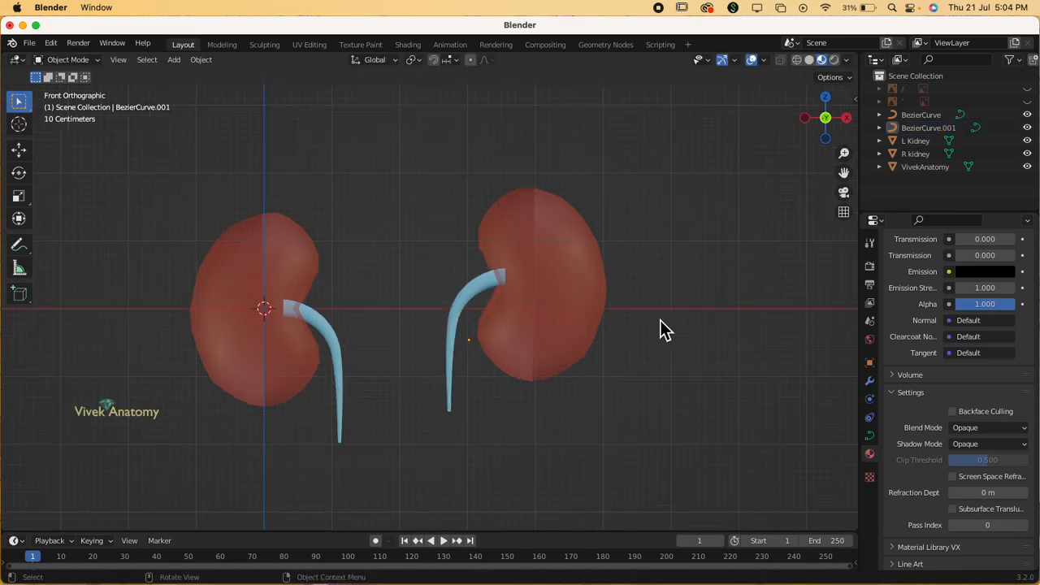
# Step: Reselect L Kidney and review its red material's slot and surface settings
pyautogui.click(561, 317)
pyautogui.keyDown('shift'); pyautogui.moveTo(587, 388); pyautogui.dragTo(647, 352, button='middle'); pyautogui.keyUp('shift')
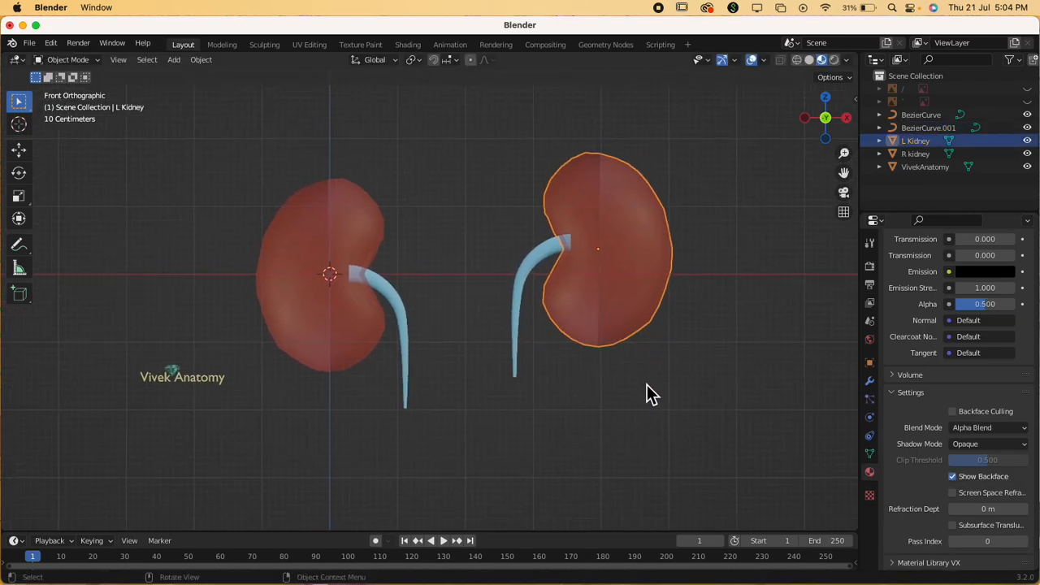
pyautogui.click(646, 389)
pyautogui.scroll(15, 944, 403)
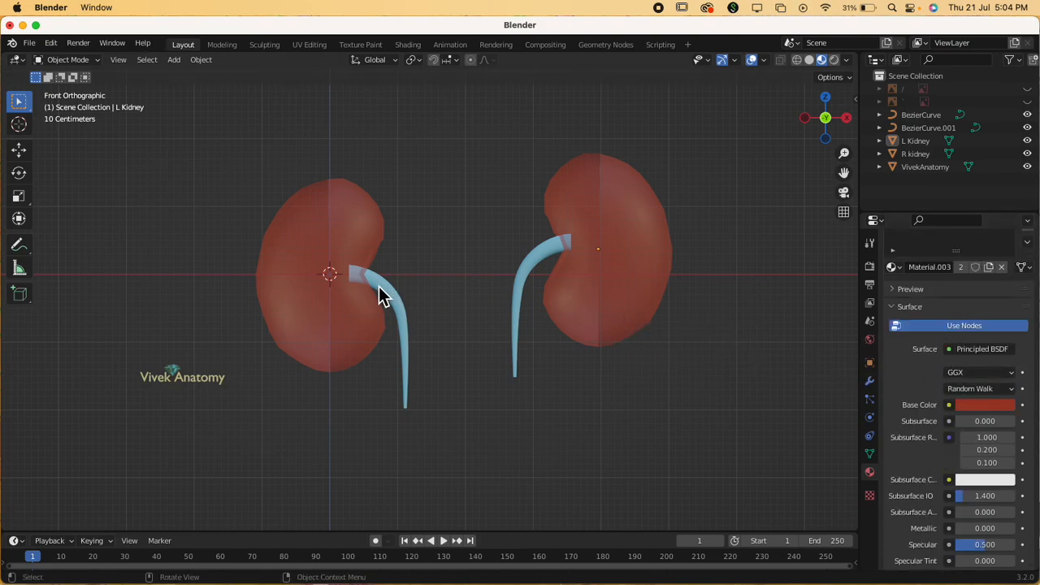
pyautogui.click(331, 244)
pyautogui.click(683, 317)
pyautogui.click(631, 309)
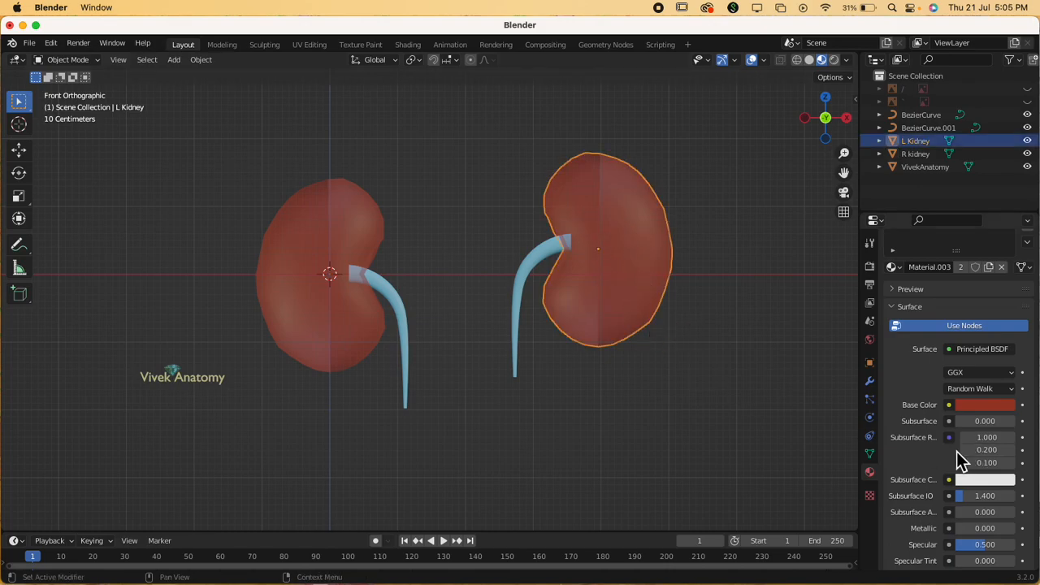
pyautogui.scroll(-4, 956, 455)
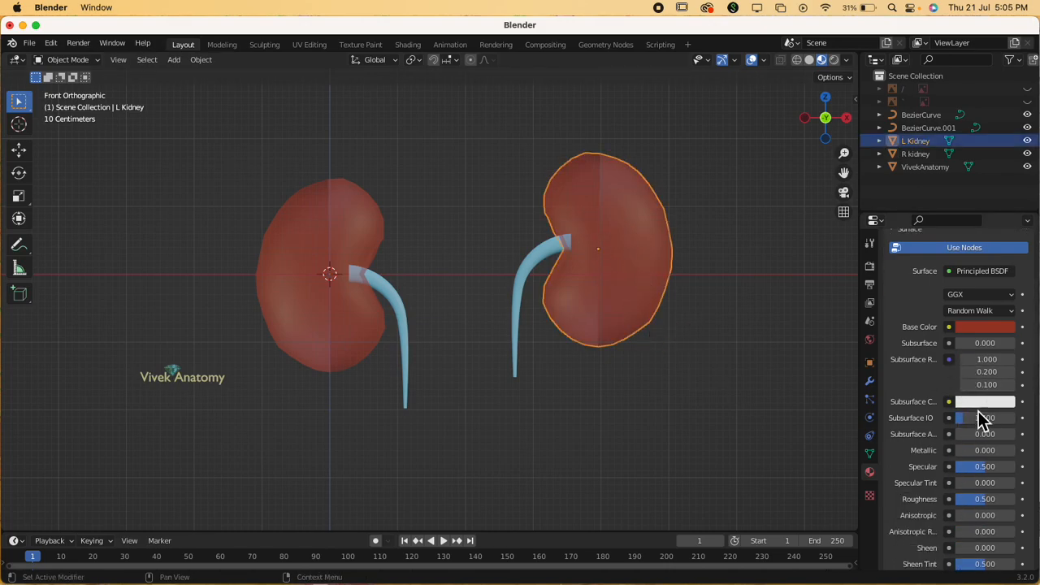
pyautogui.scroll(7, 976, 415)
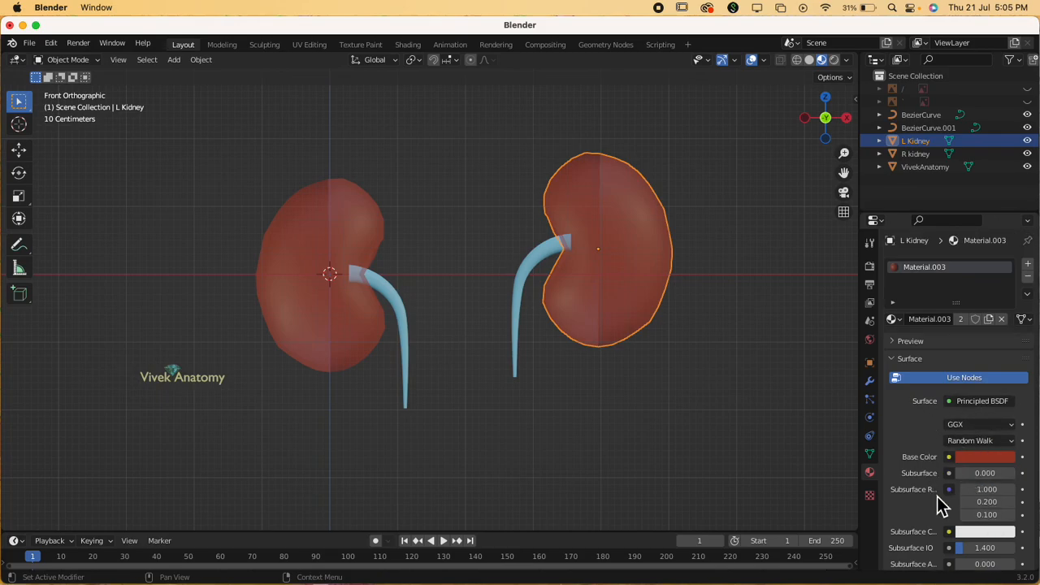